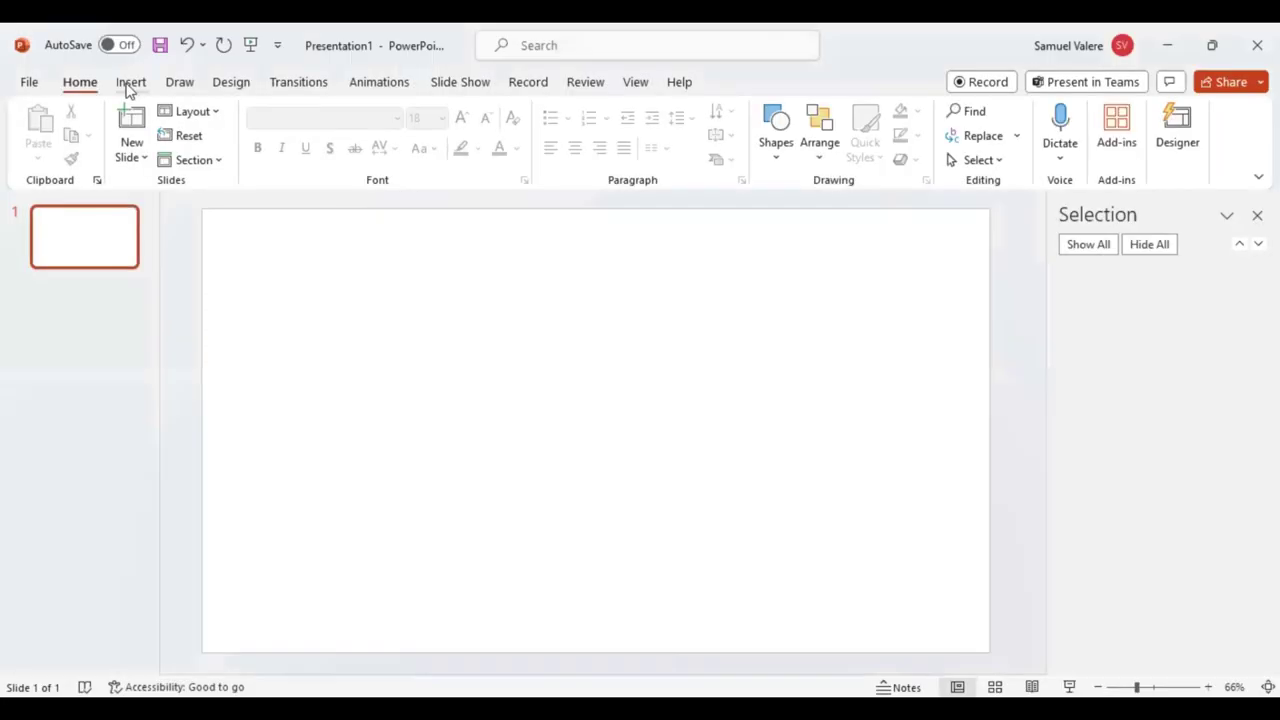
# With the blank slide showing, switch to the Insert ribbon.
pyautogui.click(130, 84)
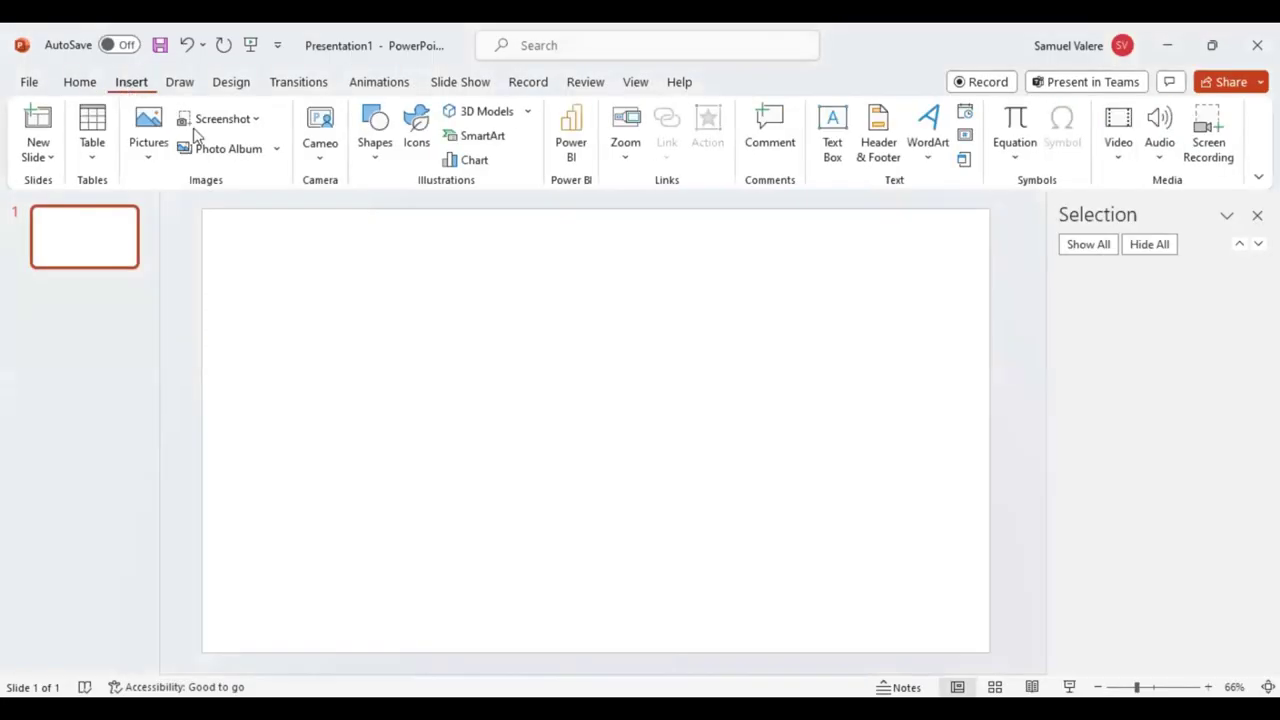
# Draw a circle near the slide centre with no fill and a 6 pt black outline.
pyautogui.click(374, 160)
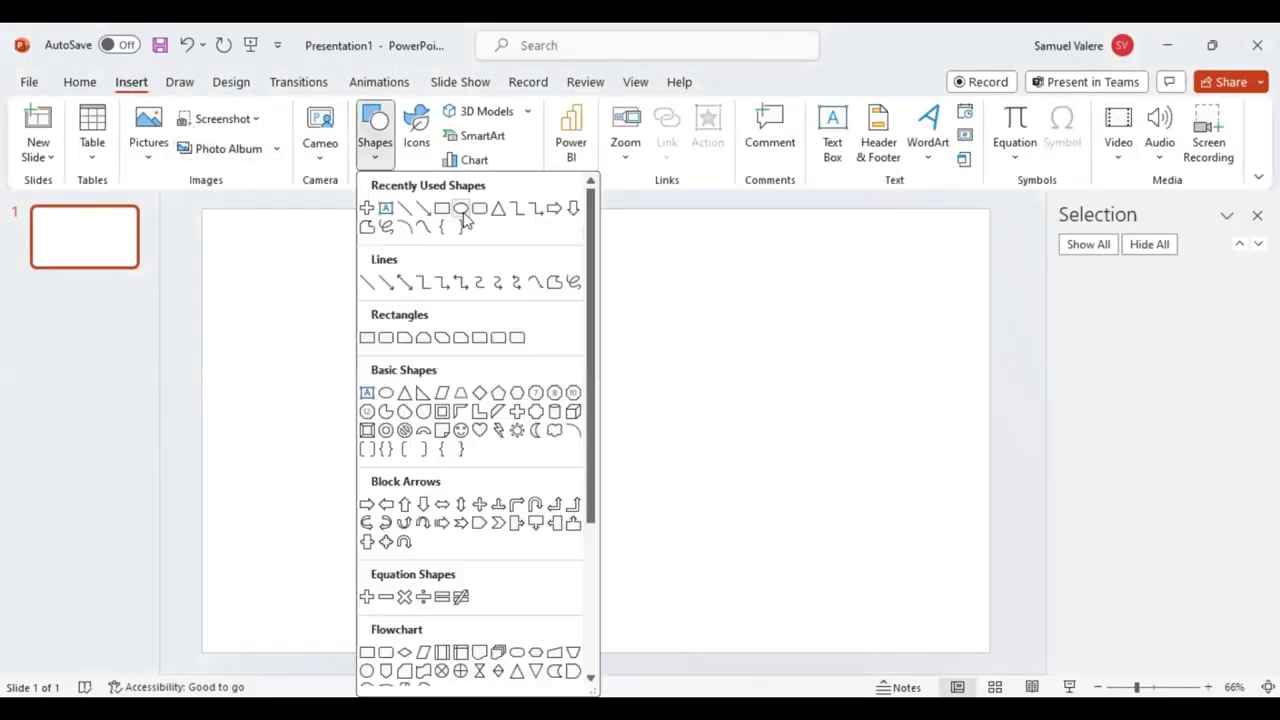
pyautogui.moveTo(450, 280); pyautogui.dragTo(654, 472)
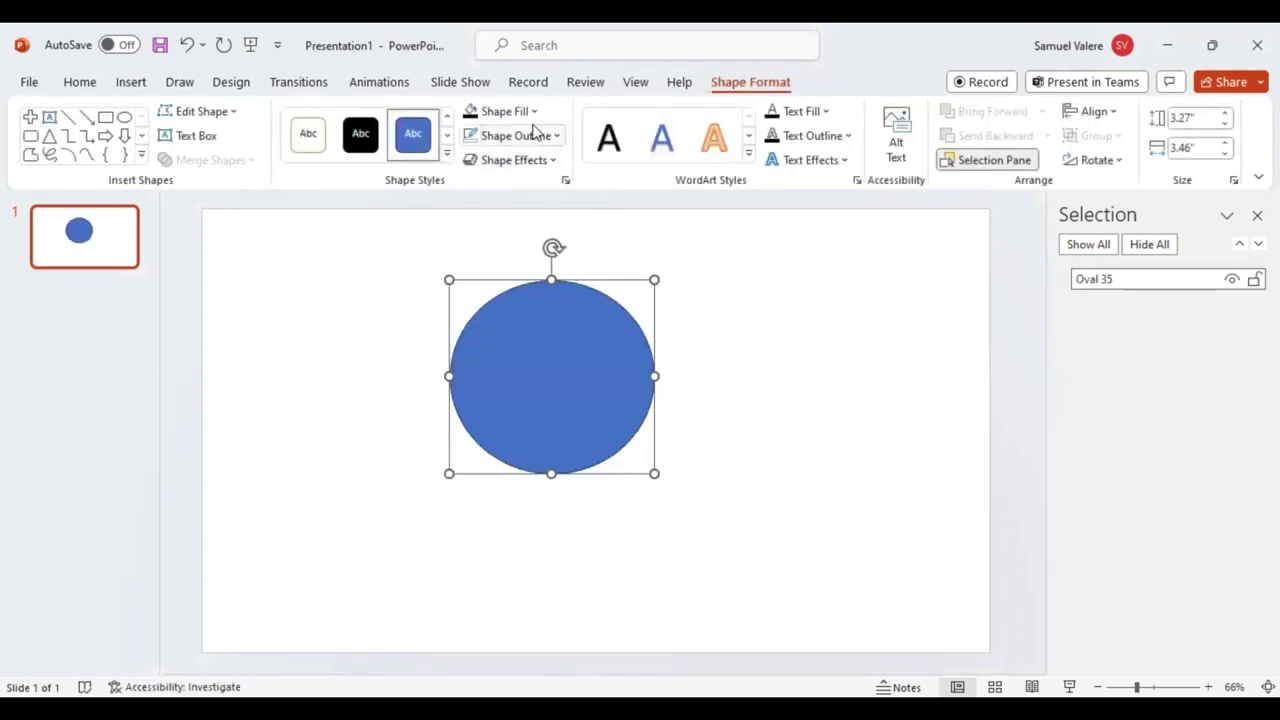
pyautogui.click(531, 113)
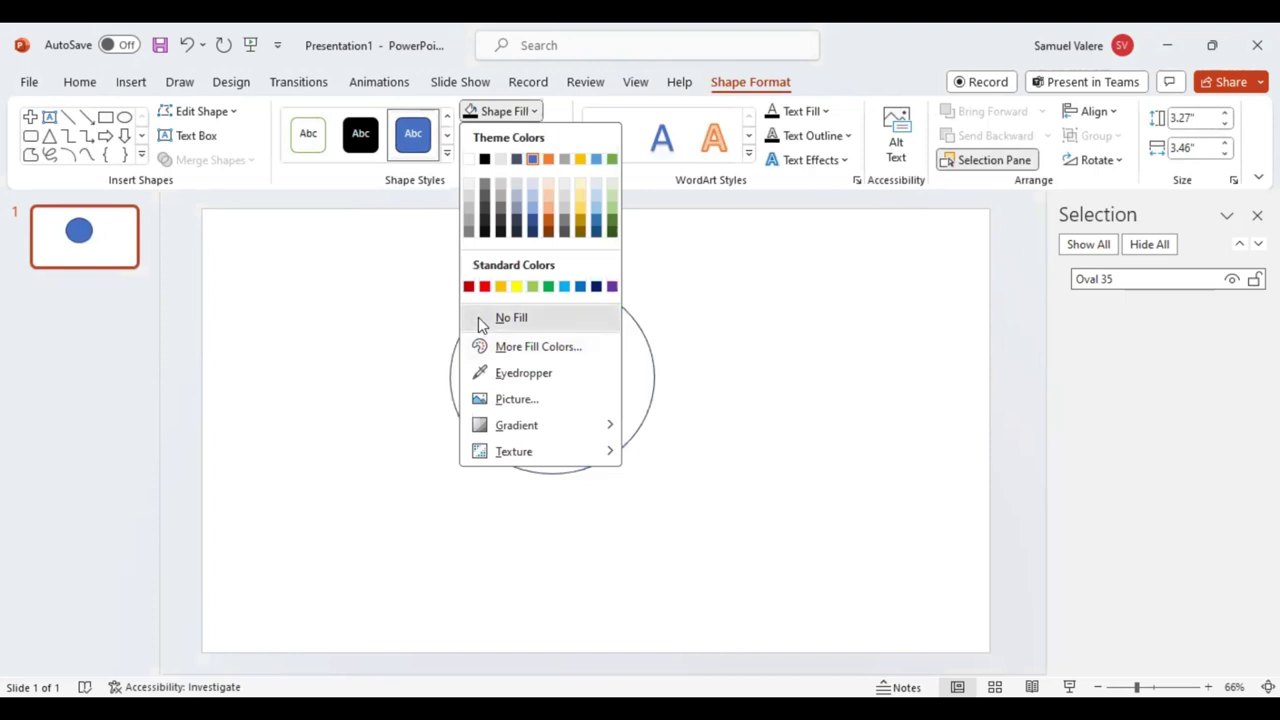
pyautogui.click(478, 317)
pyautogui.click(556, 137)
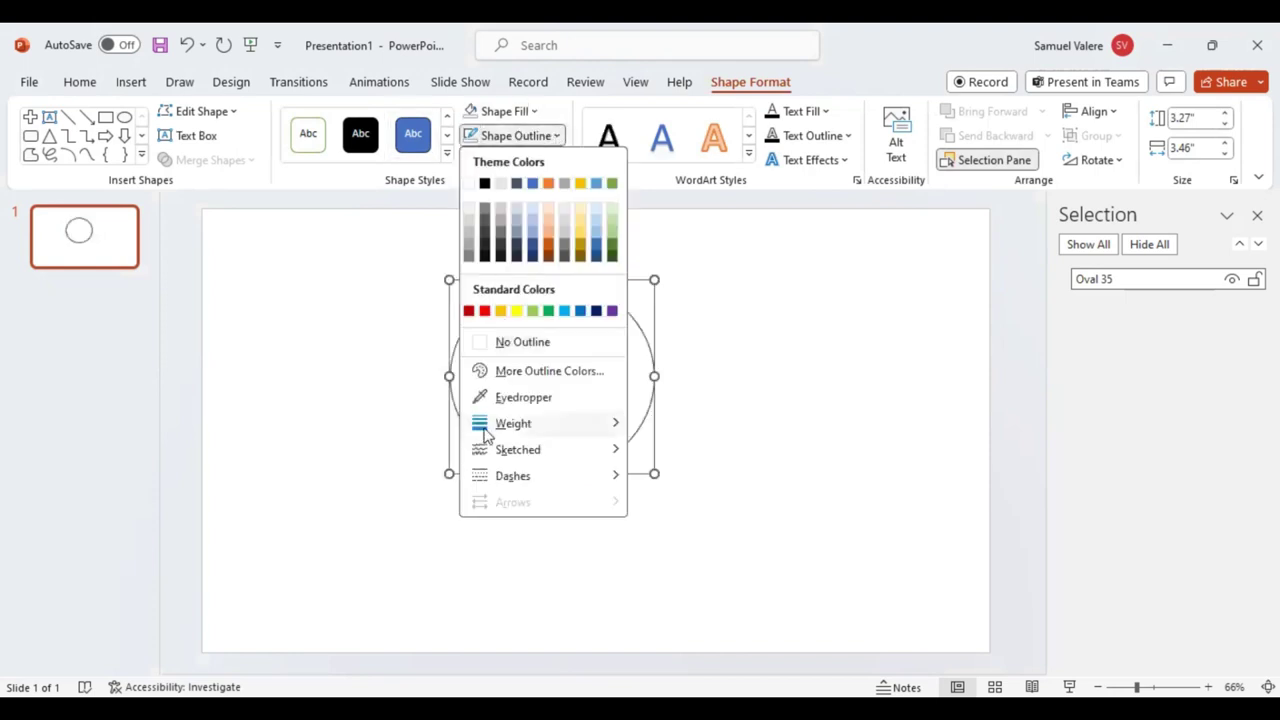
pyautogui.moveTo(495, 427)
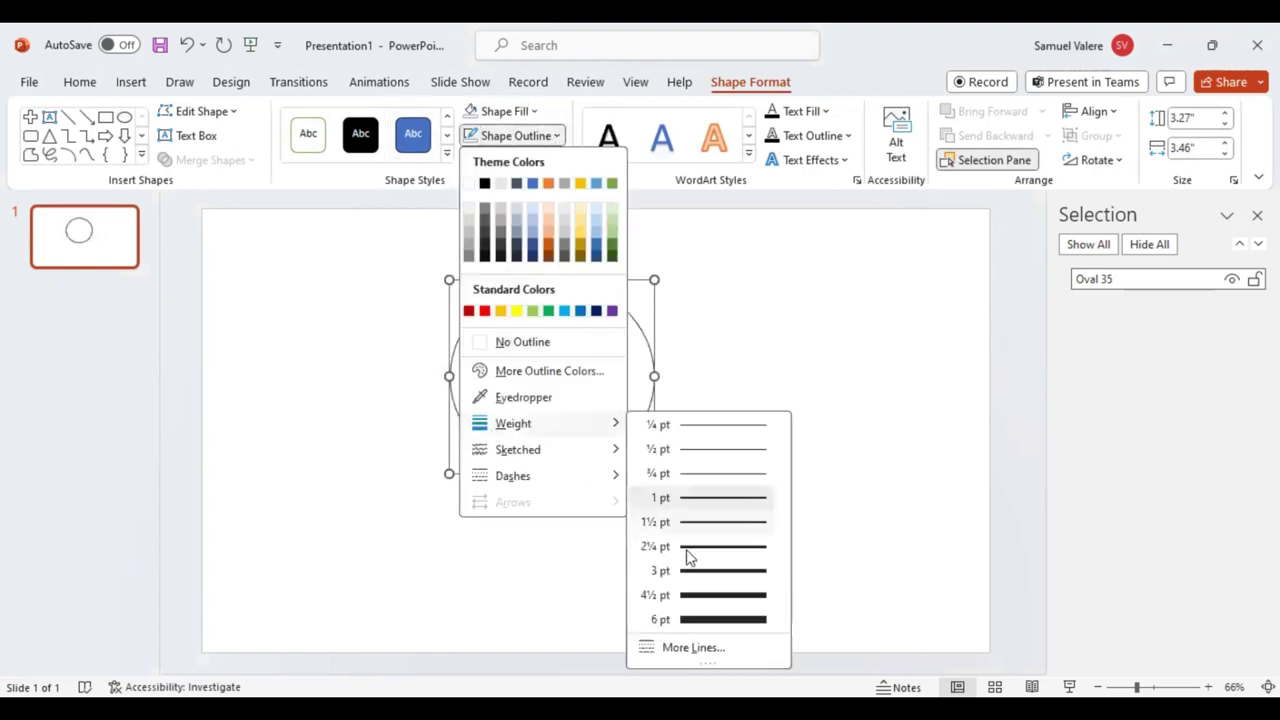
pyautogui.click(727, 620)
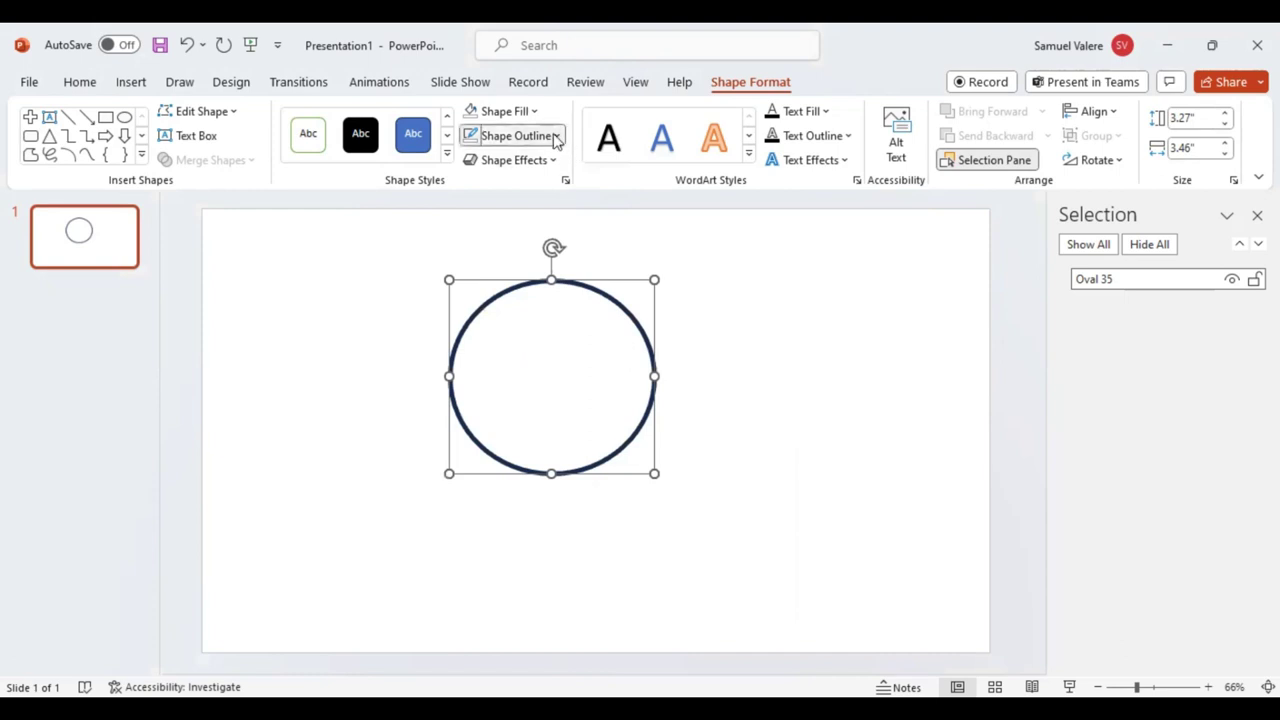
pyautogui.click(556, 137)
pyautogui.click(487, 185)
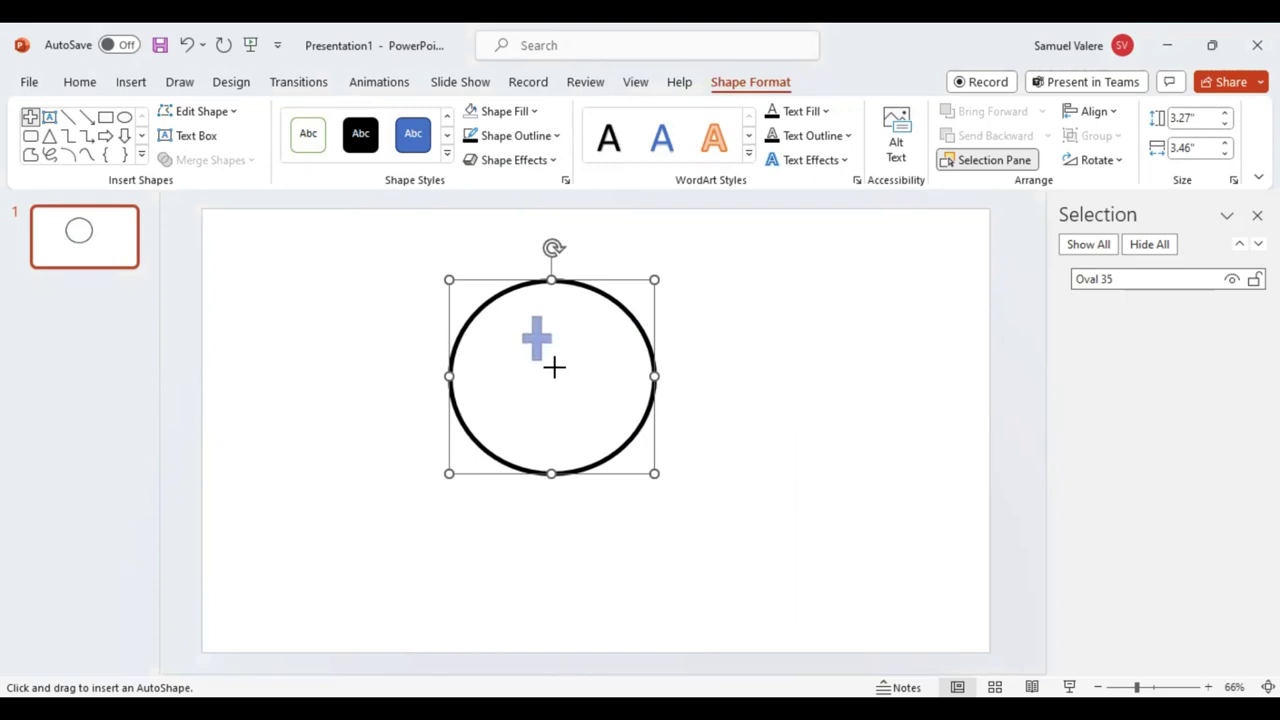
# Draw a solid black plus sign with no outline and move it onto the circle's top edge.
pyautogui.moveTo(558, 376); pyautogui.dragTo(560, 374)
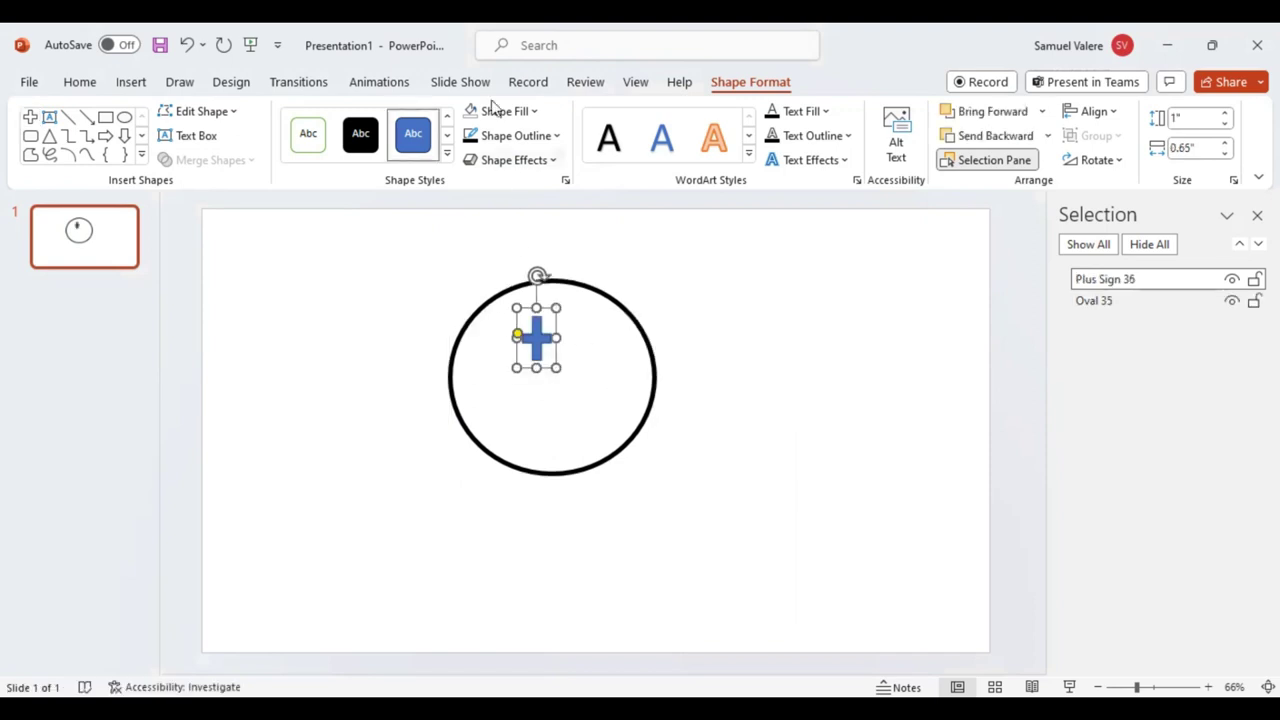
pyautogui.click(556, 136)
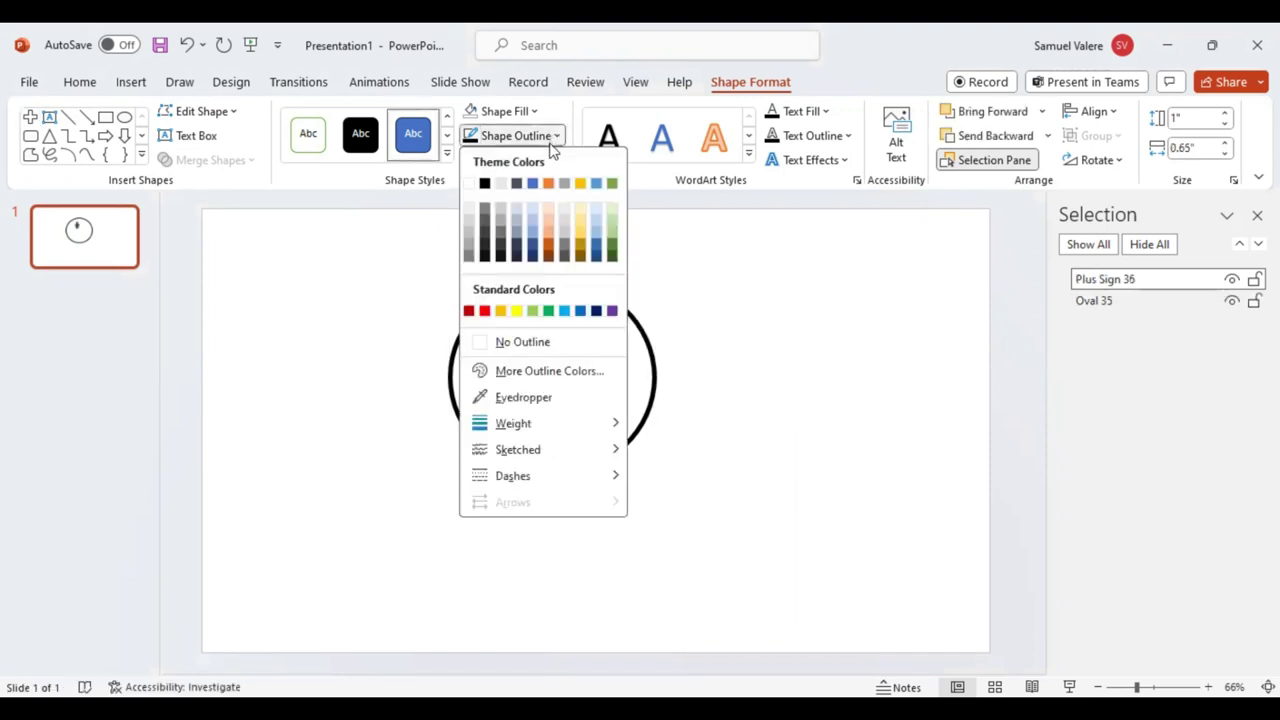
pyautogui.click(484, 184)
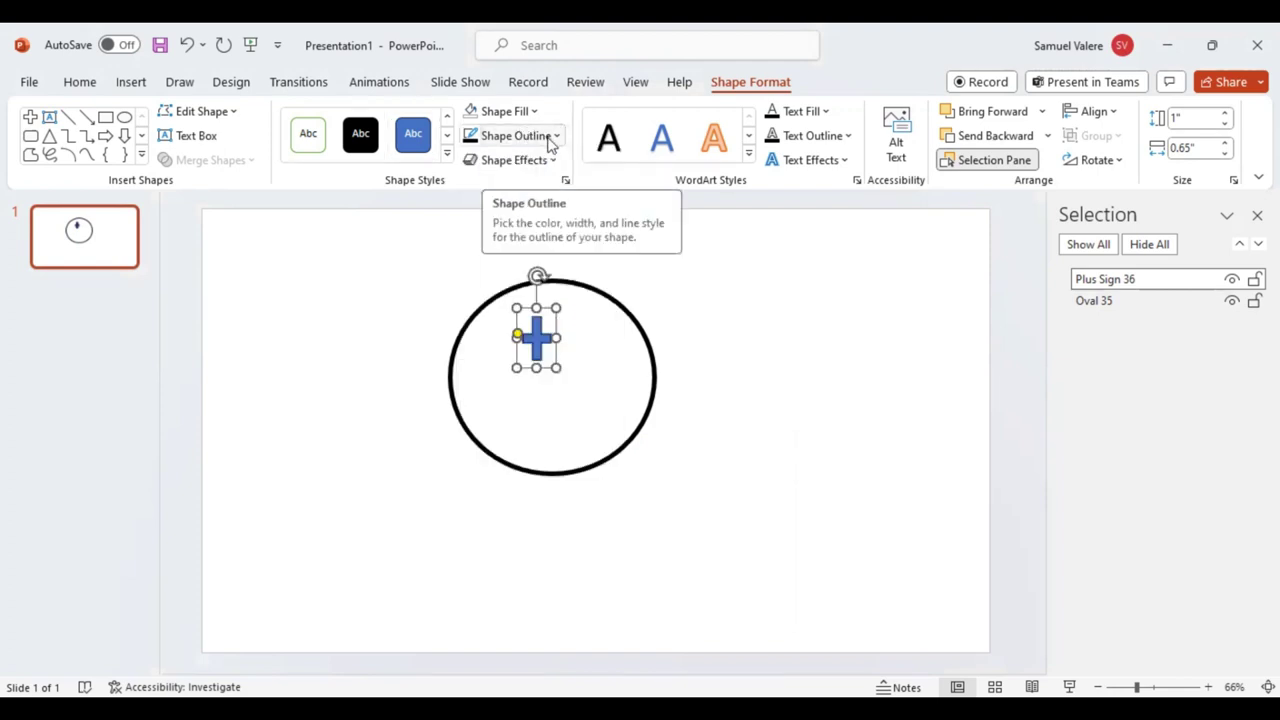
pyautogui.click(556, 136)
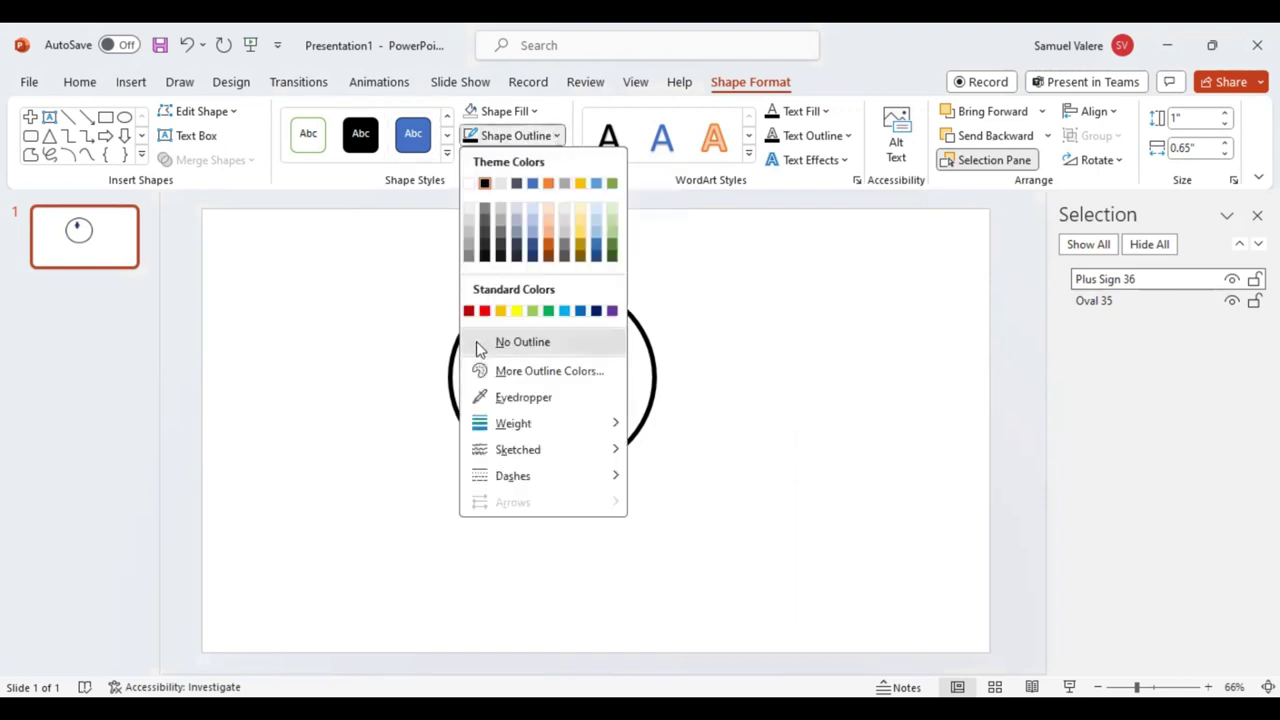
pyautogui.click(478, 341)
pyautogui.click(535, 112)
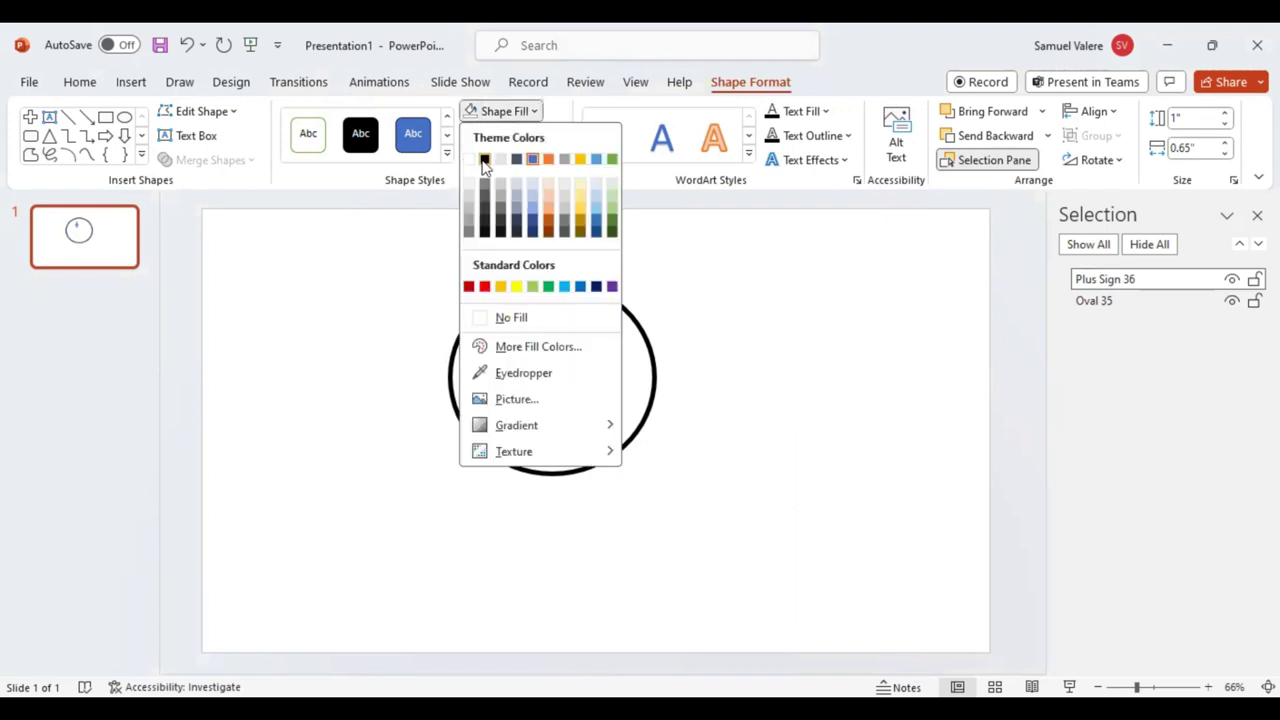
pyautogui.press('Escape')
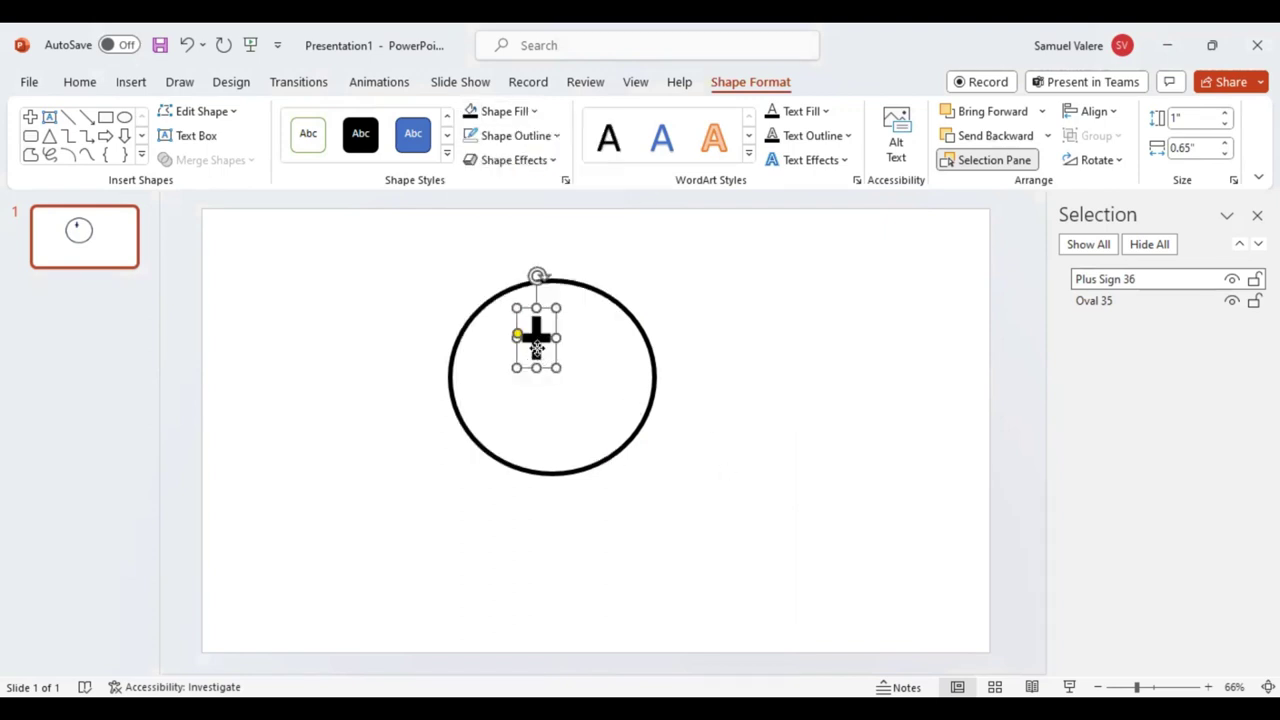
pyautogui.moveTo(537, 348); pyautogui.dragTo(557, 293)
pyautogui.click(1152, 687)
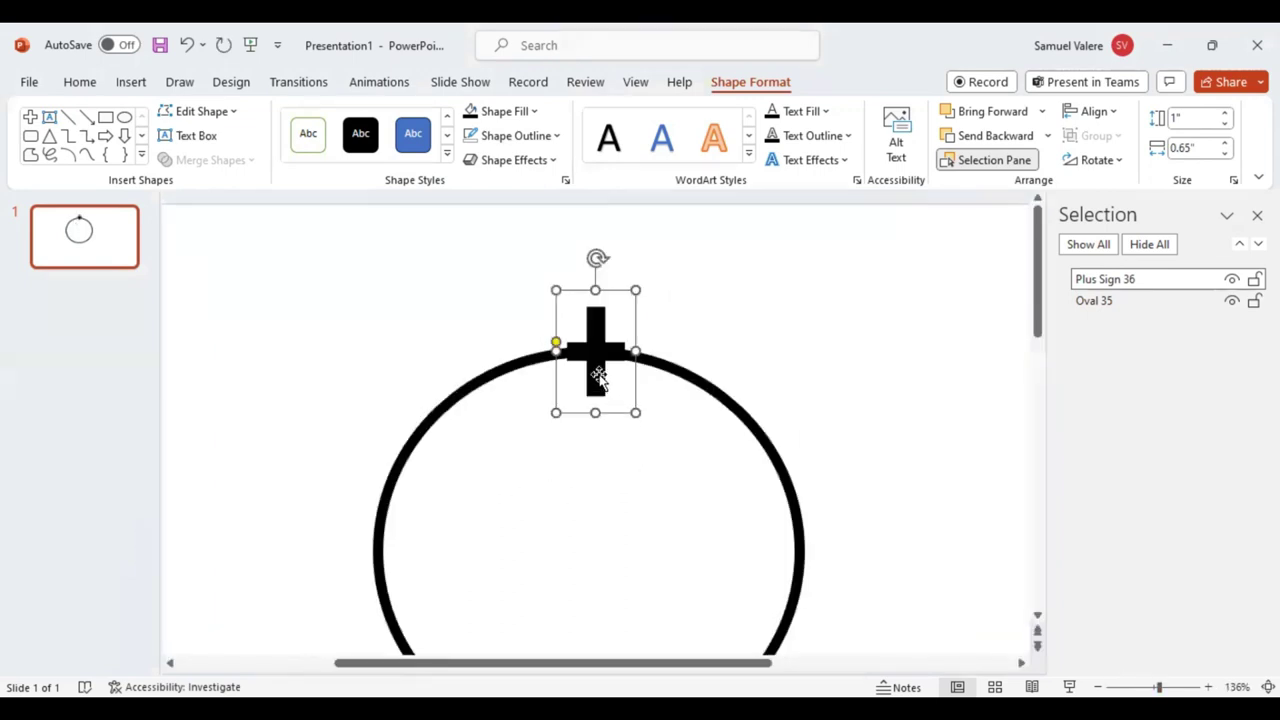
# Nudge the plus sign with Ctrl+arrow keys until it is centred on the circle's top edge.
pyautogui.hotkey('ctrl', 'Down')
pyautogui.hotkey('ctrl', 'Down')
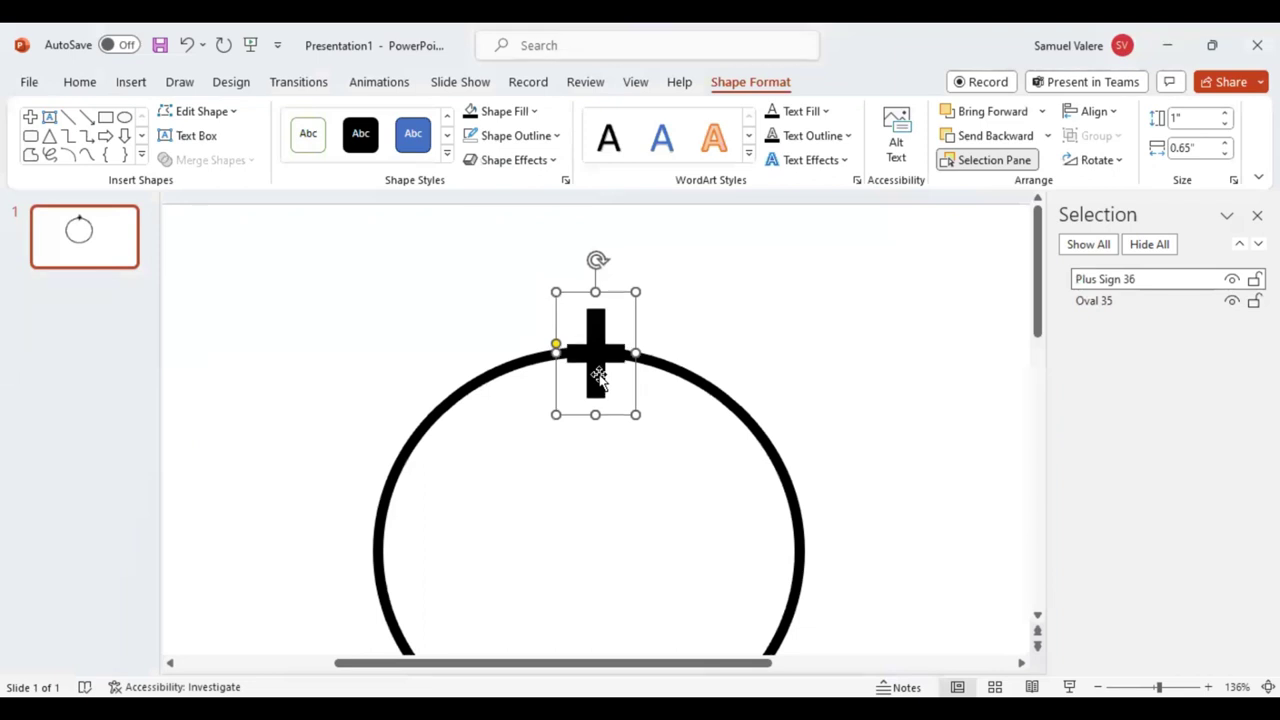
pyautogui.hotkey('ctrl', 'Down')
pyautogui.hotkey('ctrl', 'Down')
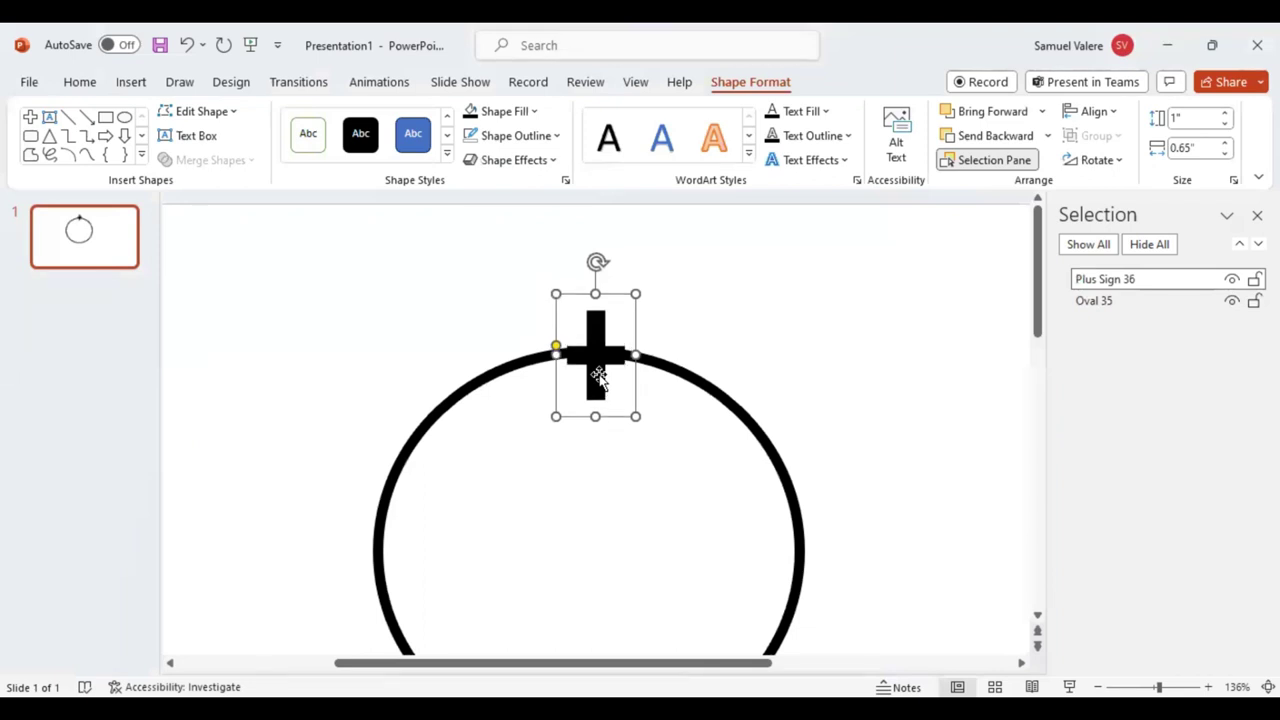
pyautogui.hotkey('ctrl', 'Left')
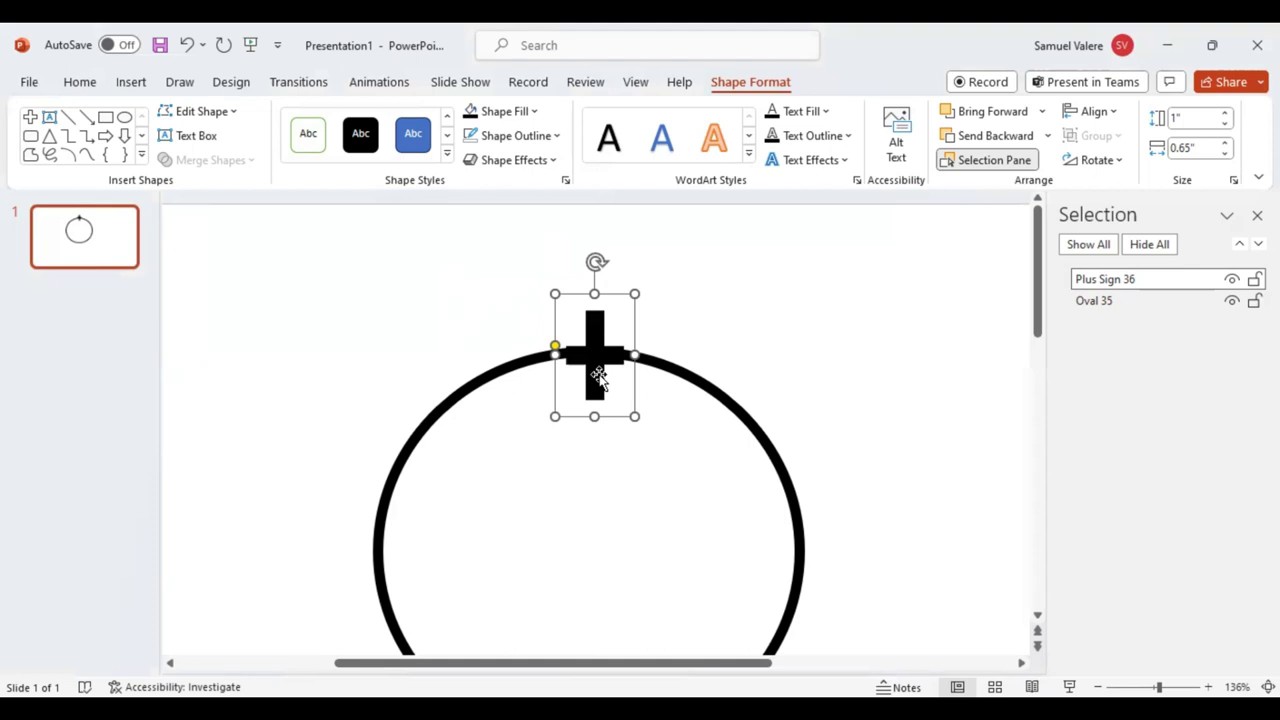
pyautogui.hotkey('ctrl', 'Up')
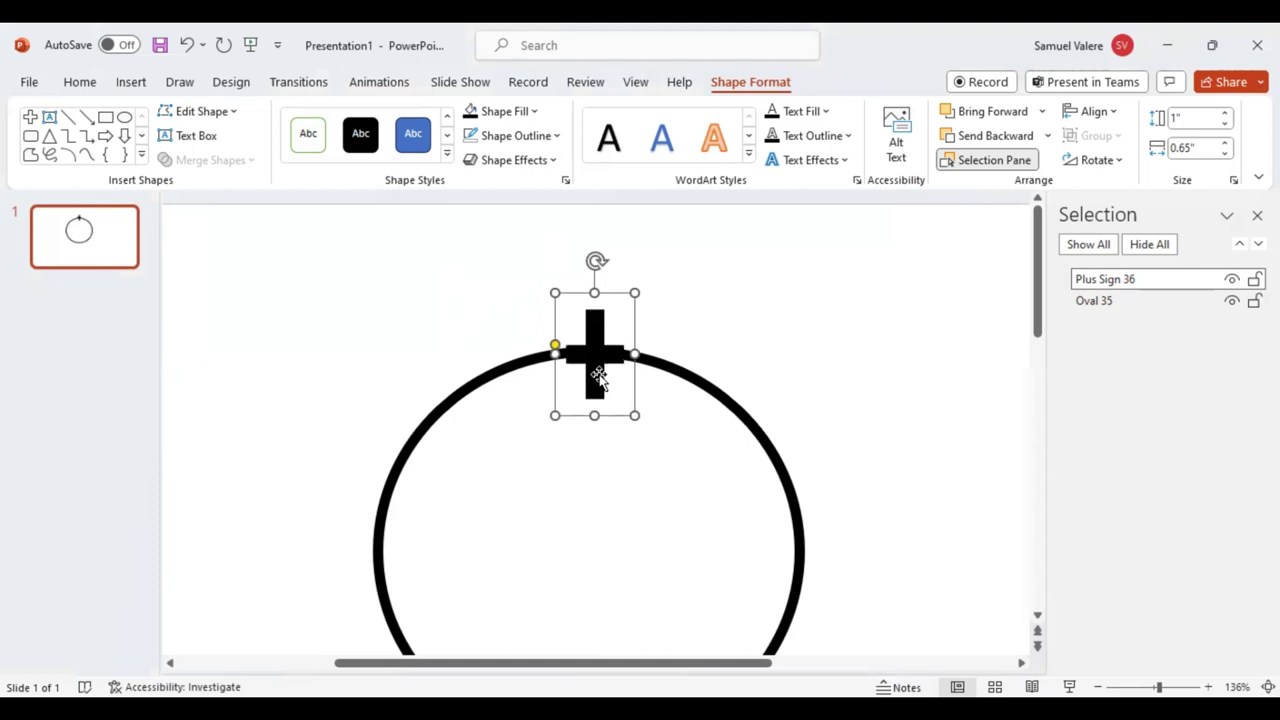
pyautogui.hotkey('ctrl', 'Up')
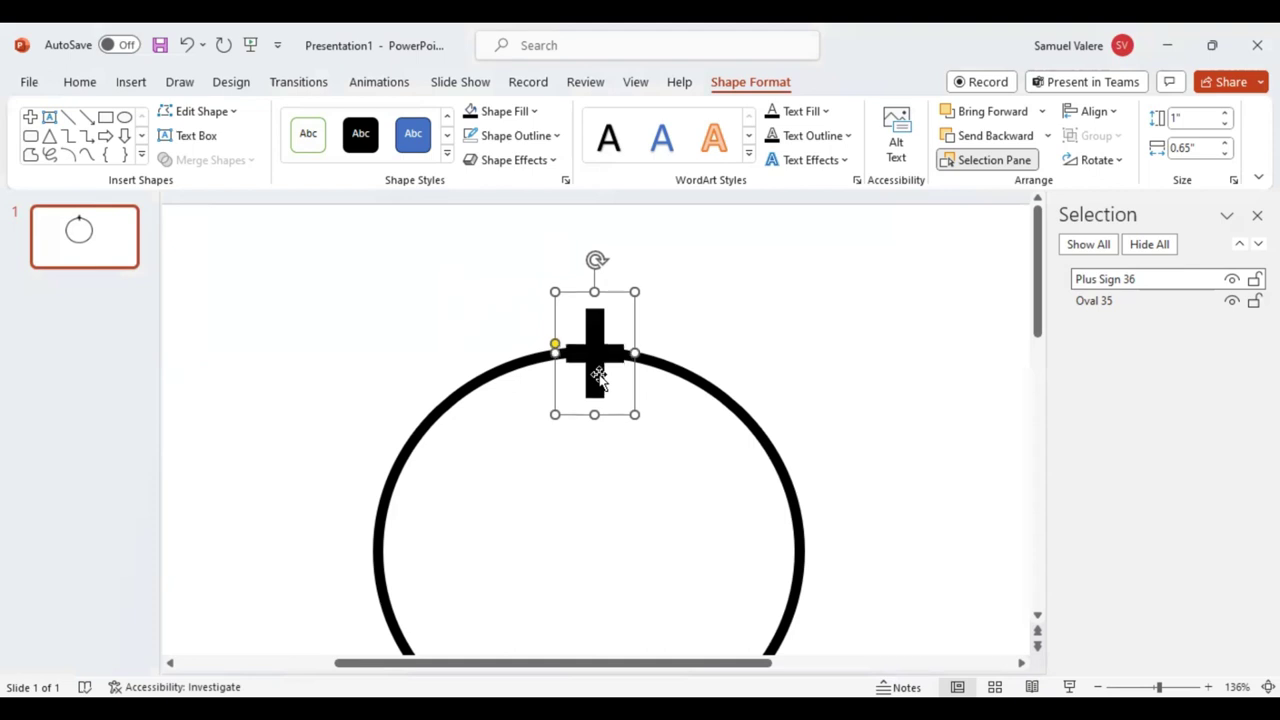
pyautogui.hotkey('ctrl', 'Down')
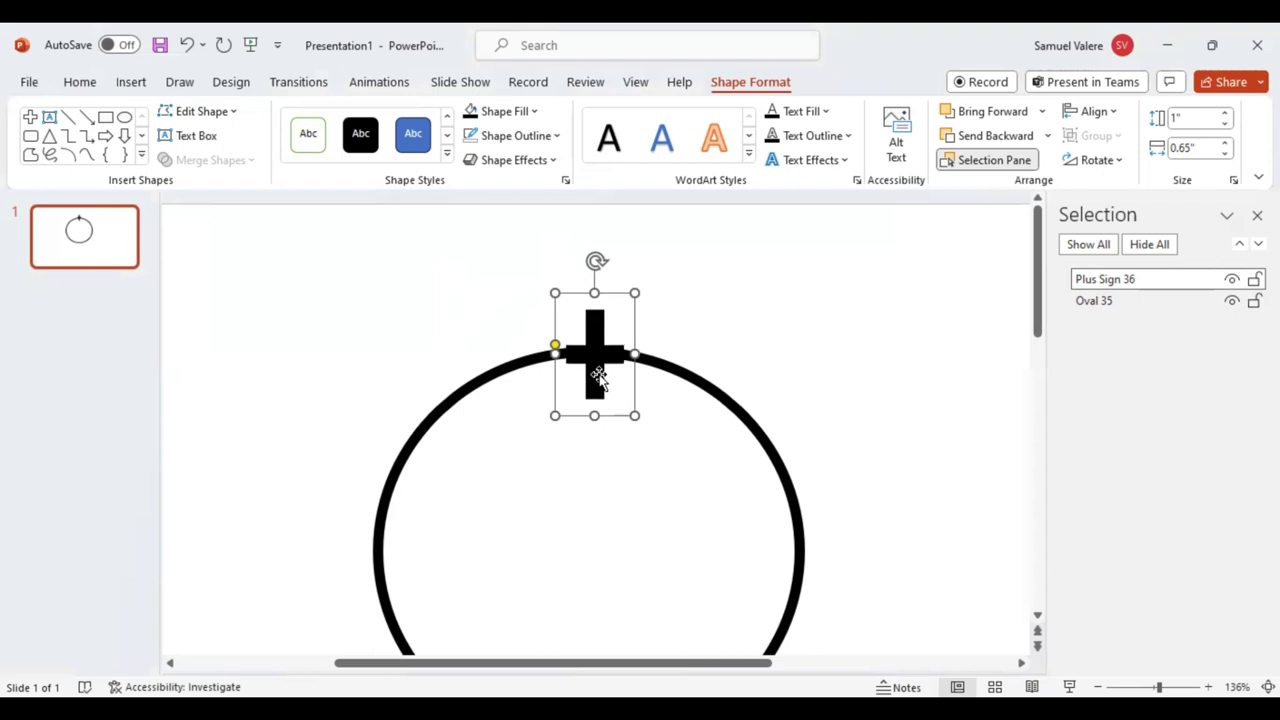
pyautogui.hotkey('ctrl', 'Down')
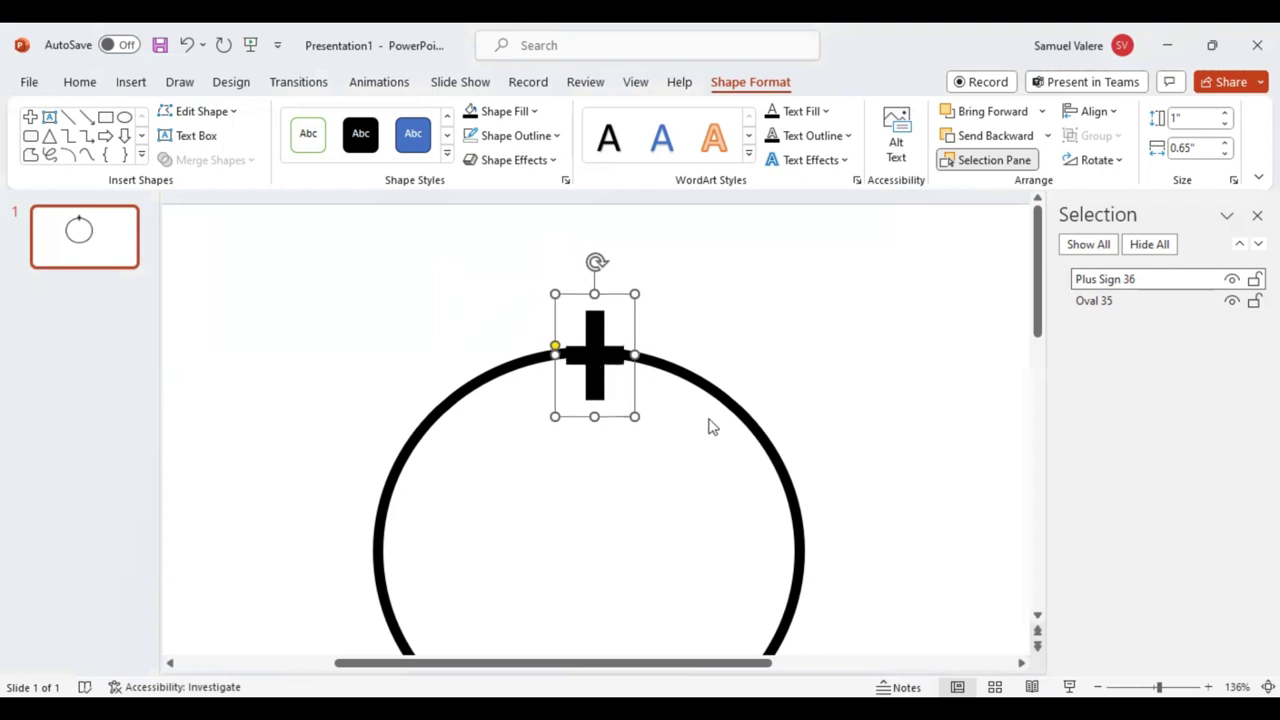
pyautogui.click(725, 401)
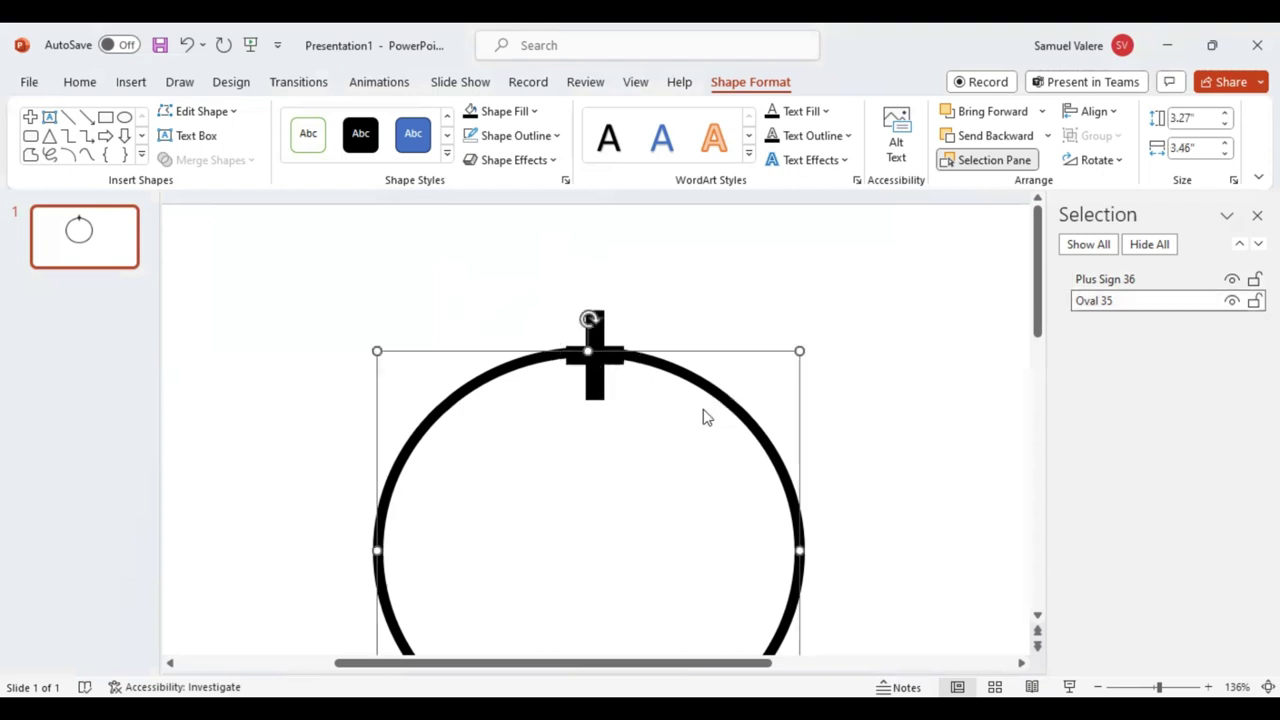
# Select the circle and cross together and Fragment them with Merge Shapes.
pyautogui.keyDown('shift'); pyautogui.click(588, 368); pyautogui.keyUp('shift')
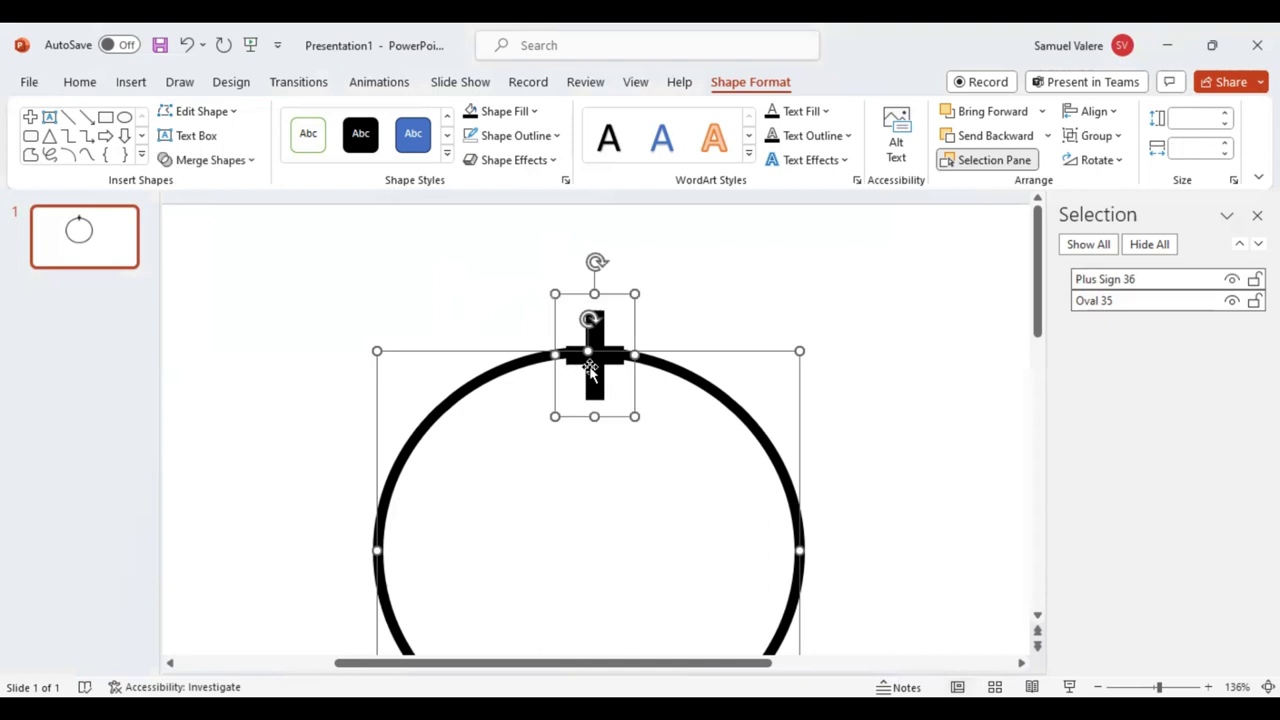
pyautogui.click(230, 162)
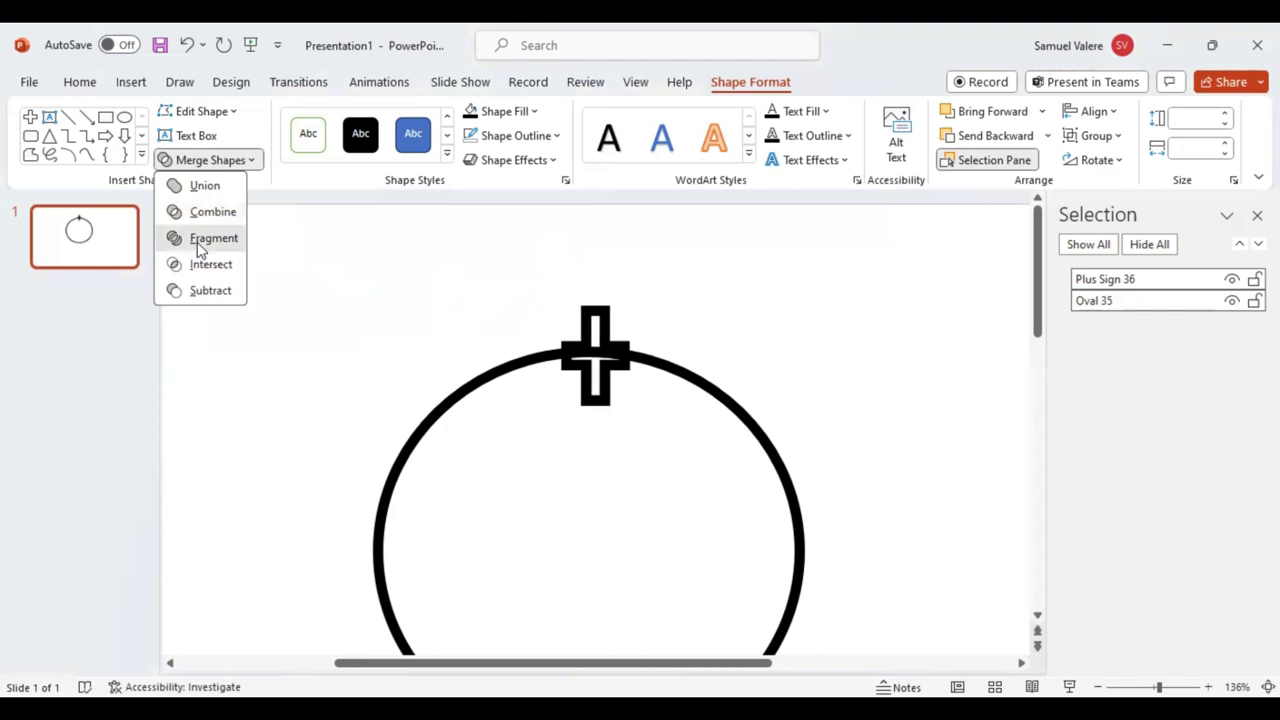
pyautogui.click(199, 240)
# Delete the circle fragment, leaving only the two-piece freeform cross.
pyautogui.click(890, 475)
pyautogui.moveTo(771, 461); pyautogui.dragTo(903, 470)
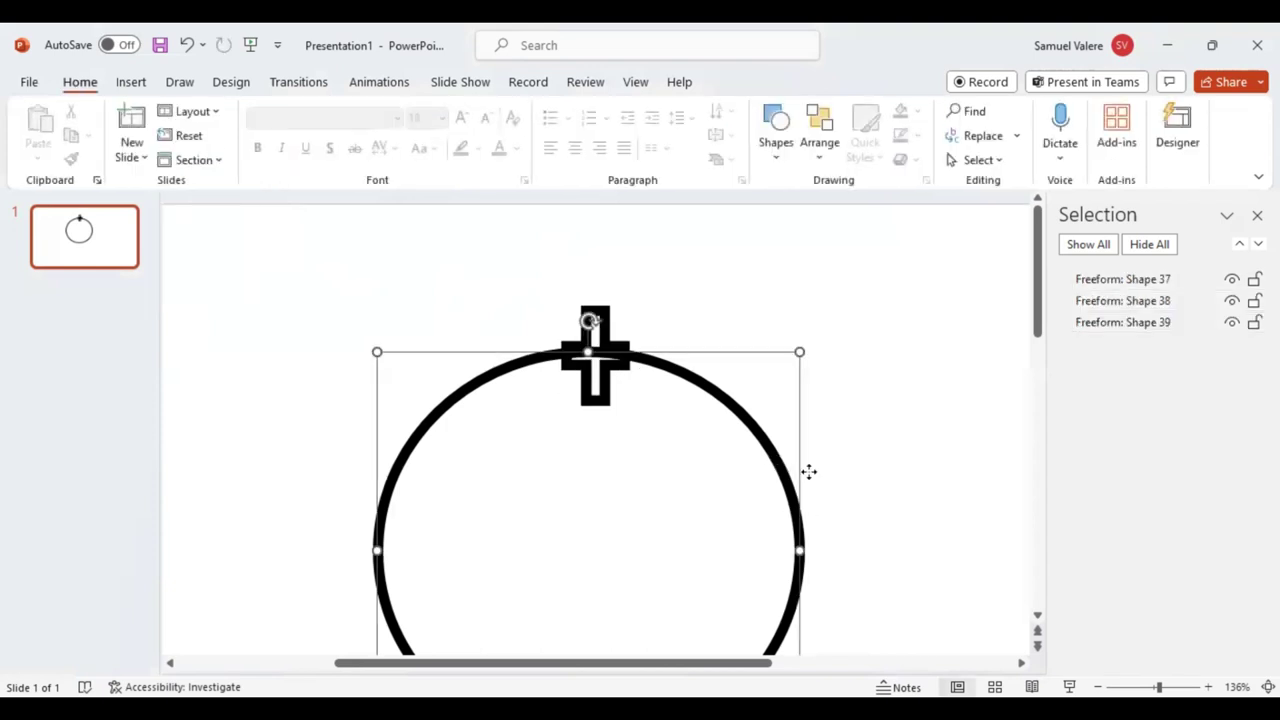
pyautogui.press('Delete')
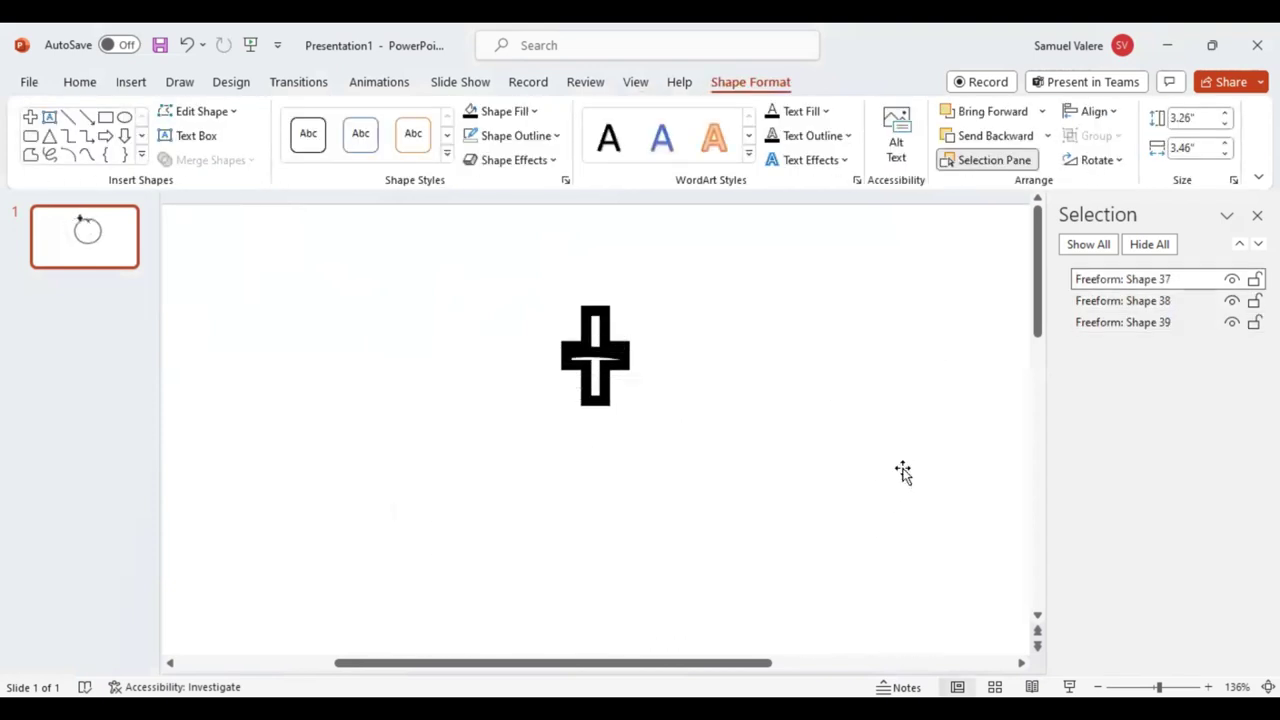
pyautogui.moveTo(1158, 686); pyautogui.dragTo(1138, 680)
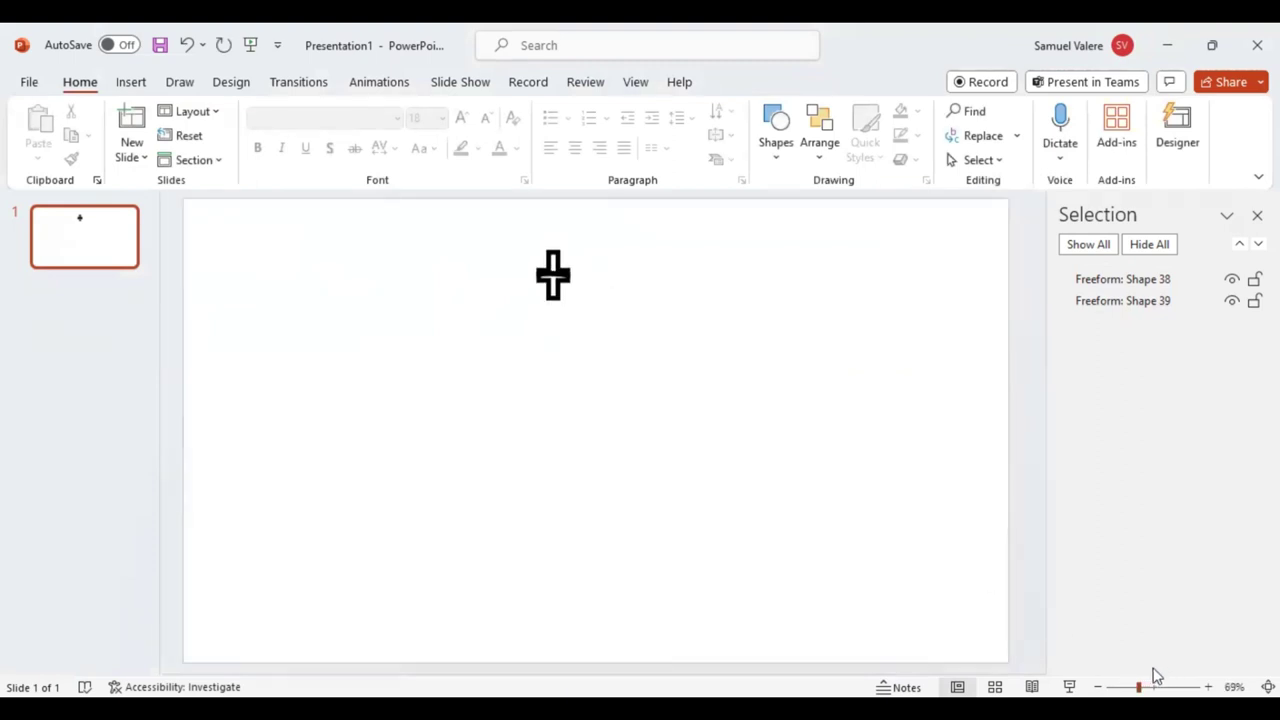
pyautogui.click(1154, 684)
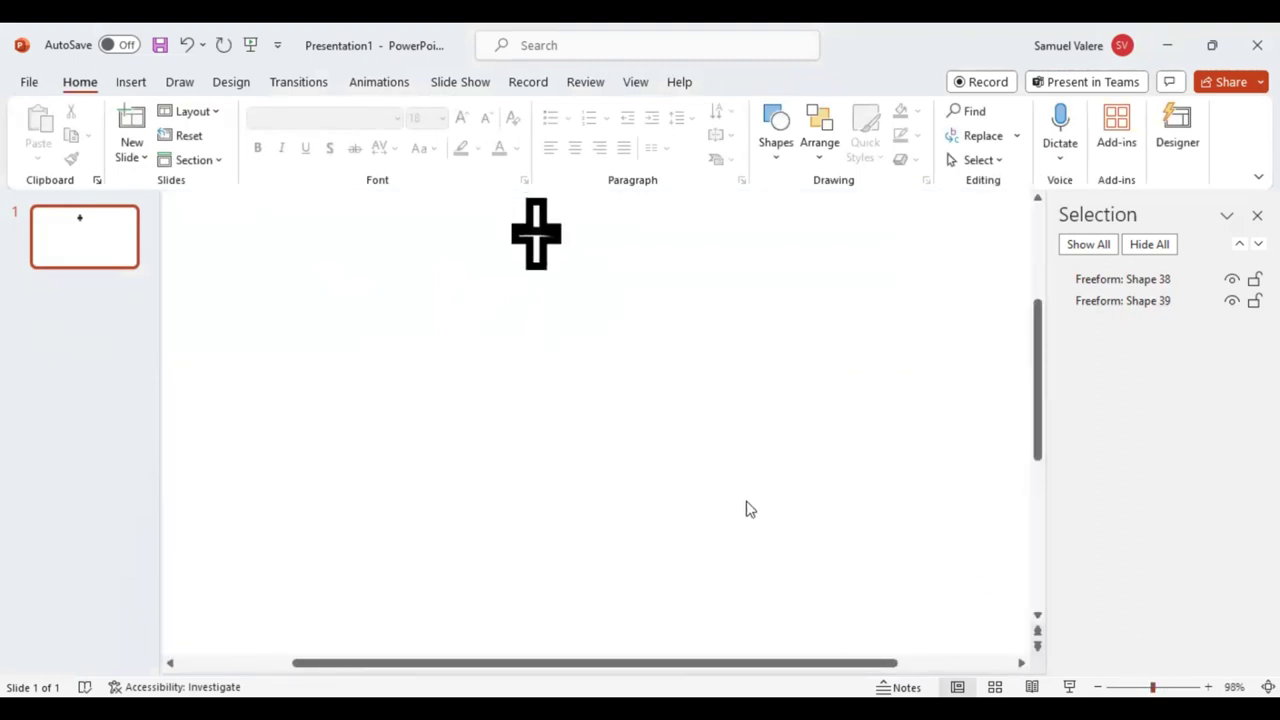
pyautogui.click(1143, 684)
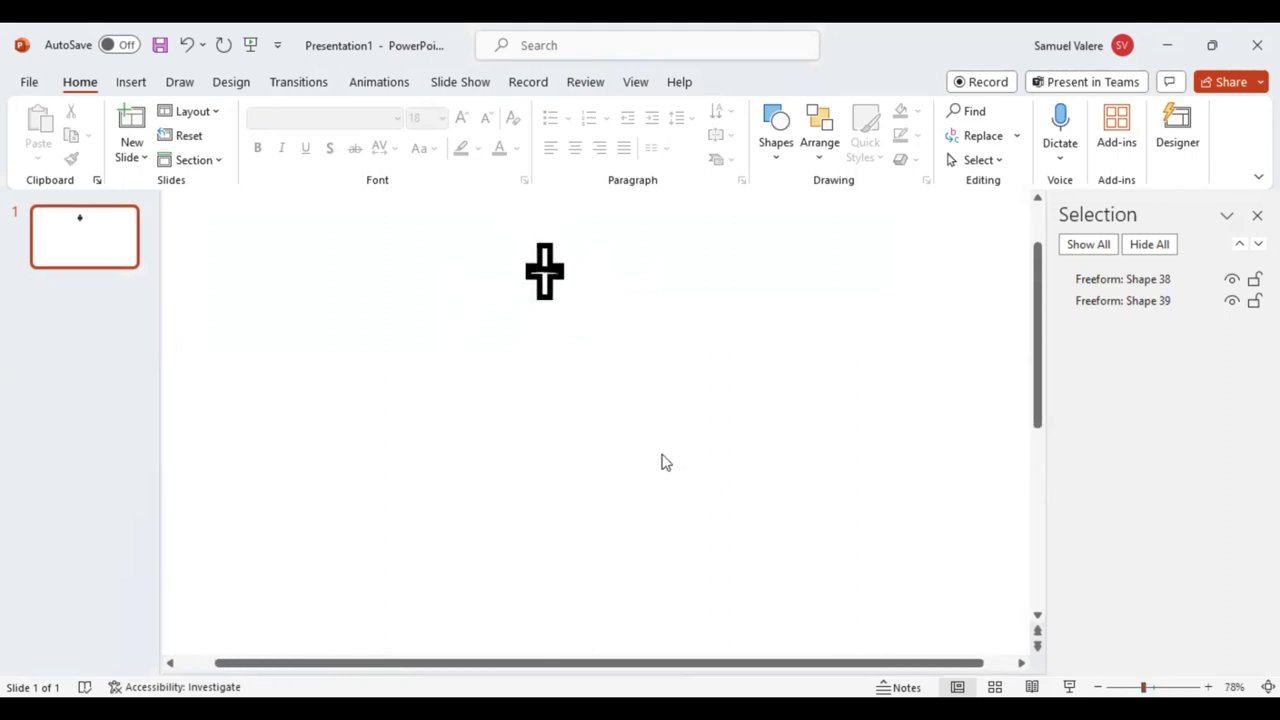
pyautogui.click(131, 84)
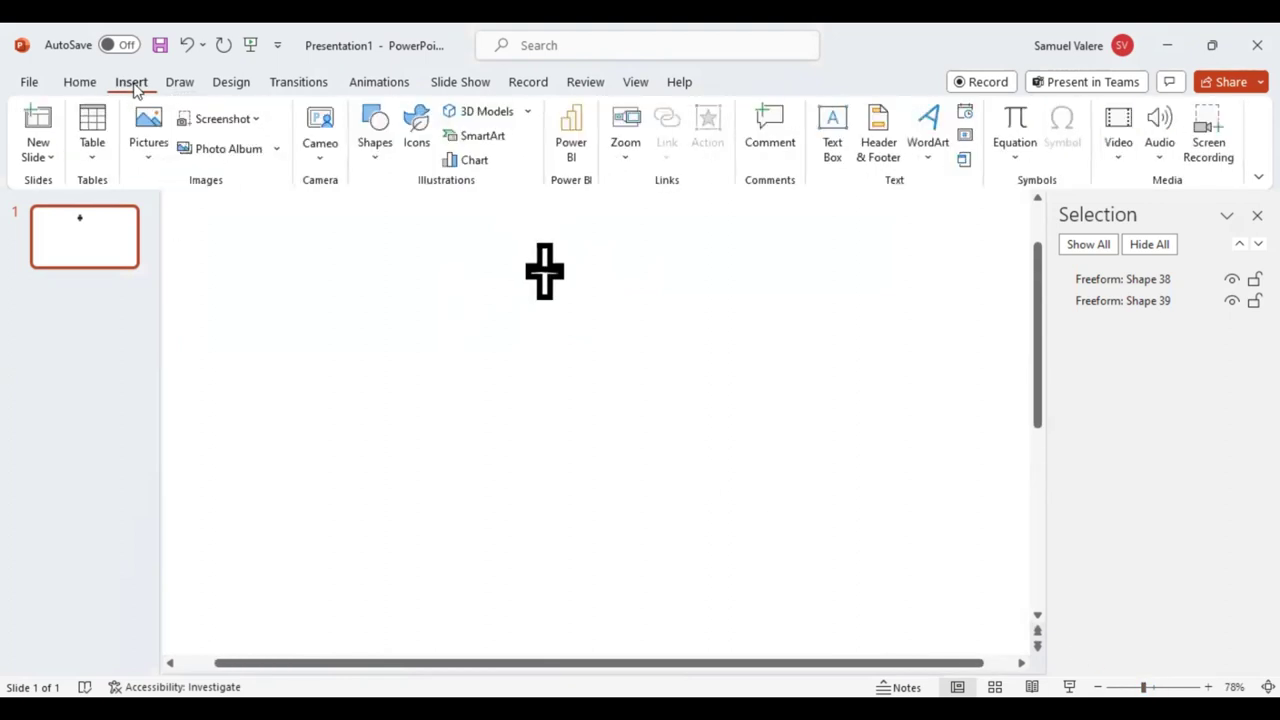
# Draw a text box below the cross and set its font to Agency FB.
pyautogui.click(378, 158)
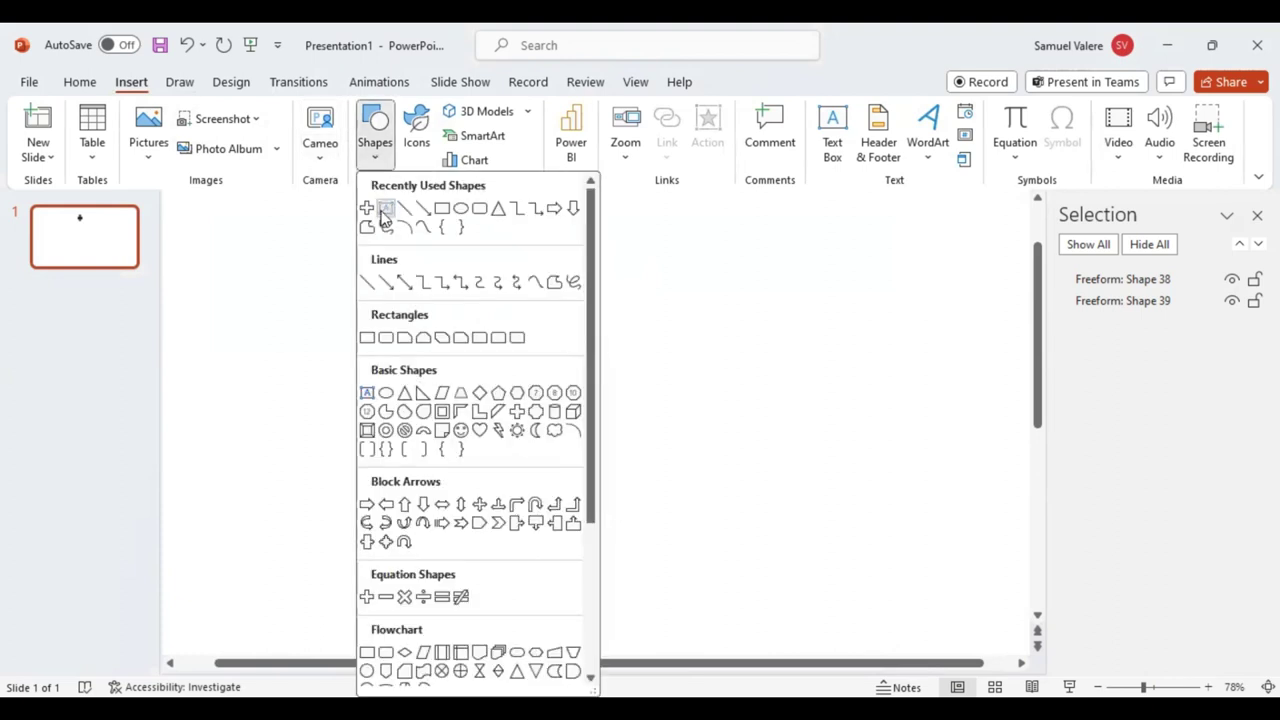
pyautogui.click(385, 208)
pyautogui.moveTo(470, 378)
pyautogui.mouseDown()
pyautogui.moveTo(674, 514)
pyautogui.moveTo(687, 561)
pyautogui.mouseUp()
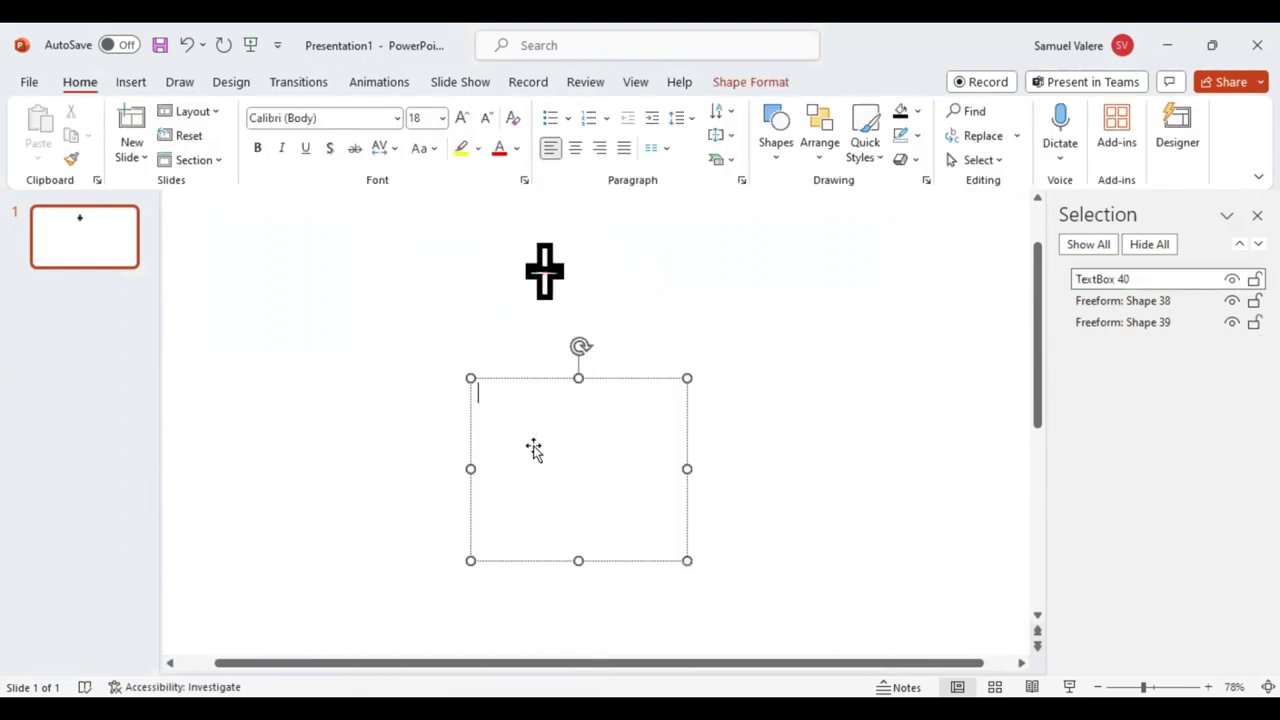
pyautogui.click(399, 119)
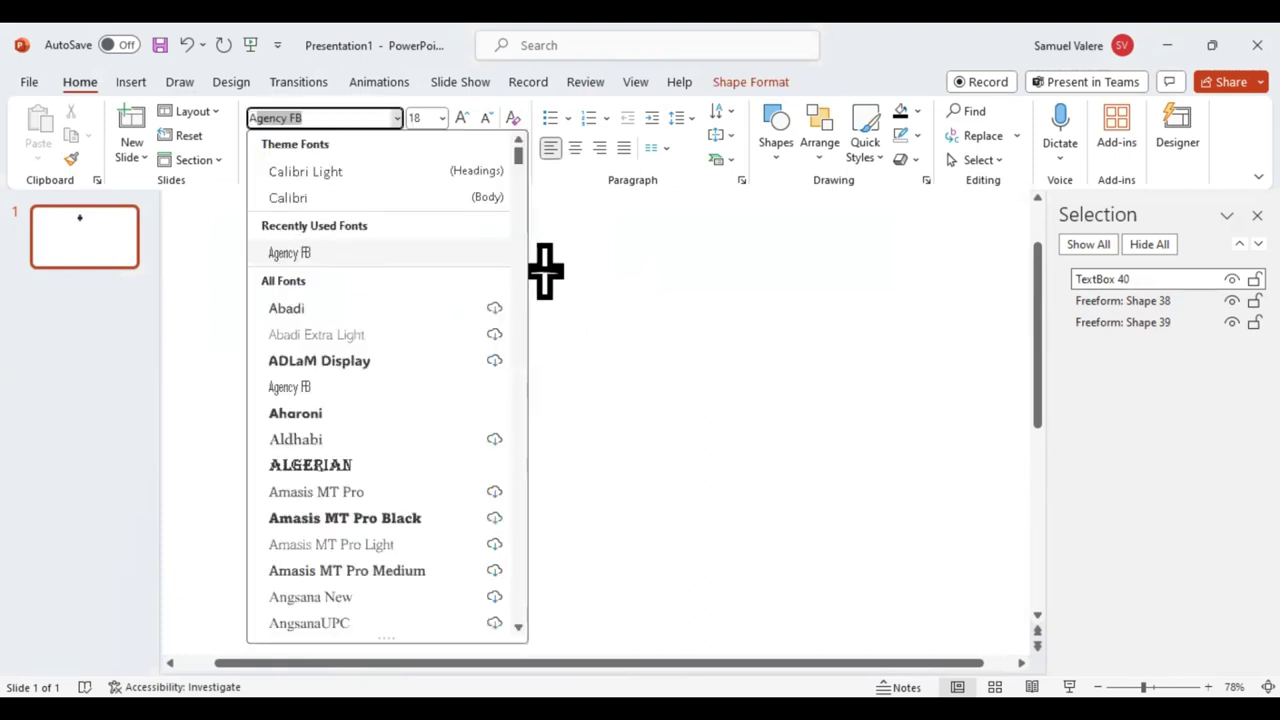
pyautogui.click(340, 253)
pyautogui.write('yeshua')
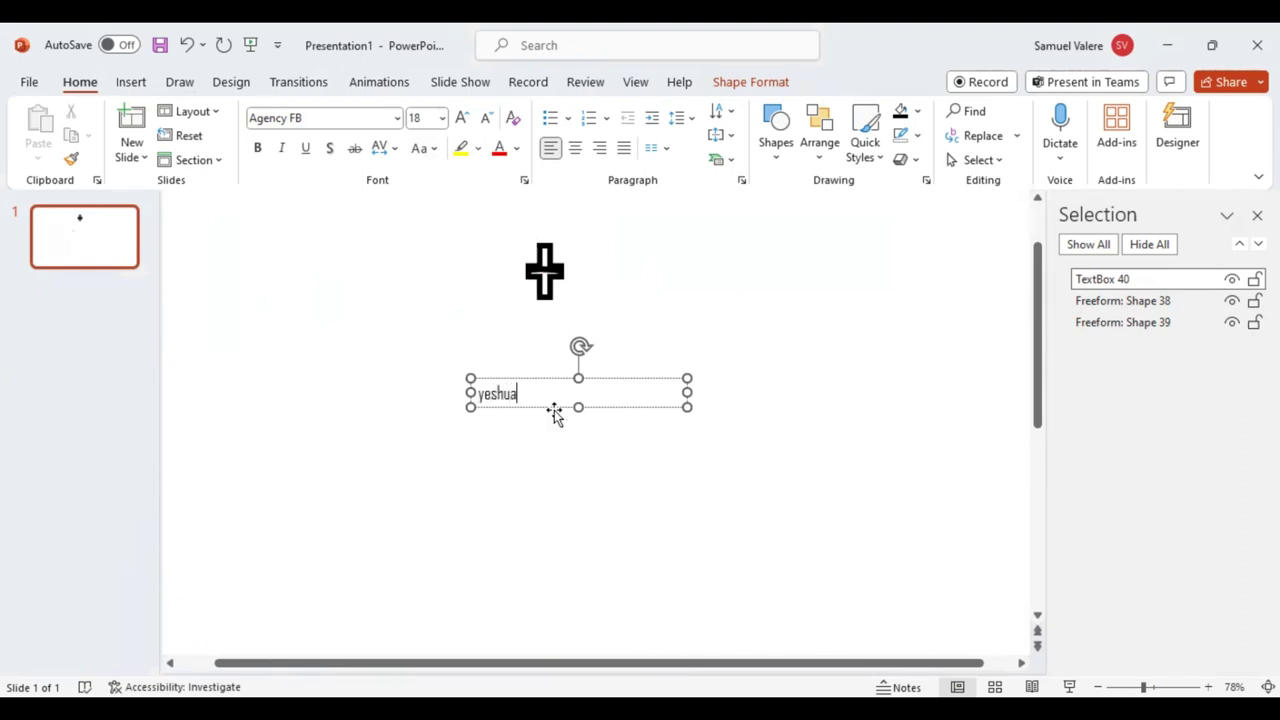
# Change 'yeshua' to UPPERCASE and enlarge it to 138 pt.
pyautogui.moveTo(518, 397); pyautogui.dragTo(480, 394)
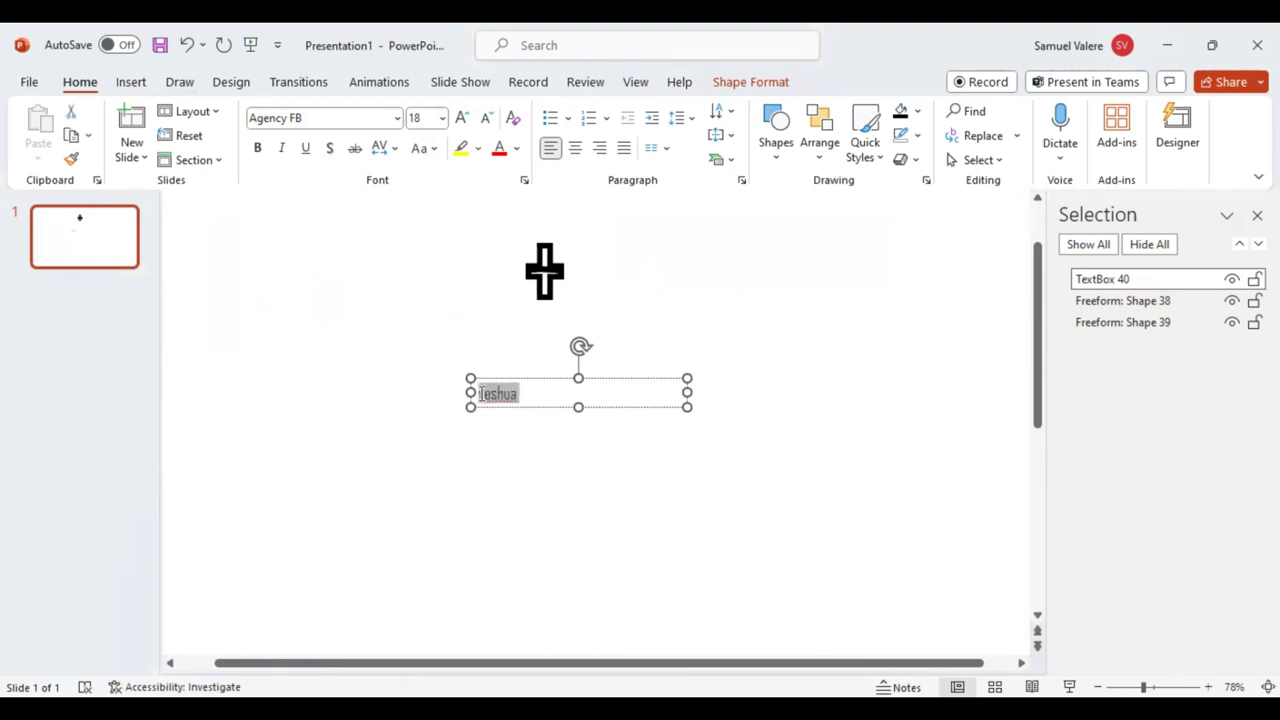
pyautogui.click(424, 148)
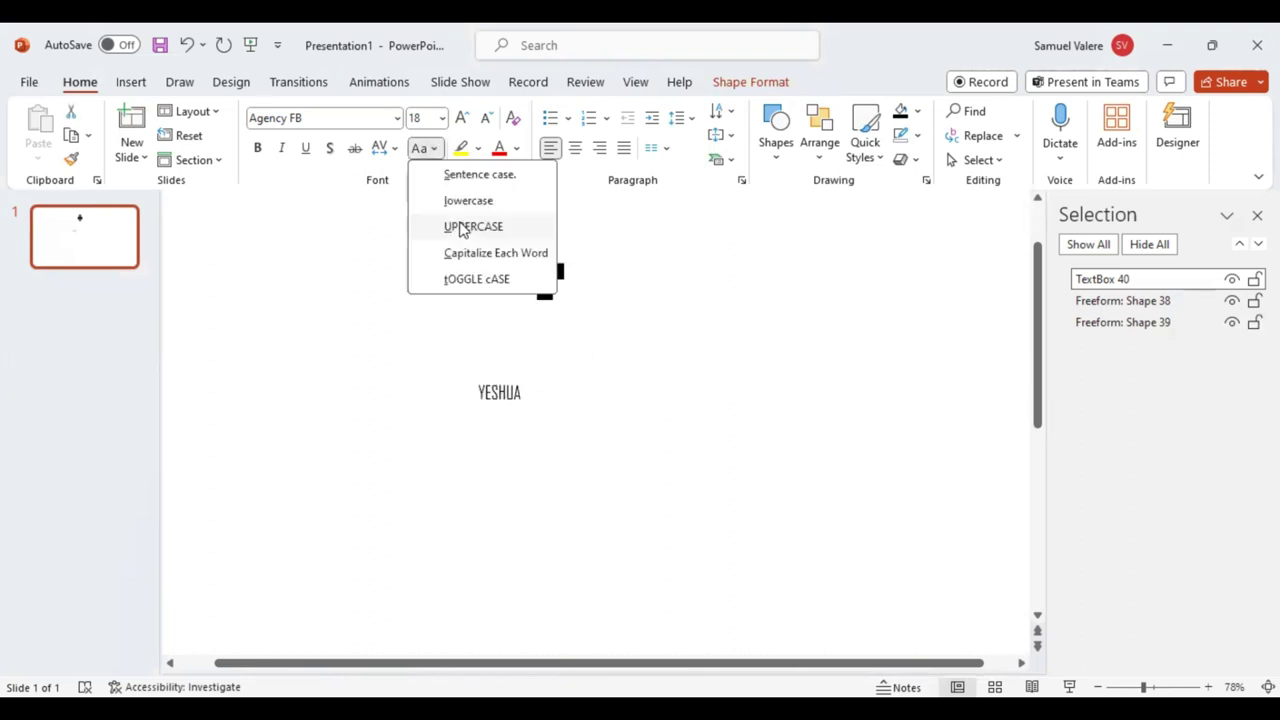
pyautogui.click(463, 227)
pyautogui.click(465, 117)
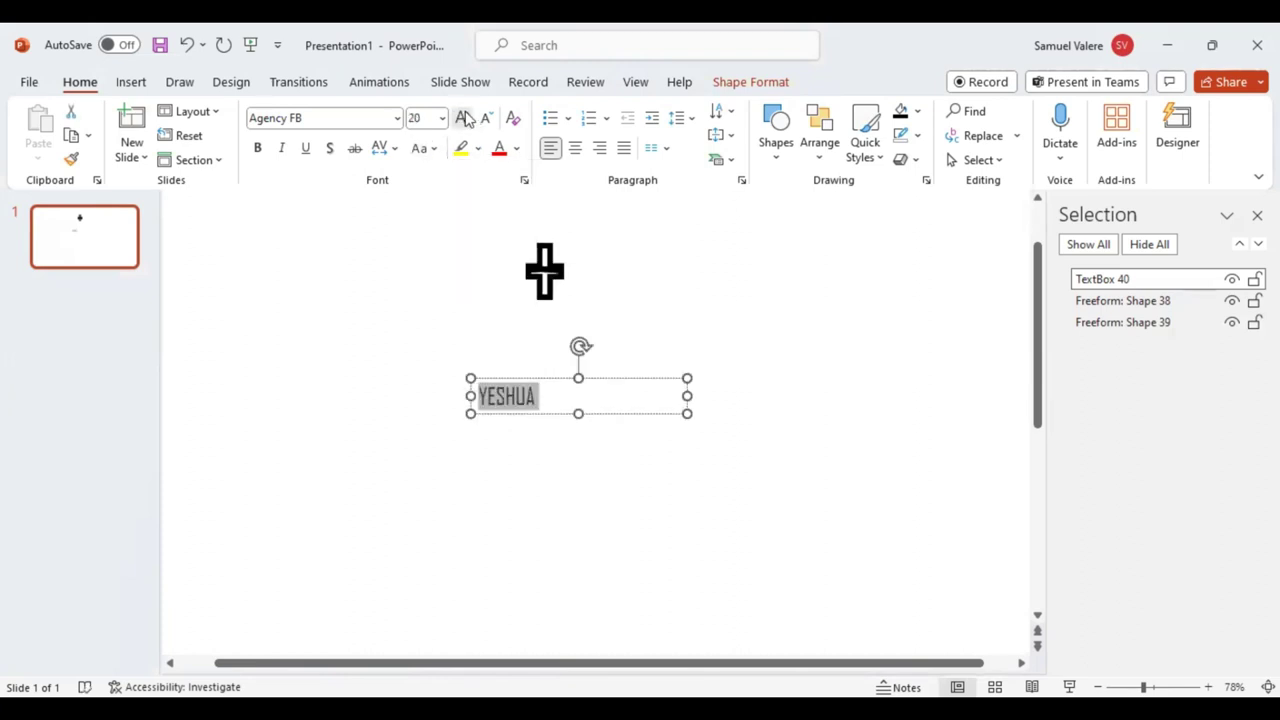
pyautogui.click(465, 117)
pyautogui.click(465, 117)
pyautogui.click(465, 117)
pyautogui.click(465, 117)
pyautogui.click(465, 117)
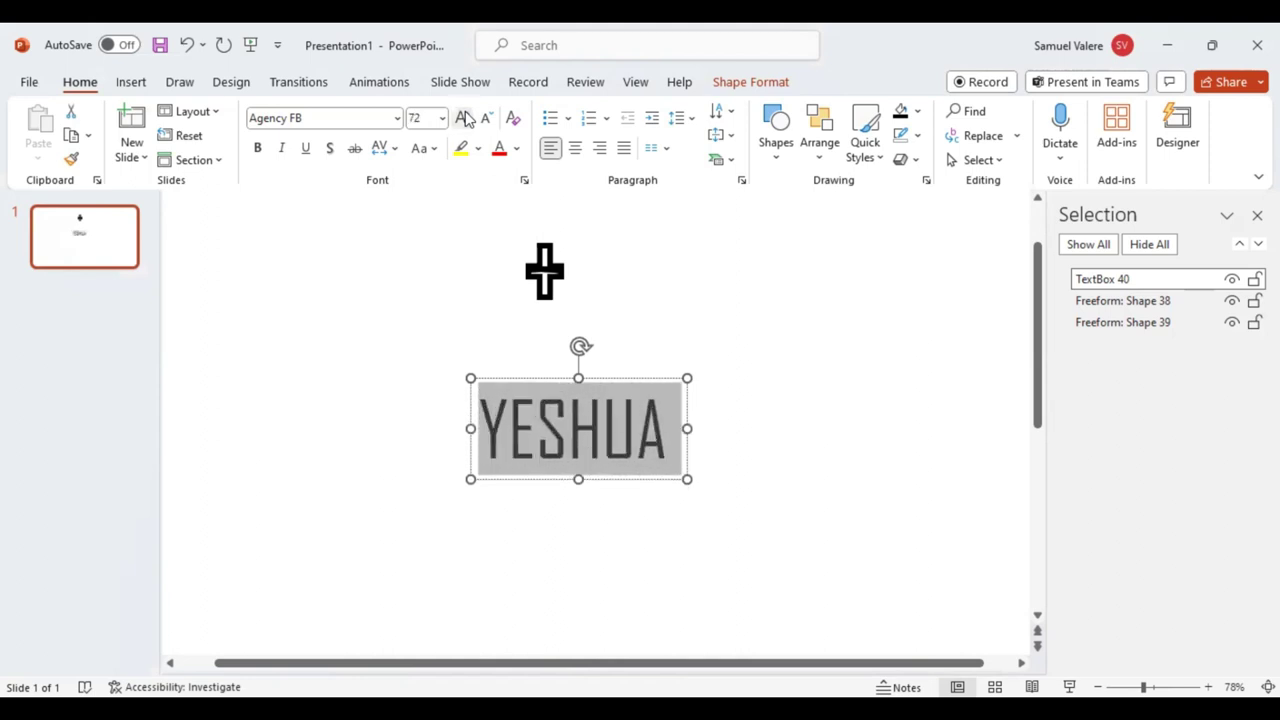
pyautogui.click(465, 117)
pyautogui.click(465, 117)
pyautogui.click(465, 117)
pyautogui.click(465, 117)
pyautogui.click(465, 117)
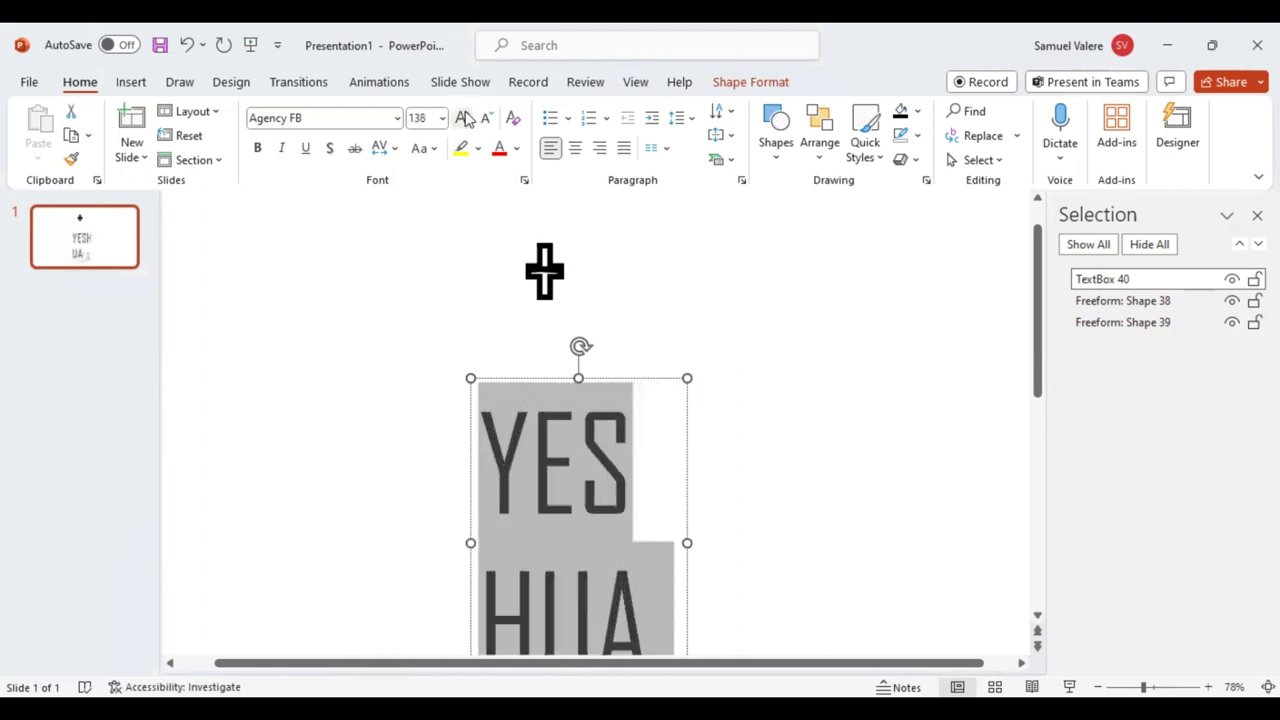
# Widen the YESHUA box to fit one line and centre it horizontally.
pyautogui.moveTo(689, 542); pyautogui.dragTo(834, 560)
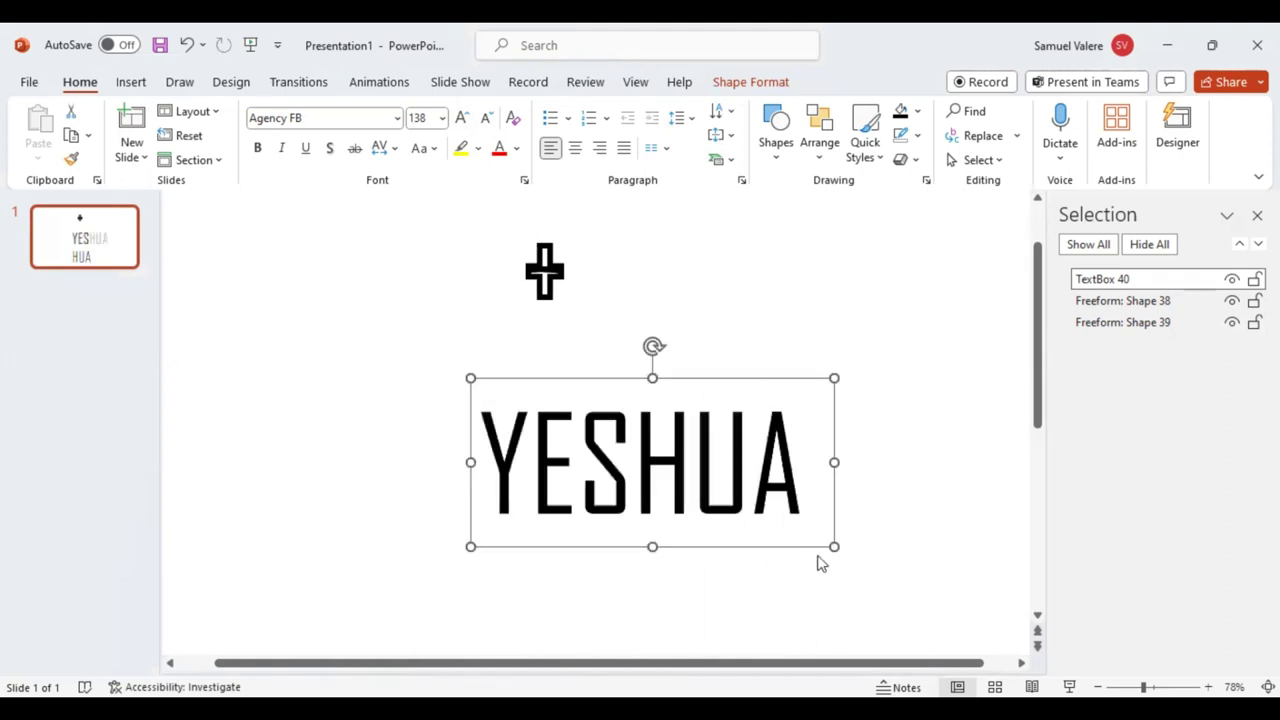
pyautogui.moveTo(757, 546); pyautogui.dragTo(699, 547)
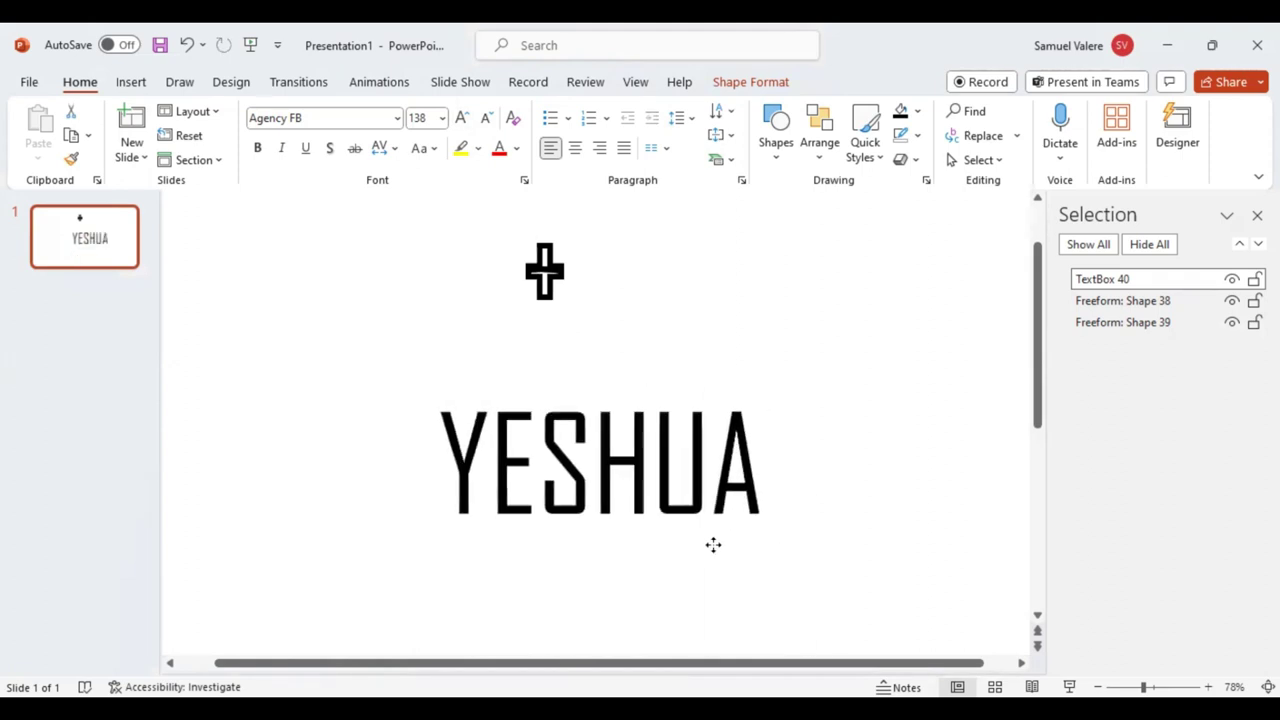
pyautogui.click(137, 84)
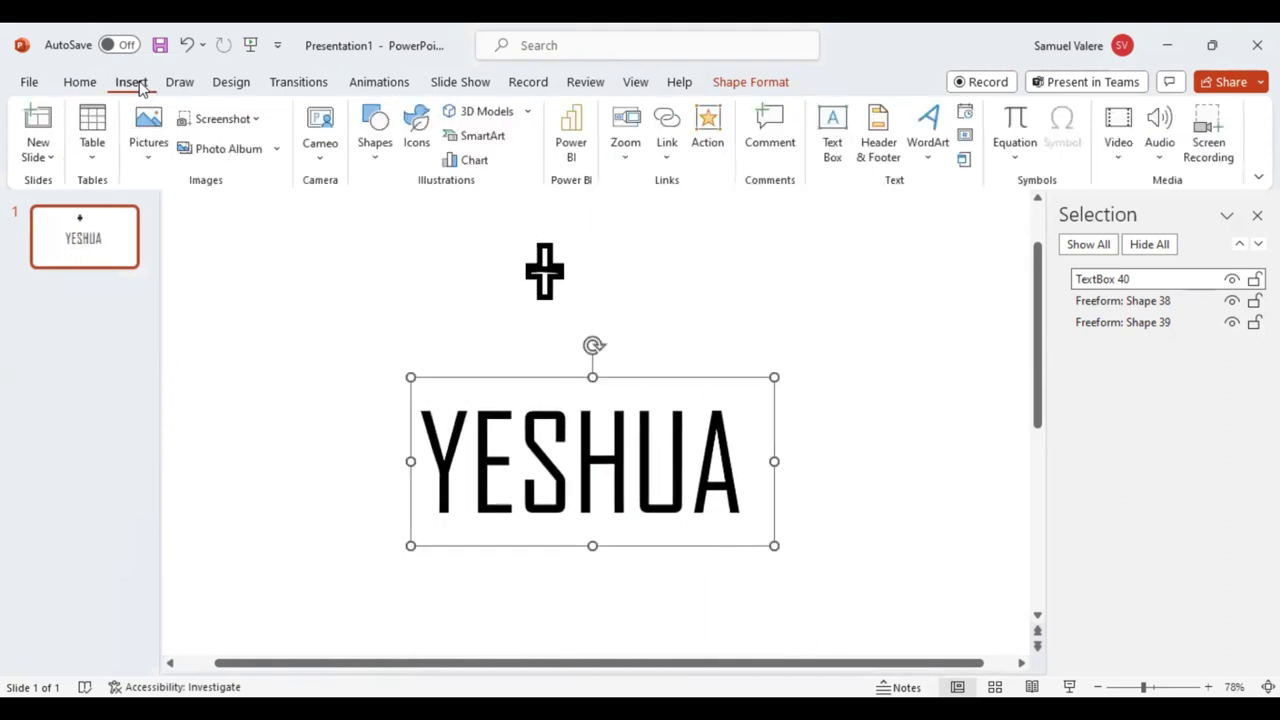
# Draw a rectangle over YESHUA and select it together with the text box.
pyautogui.click(390, 166)
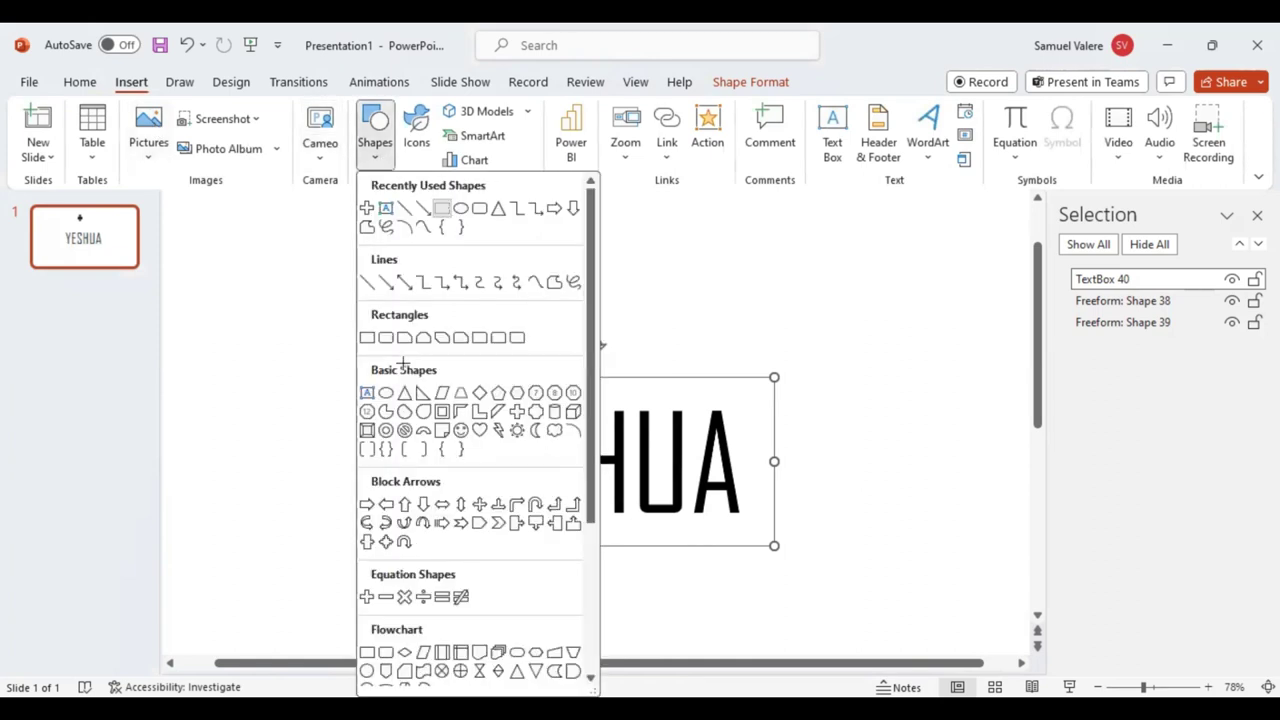
pyautogui.moveTo(383, 354); pyautogui.dragTo(792, 564)
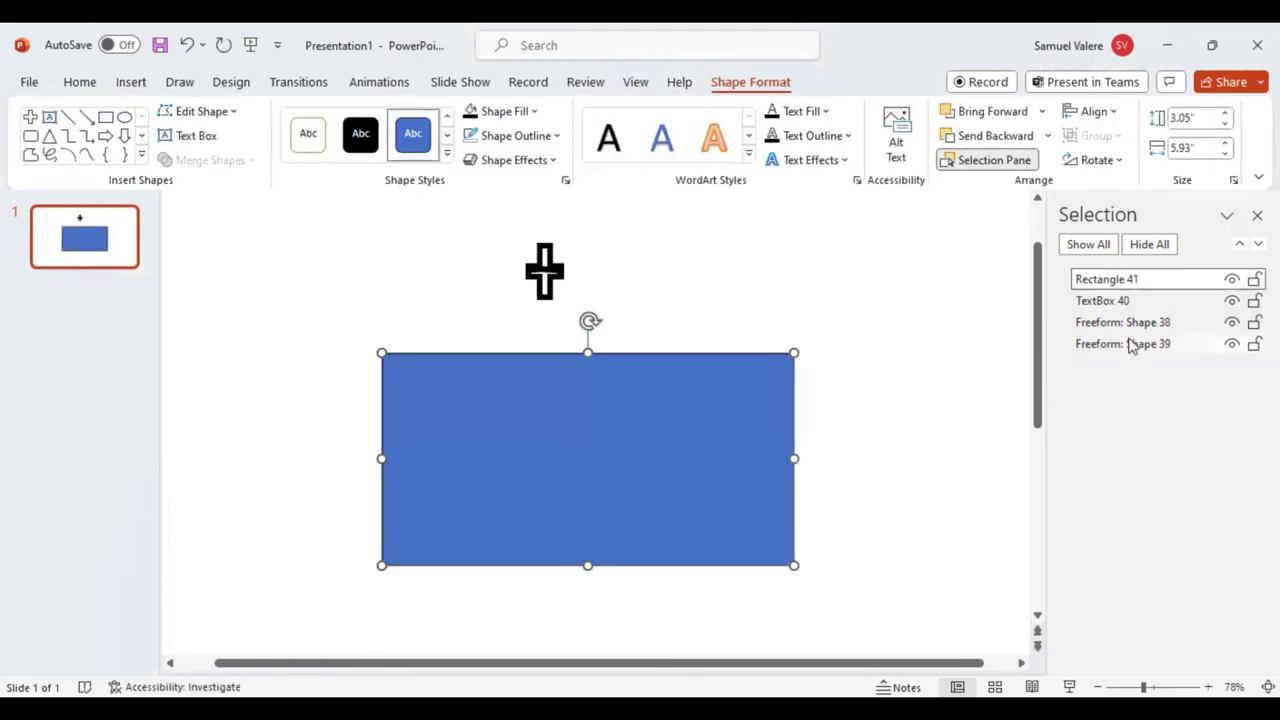
pyautogui.keyDown('ctrl'); pyautogui.click(1114, 302); pyautogui.keyUp('ctrl')
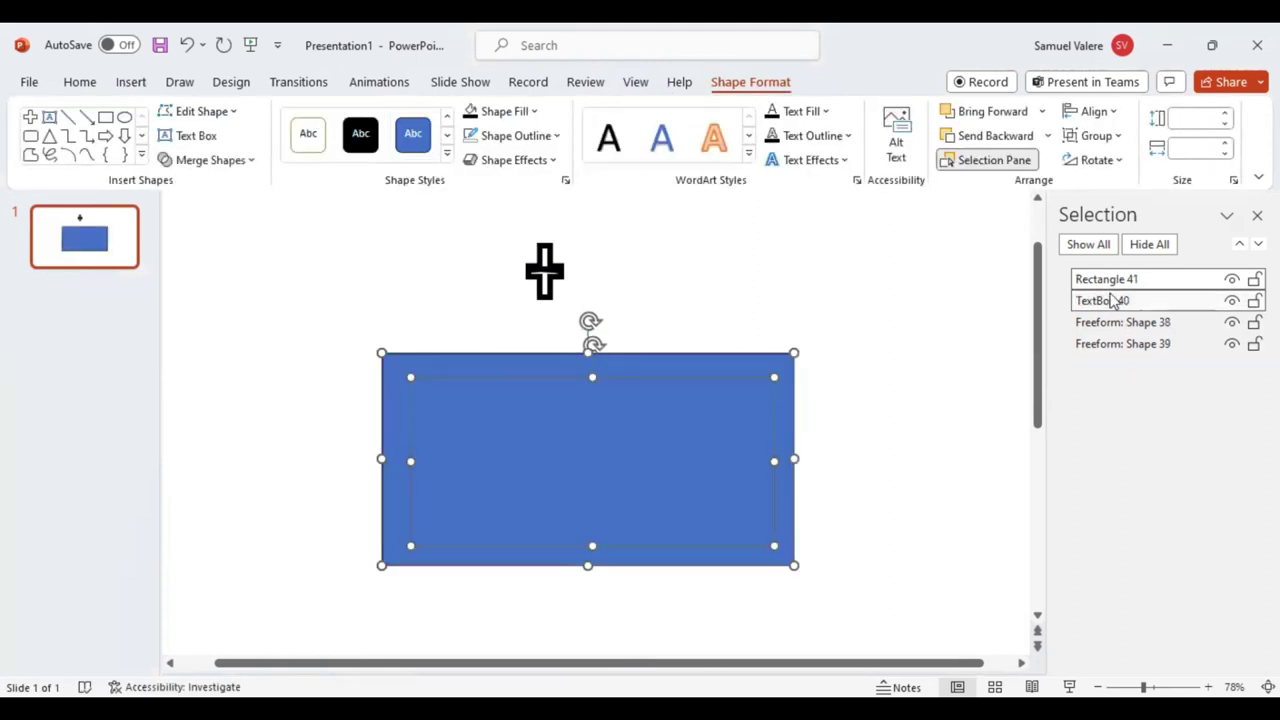
pyautogui.click(252, 166)
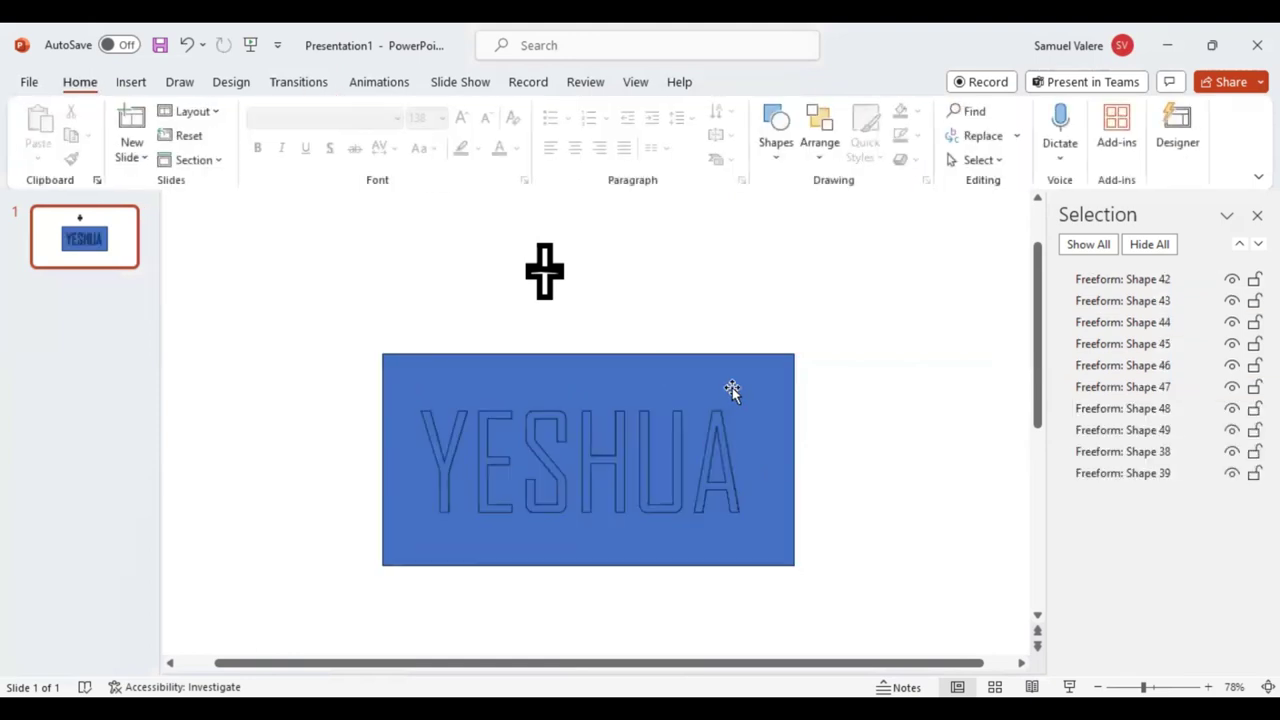
# Delete the leftover rectangle piece and the A's inner fragment.
pyautogui.press('Delete')
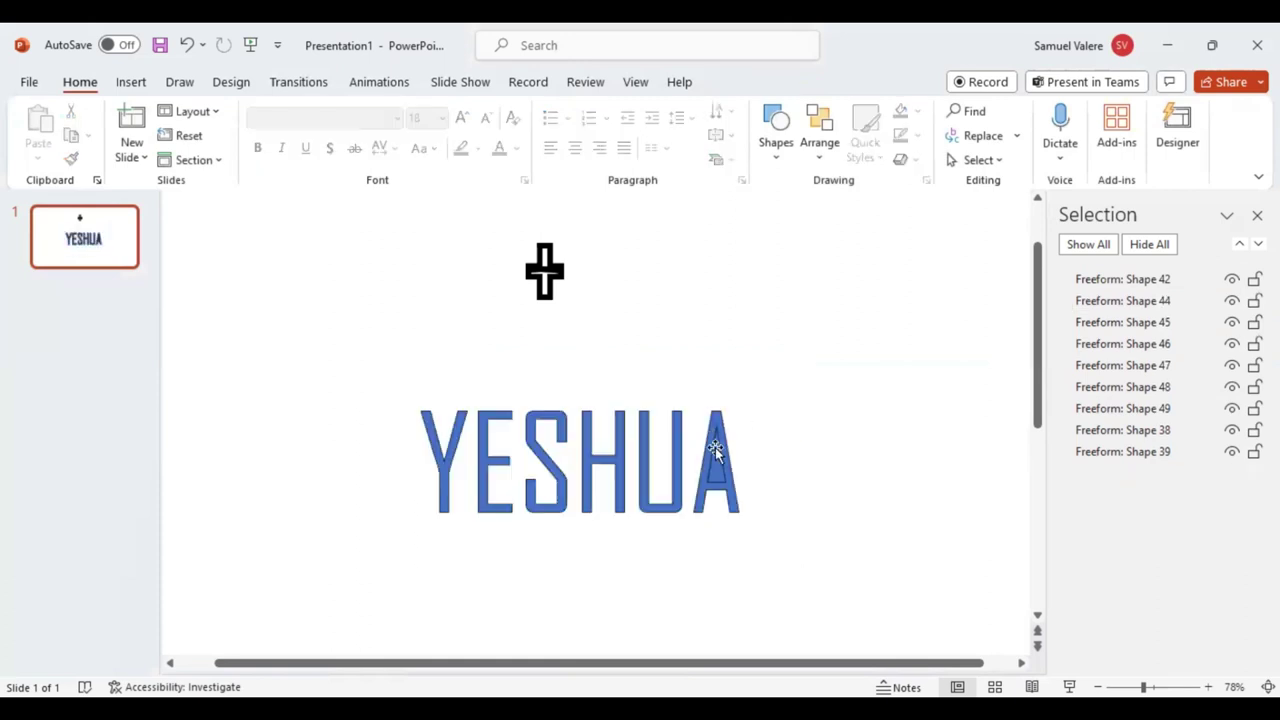
pyautogui.click(716, 457)
pyautogui.press('Delete')
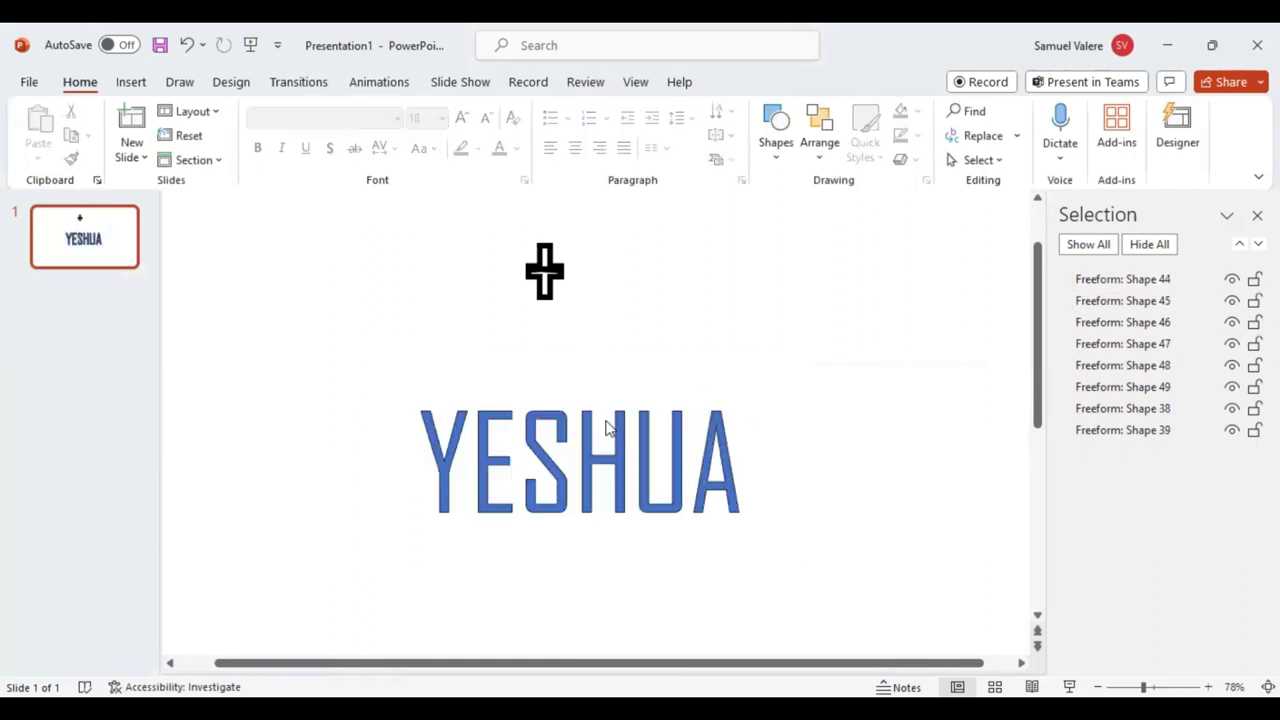
# Select all six YESHUA letter shapes and make their outline and fill black.
pyautogui.moveTo(397, 379); pyautogui.dragTo(758, 508)
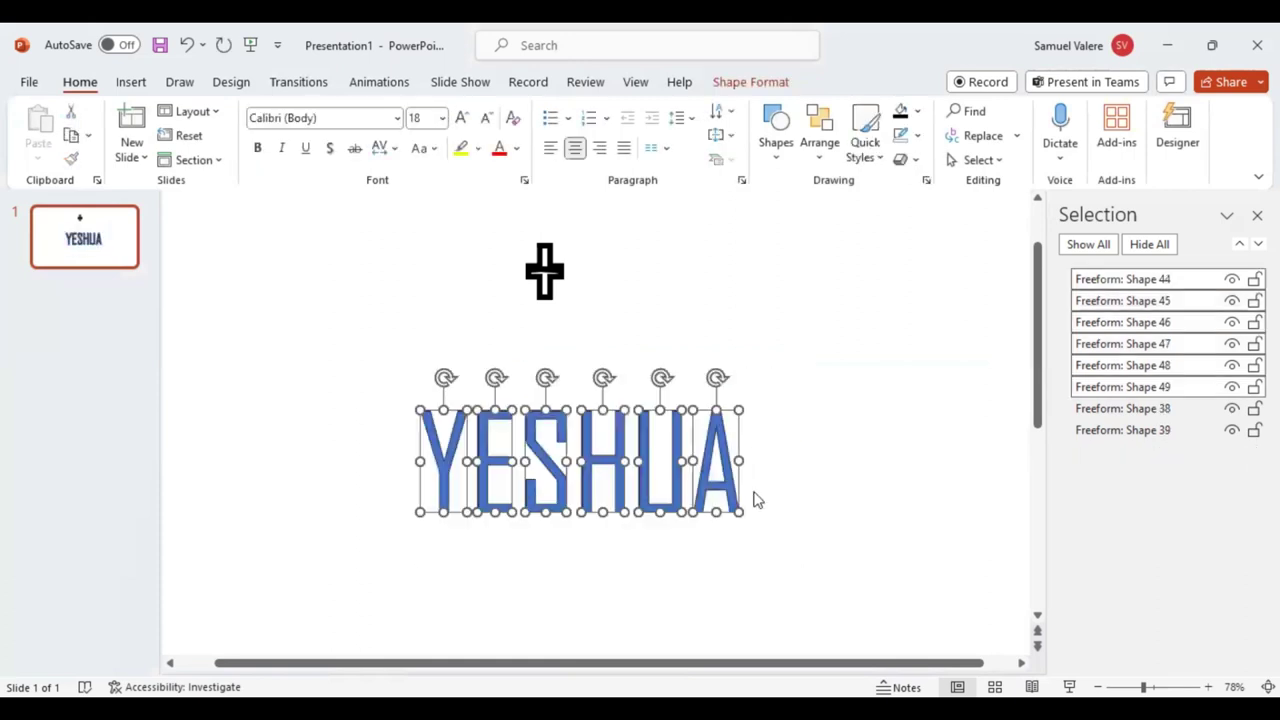
pyautogui.click(752, 84)
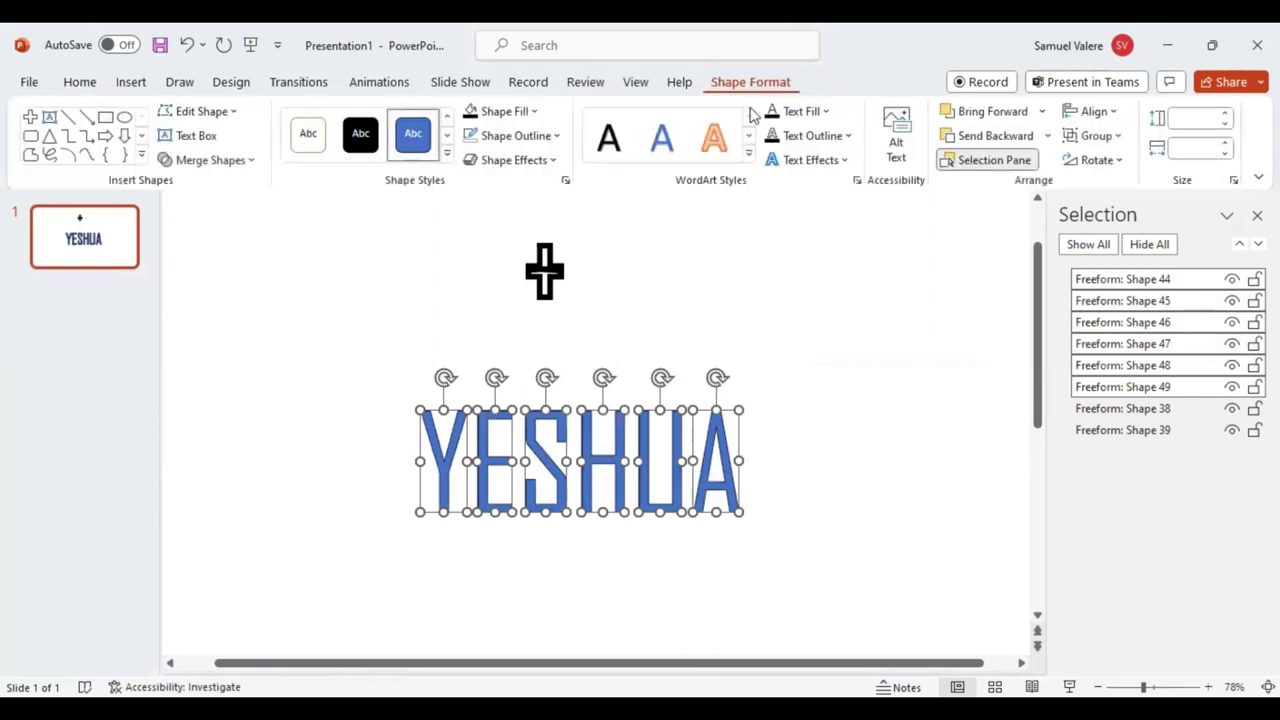
pyautogui.click(558, 137)
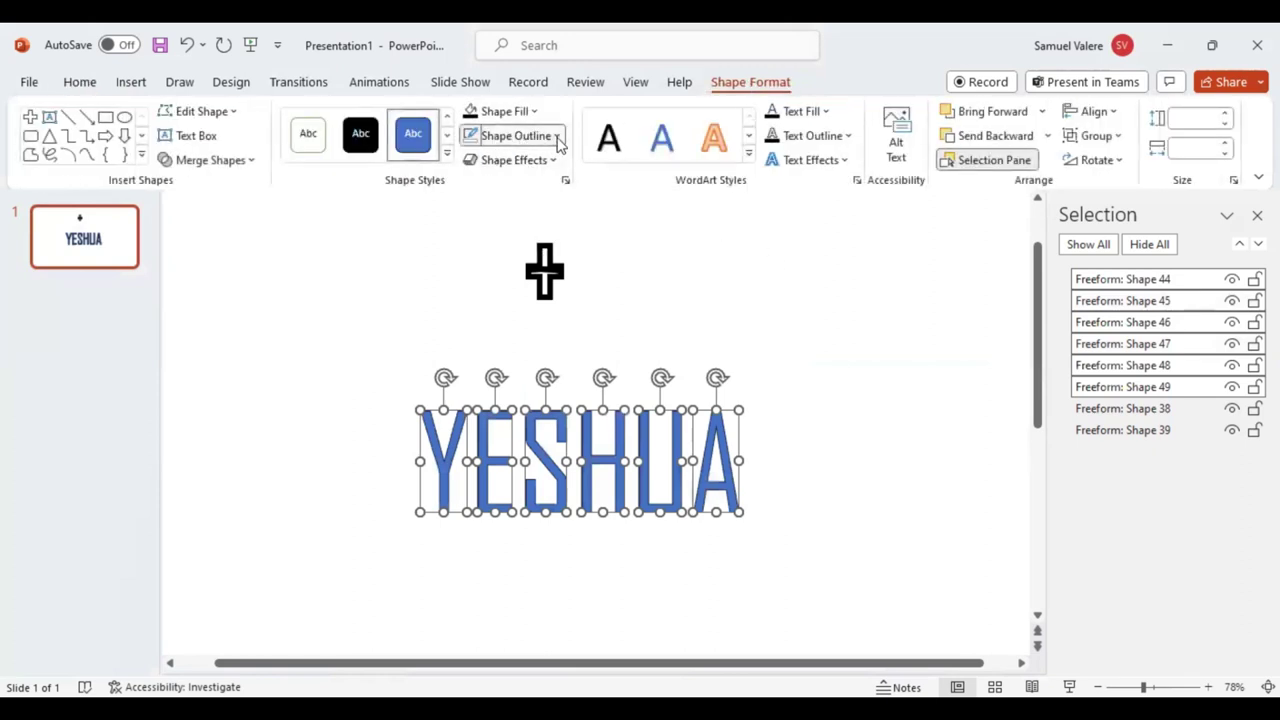
pyautogui.click(484, 183)
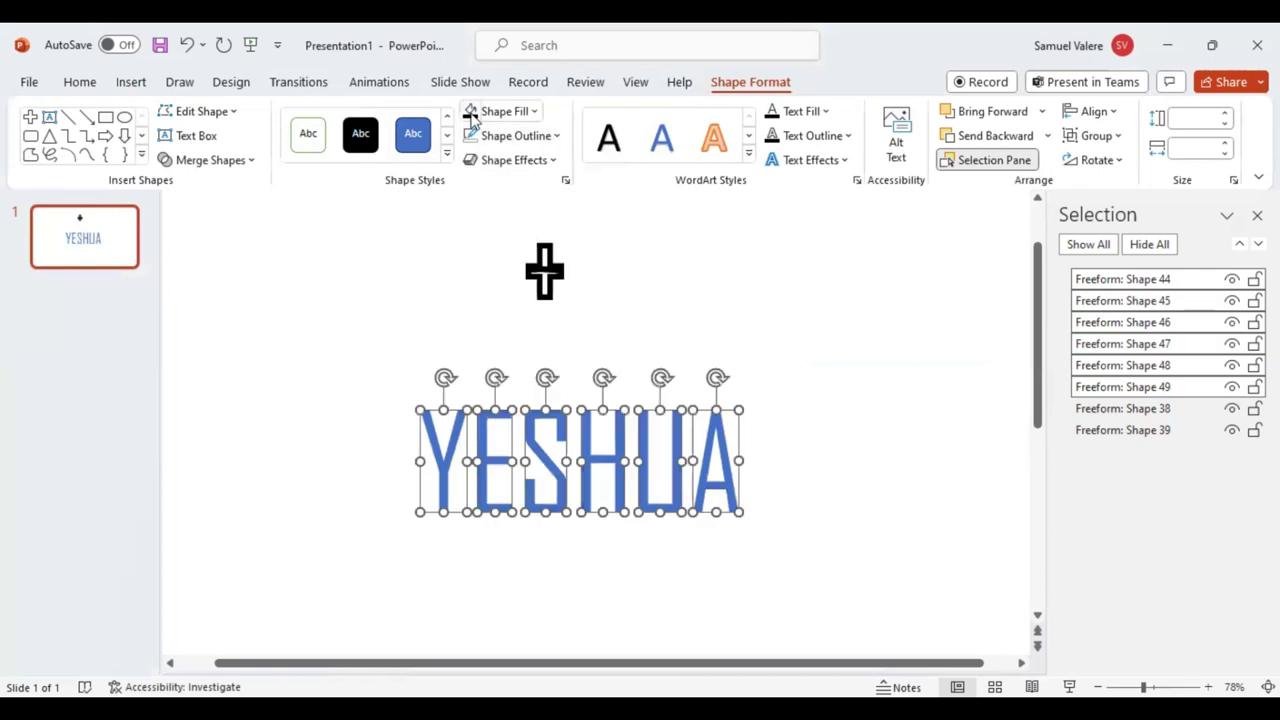
pyautogui.click(772, 558)
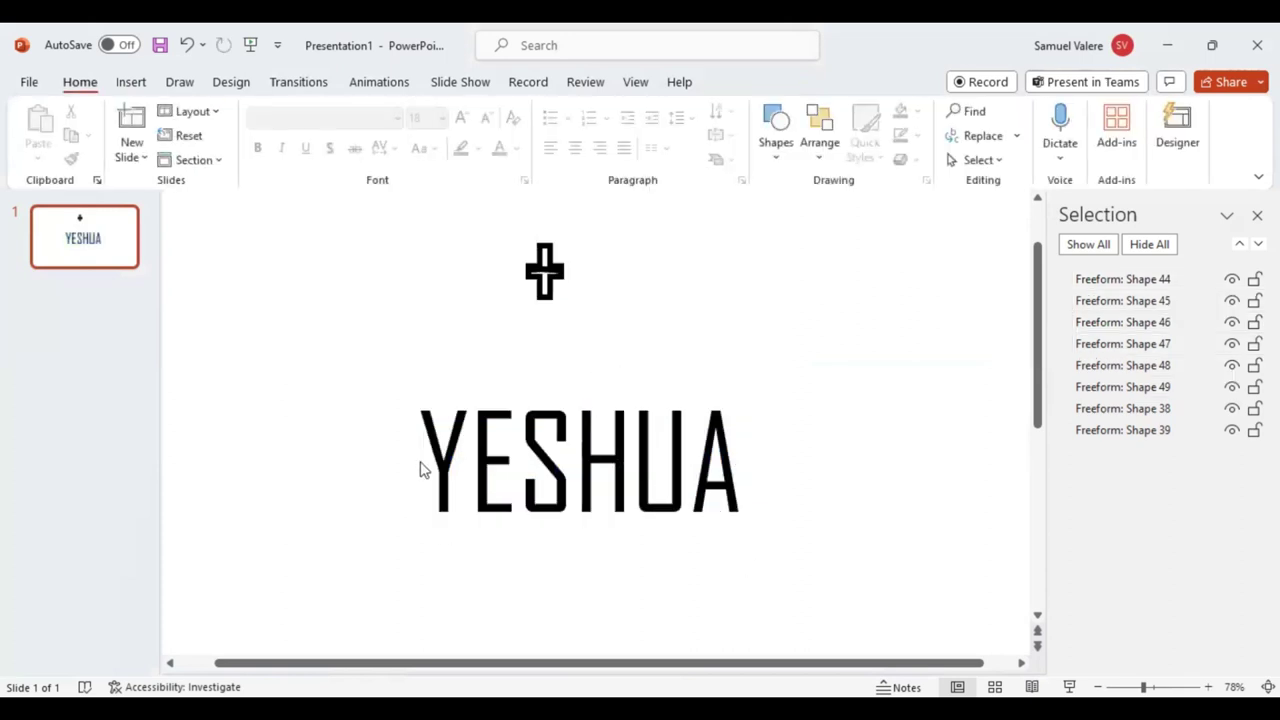
pyautogui.click(1157, 687)
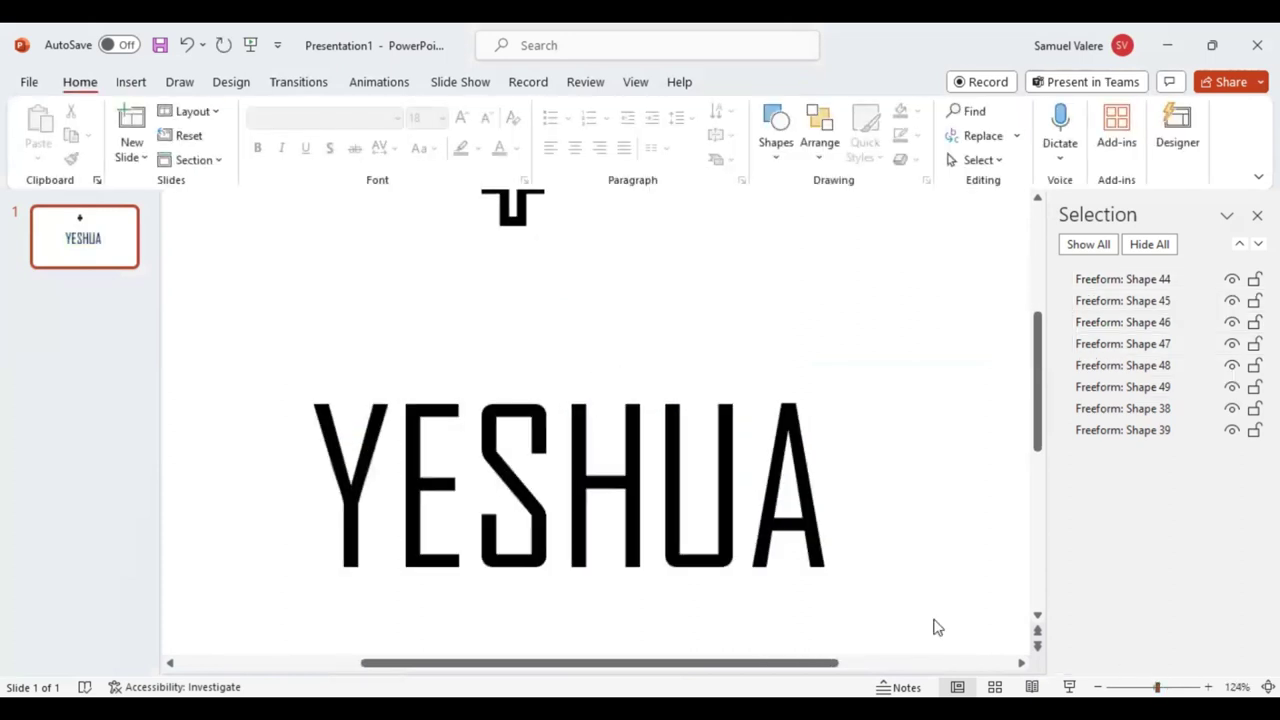
# Edit the Y's points to extend its stem into a spike below the baseline.
pyautogui.click(350, 515)
pyautogui.rightClick(350, 515)
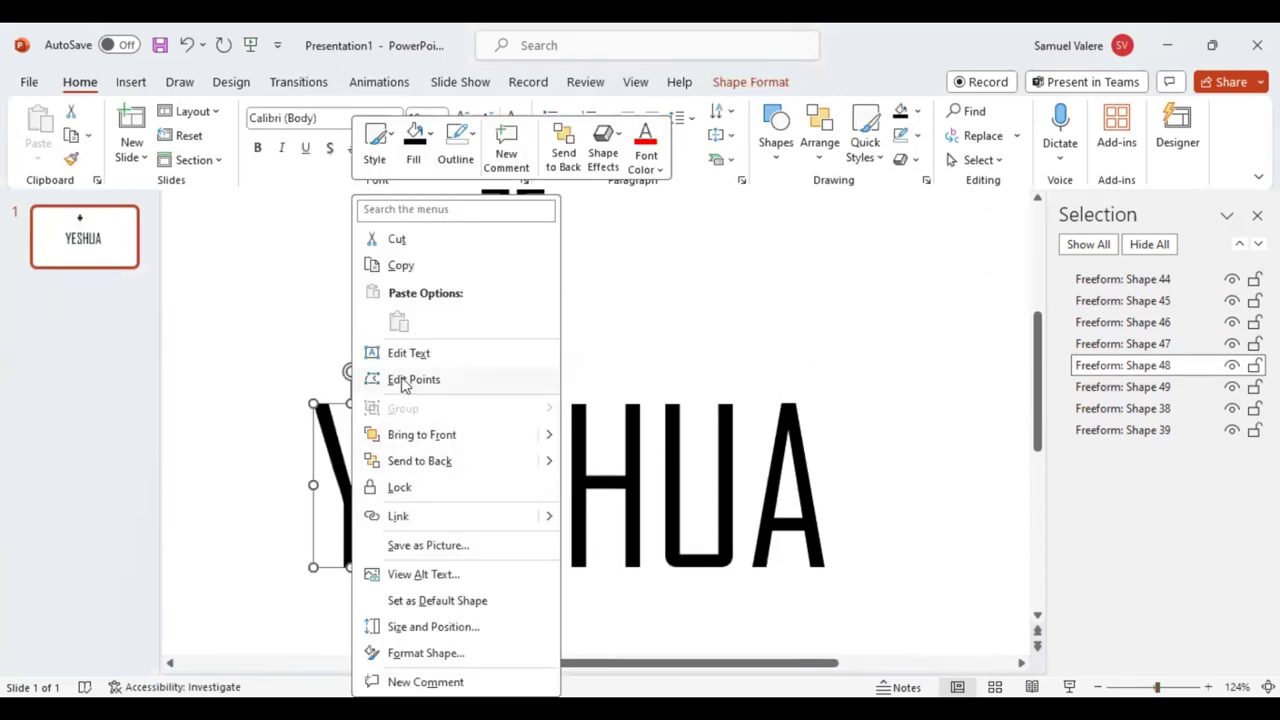
pyautogui.click(413, 379)
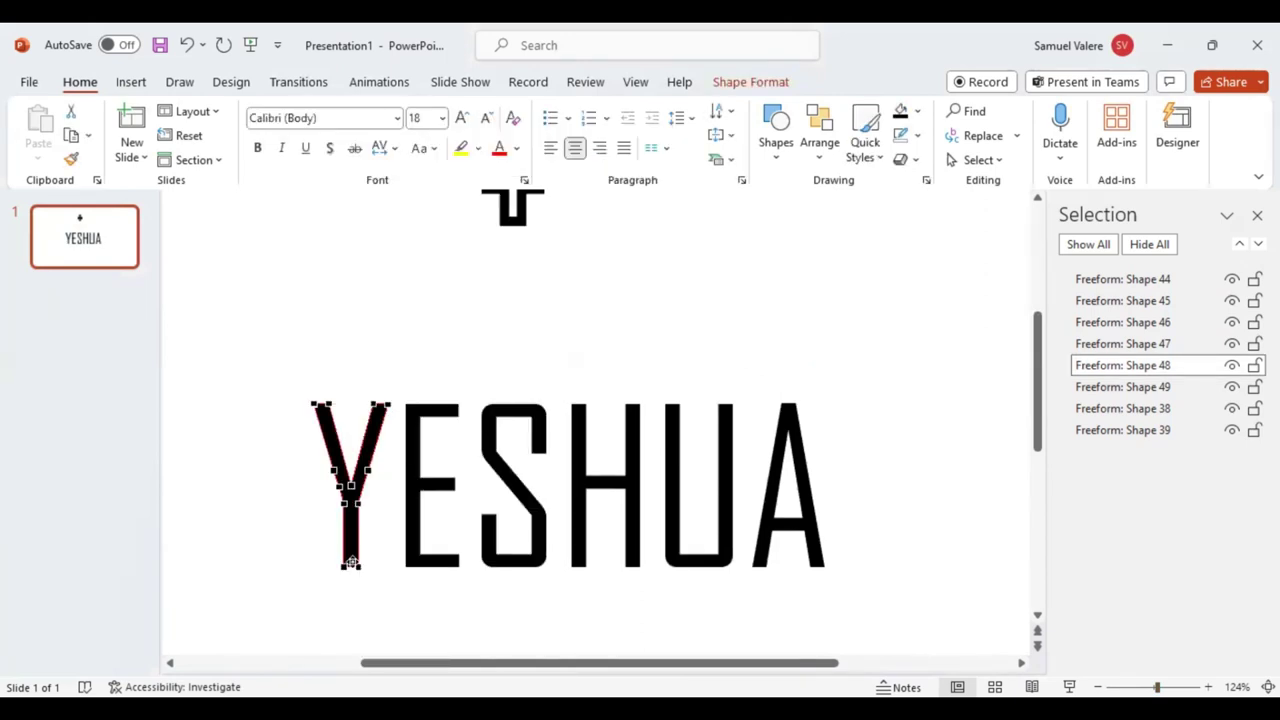
pyautogui.moveTo(354, 565); pyautogui.dragTo(357, 593)
pyautogui.moveTo(357, 593); pyautogui.dragTo(358, 606)
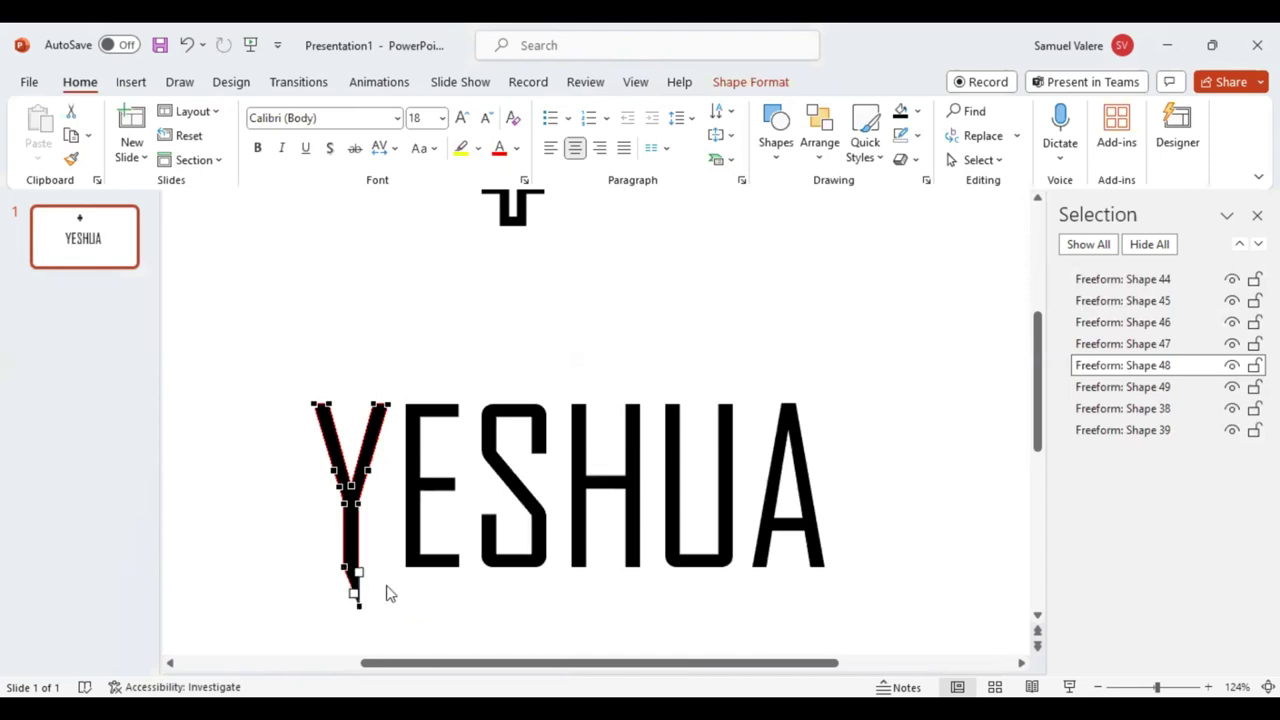
# Edit the E's points, pushing its top-right and bottom-right corners to the right.
pyautogui.click(441, 413)
pyautogui.rightClick(441, 413)
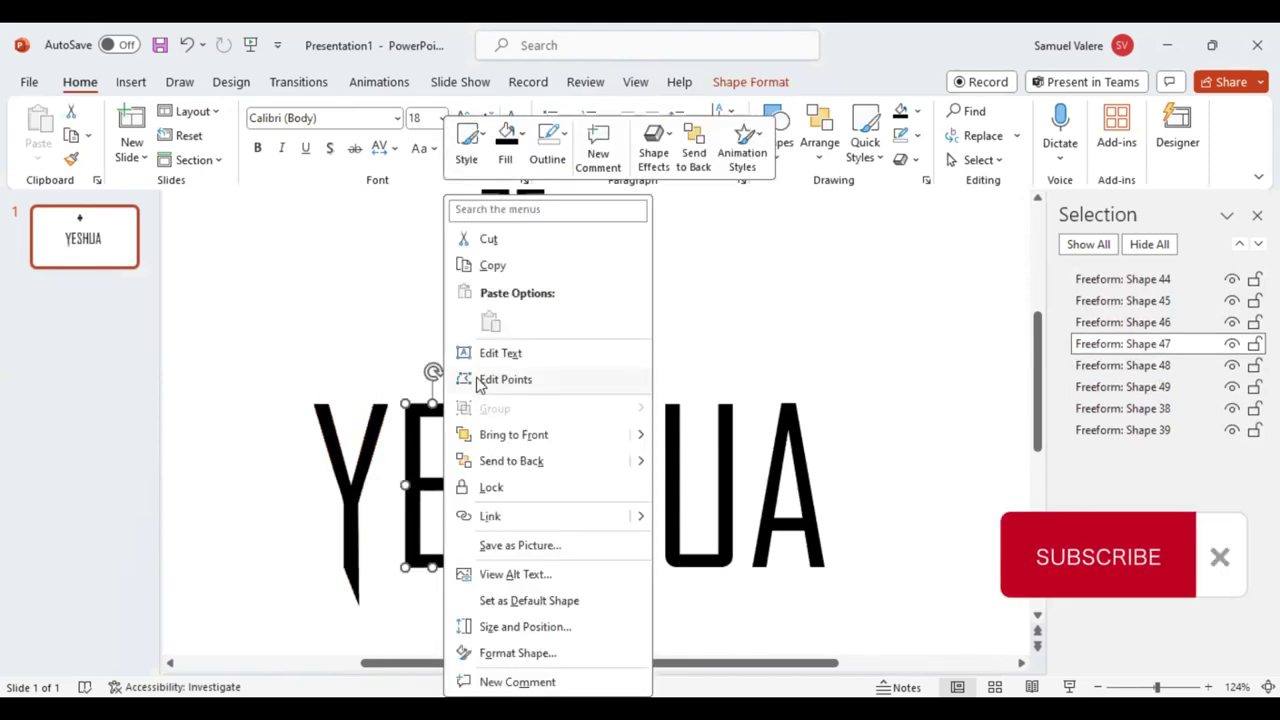
pyautogui.click(481, 381)
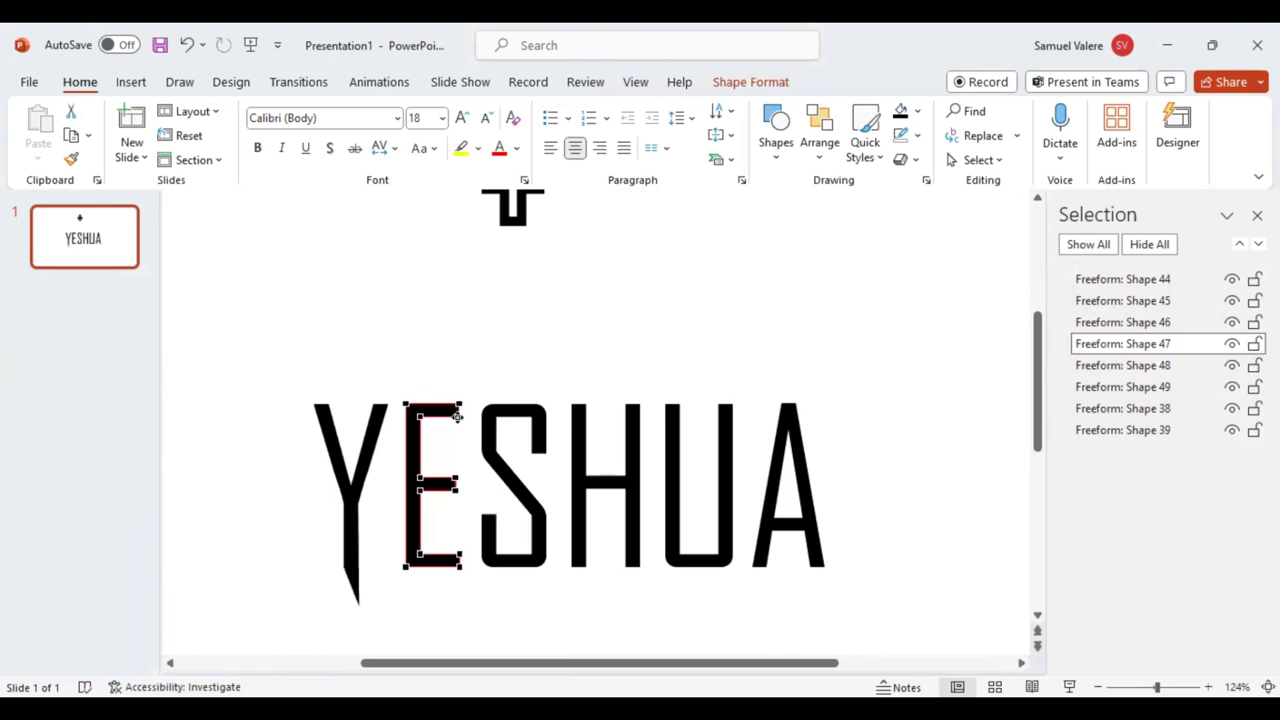
pyautogui.moveTo(457, 417); pyautogui.dragTo(470, 416)
pyautogui.moveTo(459, 565); pyautogui.dragTo(474, 566)
# Edit the S's points, moving a vertex on its left edge upward.
pyautogui.rightClick(486, 527)
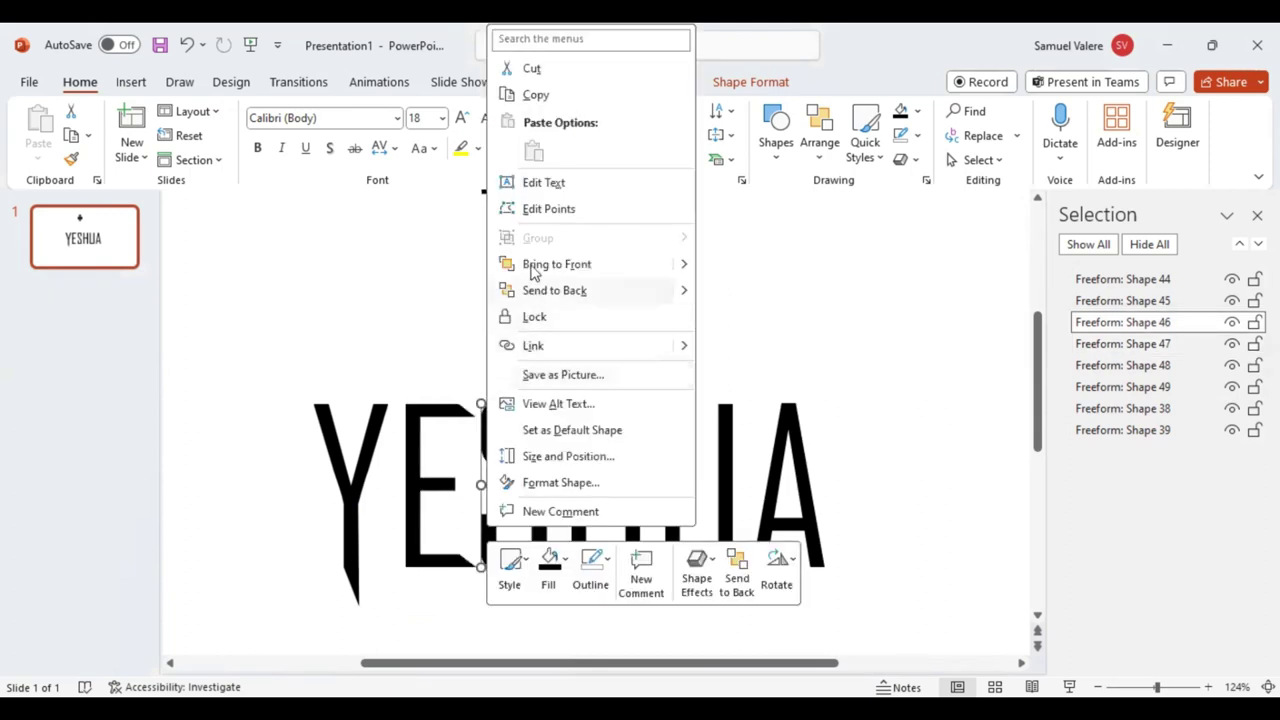
pyautogui.click(532, 209)
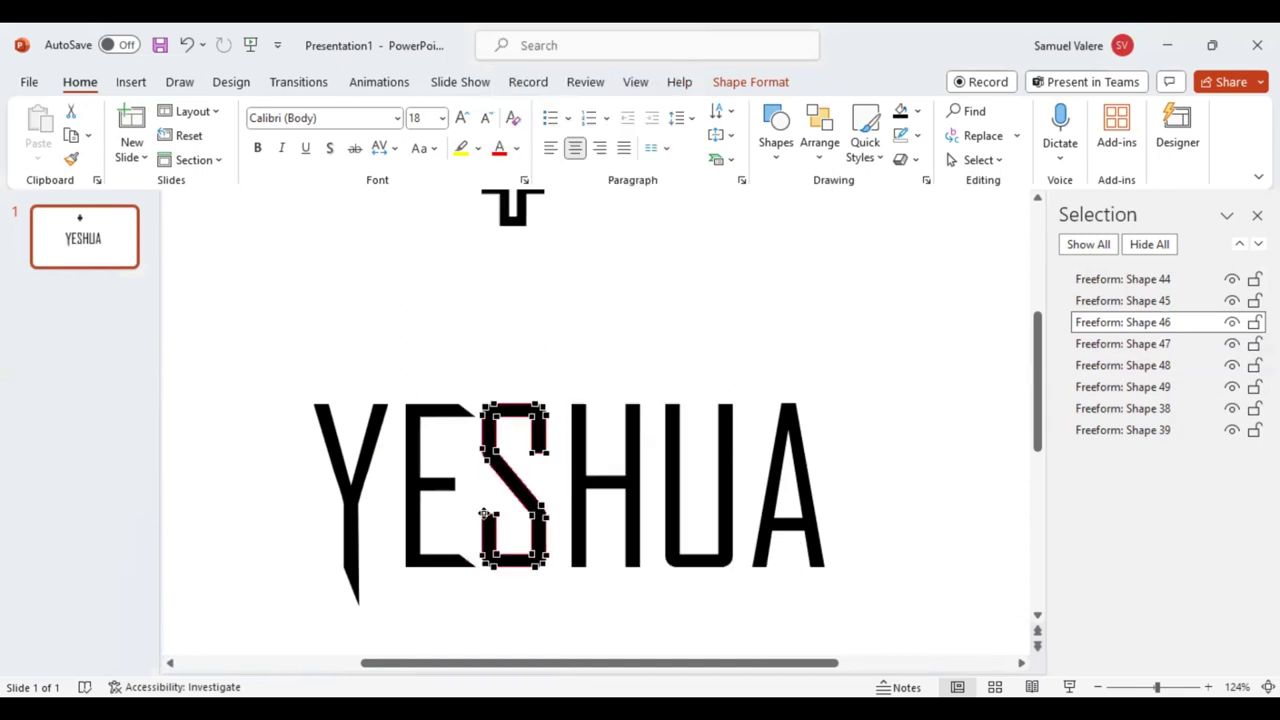
pyautogui.moveTo(482, 514); pyautogui.dragTo(484, 492)
pyautogui.moveTo(482, 490); pyautogui.dragTo(482, 491)
# Edit the H's points, pulling its top-left point down into a slant.
pyautogui.click(580, 428)
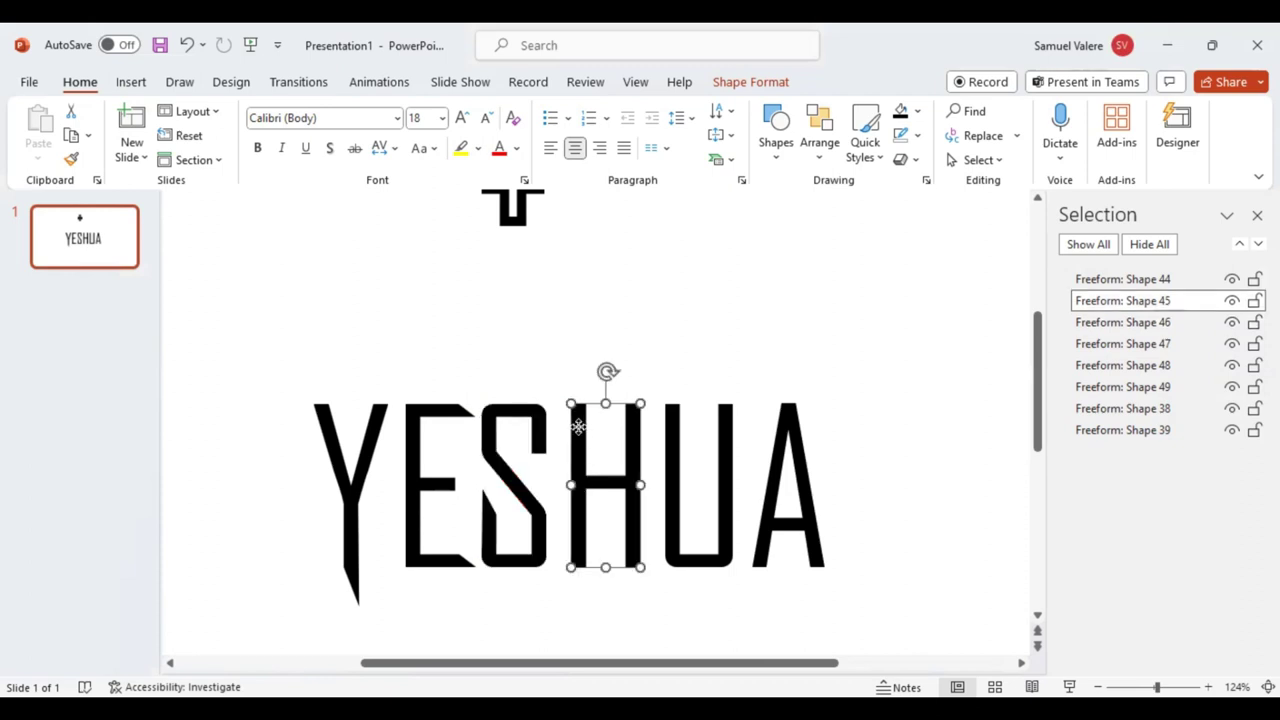
pyautogui.rightClick(580, 428)
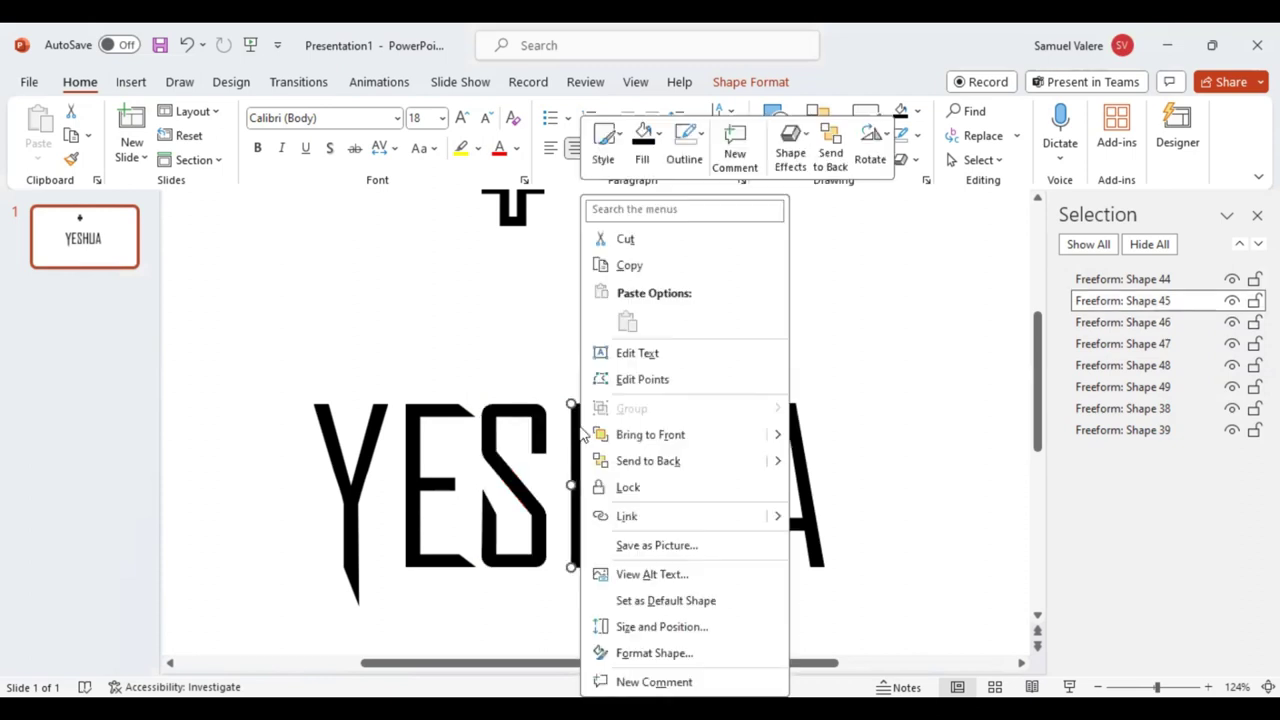
pyautogui.click(628, 381)
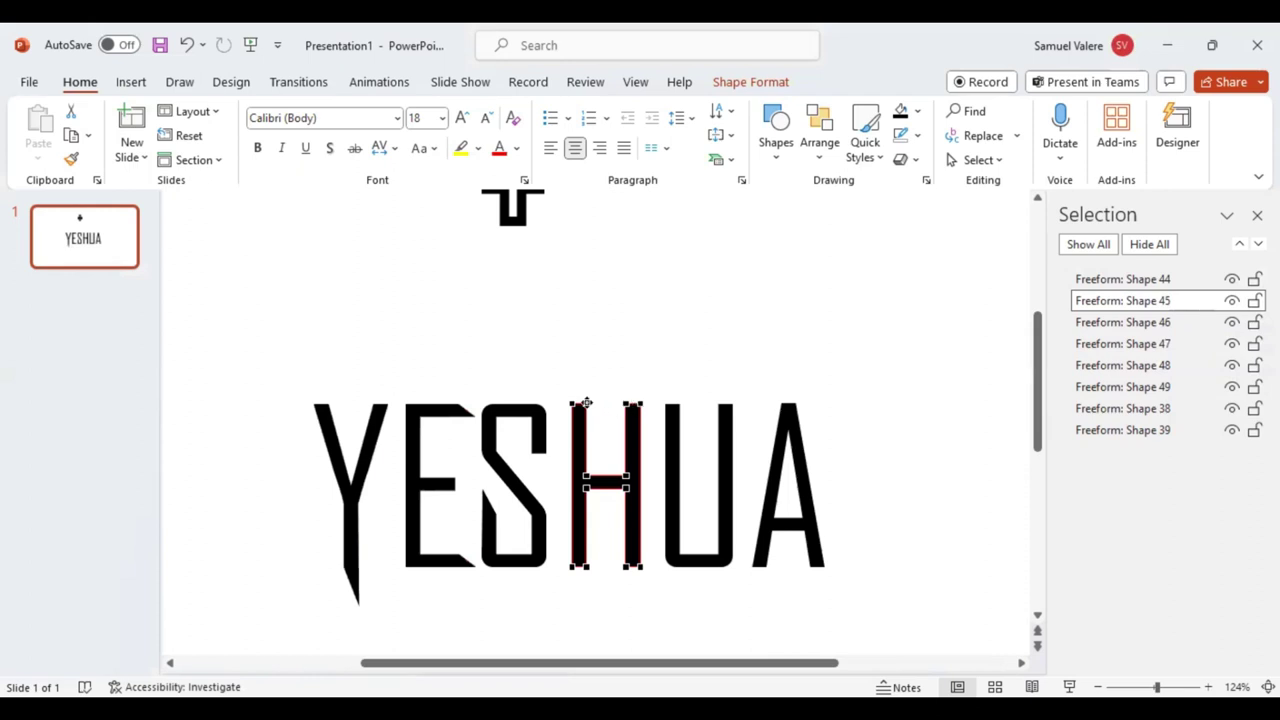
pyautogui.moveTo(585, 403); pyautogui.dragTo(572, 444)
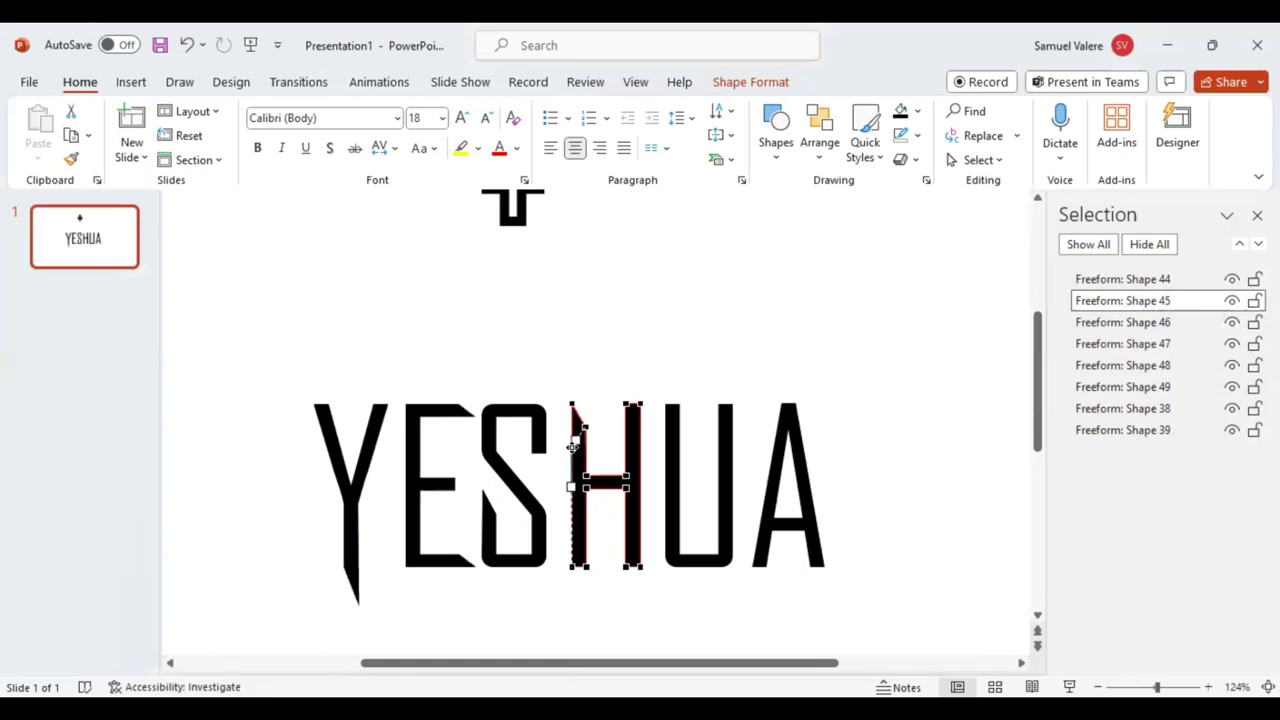
pyautogui.moveTo(572, 444); pyautogui.dragTo(575, 447)
pyautogui.moveTo(574, 448); pyautogui.dragTo(576, 446)
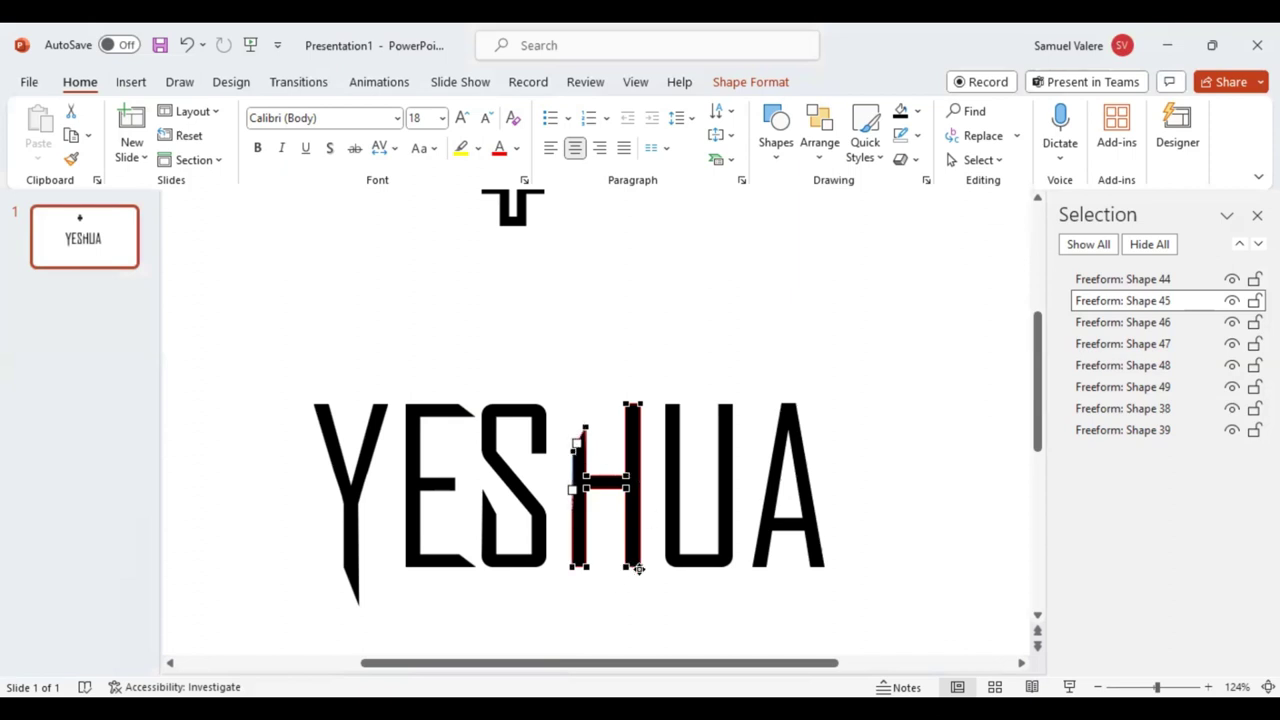
# Extend the H's bottom-right corner into a downward spike and adjust the left-edge curve.
pyautogui.moveTo(631, 566); pyautogui.dragTo(626, 600)
pyautogui.click(585, 427)
pyautogui.click(585, 427)
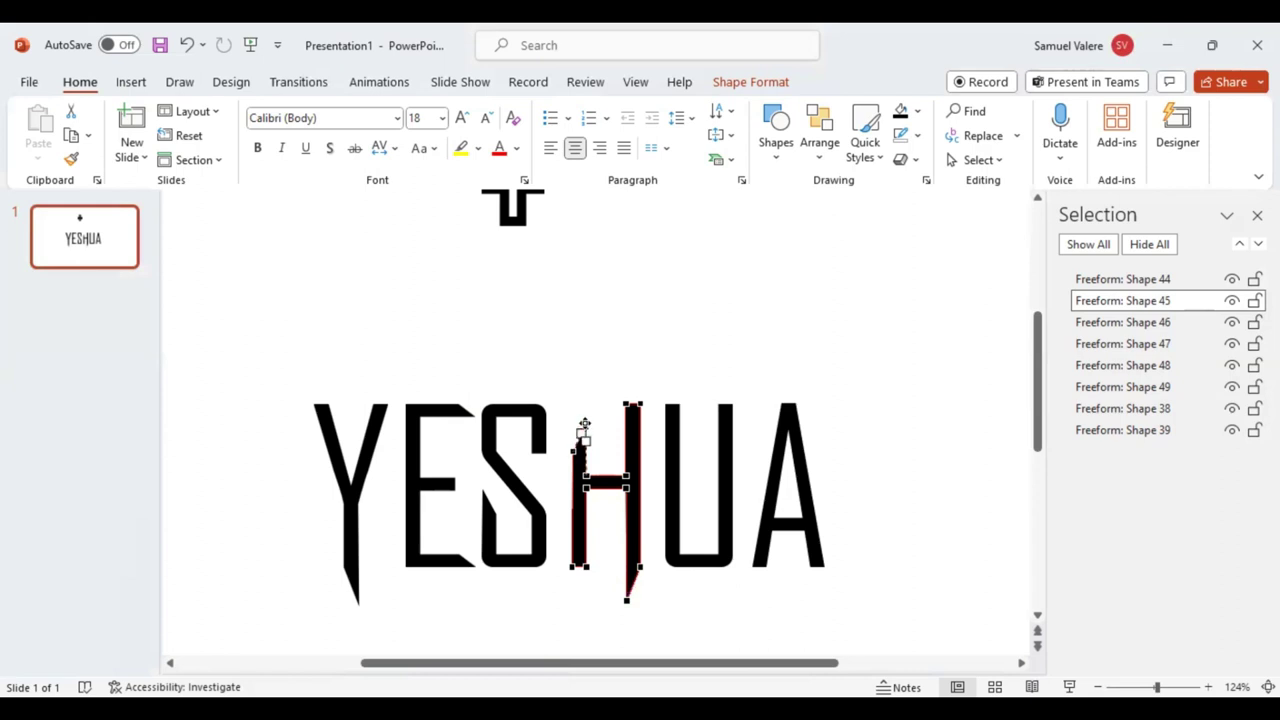
pyautogui.moveTo(585, 422); pyautogui.dragTo(587, 418)
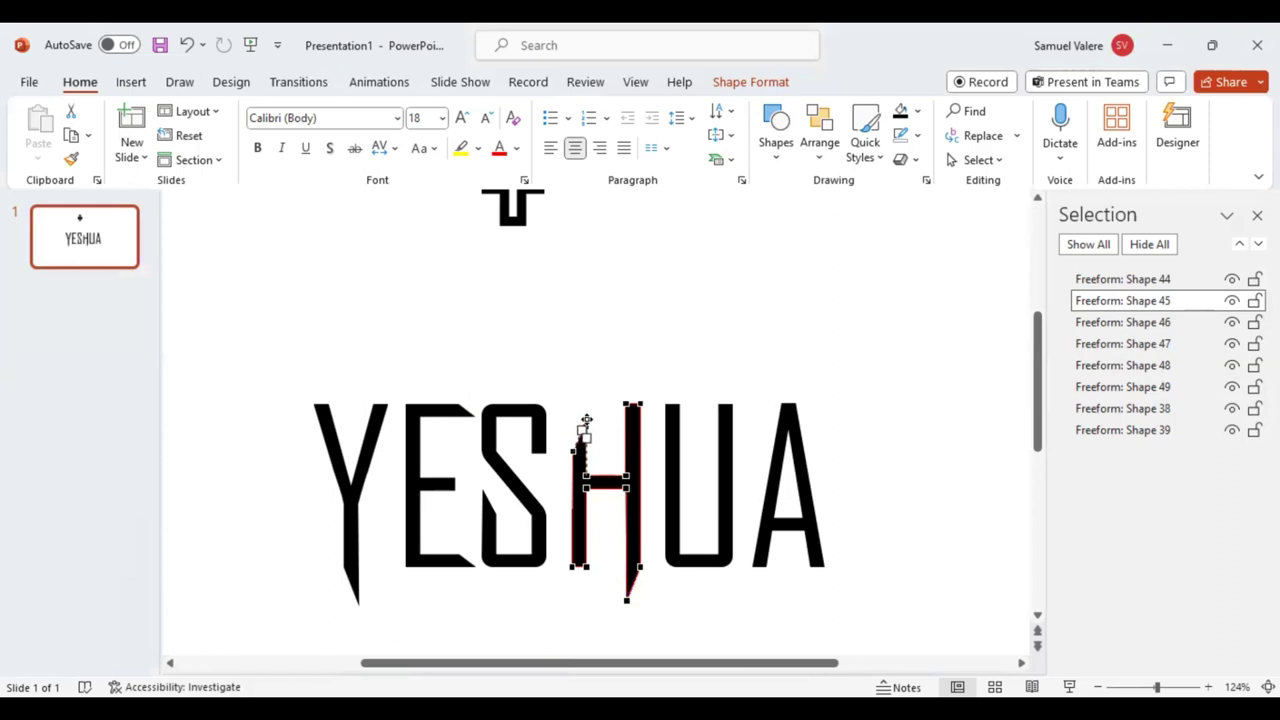
# Edit the U's points so its right stem rises into a tall spike above the word.
pyautogui.click(672, 421)
pyautogui.rightClick(672, 421)
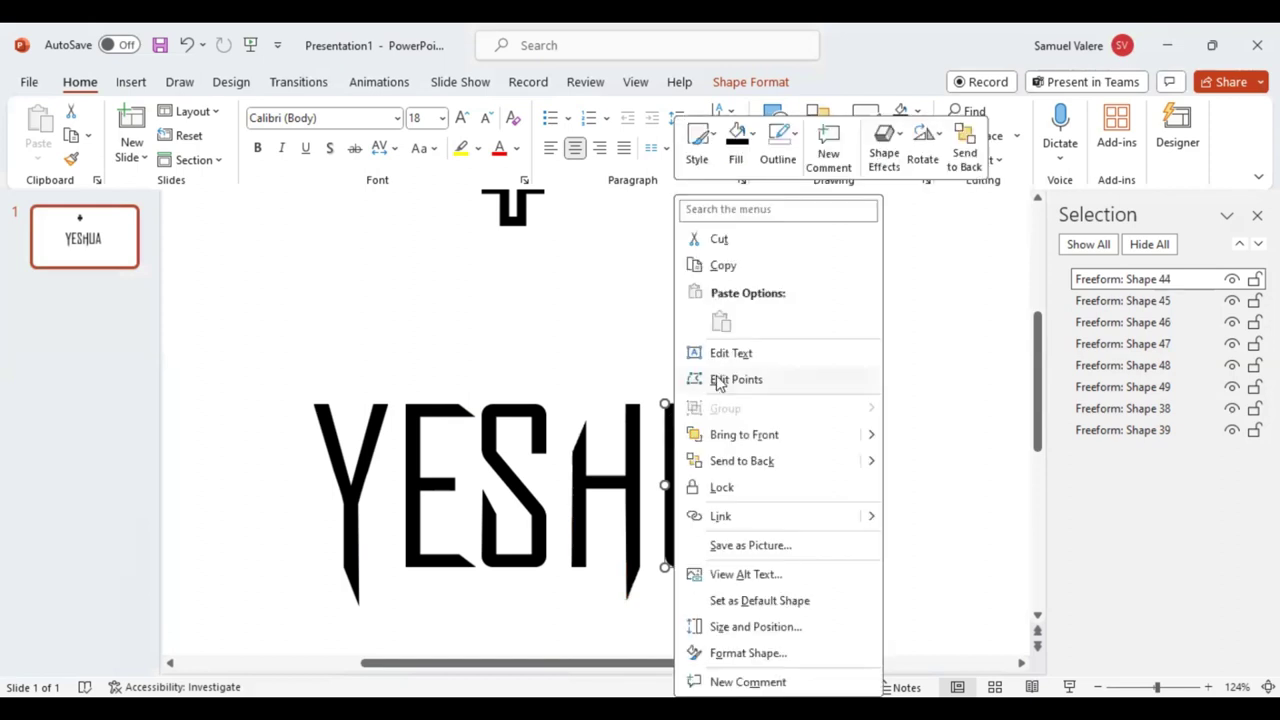
pyautogui.click(718, 382)
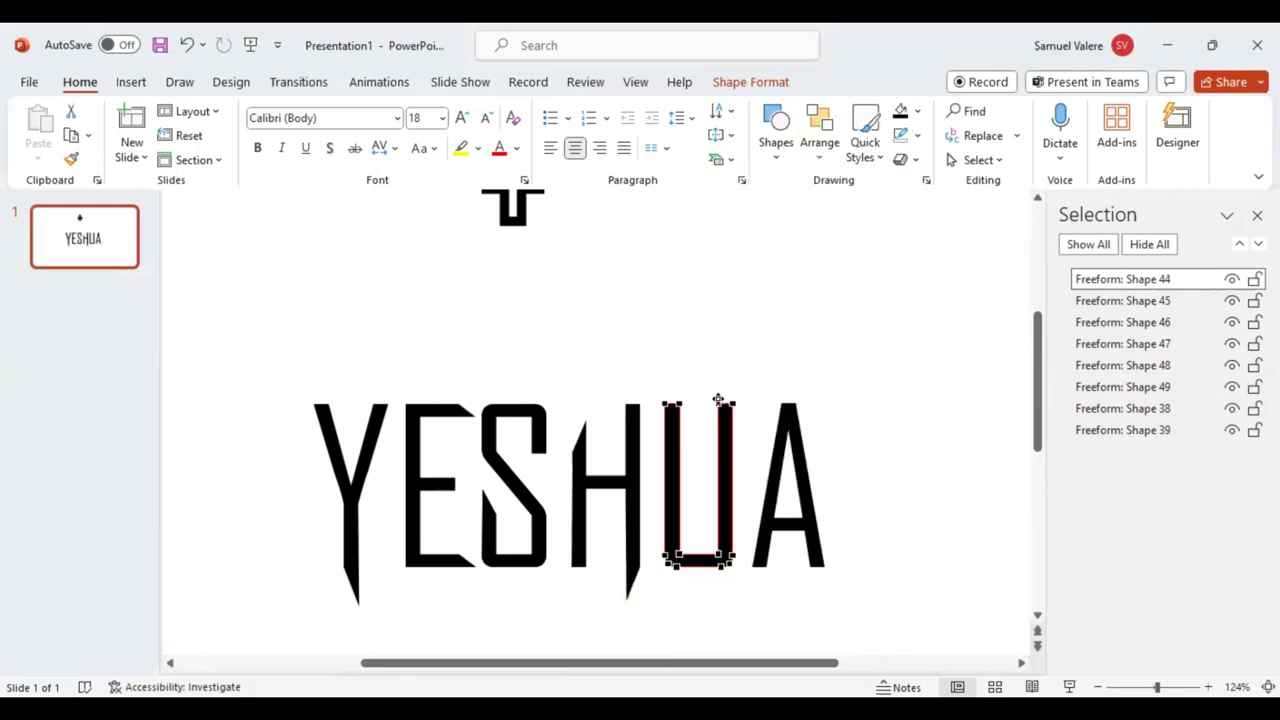
pyautogui.moveTo(718, 399); pyautogui.dragTo(718, 372)
# Edit the A's points to stretch its bottom-left leg into a downward spike.
pyautogui.click(766, 486)
pyautogui.rightClick(766, 486)
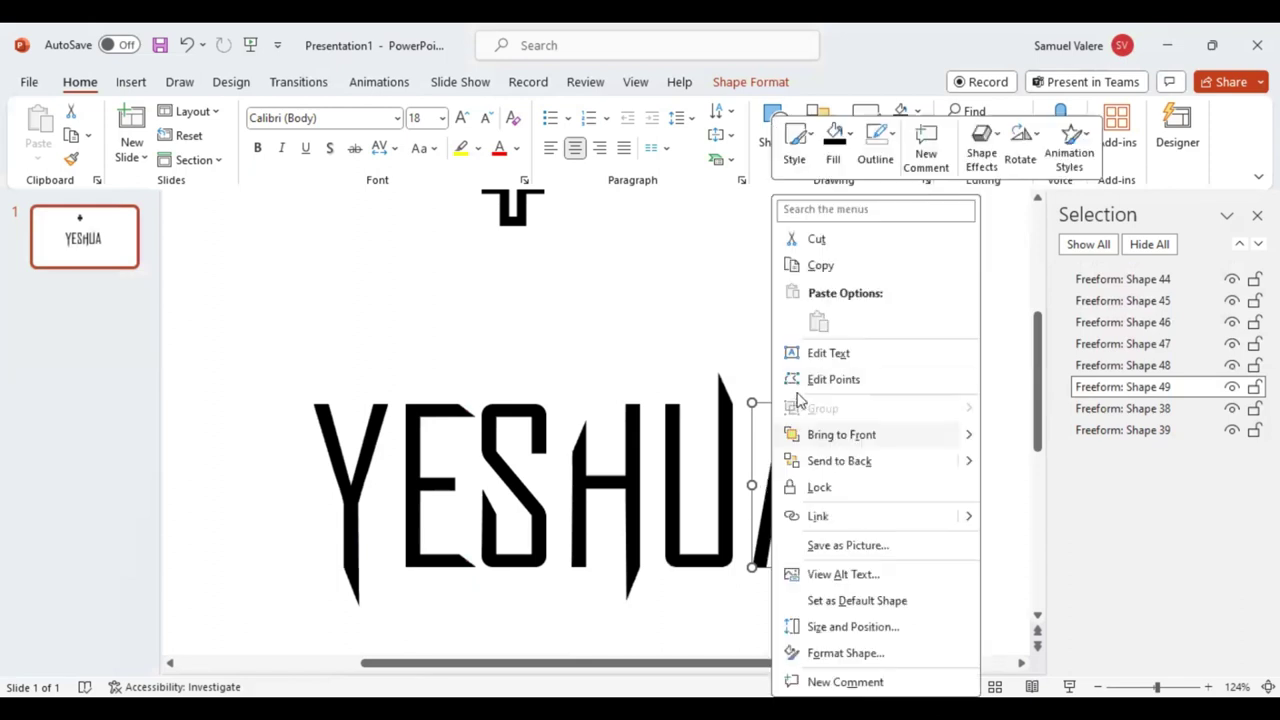
pyautogui.click(813, 385)
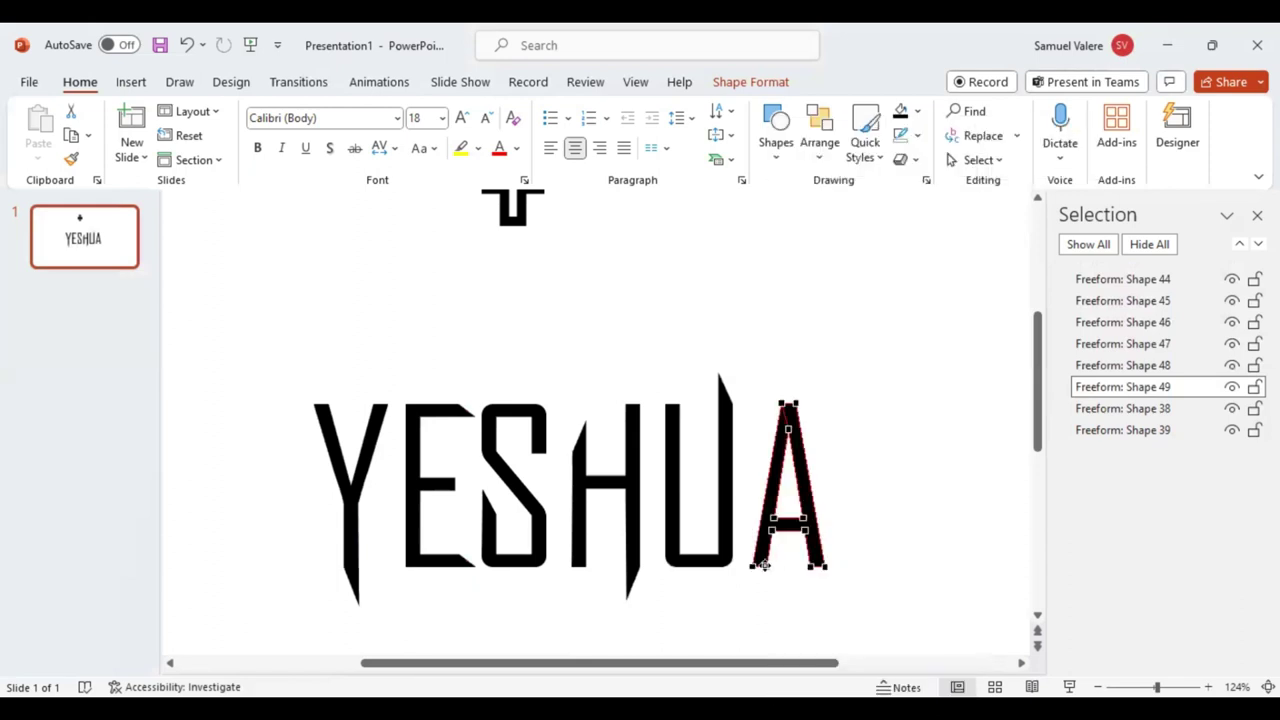
pyautogui.moveTo(763, 583); pyautogui.dragTo(760, 598)
pyautogui.click(830, 602)
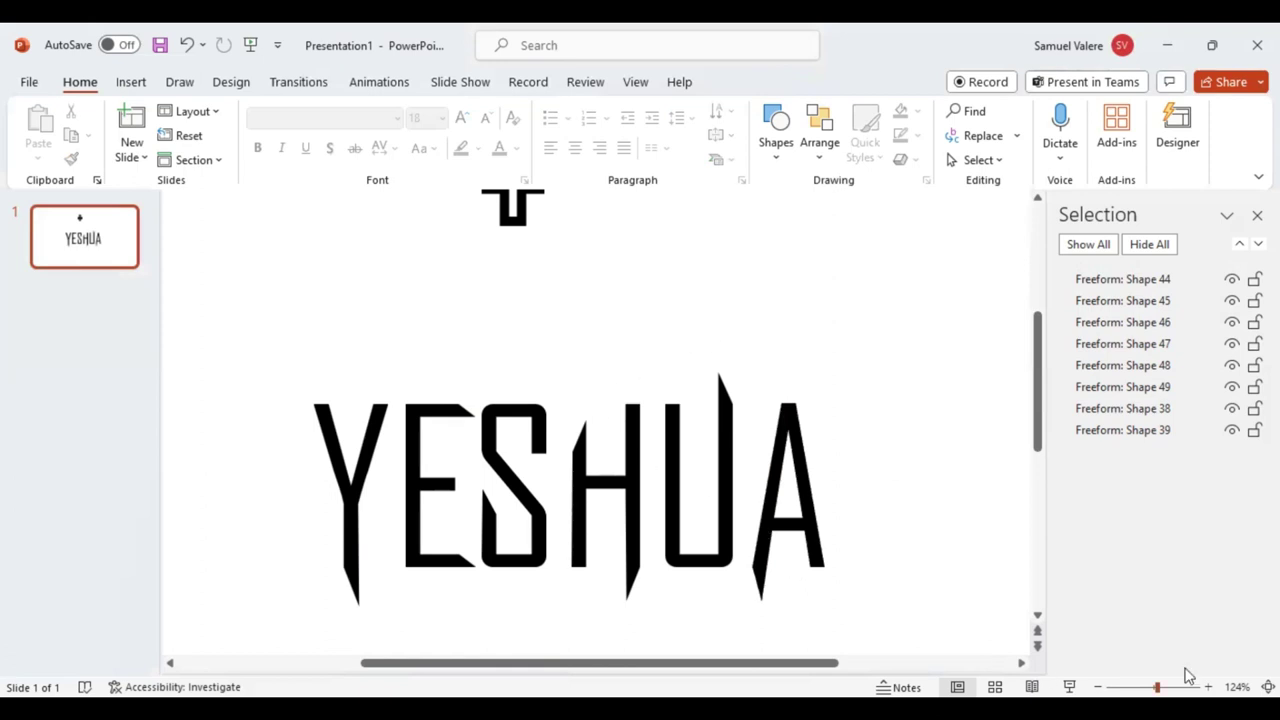
# Move the cross so it sits centred above YESHUA.
pyautogui.moveTo(1157, 686); pyautogui.dragTo(1150, 686)
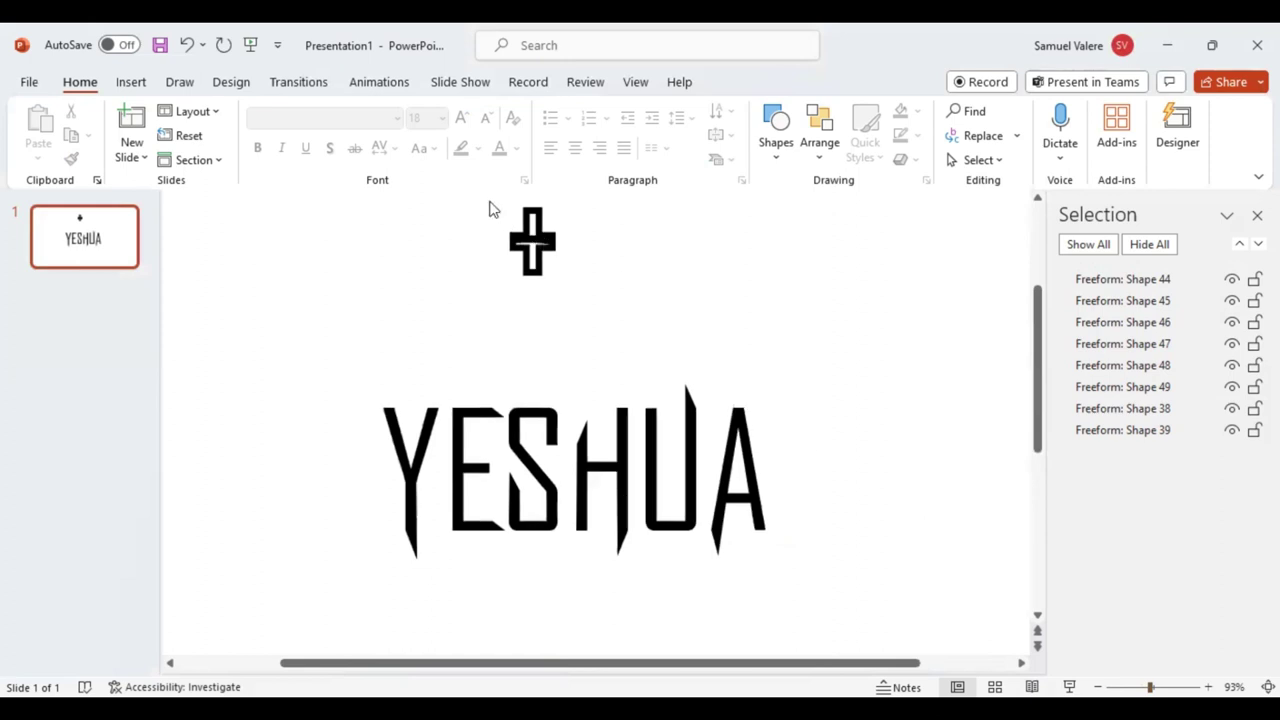
pyautogui.moveTo(462, 204)
pyautogui.mouseDown()
pyautogui.moveTo(579, 283)
pyautogui.moveTo(585, 340)
pyautogui.moveTo(605, 334)
pyautogui.mouseUp()
pyautogui.click(698, 322)
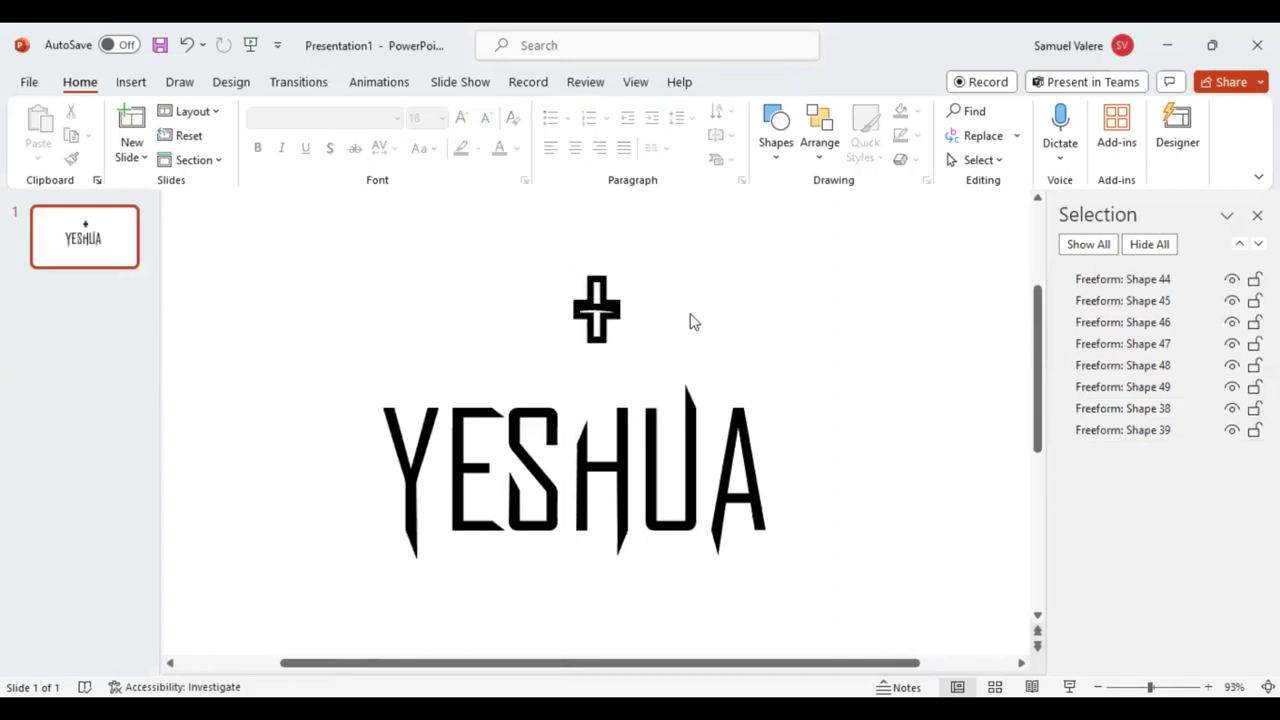
# Edit the cross's points, pulling its lower point down into a long pointed blade.
pyautogui.click(597, 323)
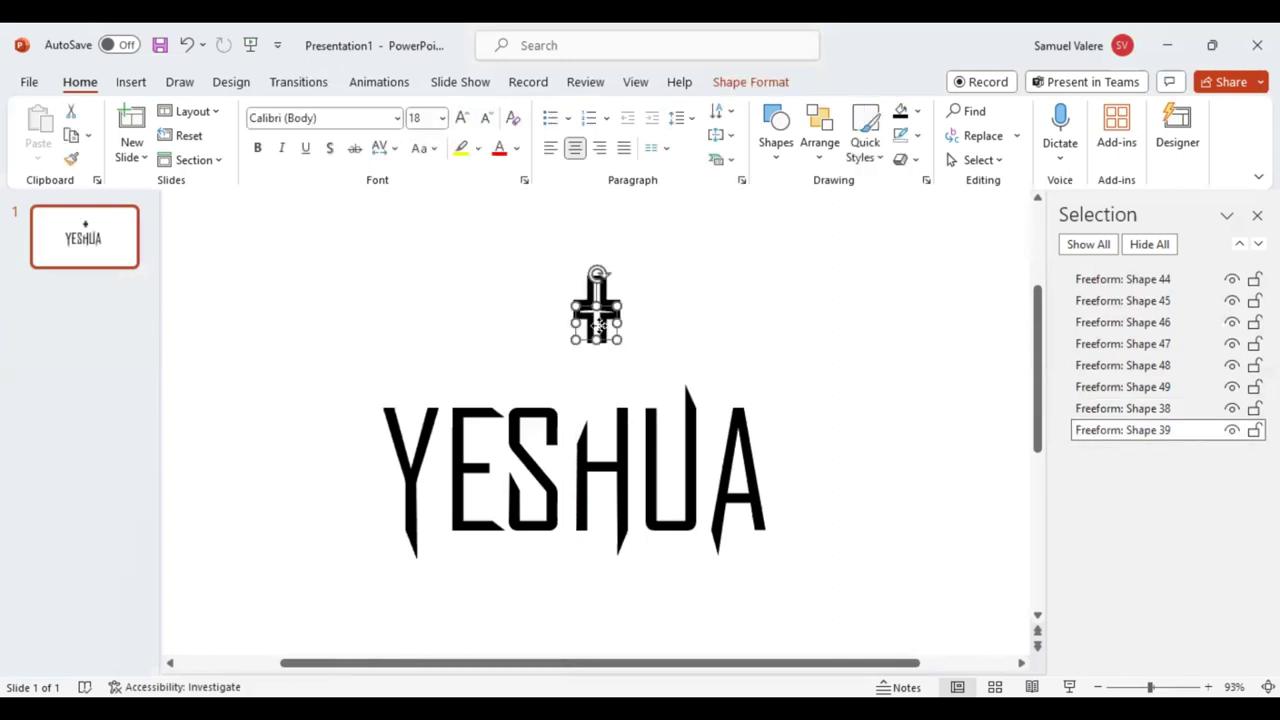
pyautogui.rightClick(598, 323)
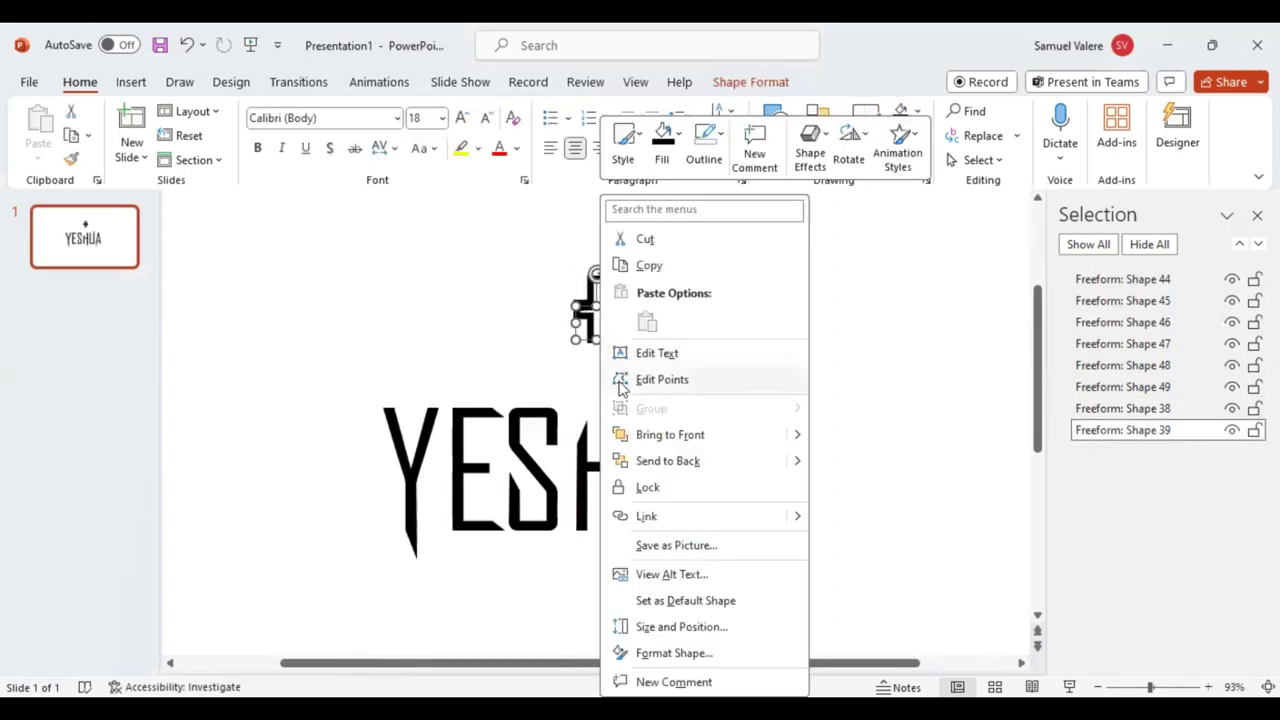
pyautogui.click(619, 381)
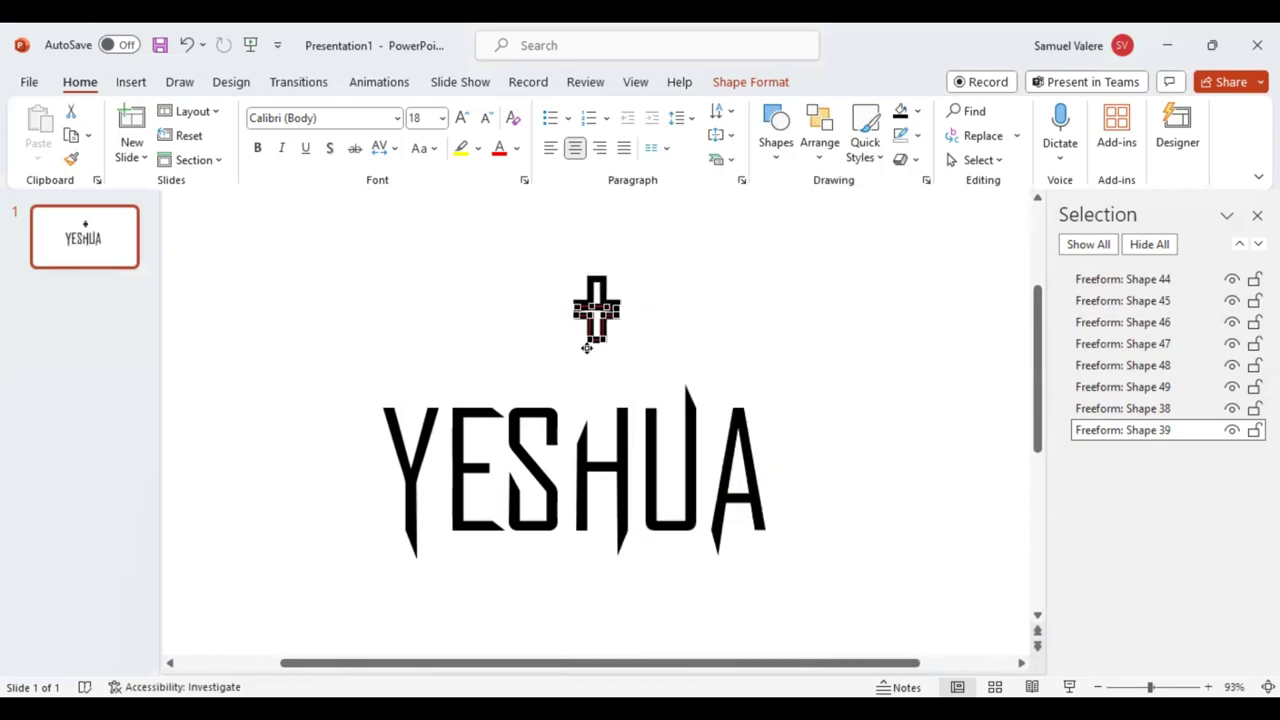
pyautogui.click(1160, 685)
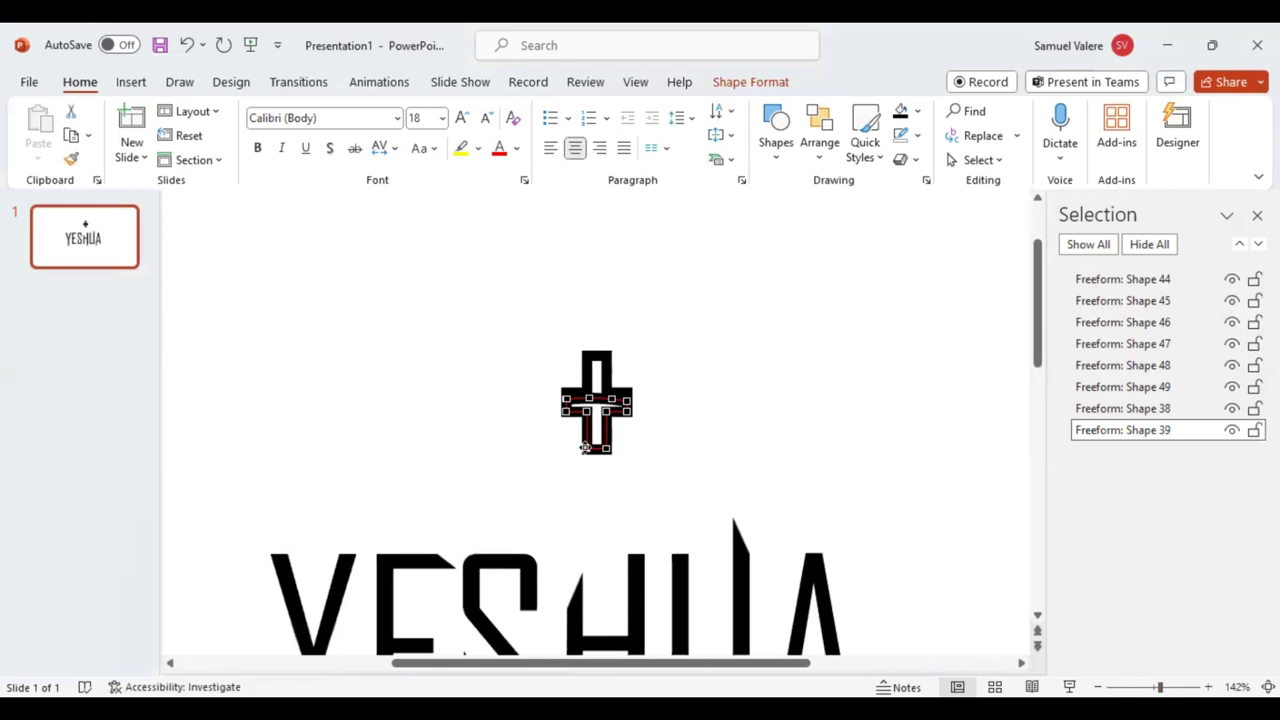
pyautogui.moveTo(585, 446); pyautogui.dragTo(584, 486)
pyautogui.moveTo(585, 487); pyautogui.dragTo(585, 490)
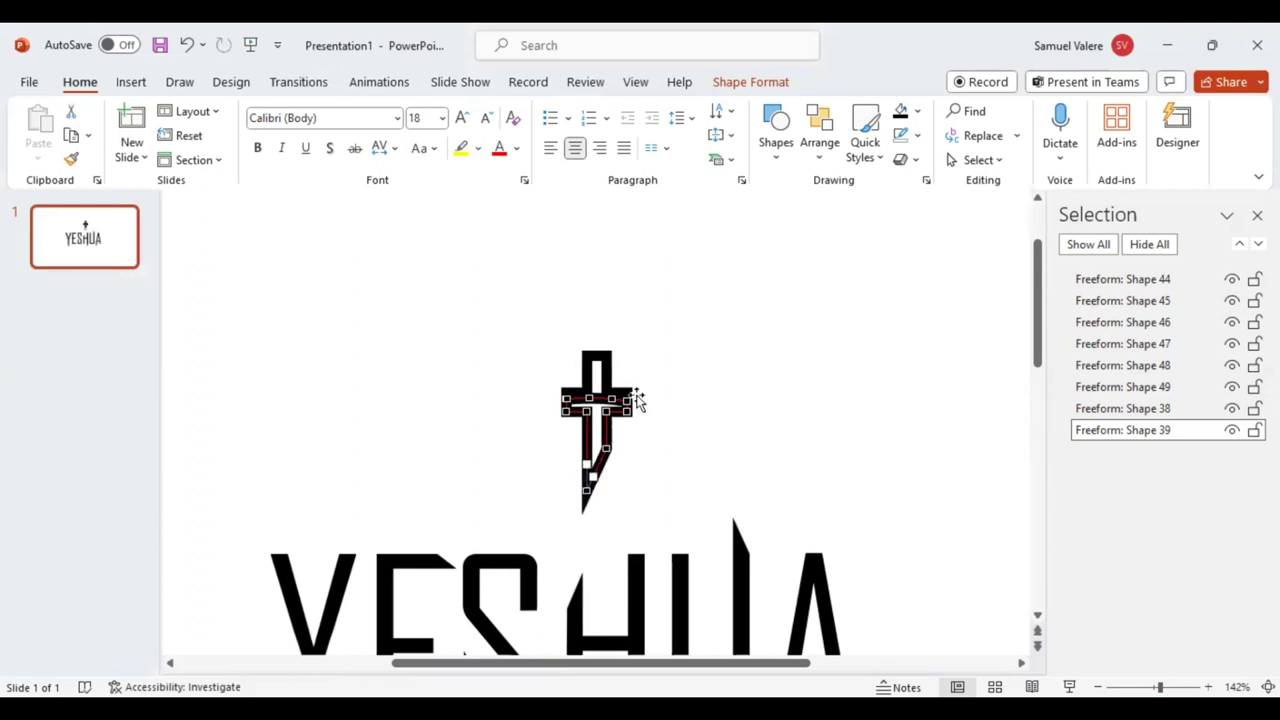
pyautogui.keyDown('shift'); pyautogui.click(603, 376); pyautogui.keyUp('shift')
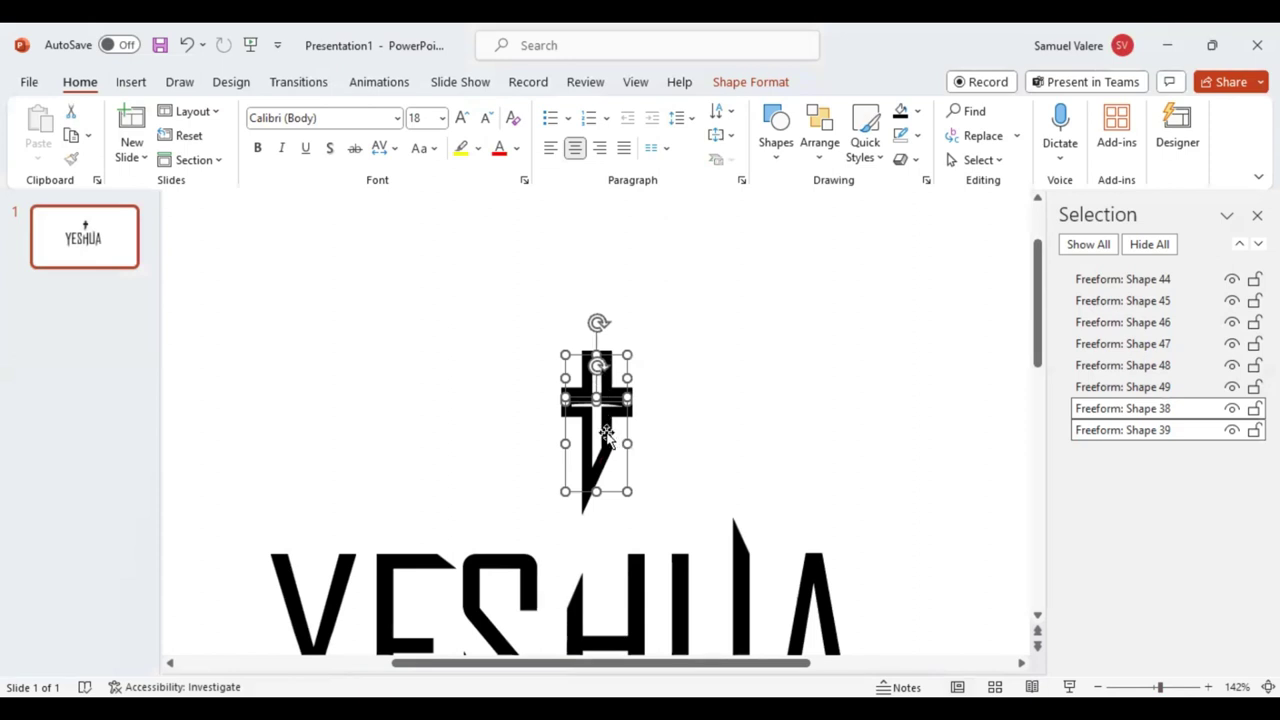
# Lower both cross pieces over the H, nudging them down twice and right once.
pyautogui.moveTo(606, 432); pyautogui.dragTo(590, 490)
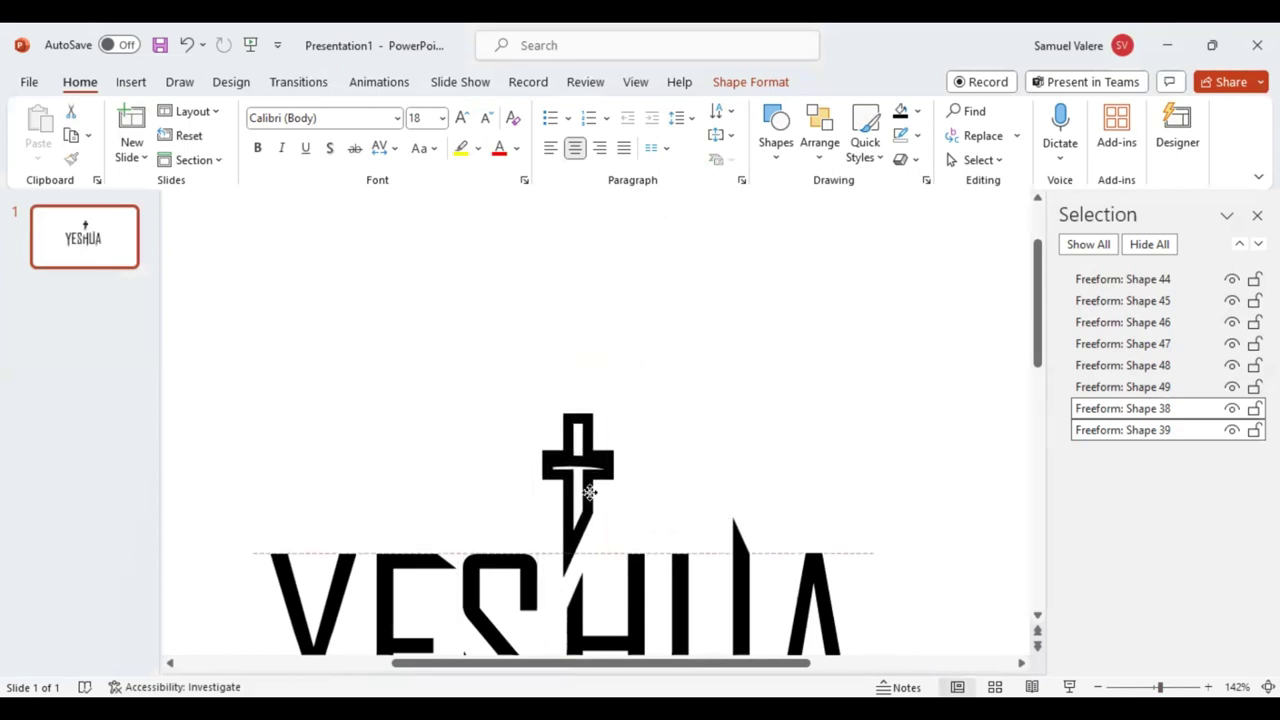
pyautogui.moveTo(590, 493); pyautogui.dragTo(590, 503)
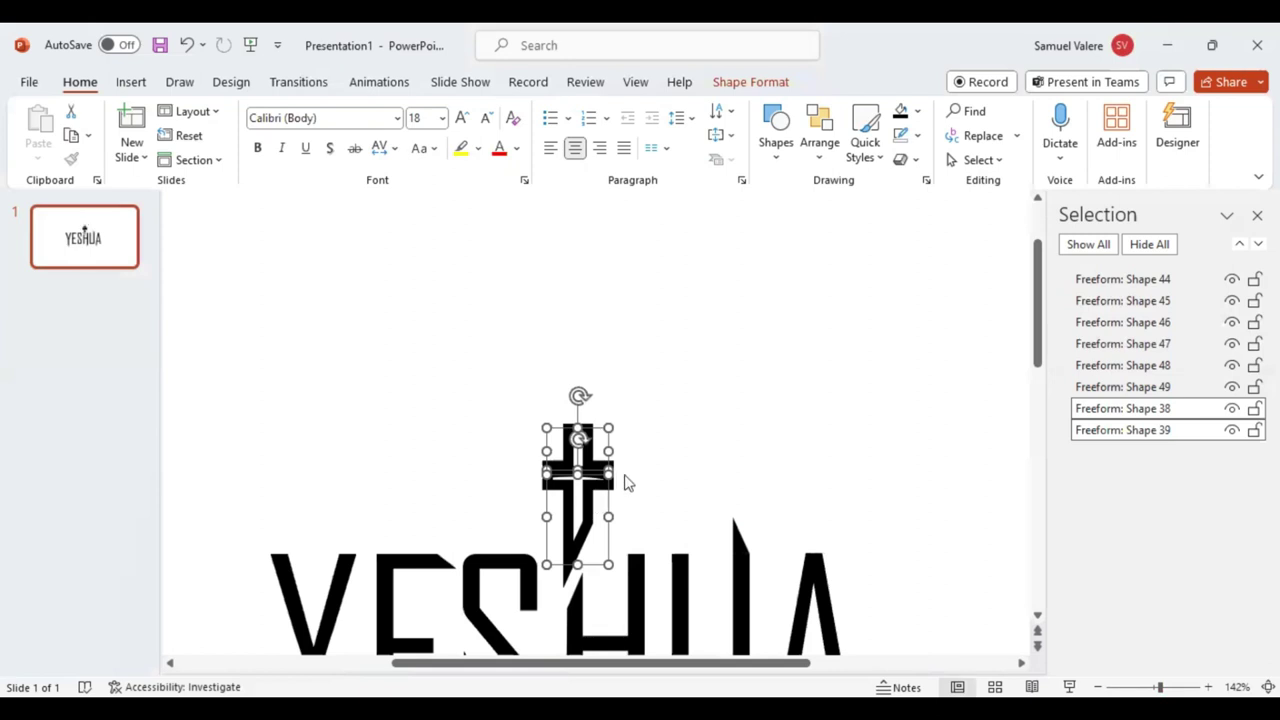
pyautogui.press('Down')
pyautogui.press('Down')
pyautogui.press('Down')
pyautogui.press('Down')
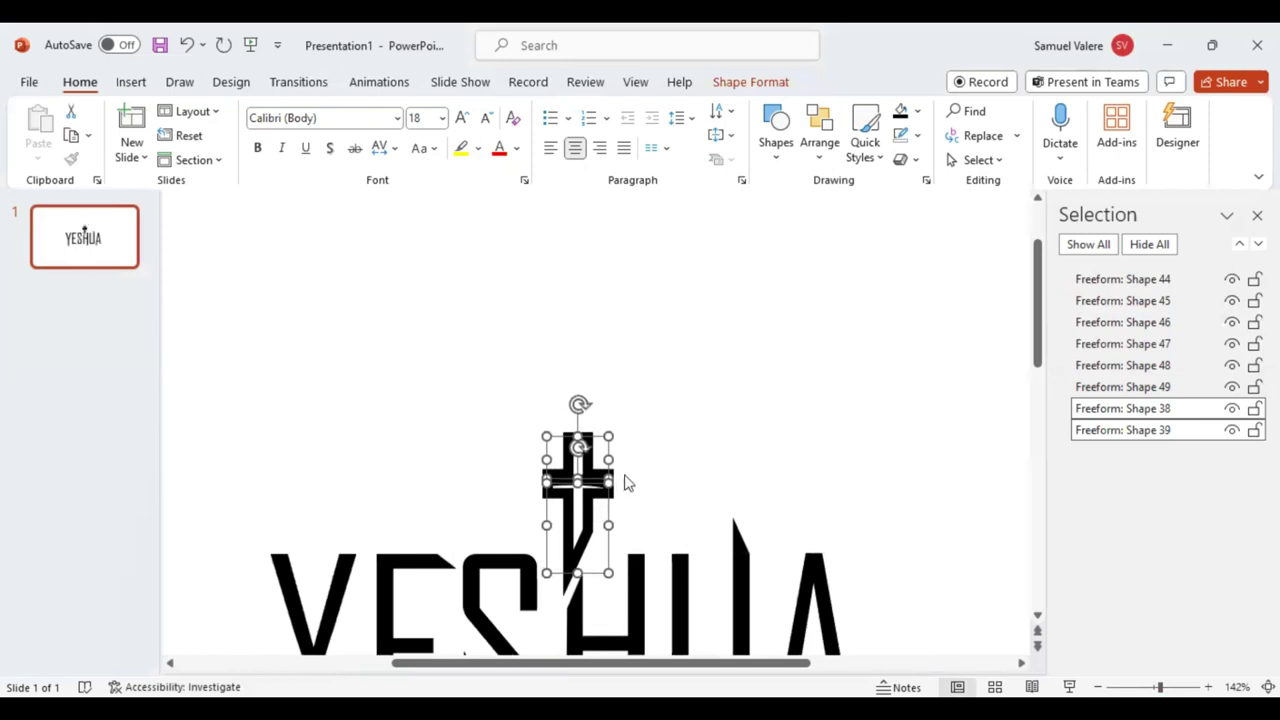
pyautogui.press('Down')
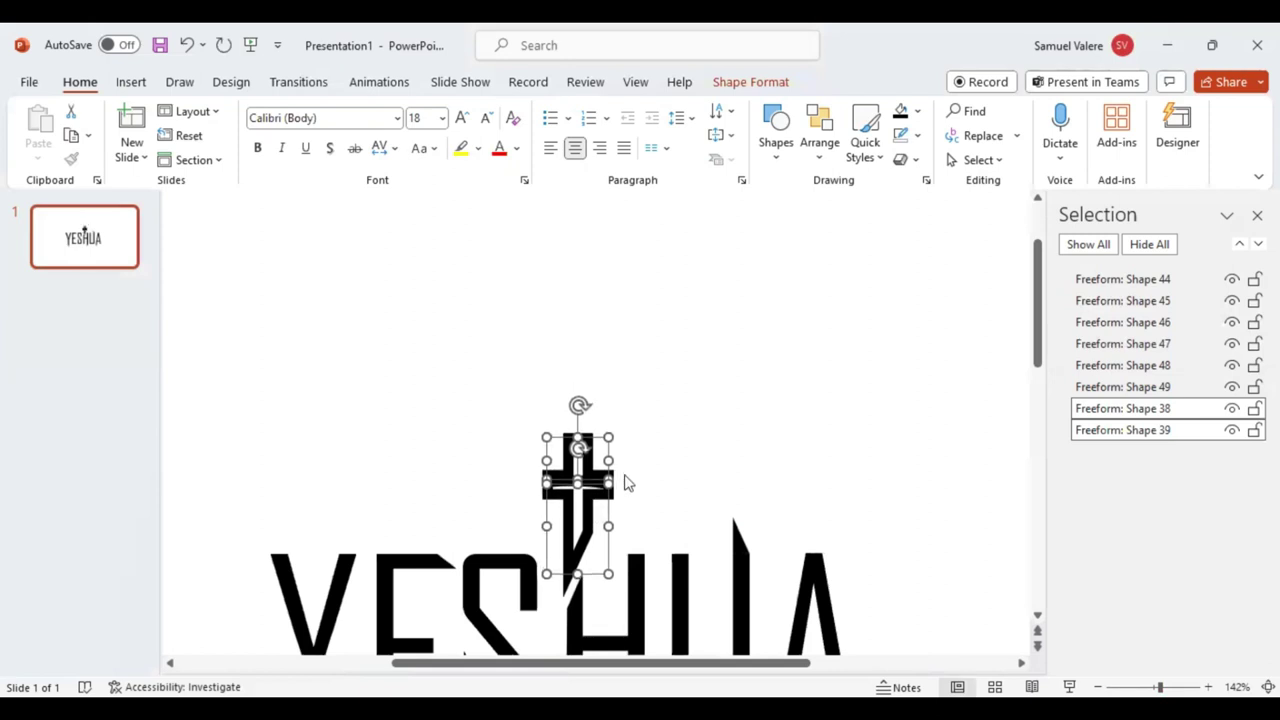
pyautogui.press('Right')
pyautogui.press('Right')
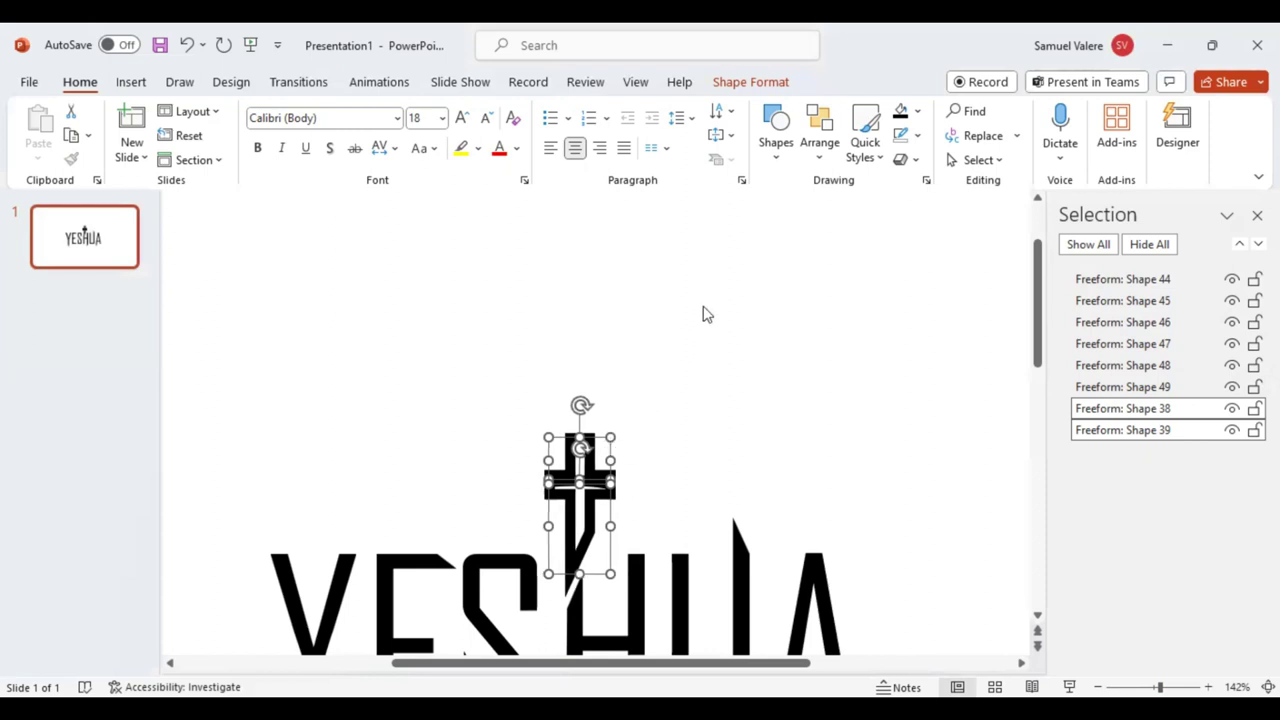
pyautogui.click(752, 86)
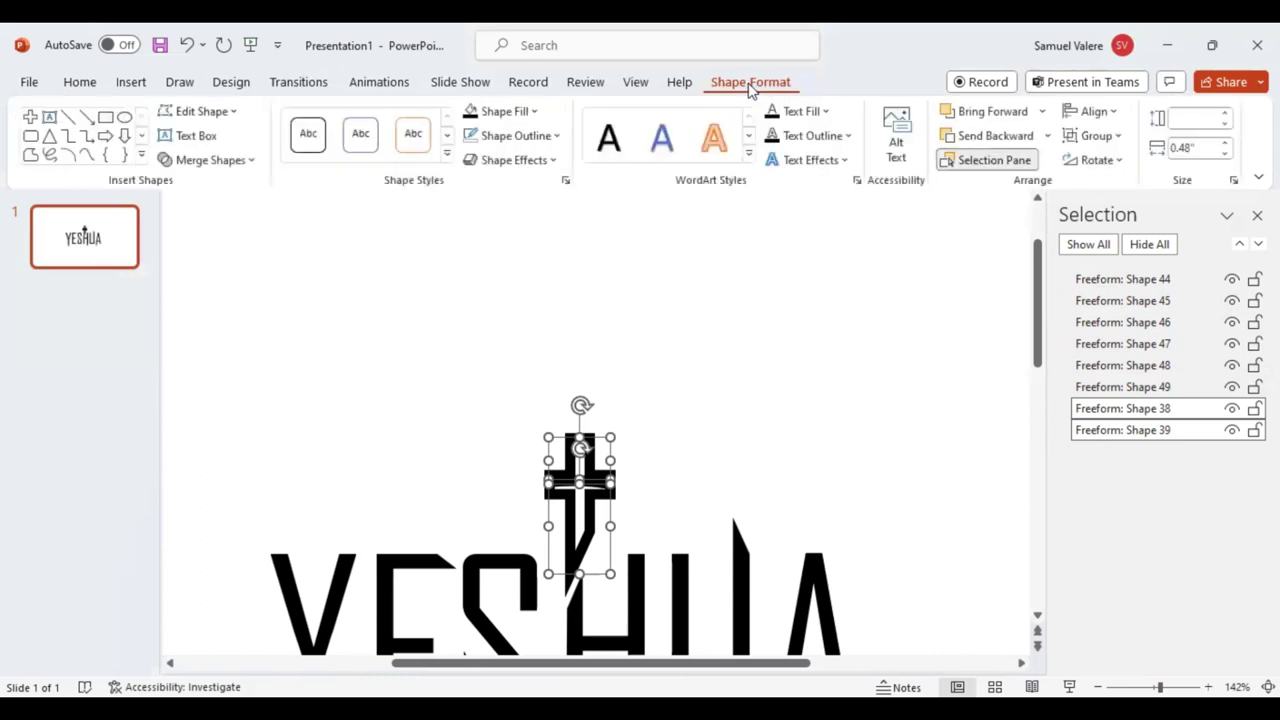
# Give the cross a 4½ pt outline.
pyautogui.click(557, 138)
pyautogui.moveTo(585, 428)
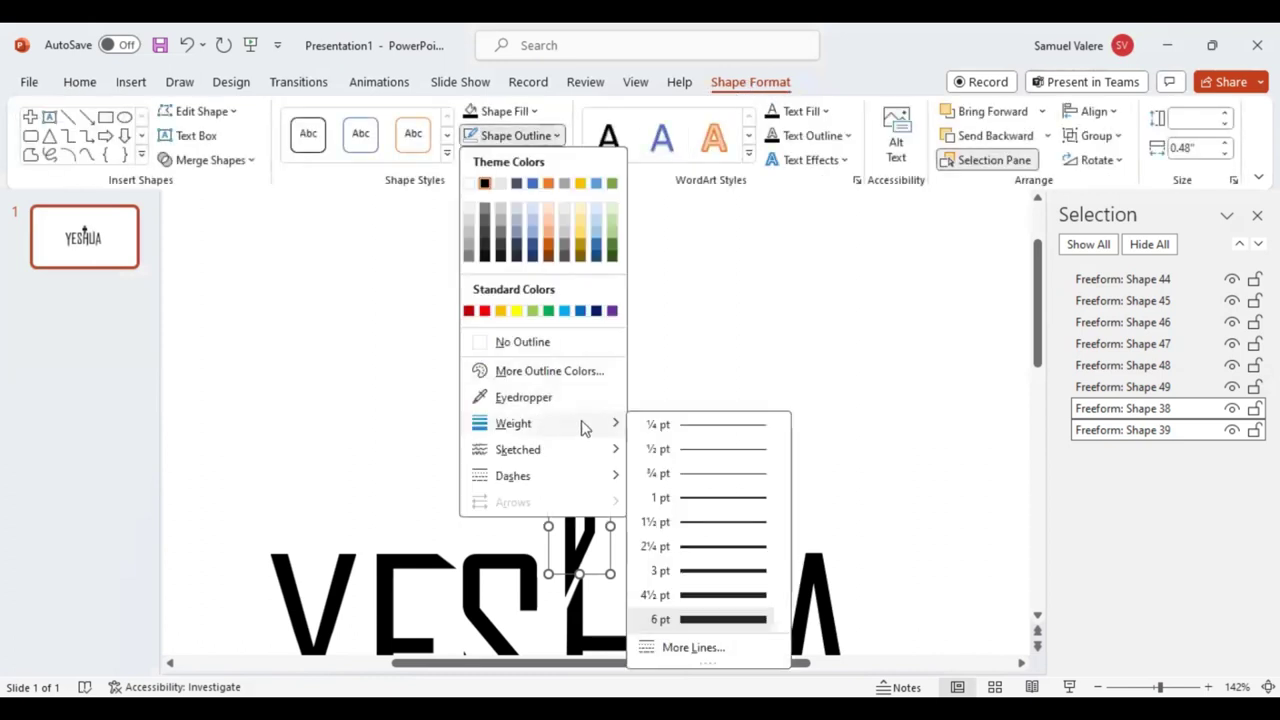
pyautogui.click(714, 596)
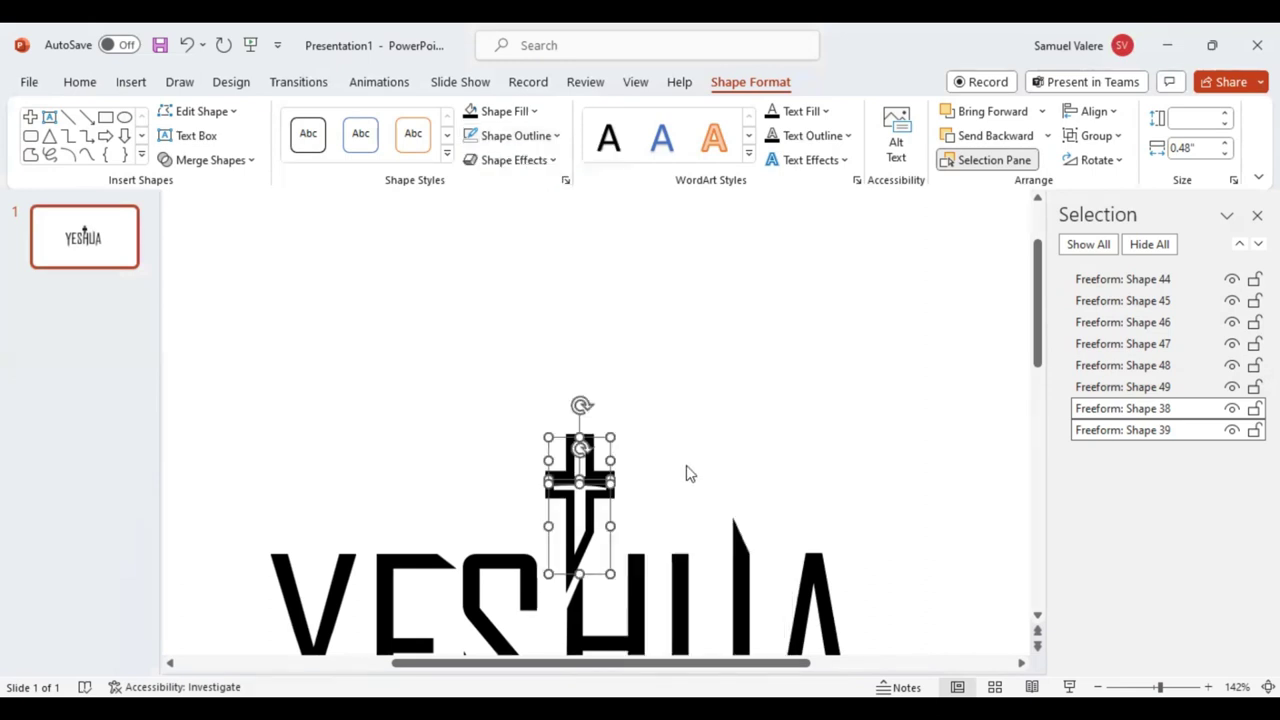
# Fine-nudge the cross down and left with Ctrl+arrow keys into its final spot over the H.
pyautogui.hotkey('ctrl', 'Down')
pyautogui.hotkey('ctrl', 'Down')
pyautogui.hotkey('ctrl', 'Down')
pyautogui.hotkey('ctrl', 'Down')
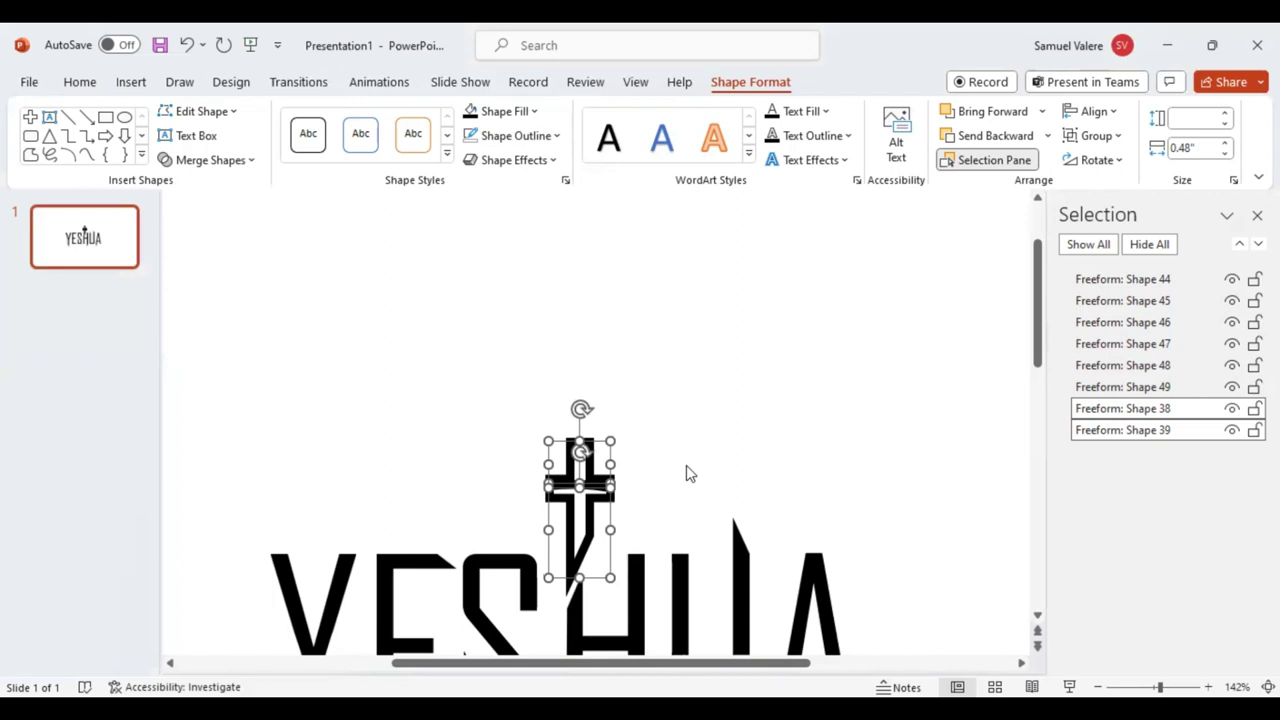
pyautogui.hotkey('ctrl', 'Down')
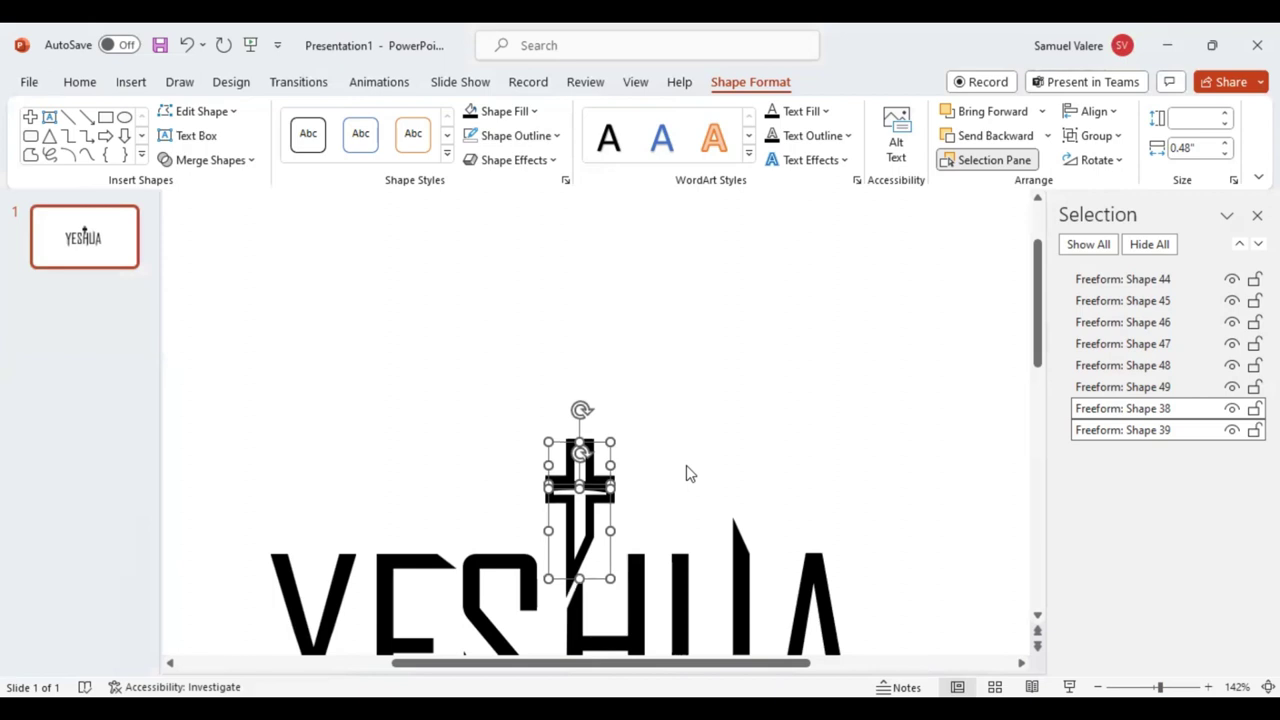
pyautogui.hotkey('ctrl', 'Left')
pyautogui.hotkey('ctrl', 'Down')
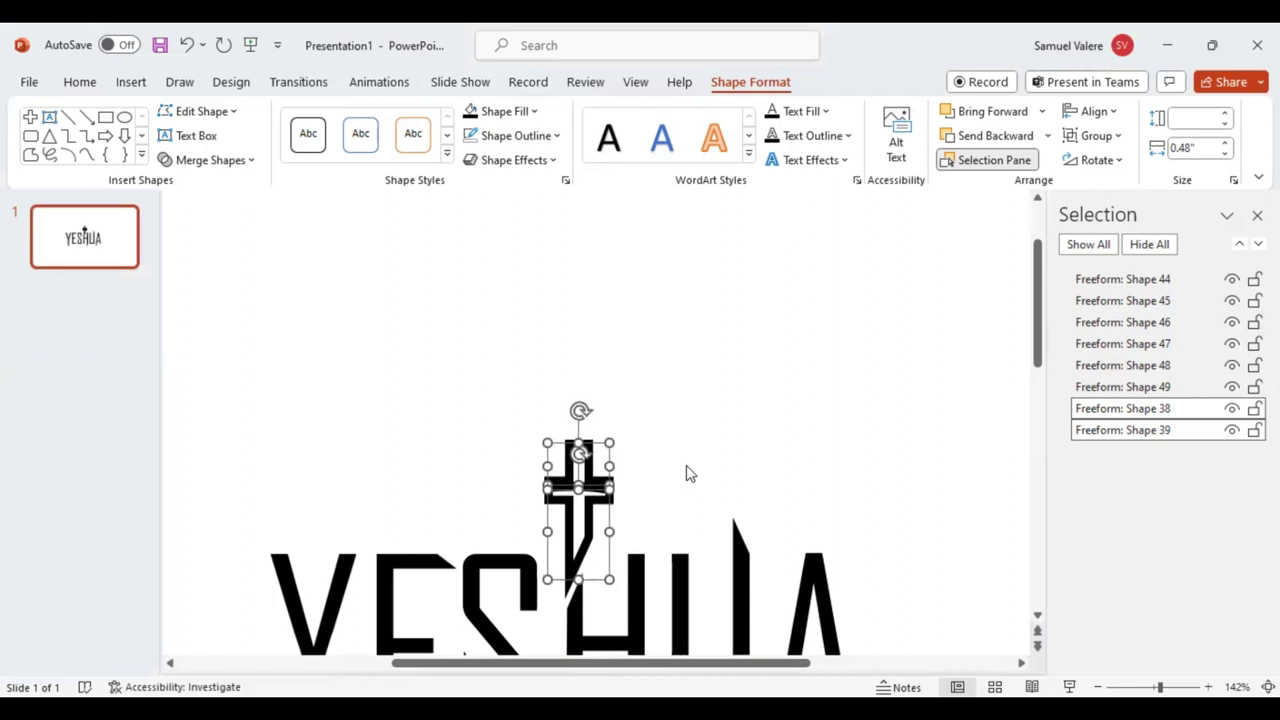
pyautogui.hotkey('ctrl', 'Down')
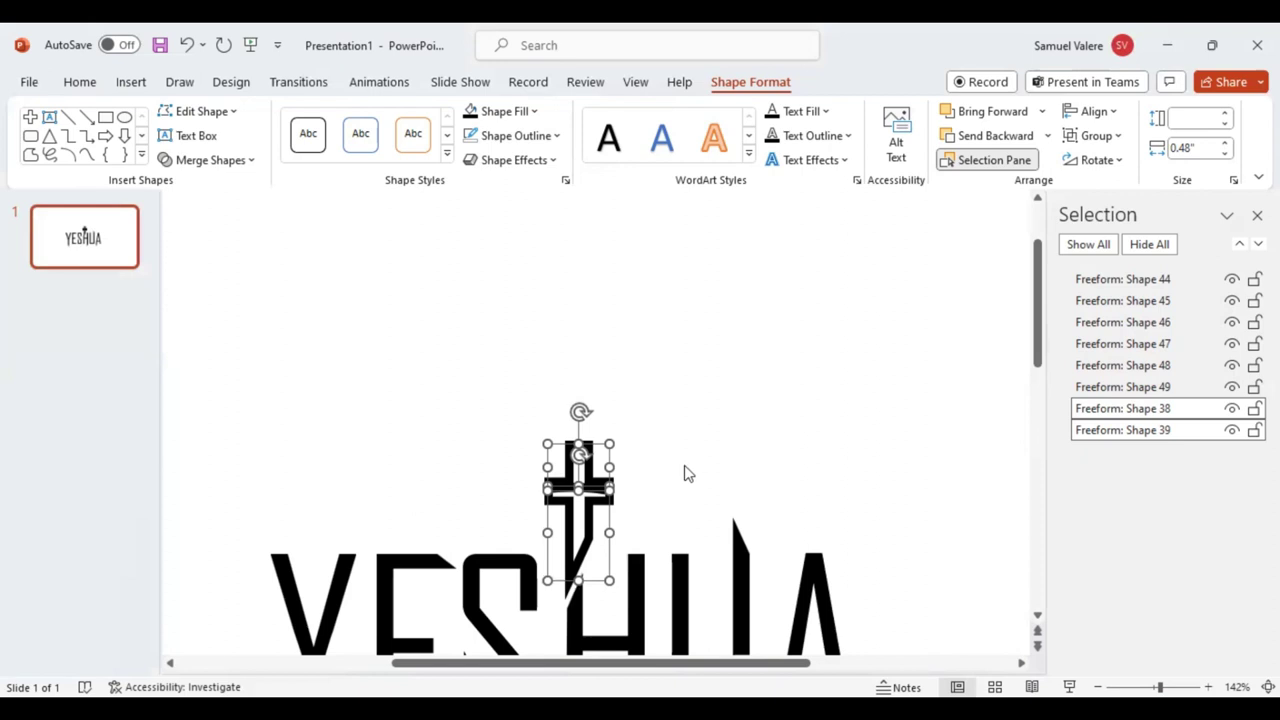
pyautogui.hotkey('ctrl', 'Down')
pyautogui.hotkey('ctrl', 'Left')
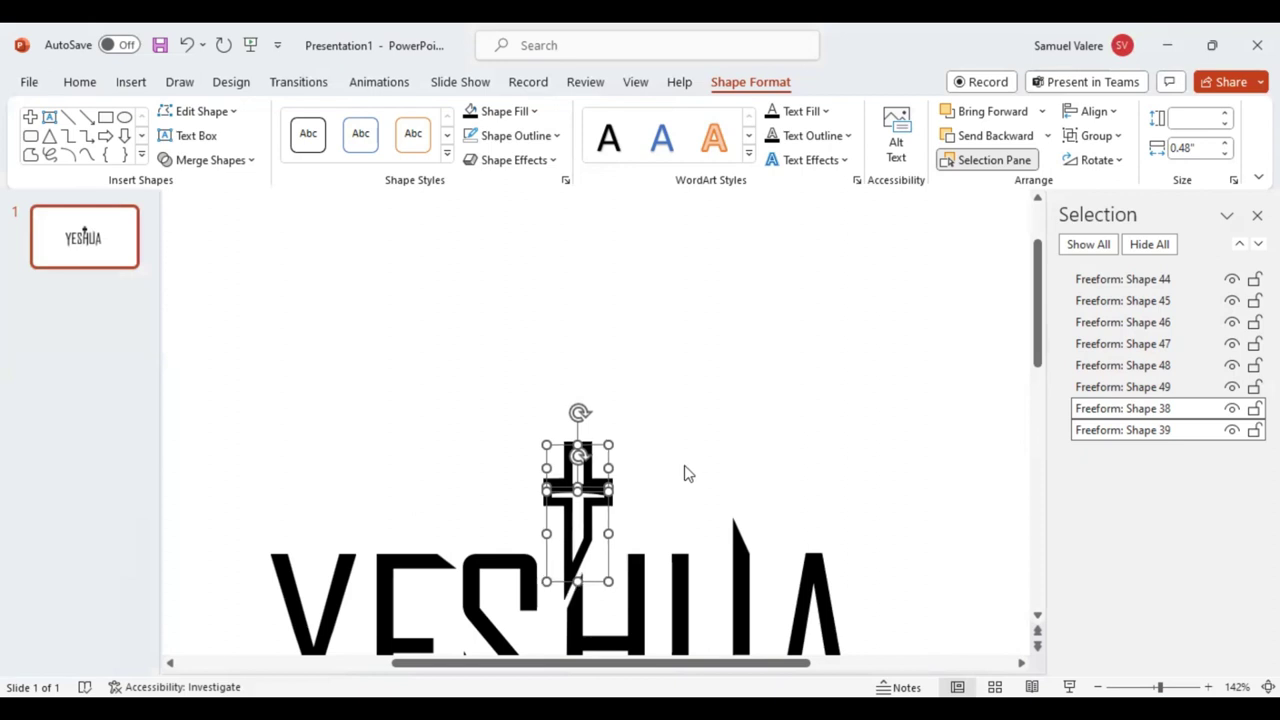
pyautogui.hotkey('ctrl', 'Left')
pyautogui.hotkey('ctrl', 'Down')
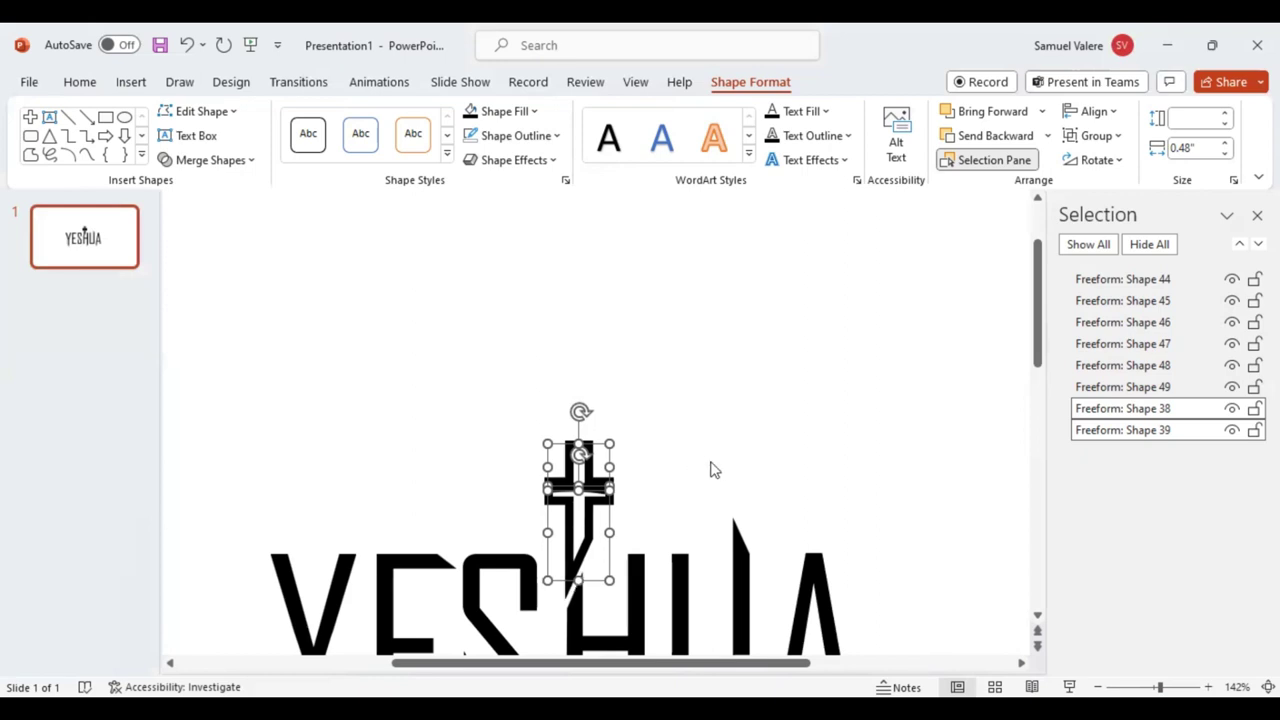
# Select both cross pieces, fill them red, and check the whole logo at 86% and 142% zoom.
pyautogui.click(705, 464)
pyautogui.click(568, 505)
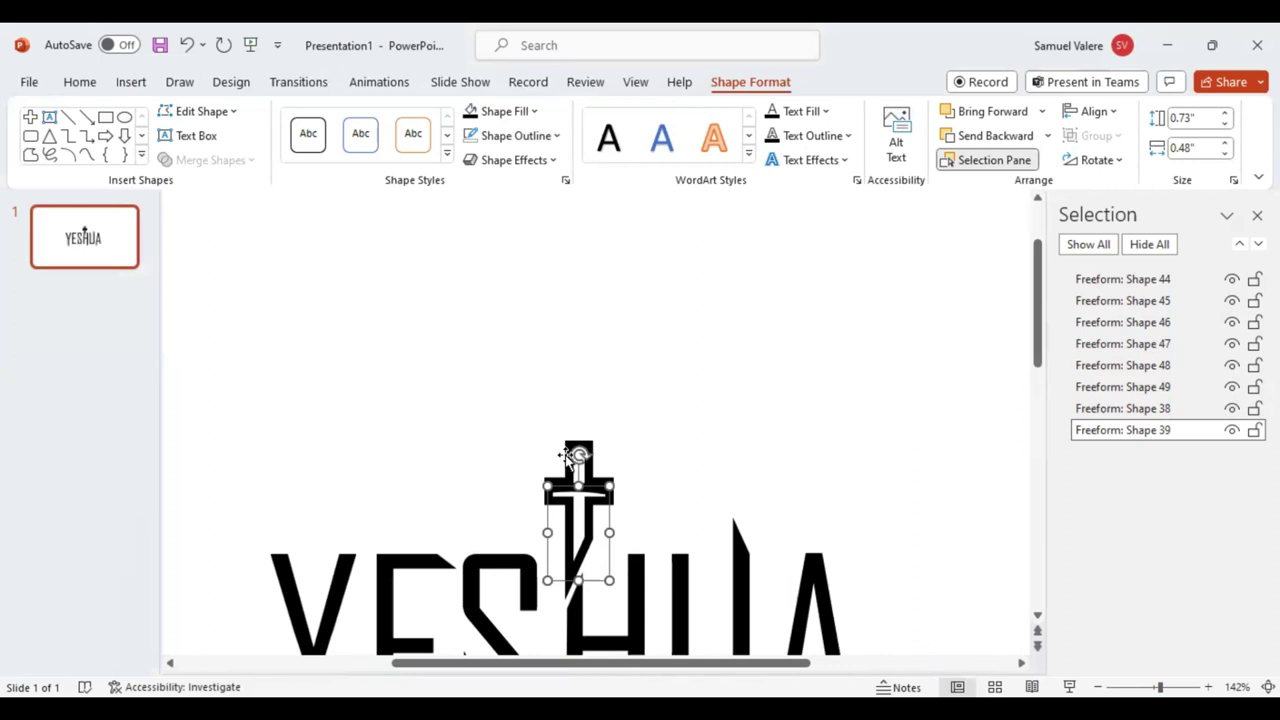
pyautogui.keyDown('shift'); pyautogui.click(571, 458); pyautogui.keyUp('shift')
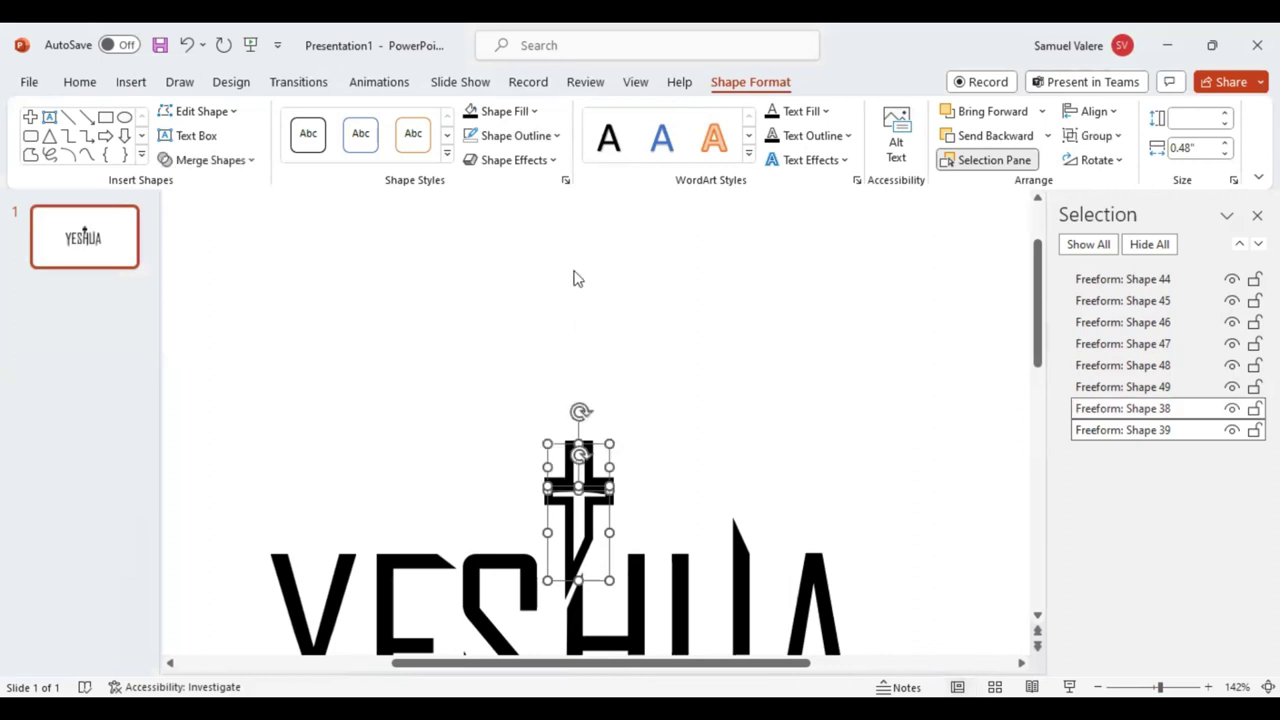
pyautogui.click(537, 112)
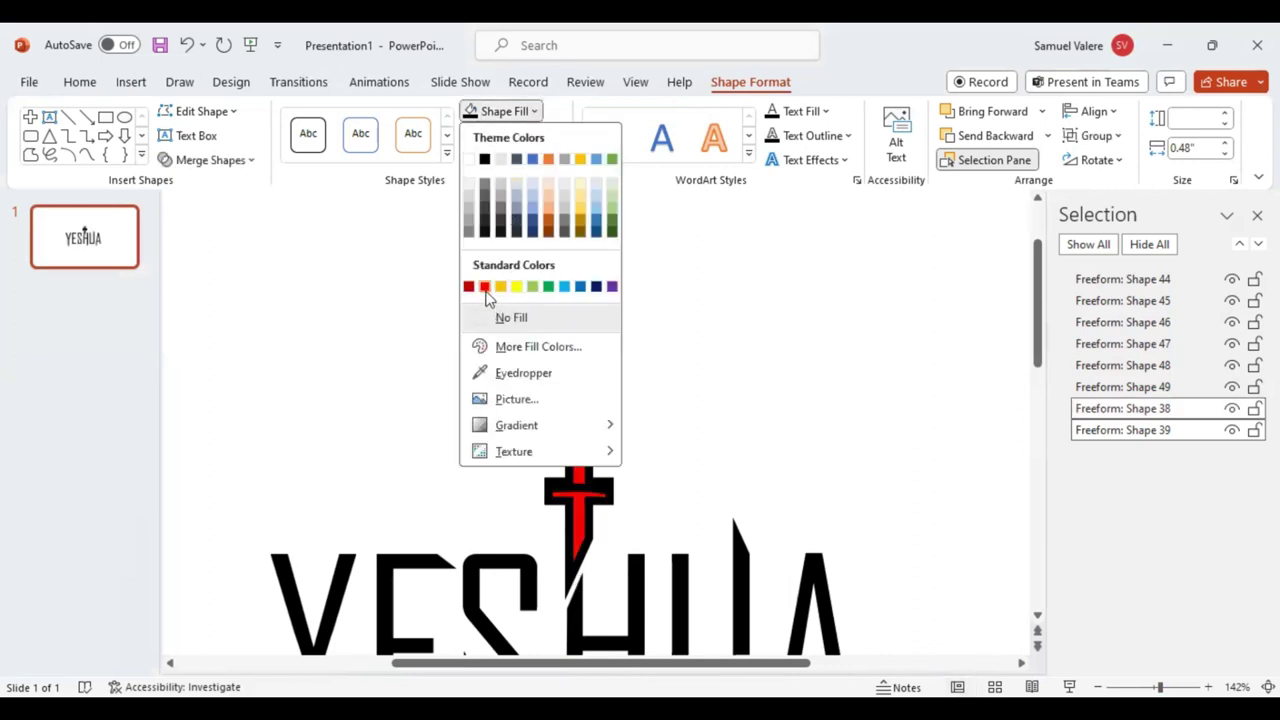
pyautogui.click(485, 288)
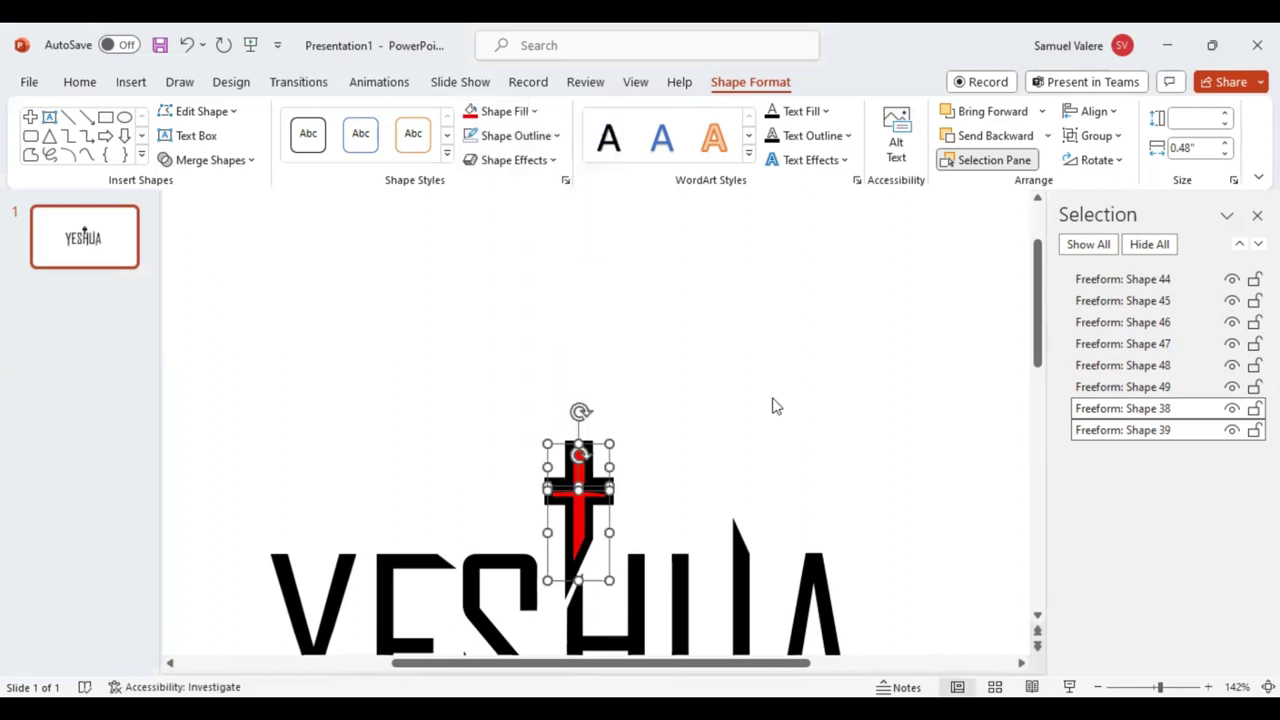
pyautogui.click(772, 405)
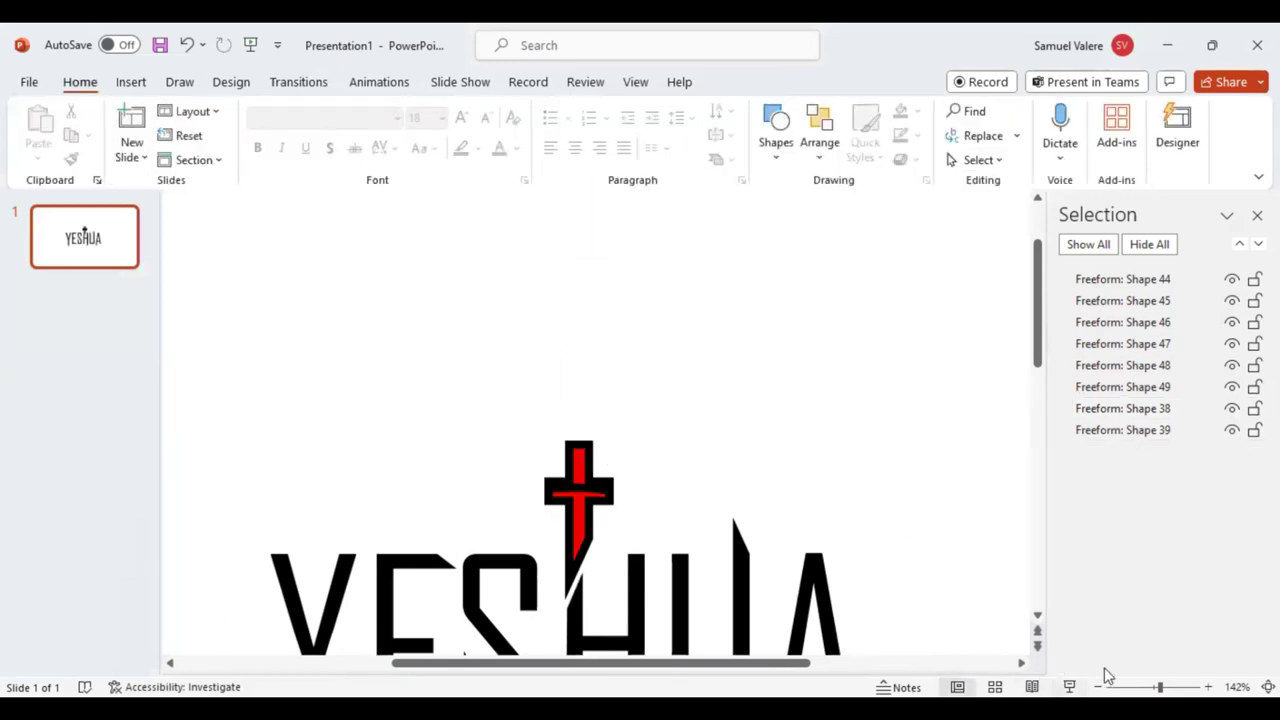
pyautogui.click(1147, 684)
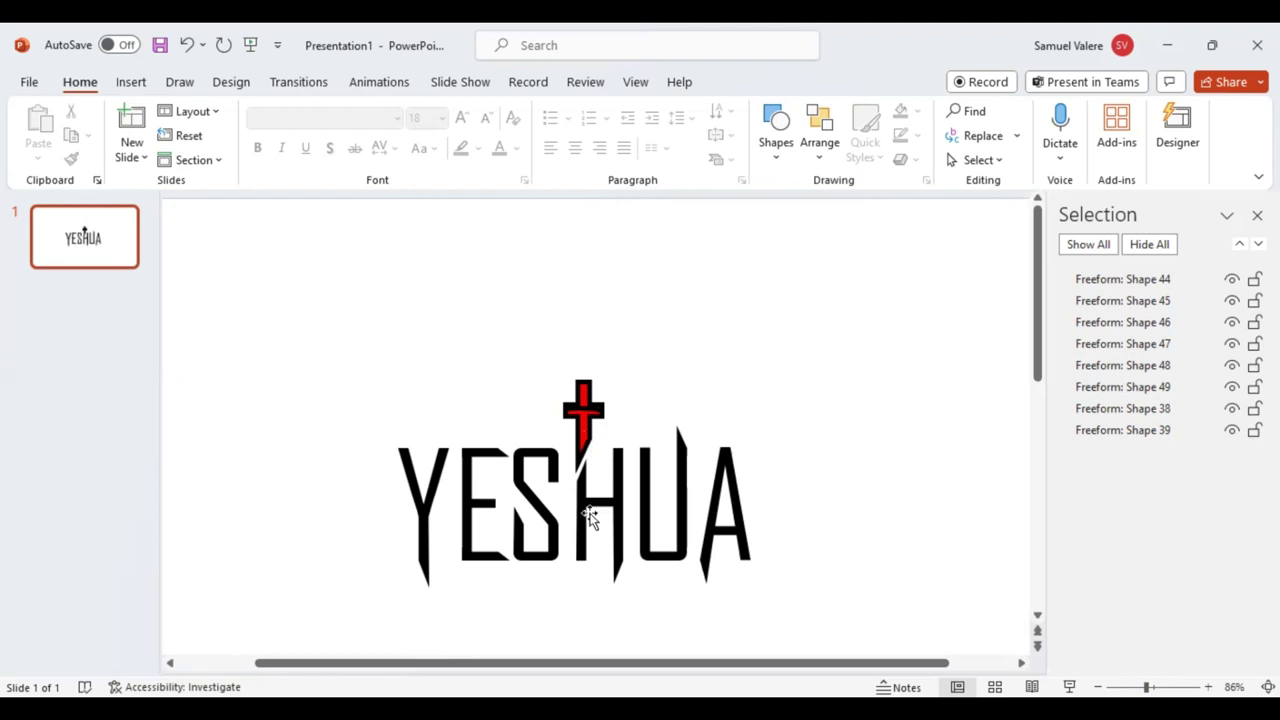
pyautogui.click(1159, 687)
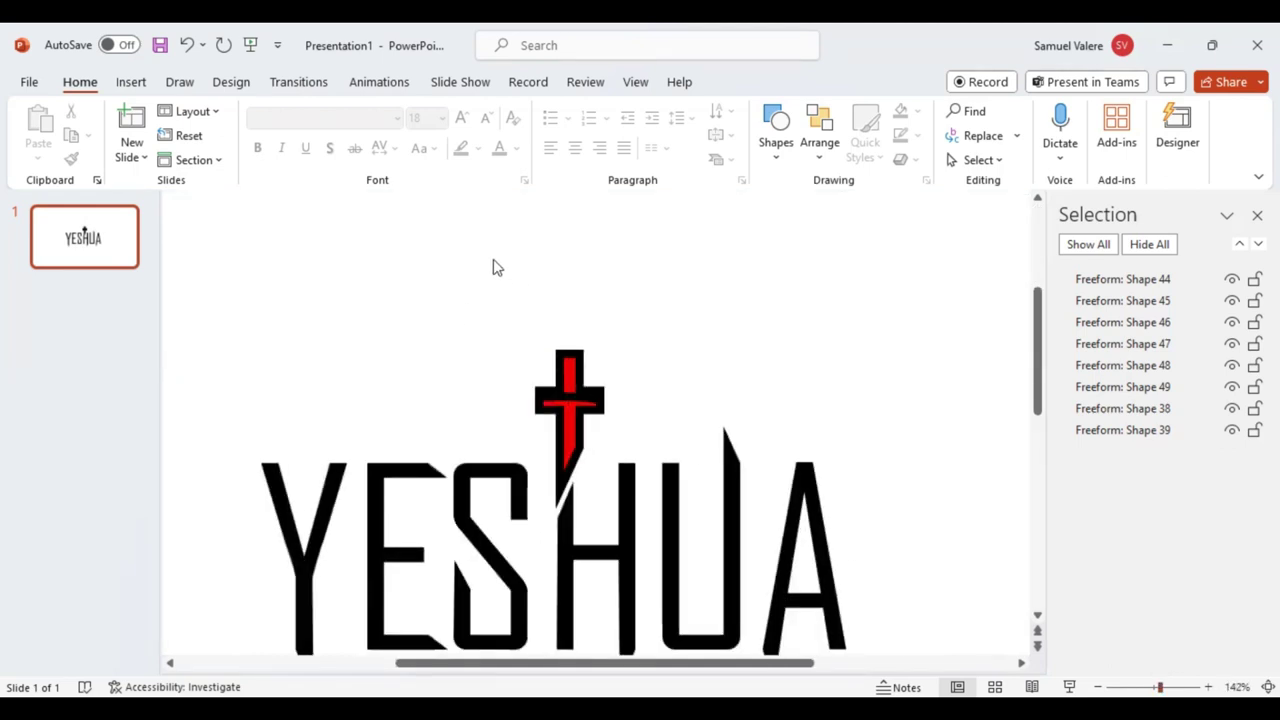
# Draw a Circle: Hollow shape over the cross and make its ring much thinner.
pyautogui.click(133, 84)
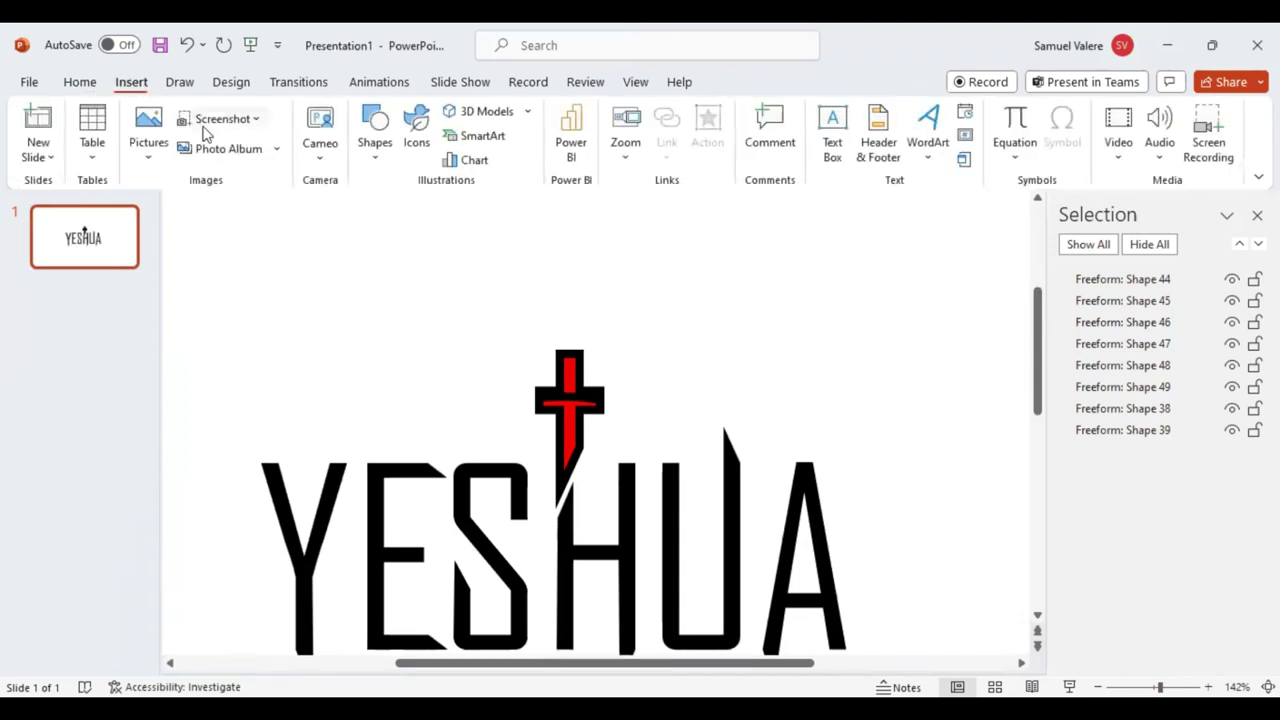
pyautogui.click(376, 164)
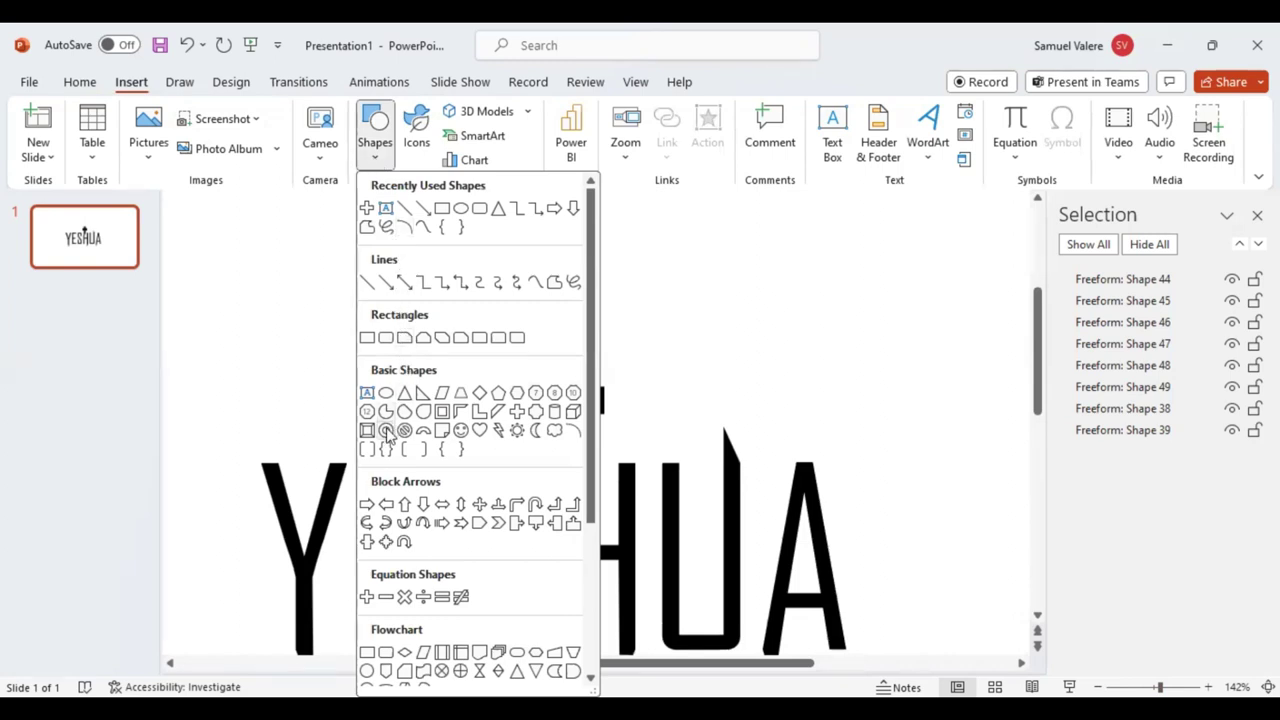
pyautogui.click(500, 391)
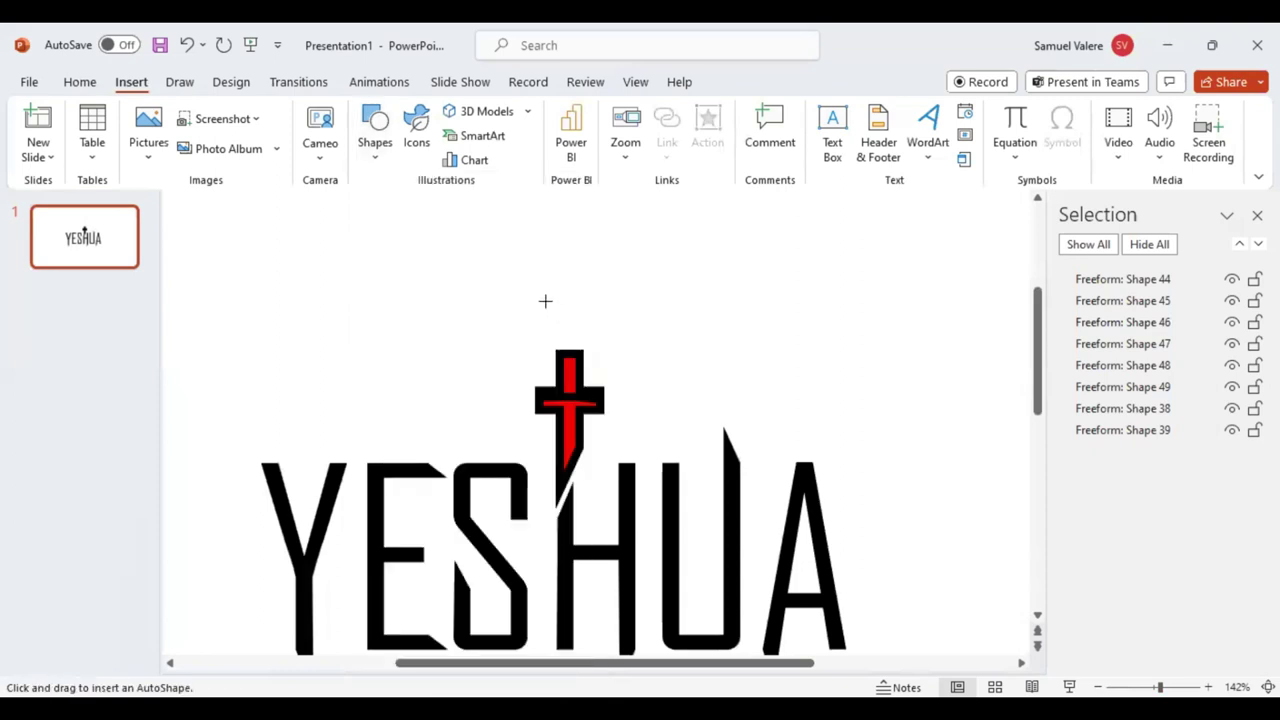
pyautogui.moveTo(540, 299)
pyautogui.mouseDown()
pyautogui.moveTo(651, 462)
pyautogui.moveTo(680, 468)
pyautogui.mouseUp()
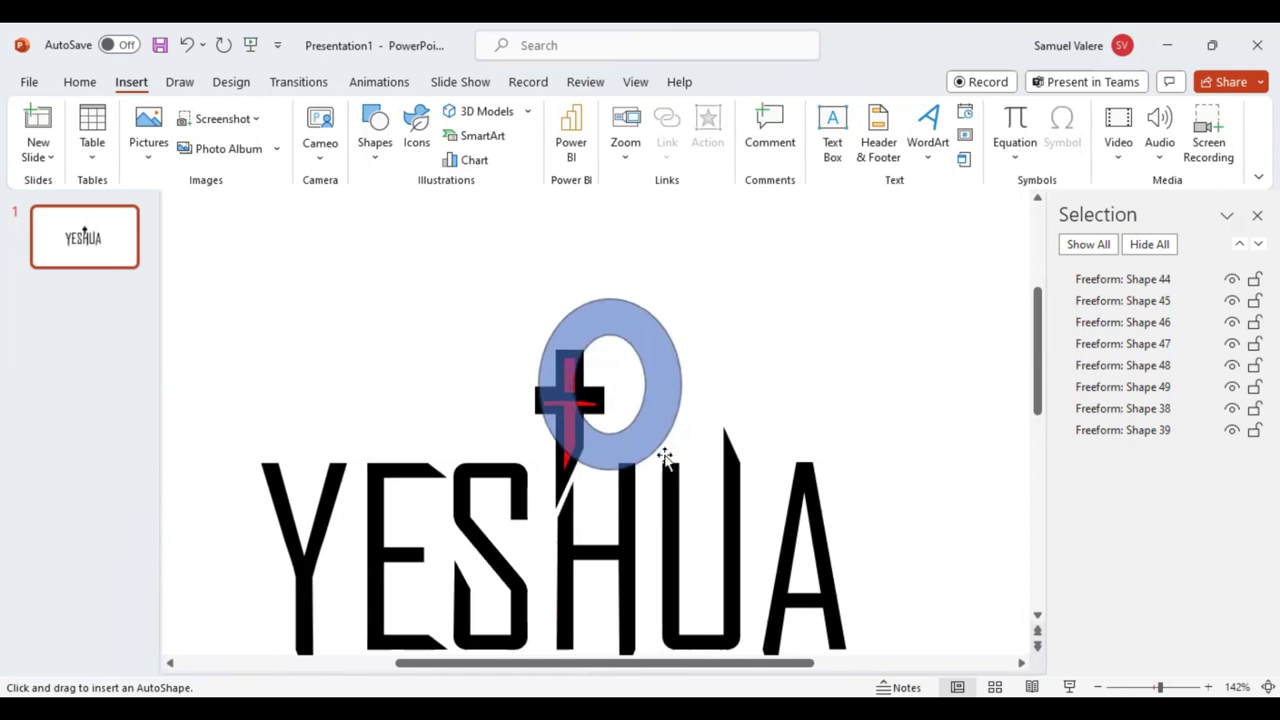
pyautogui.moveTo(679, 467); pyautogui.dragTo(663, 457)
pyautogui.moveTo(568, 388); pyautogui.dragTo(542, 392)
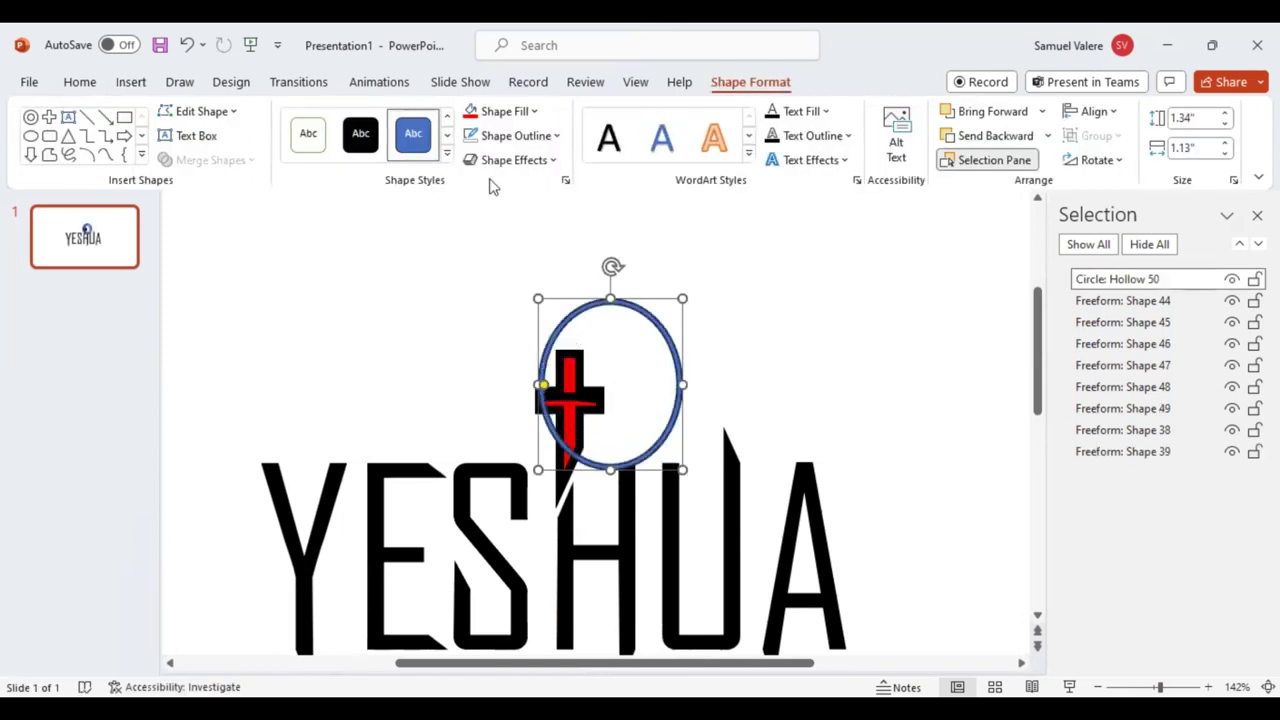
# Centre the thin ring around the cross, fine-tuning its position with arrow-key nudges.
pyautogui.click(557, 138)
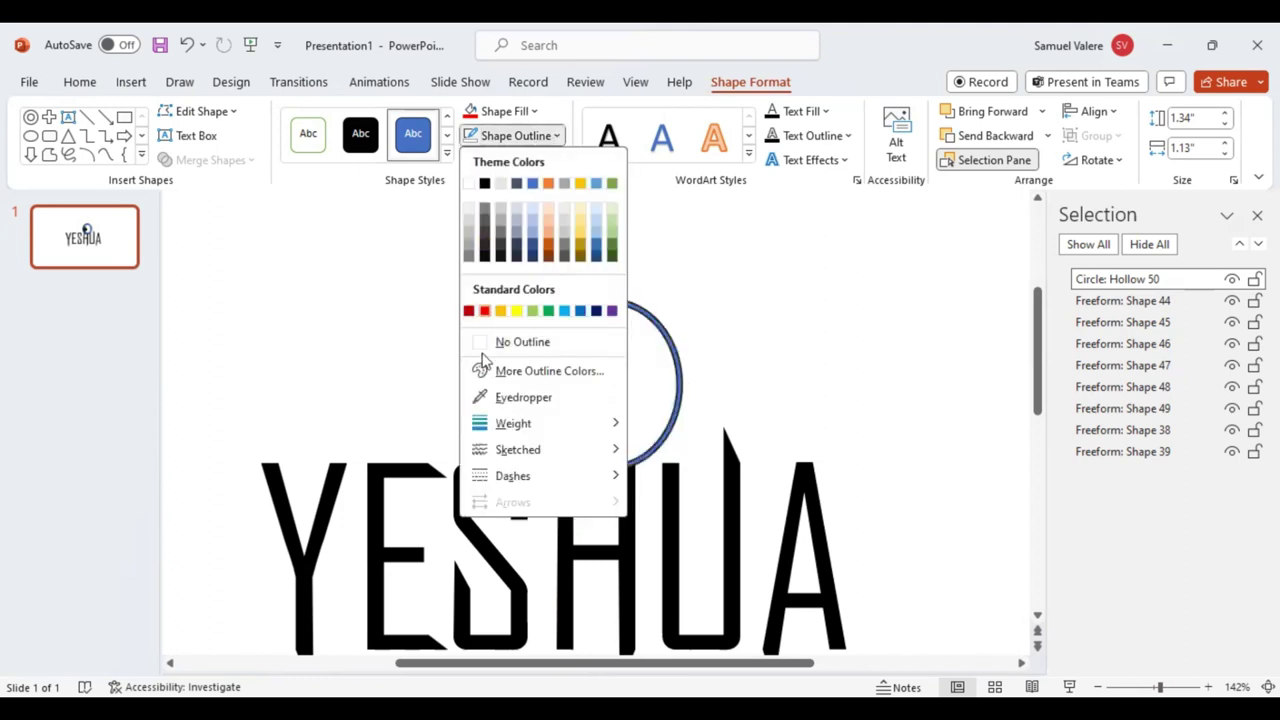
pyautogui.click(657, 323)
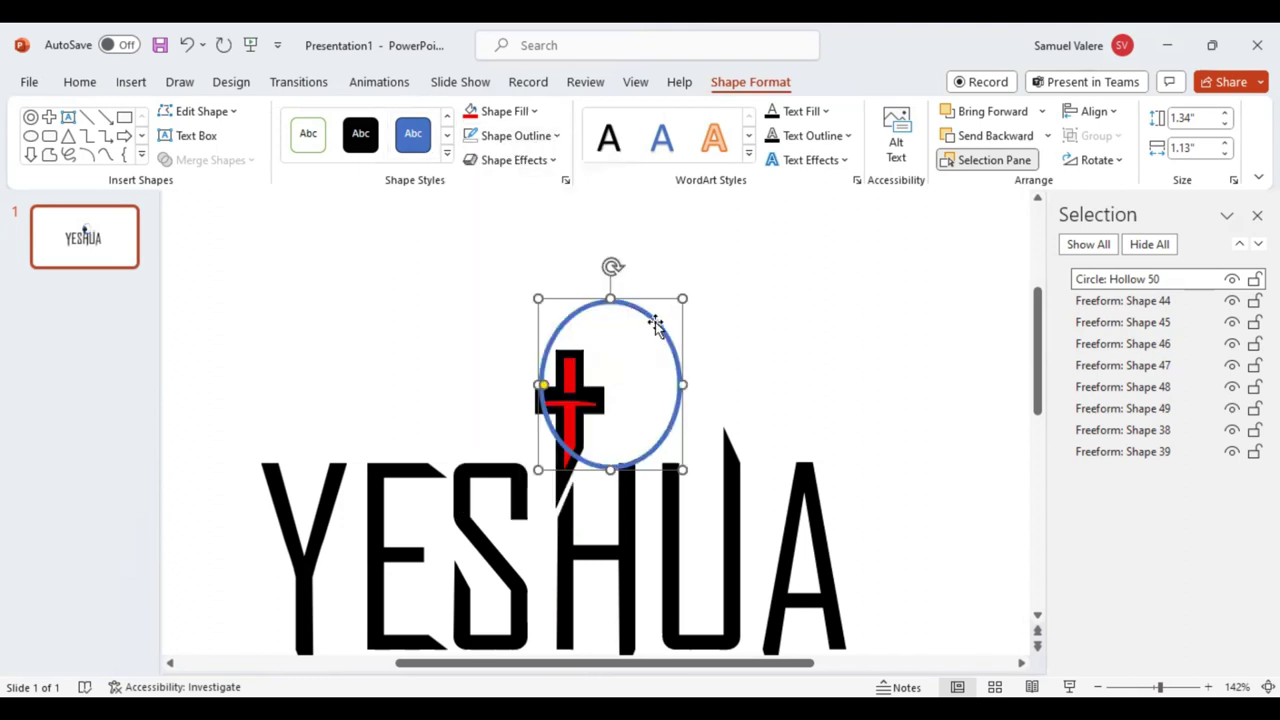
pyautogui.moveTo(657, 323); pyautogui.dragTo(614, 350)
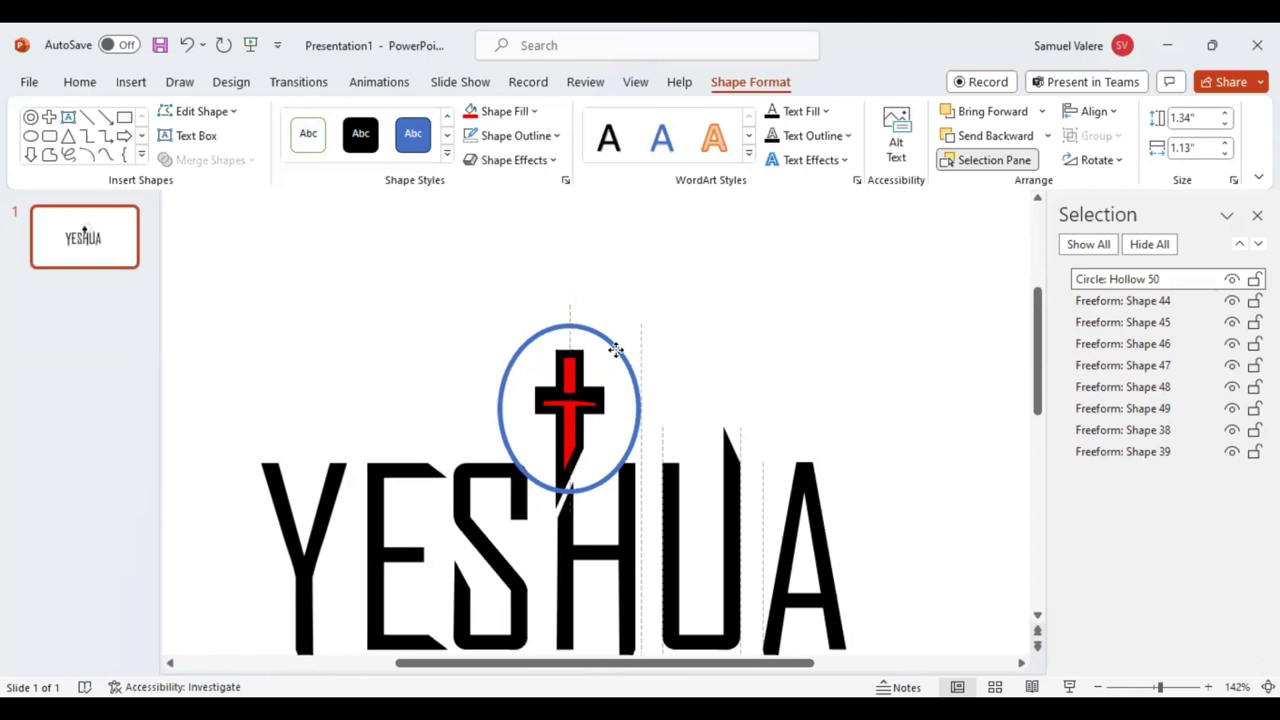
pyautogui.moveTo(615, 349); pyautogui.dragTo(617, 352)
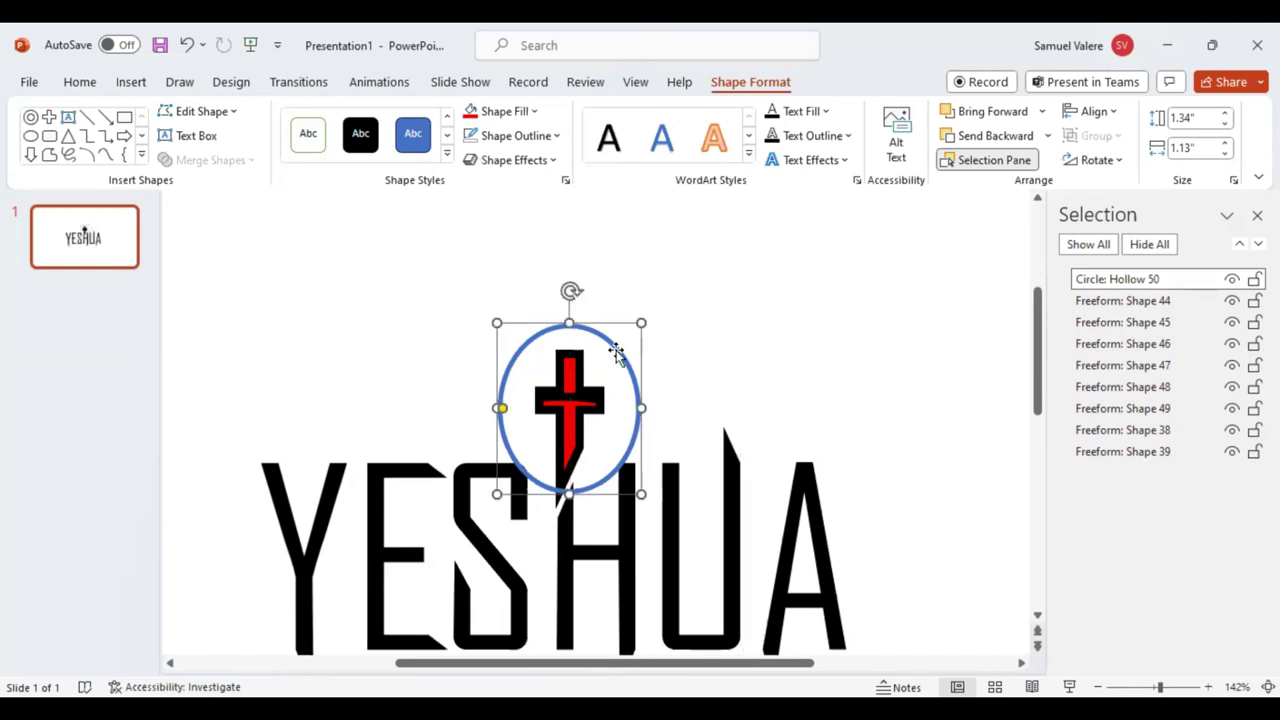
pyautogui.press('Down')
pyautogui.press('Down')
pyautogui.press('Down')
pyautogui.press('Down')
pyautogui.press('Down')
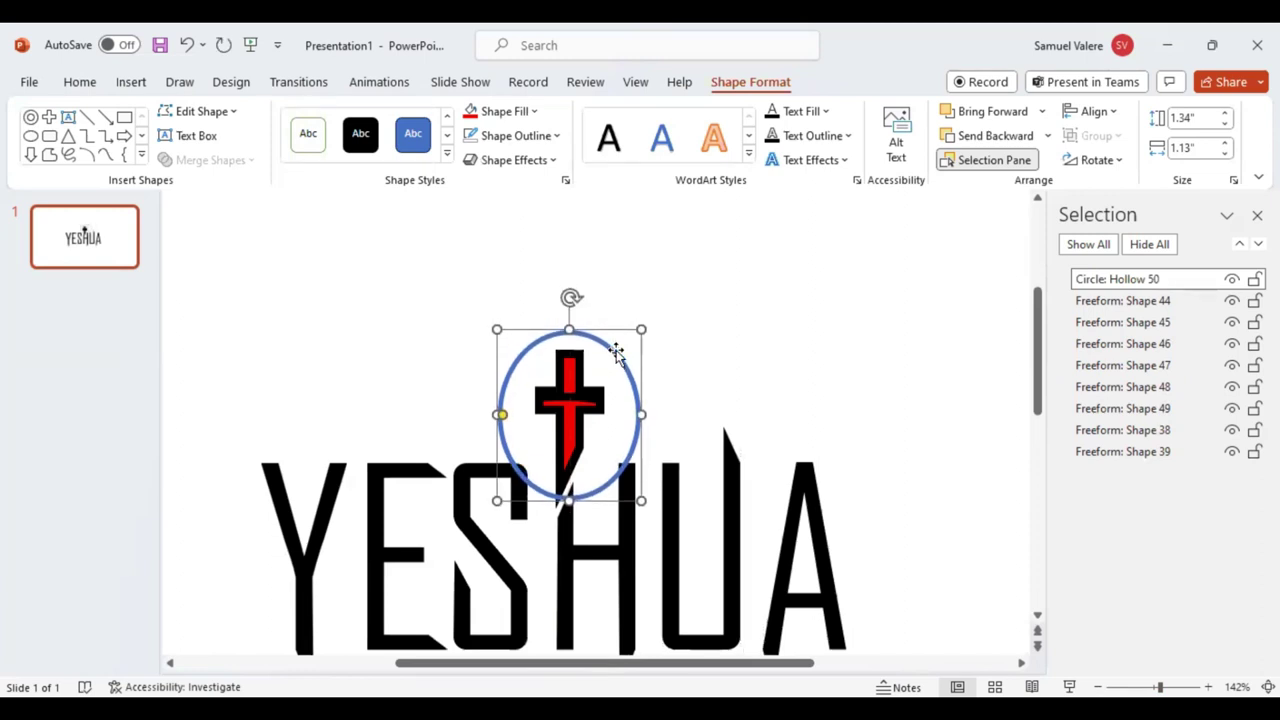
pyautogui.press('Right')
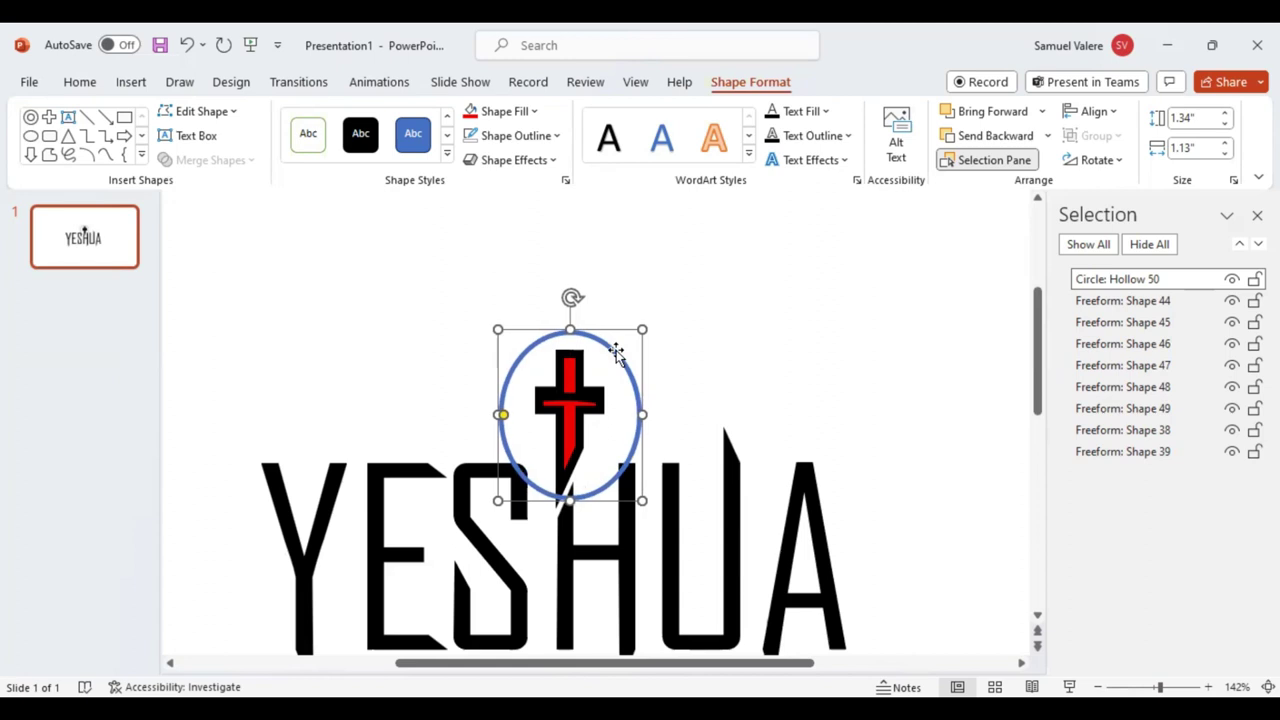
pyautogui.press('Left')
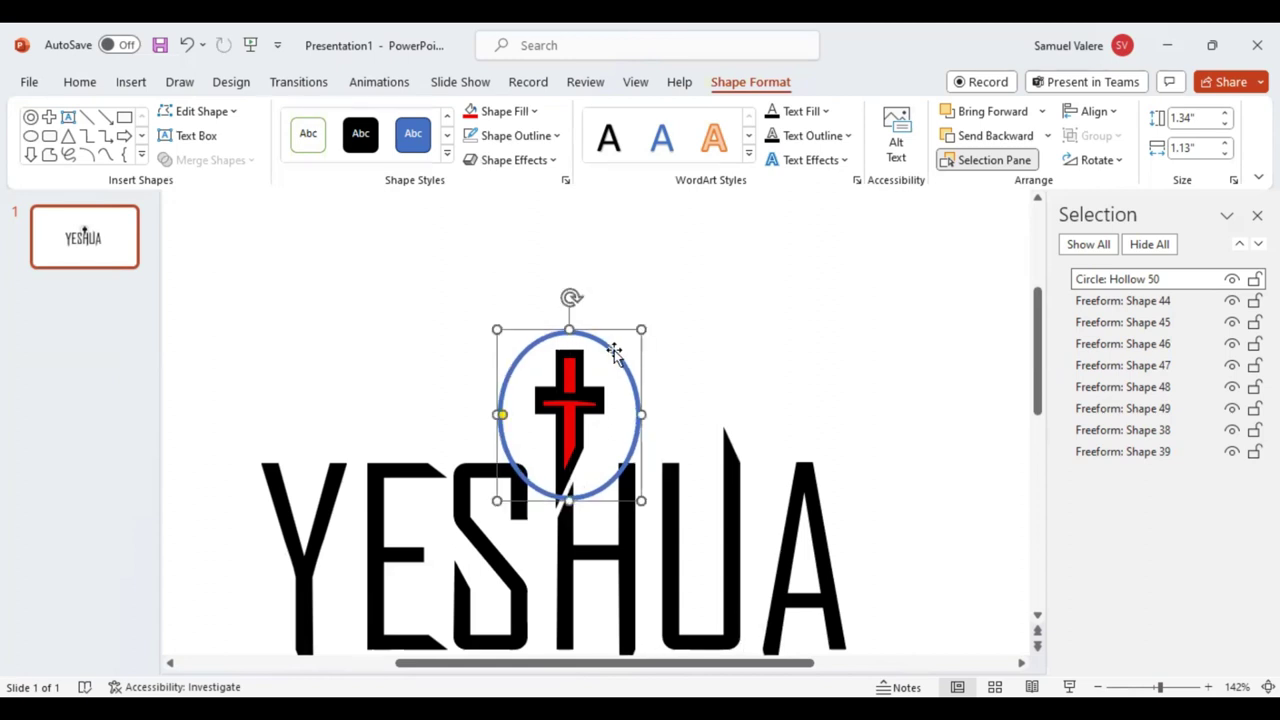
pyautogui.hotkey('ctrl', 'z')
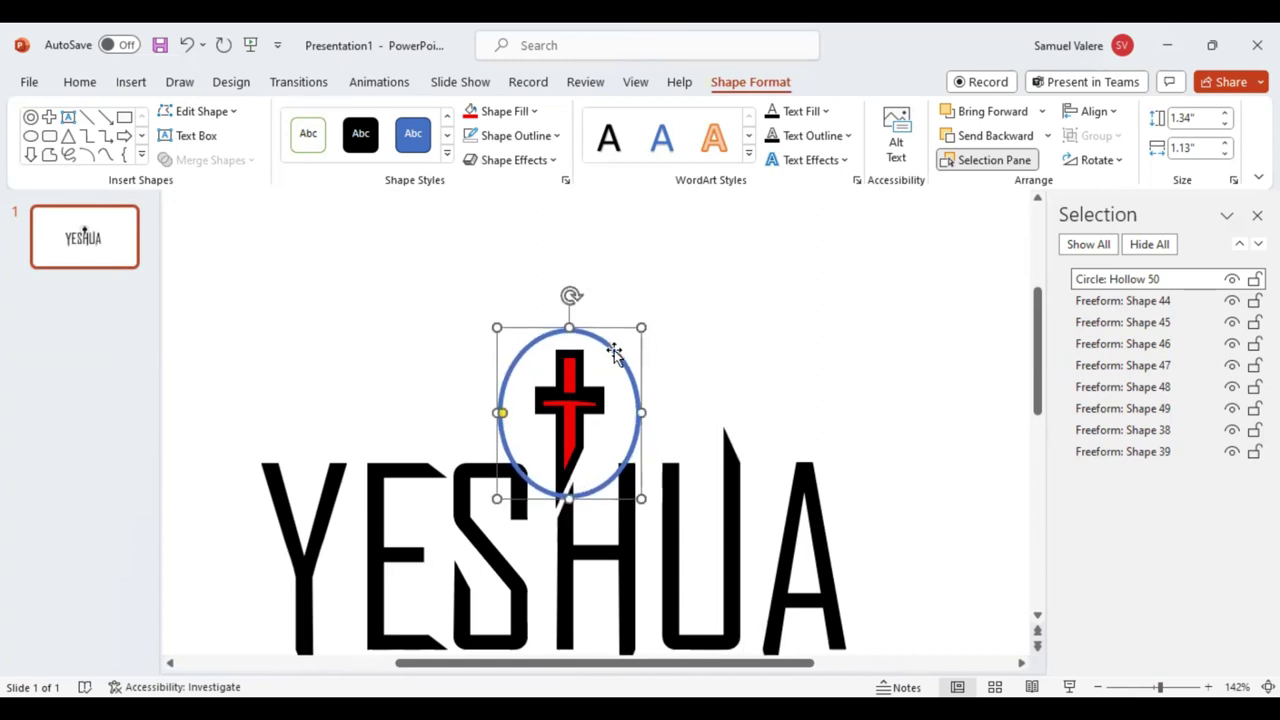
pyautogui.press('Up')
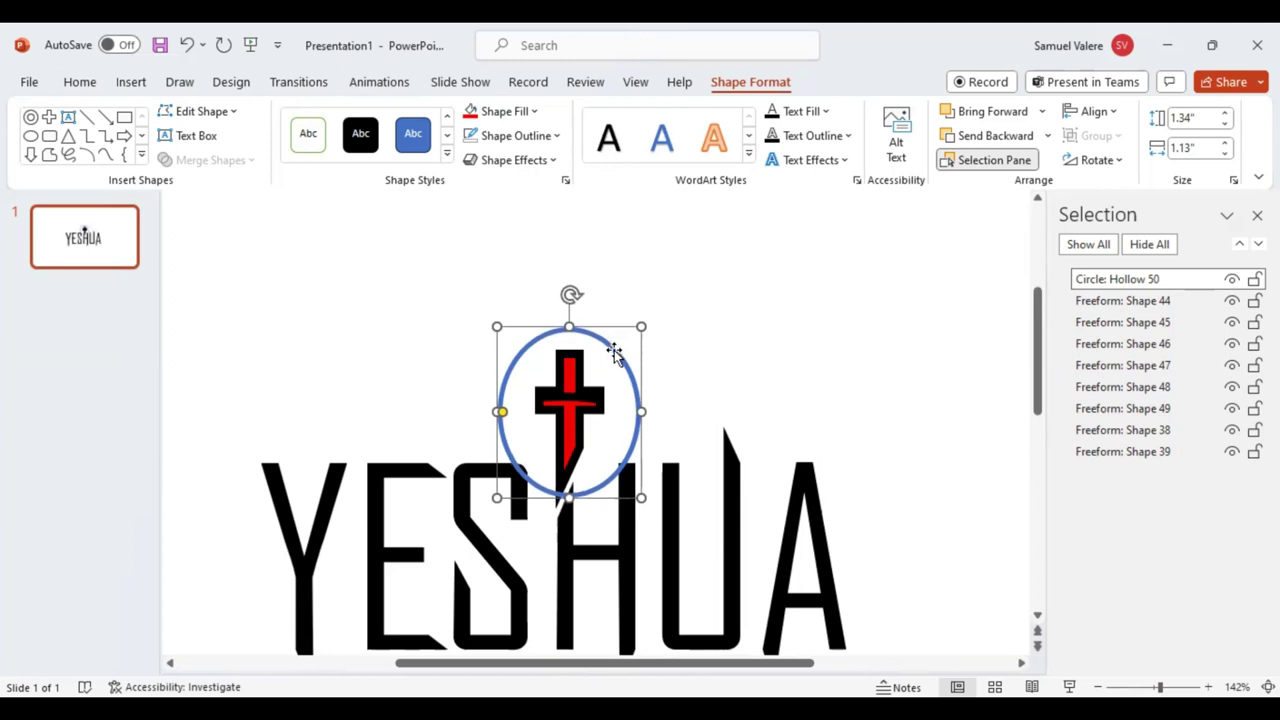
pyautogui.click(124, 117)
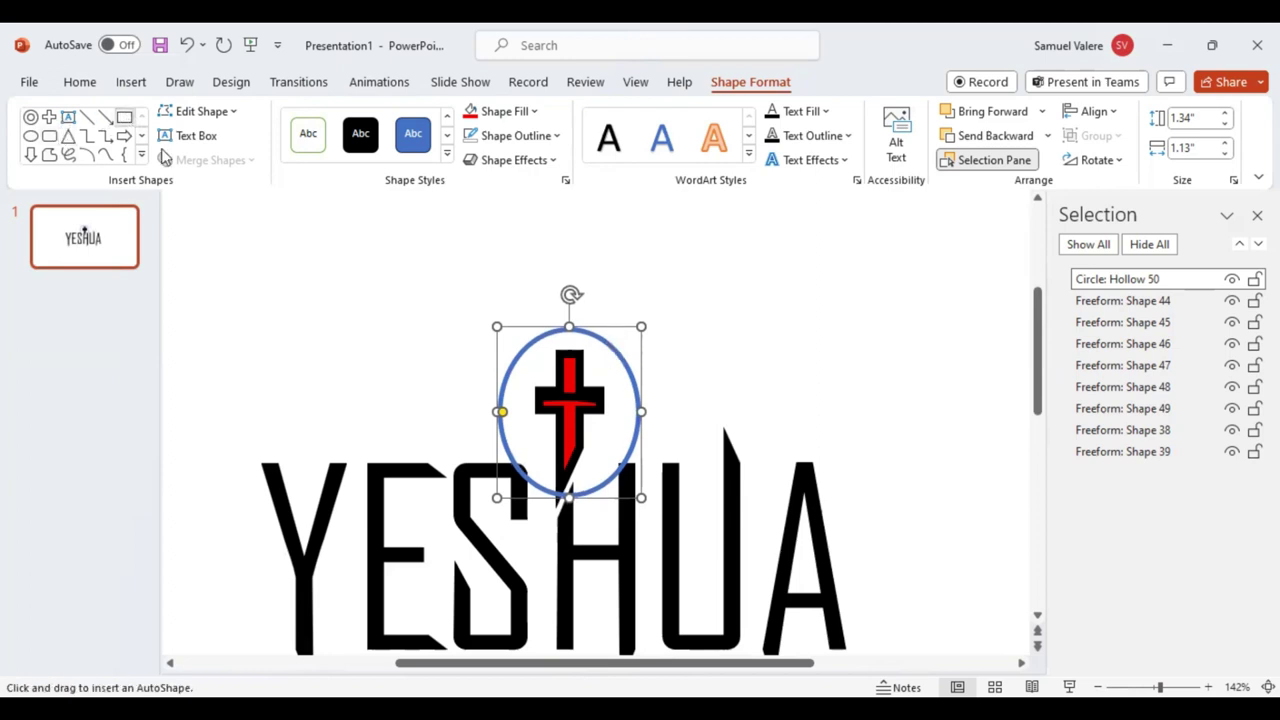
# Draw a thin rectangle bar across the ring and move it up slightly.
pyautogui.moveTo(470, 416); pyautogui.dragTo(676, 424)
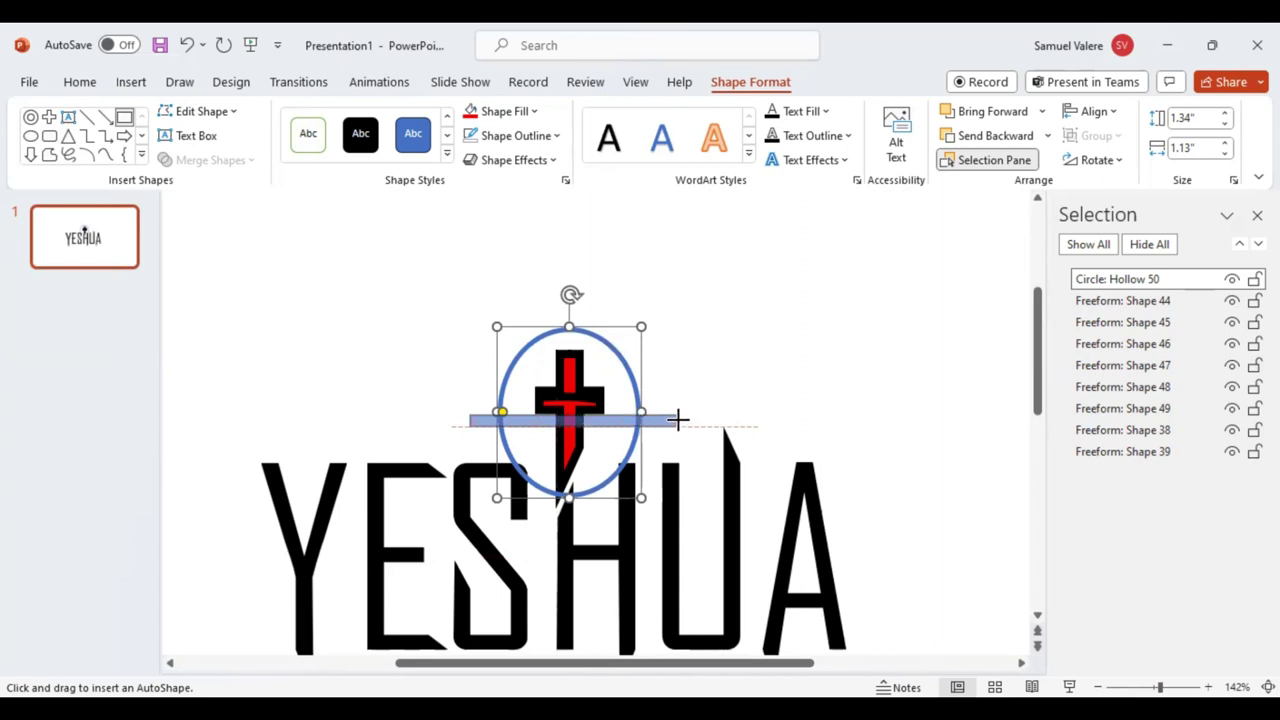
pyautogui.moveTo(678, 419); pyautogui.dragTo(678, 422)
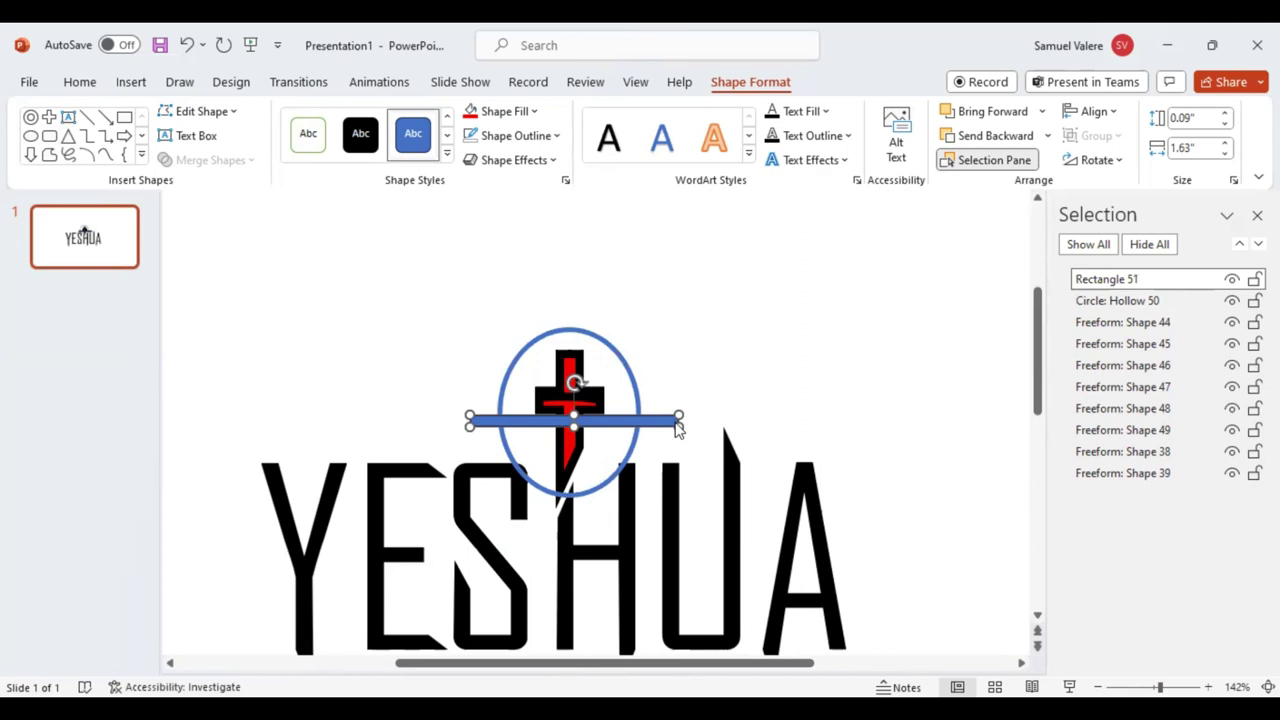
pyautogui.hotkey('ctrl', 'Up')
pyautogui.hotkey('ctrl', 'Up')
pyautogui.hotkey('ctrl', 'Up')
pyautogui.hotkey('ctrl', 'Up')
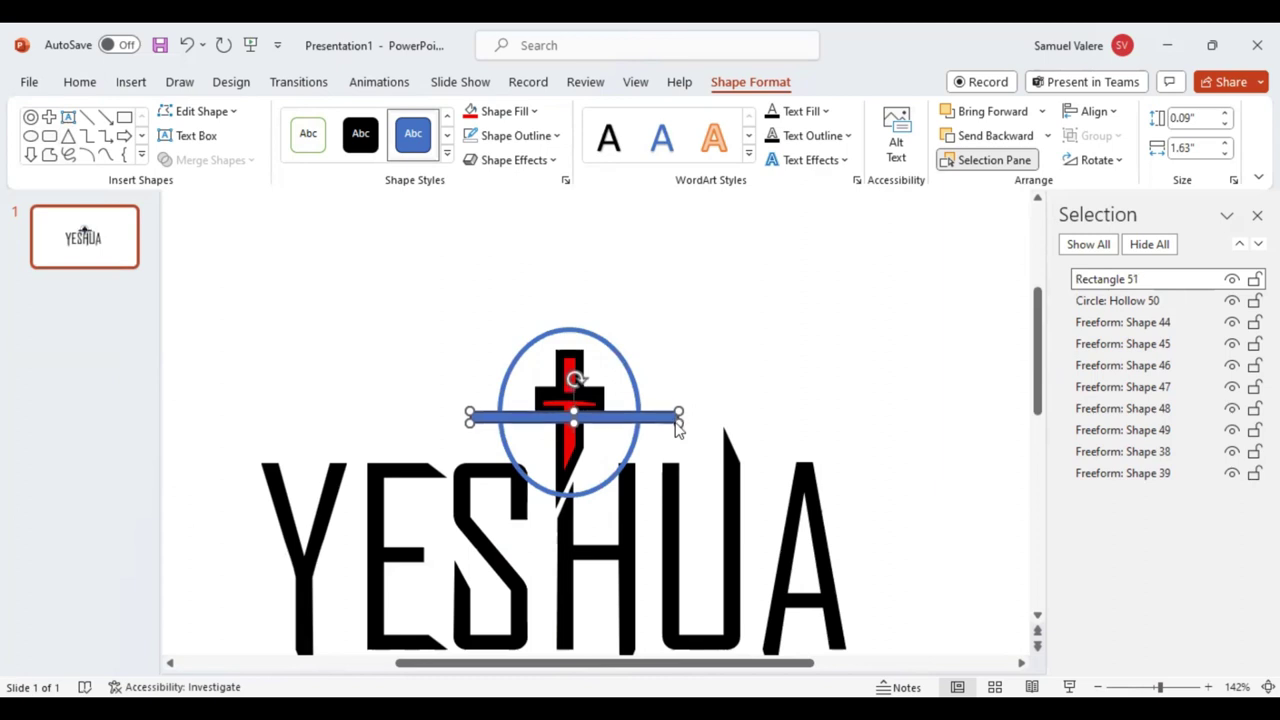
pyautogui.hotkey('ctrl', 'Up')
pyautogui.hotkey('ctrl', 'Up')
pyautogui.hotkey('ctrl', 'Up')
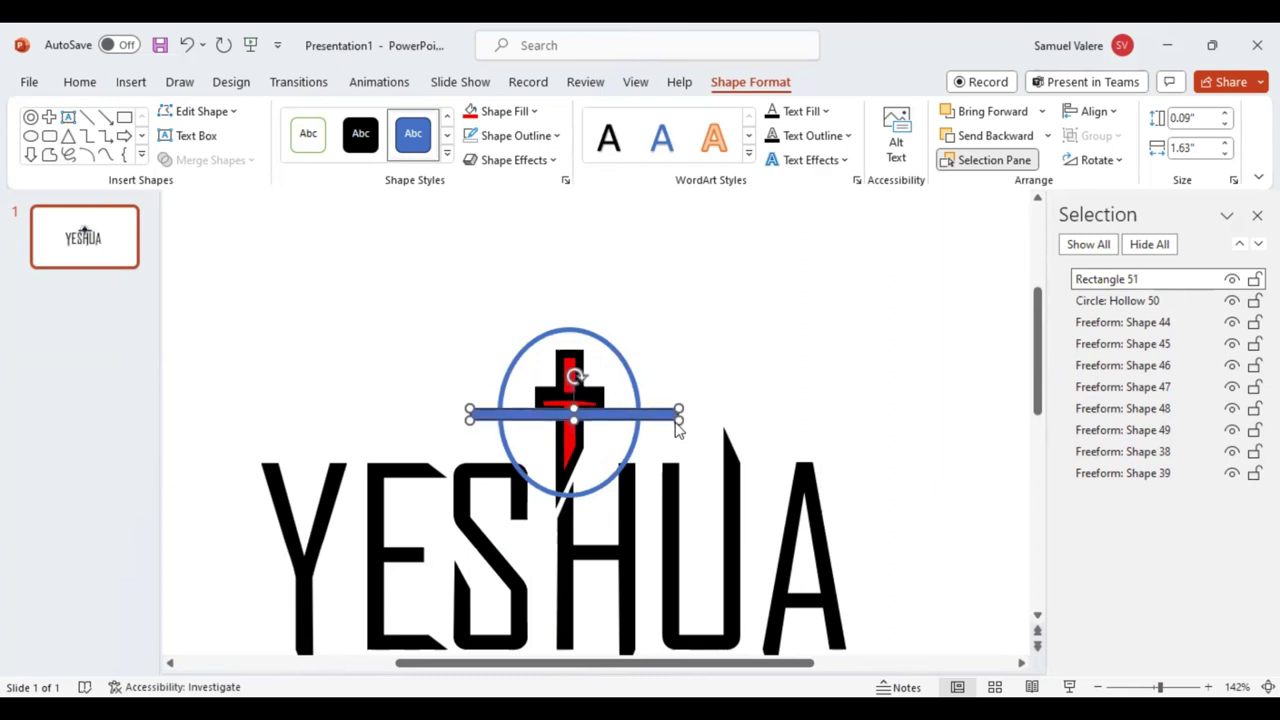
pyautogui.hotkey('ctrl', 'Up')
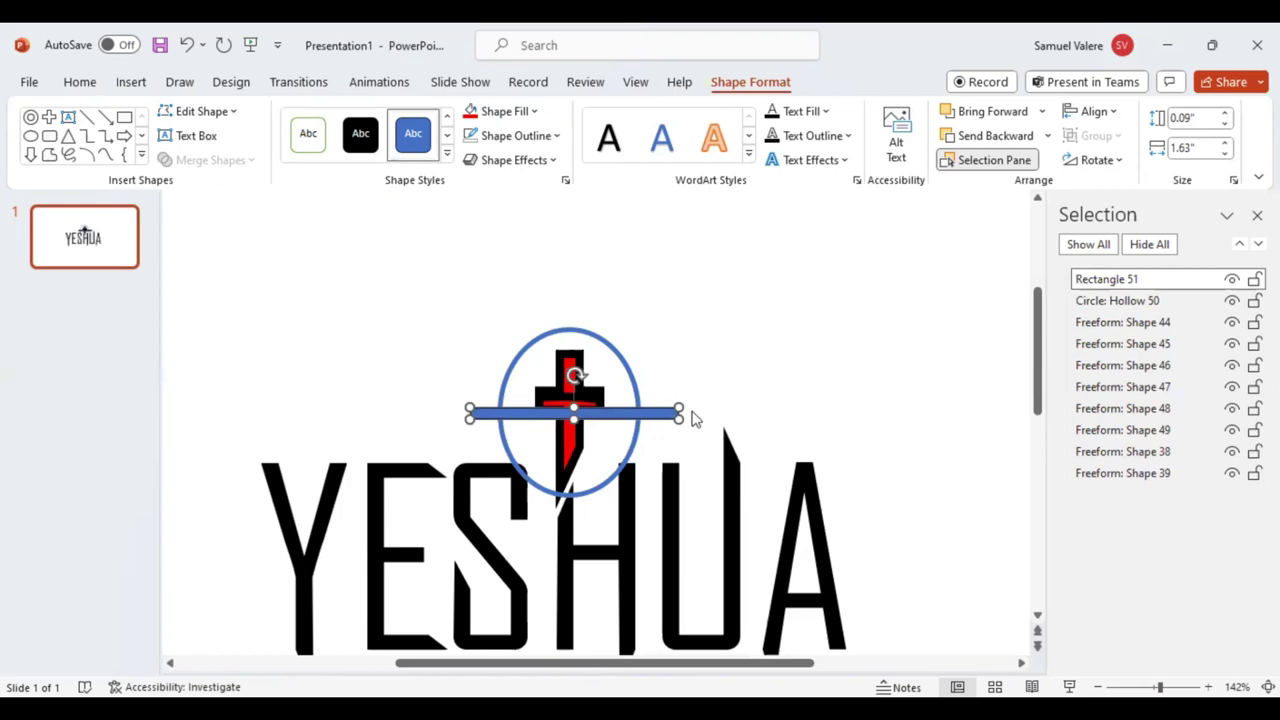
# Fragment the ring and bar together with Merge Shapes > Fragment.
pyautogui.click(626, 374)
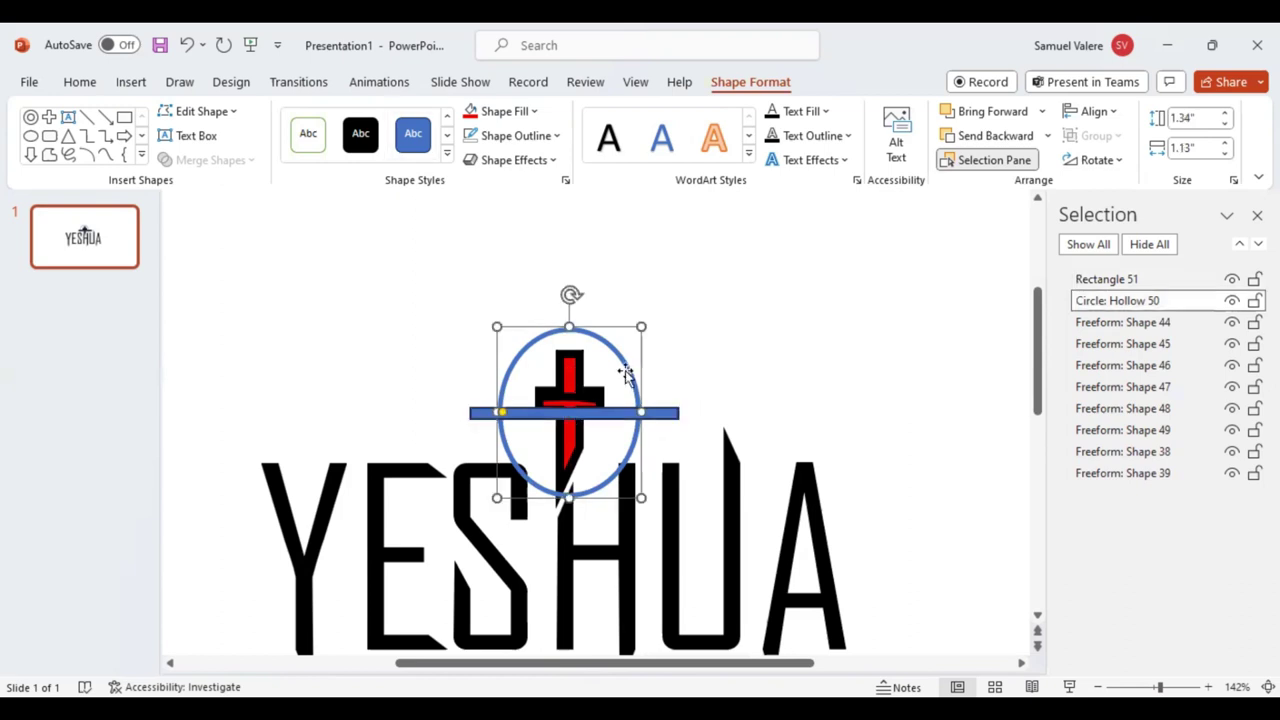
pyautogui.keyDown('shift'); pyautogui.click(623, 415); pyautogui.keyUp('shift')
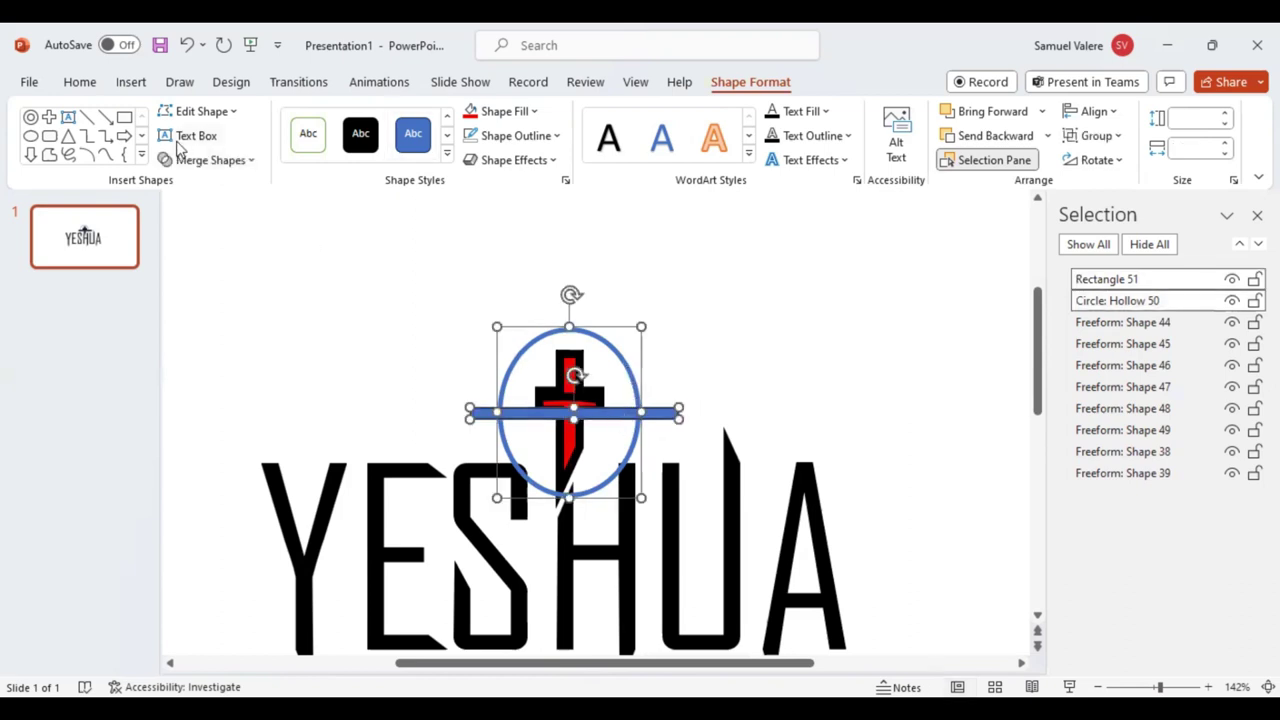
pyautogui.click(205, 160)
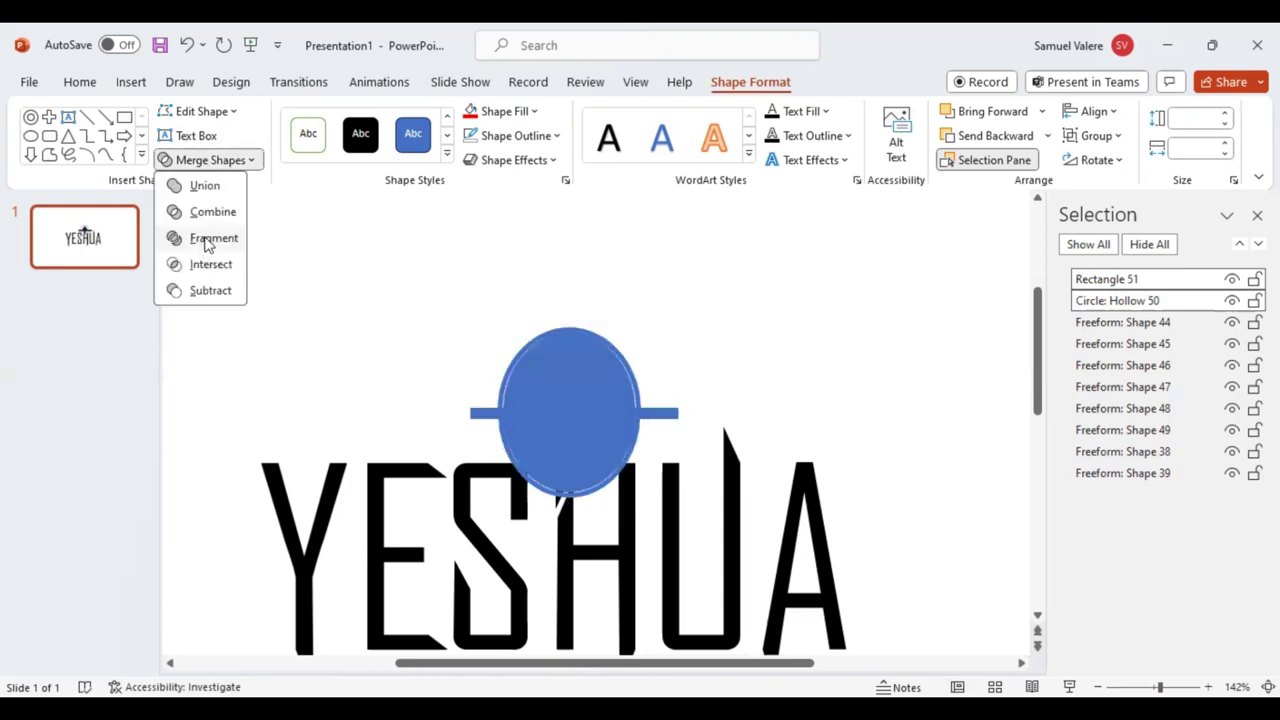
pyautogui.click(213, 238)
pyautogui.click(578, 370)
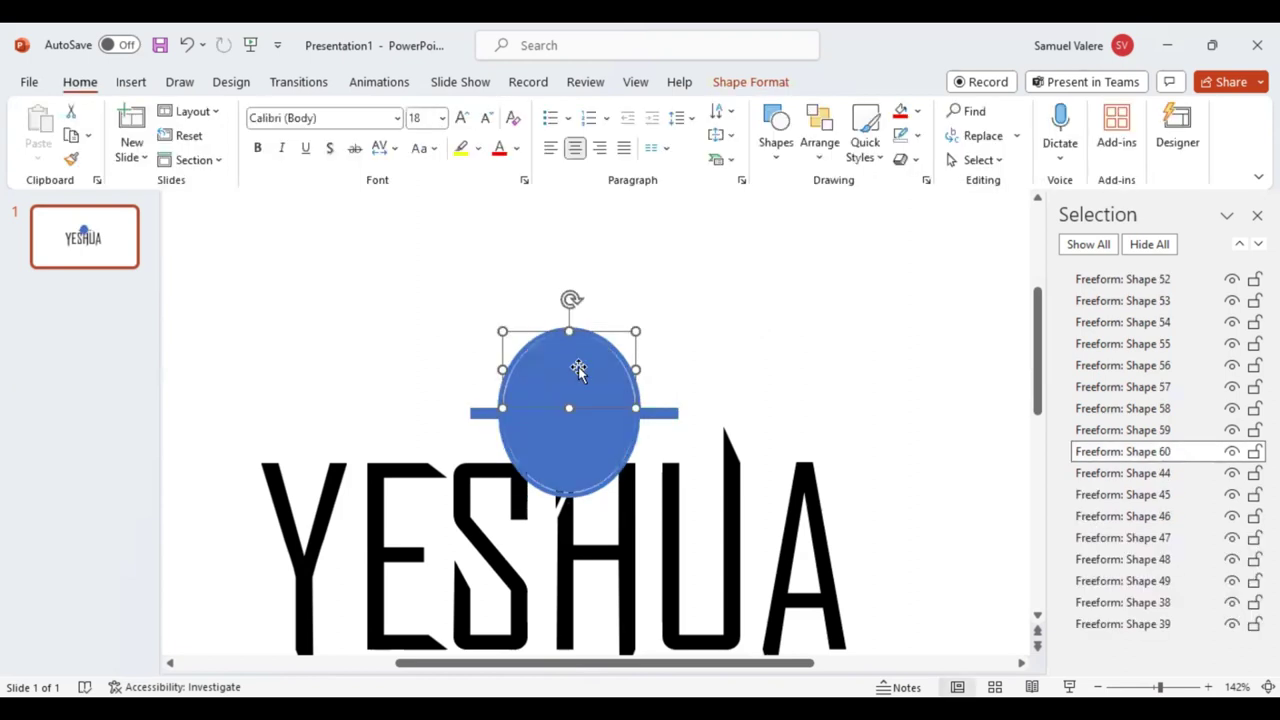
# Delete the top, lower half-disc, right bar and lower circle fragments.
pyautogui.press('Delete')
pyautogui.click(562, 432)
pyautogui.press('Delete')
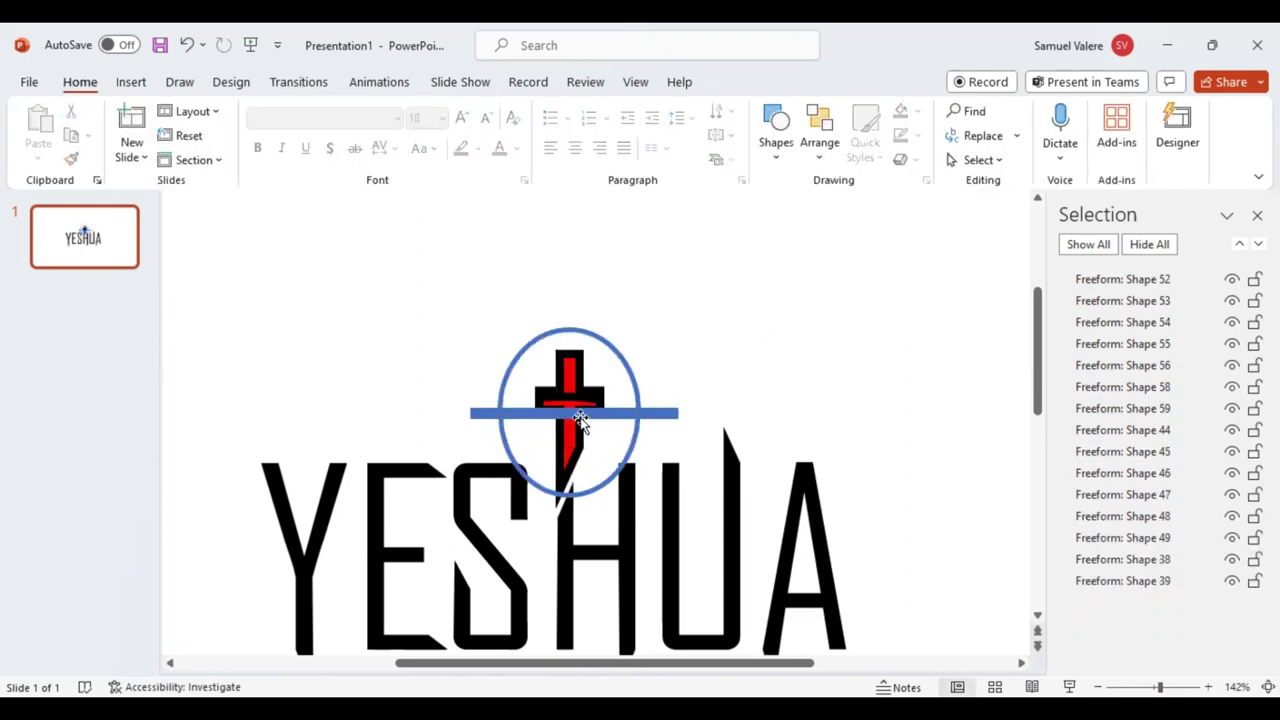
pyautogui.click(575, 412)
pyautogui.press('Delete')
pyautogui.click(672, 420)
pyautogui.press('Delete')
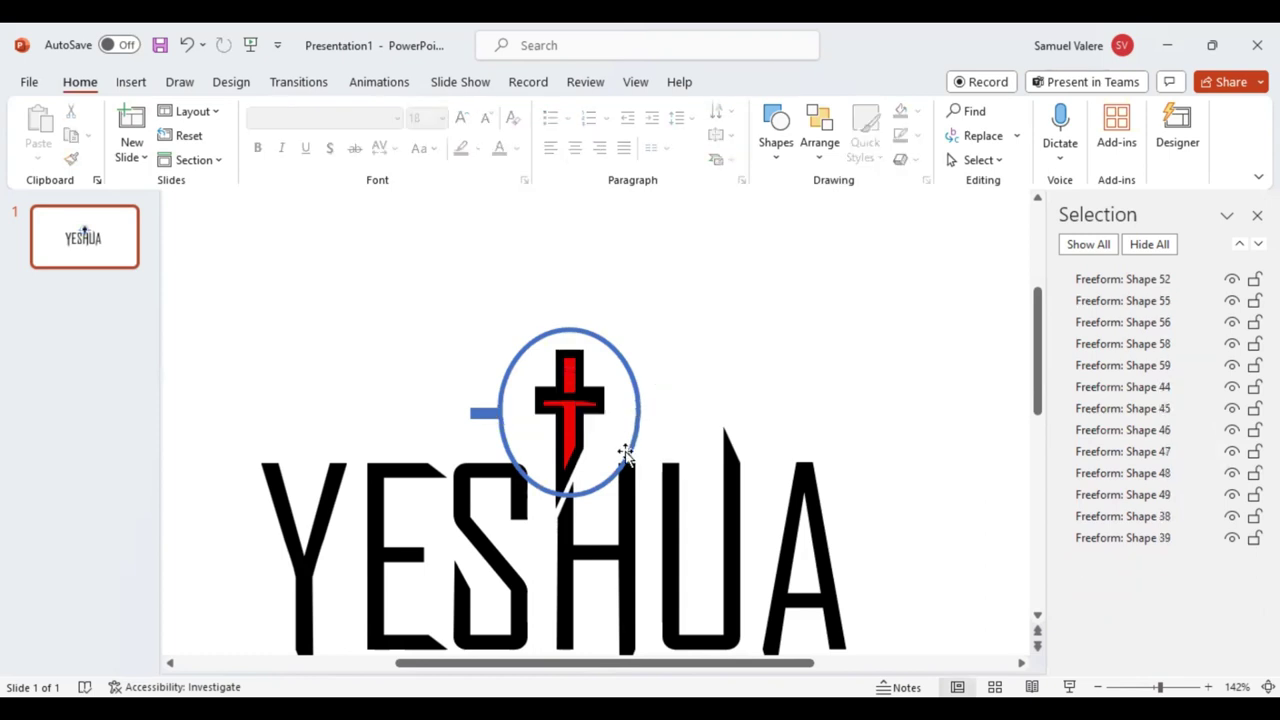
pyautogui.click(628, 452)
pyautogui.press('Delete')
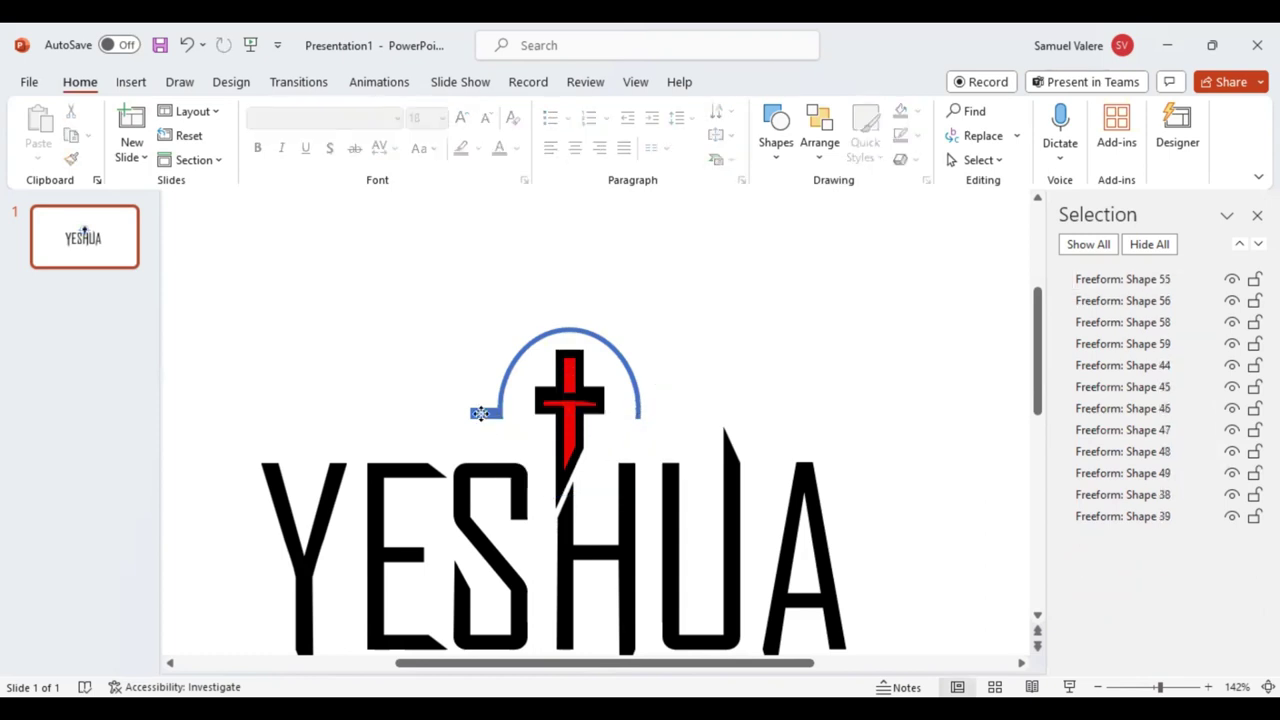
# Delete the left bar and remaining small fragments, leaving only the blue upper arc.
pyautogui.click(482, 413)
pyautogui.press('Delete')
pyautogui.click(498, 410)
pyautogui.press('Delete')
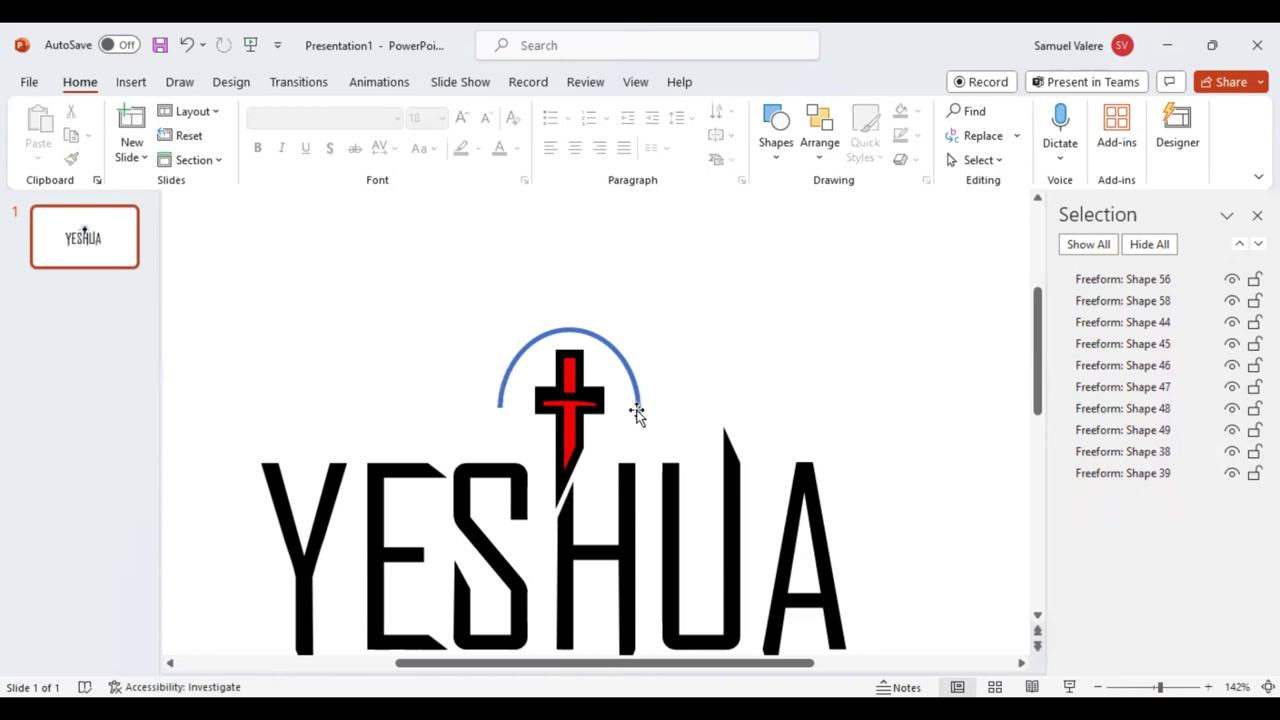
pyautogui.click(638, 413)
pyautogui.press('Delete')
pyautogui.click(632, 388)
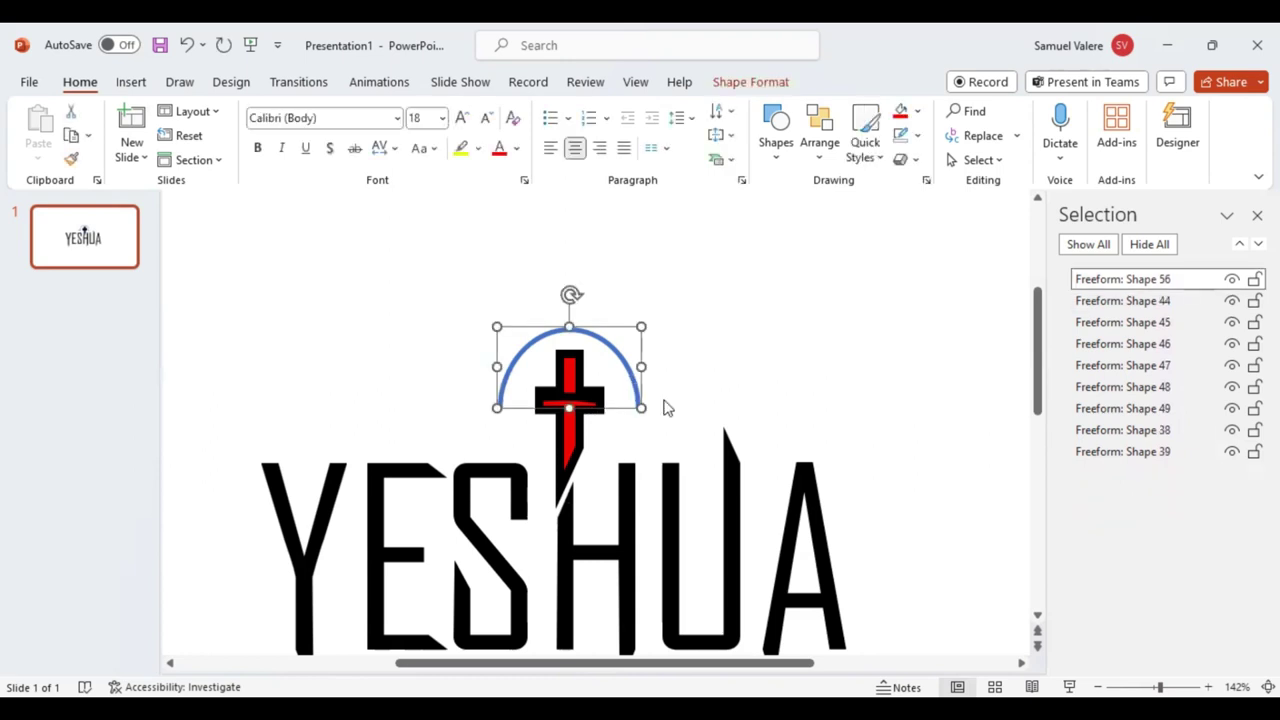
pyautogui.click(698, 397)
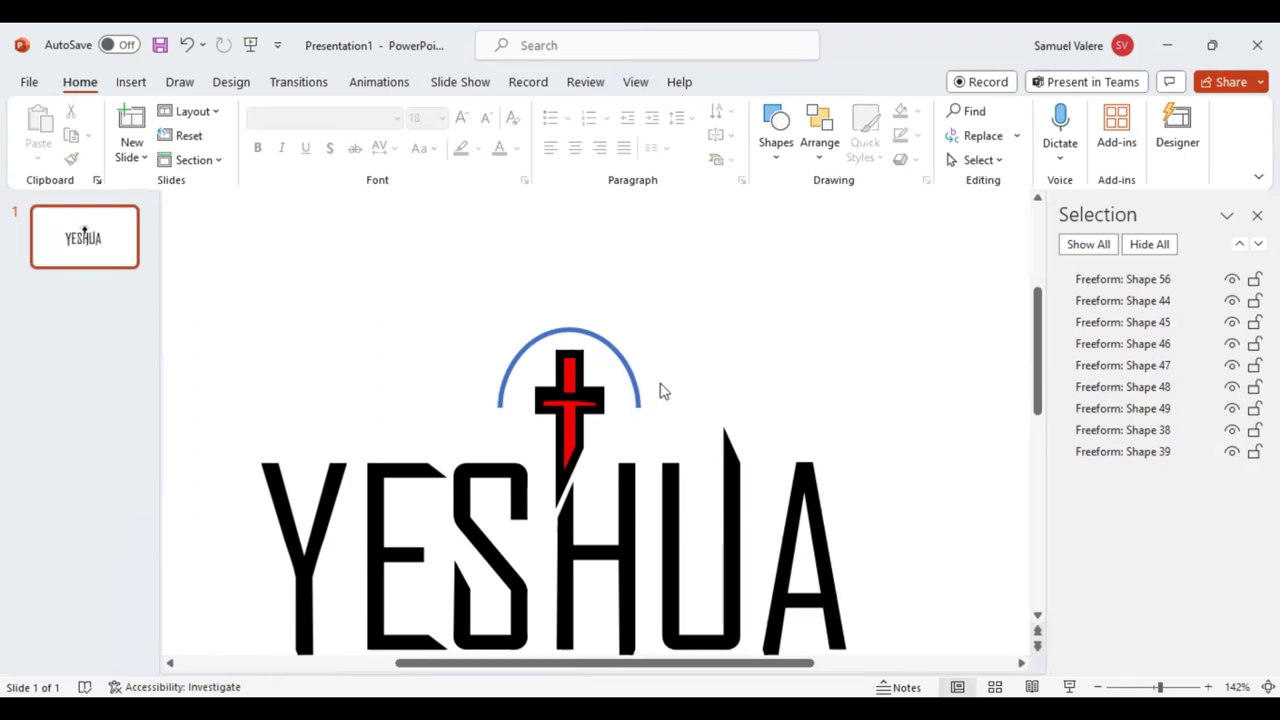
pyautogui.click(636, 395)
pyautogui.click(749, 393)
# Draw a Sun shape to the right of the logo.
pyautogui.click(131, 83)
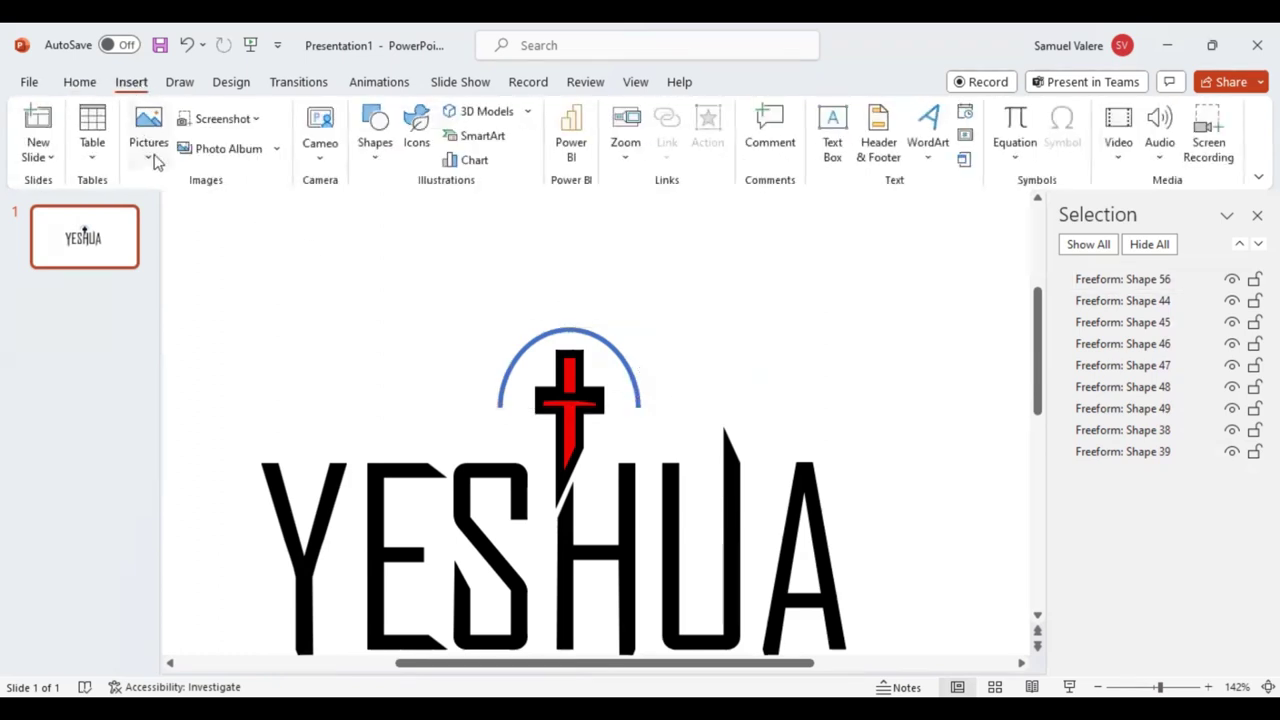
pyautogui.click(378, 160)
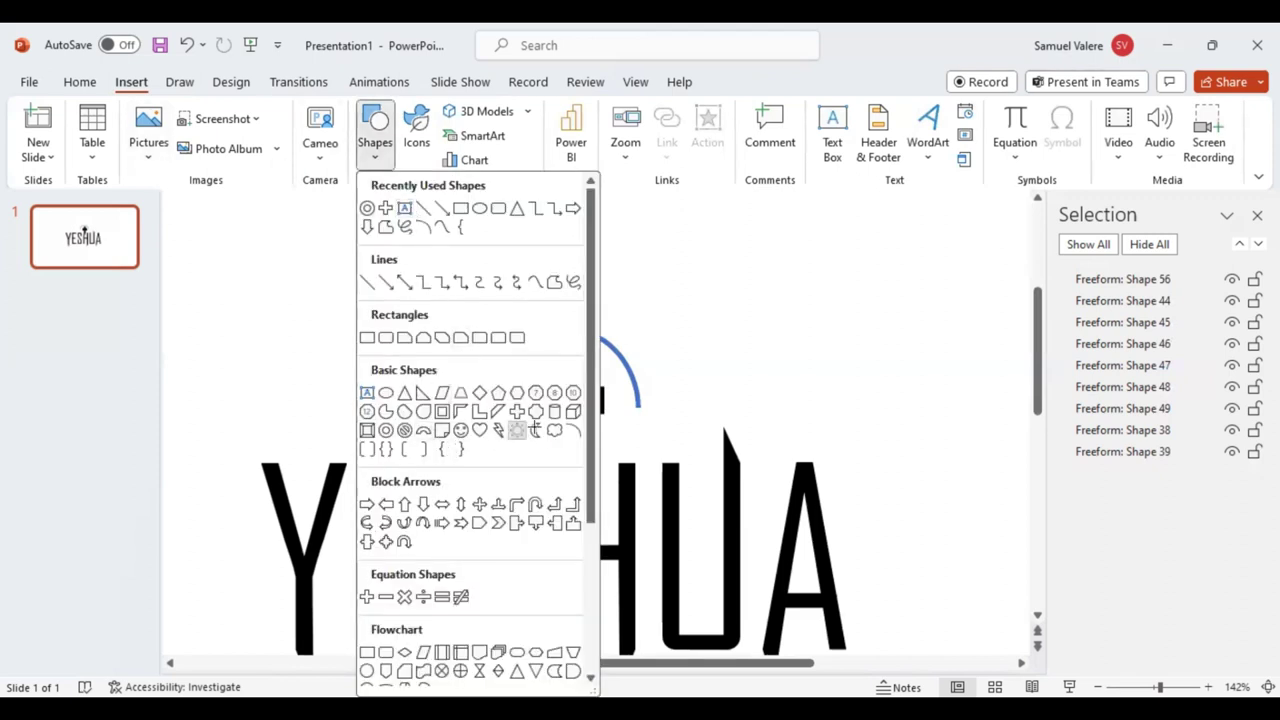
pyautogui.click(517, 431)
pyautogui.moveTo(766, 308)
pyautogui.mouseDown()
pyautogui.moveTo(846, 348)
pyautogui.moveTo(878, 434)
pyautogui.mouseUp()
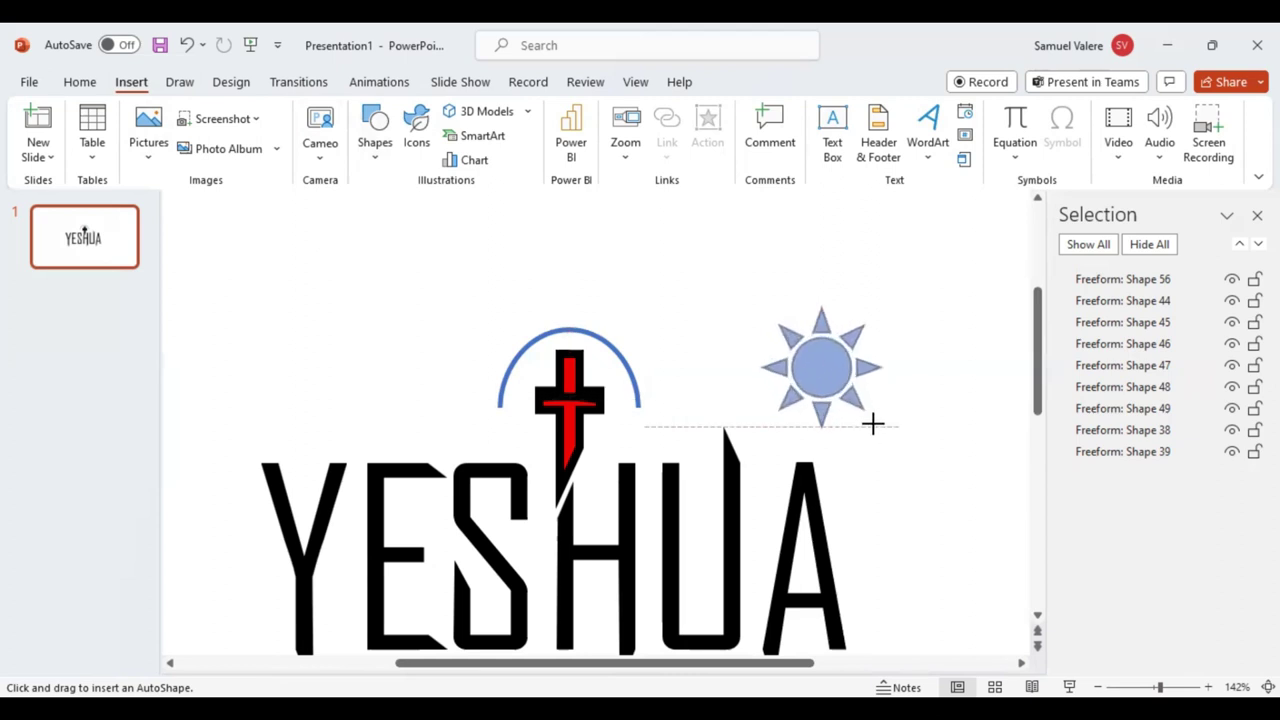
pyautogui.moveTo(878, 434); pyautogui.dragTo(905, 451)
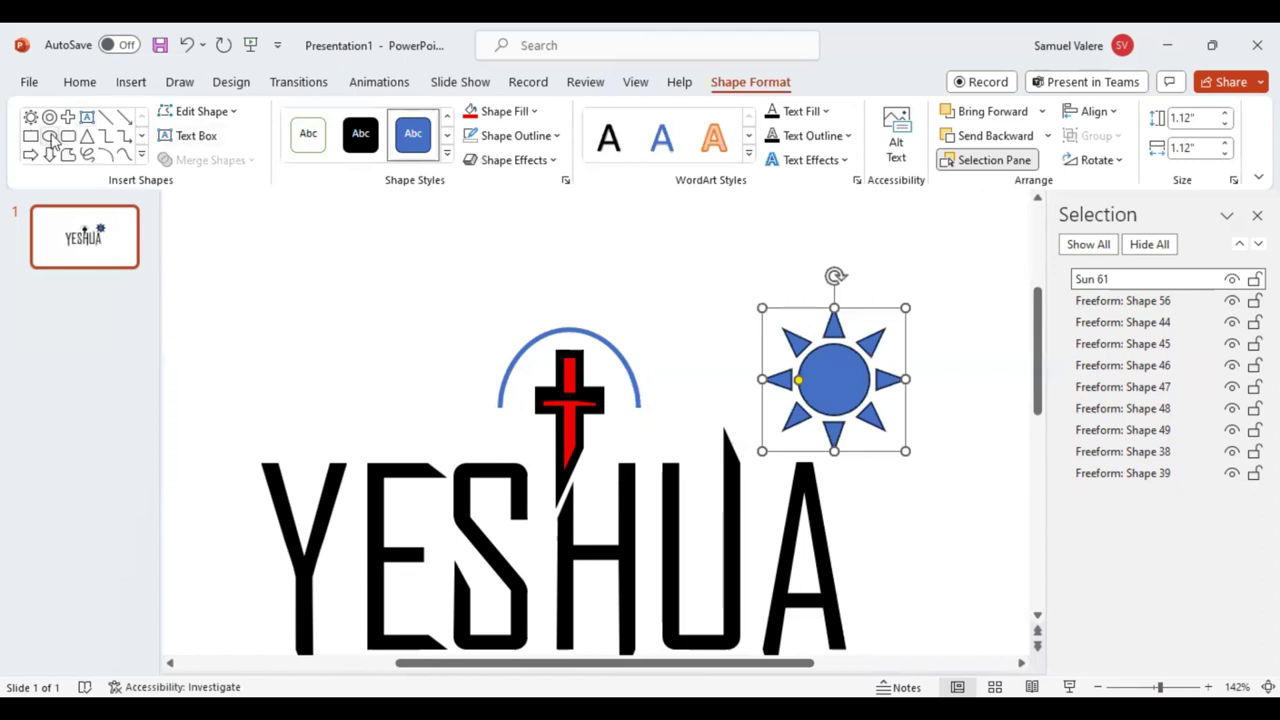
# Draw an oval over the sun's centre and enlarge it slightly, without merging yet.
pyautogui.click(49, 136)
pyautogui.moveTo(802, 358)
pyautogui.mouseDown()
pyautogui.moveTo(867, 390)
pyautogui.moveTo(872, 408)
pyautogui.moveTo(837, 379)
pyautogui.moveTo(870, 415)
pyautogui.moveTo(846, 397)
pyautogui.mouseUp()
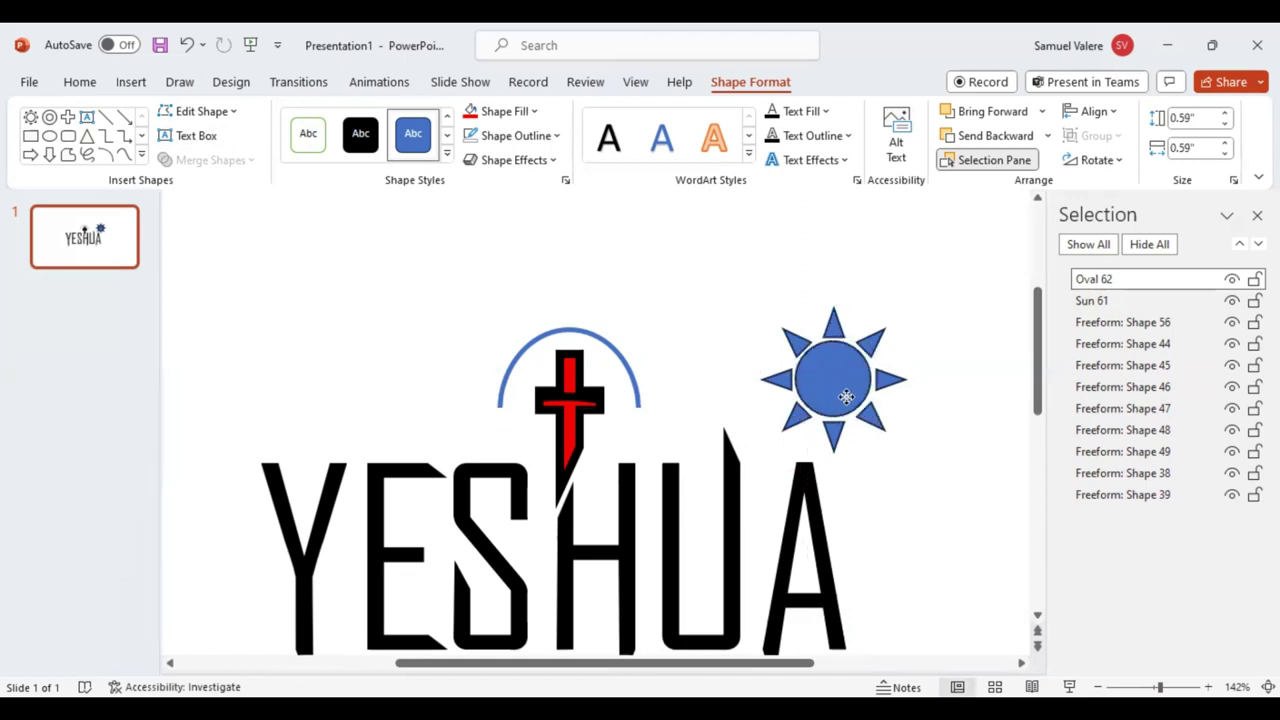
pyautogui.click(846, 397)
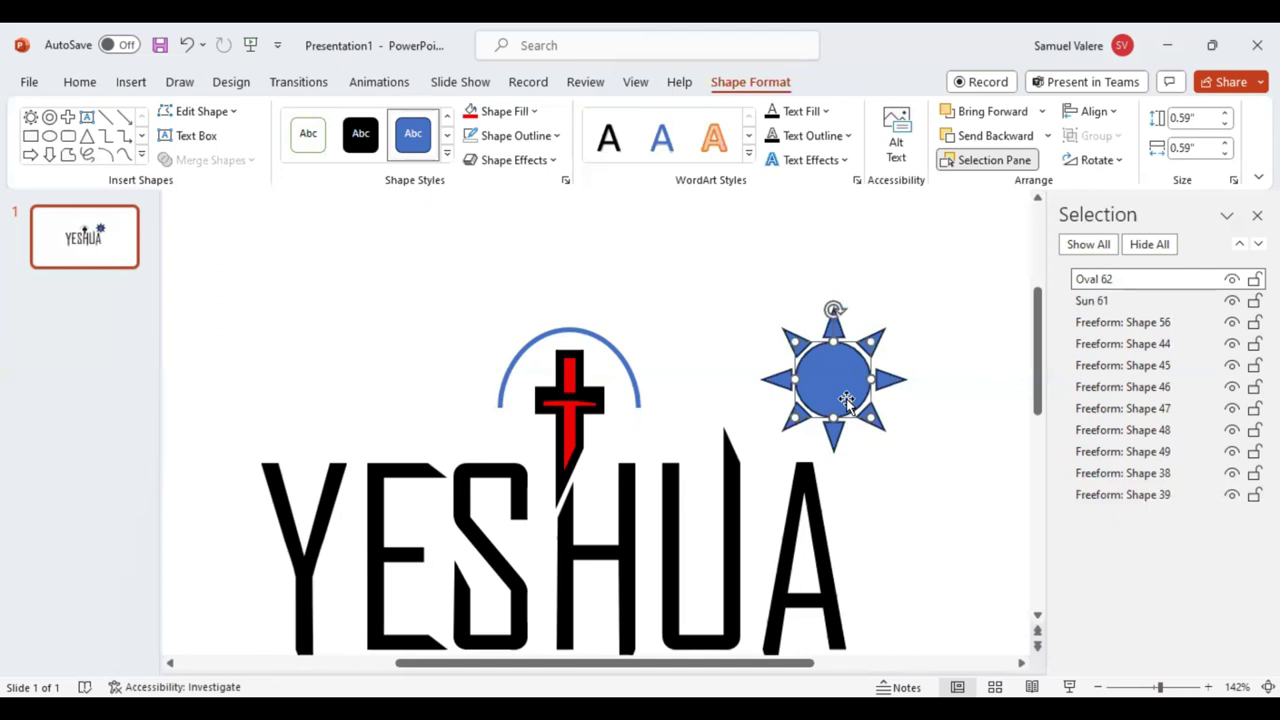
pyautogui.keyDown('shift'); pyautogui.click(884, 385); pyautogui.keyUp('shift')
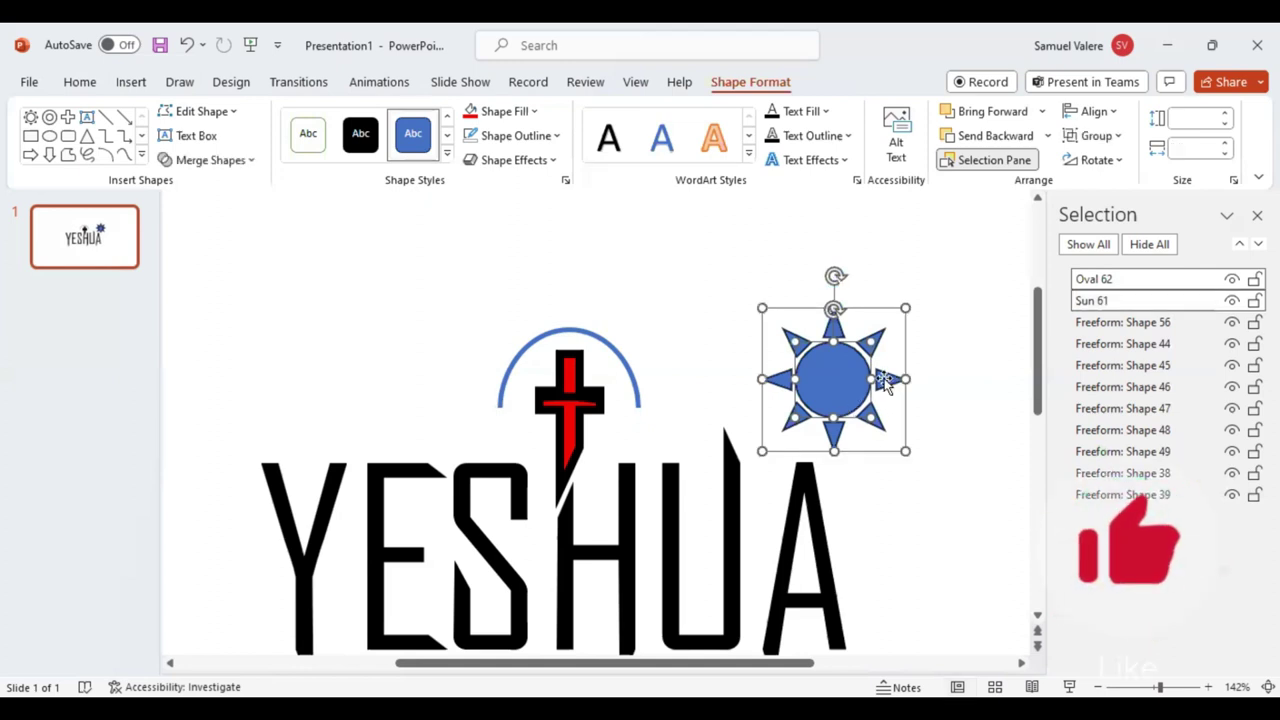
pyautogui.click(220, 162)
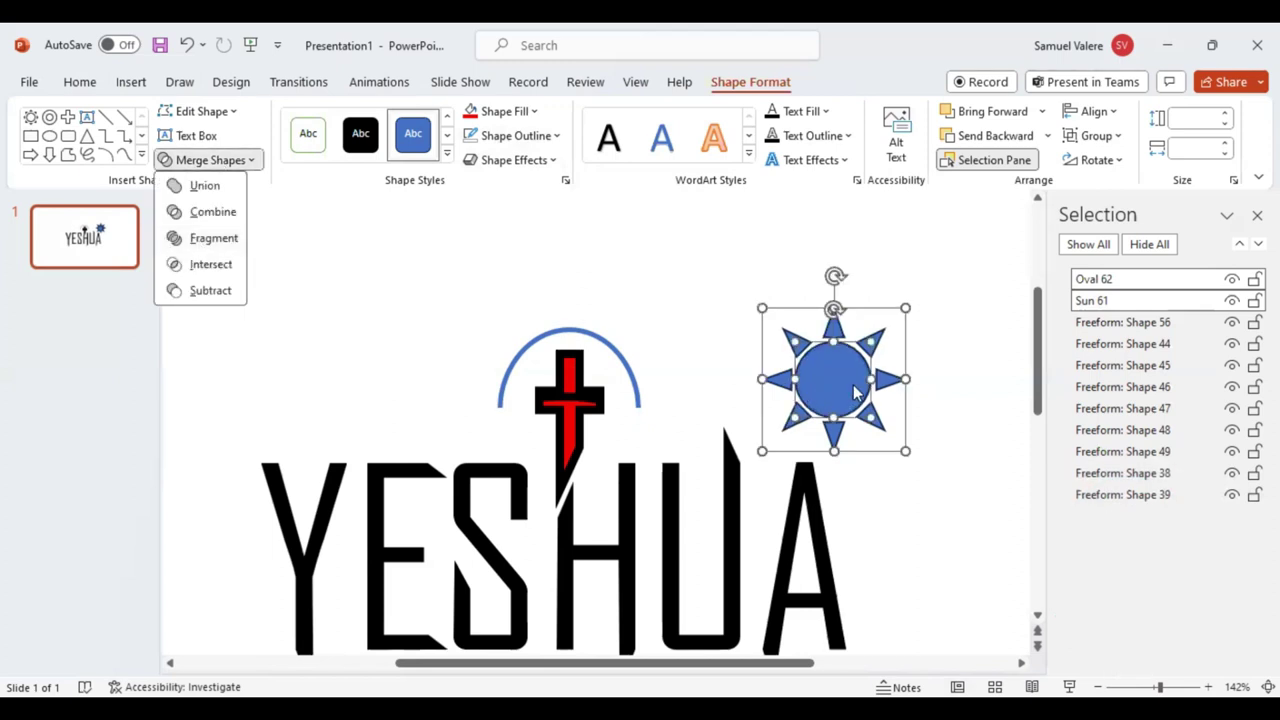
pyautogui.press('Up')
pyautogui.click(822, 382)
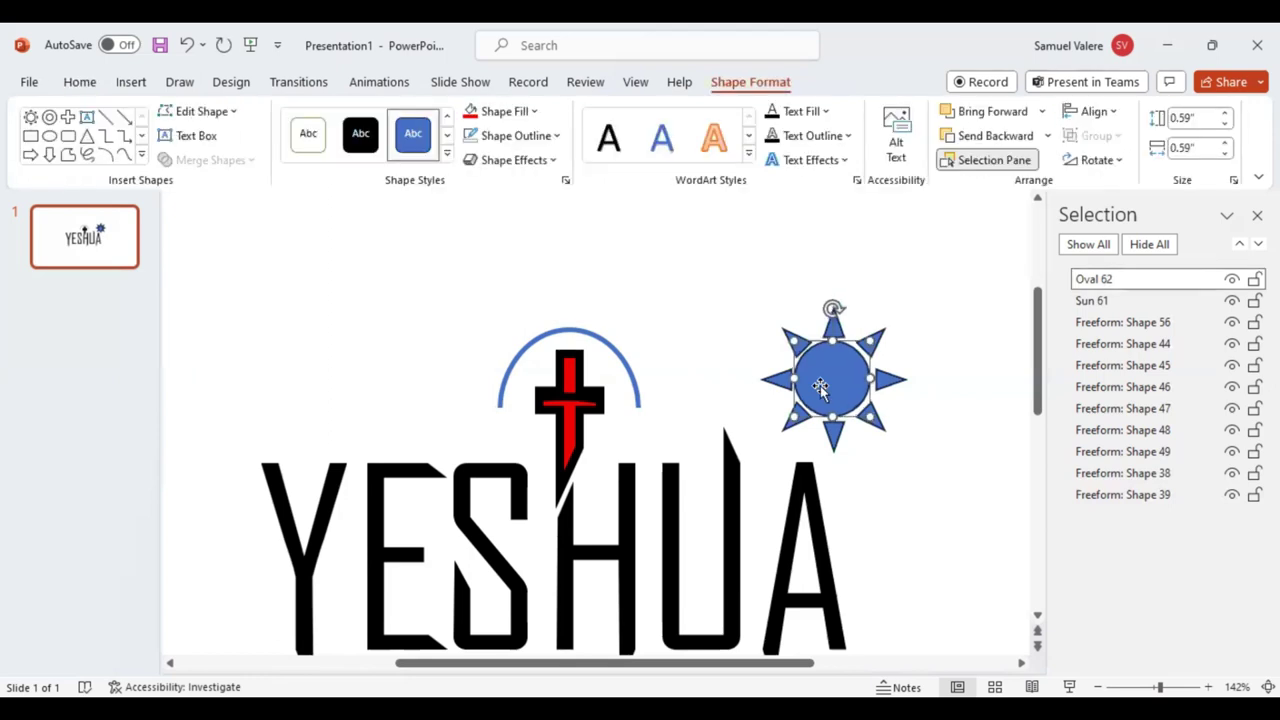
pyautogui.moveTo(870, 418); pyautogui.dragTo(872, 420)
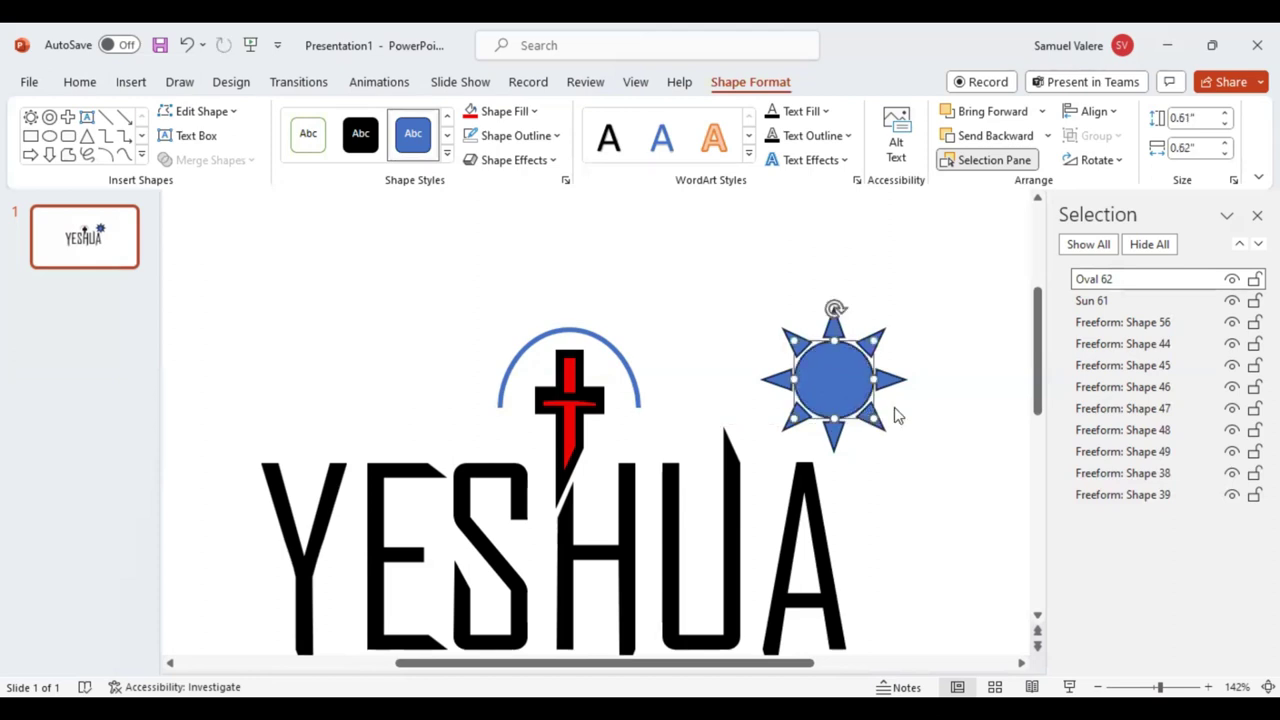
# Fragment the sun and oval, keeping only the top triangular ray and deleting the rest.
pyautogui.keyDown('shift'); pyautogui.click(897, 380); pyautogui.keyUp('shift')
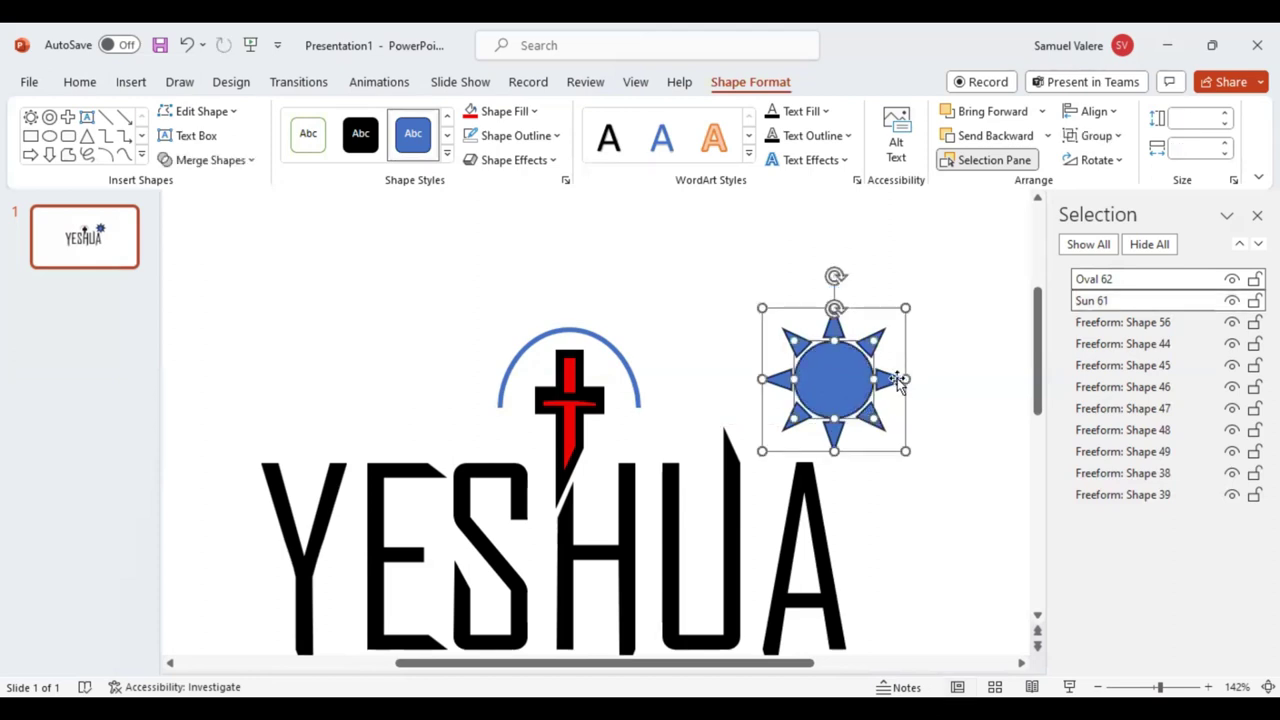
pyautogui.click(196, 161)
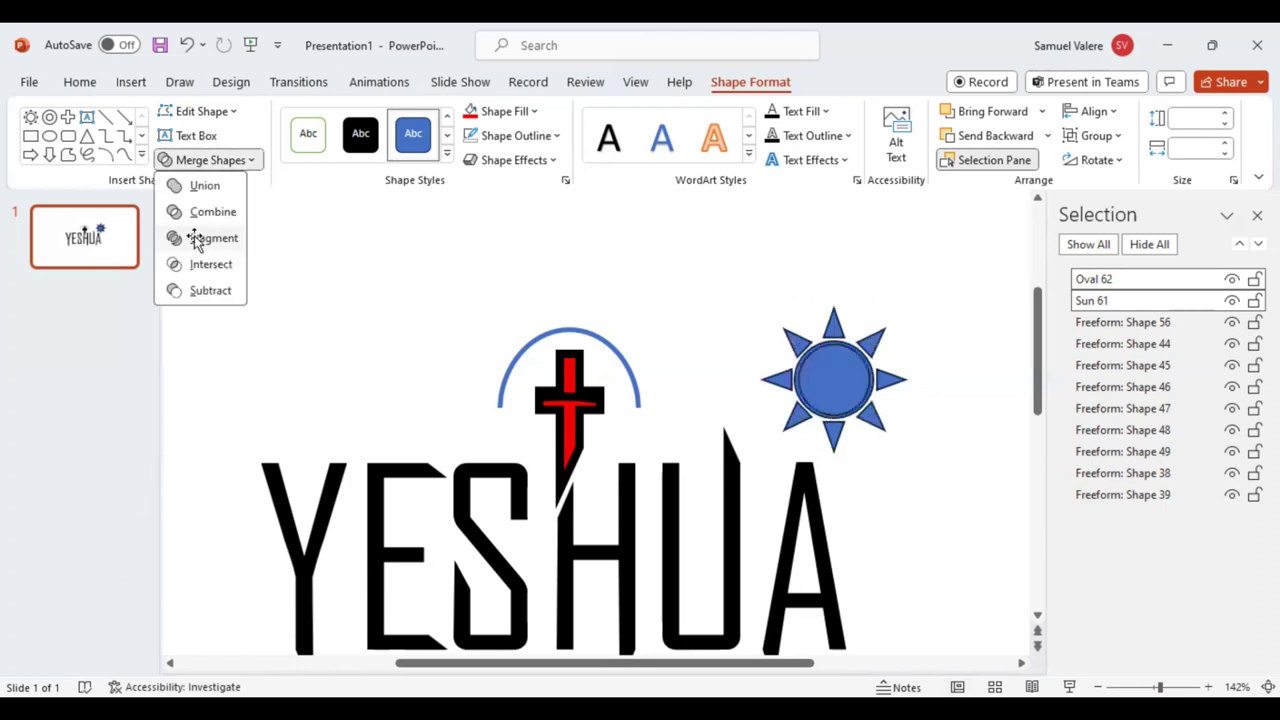
pyautogui.press('Return')
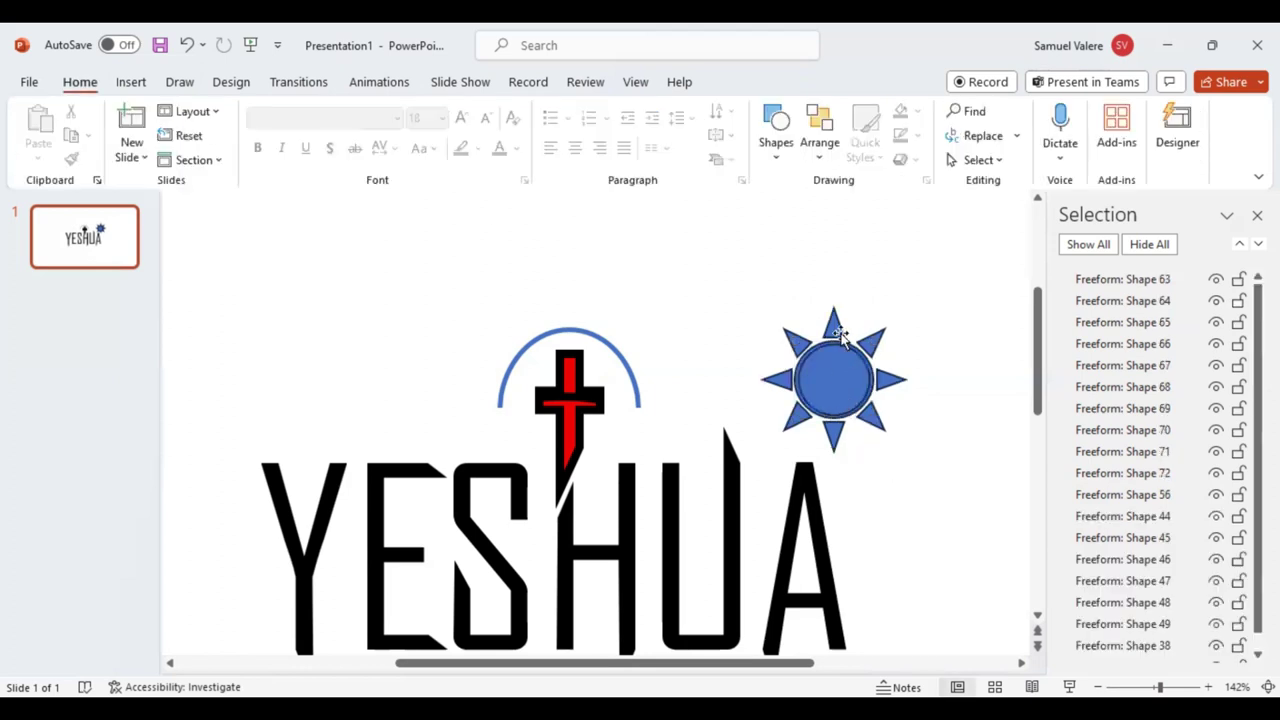
pyautogui.moveTo(830, 328); pyautogui.dragTo(688, 296)
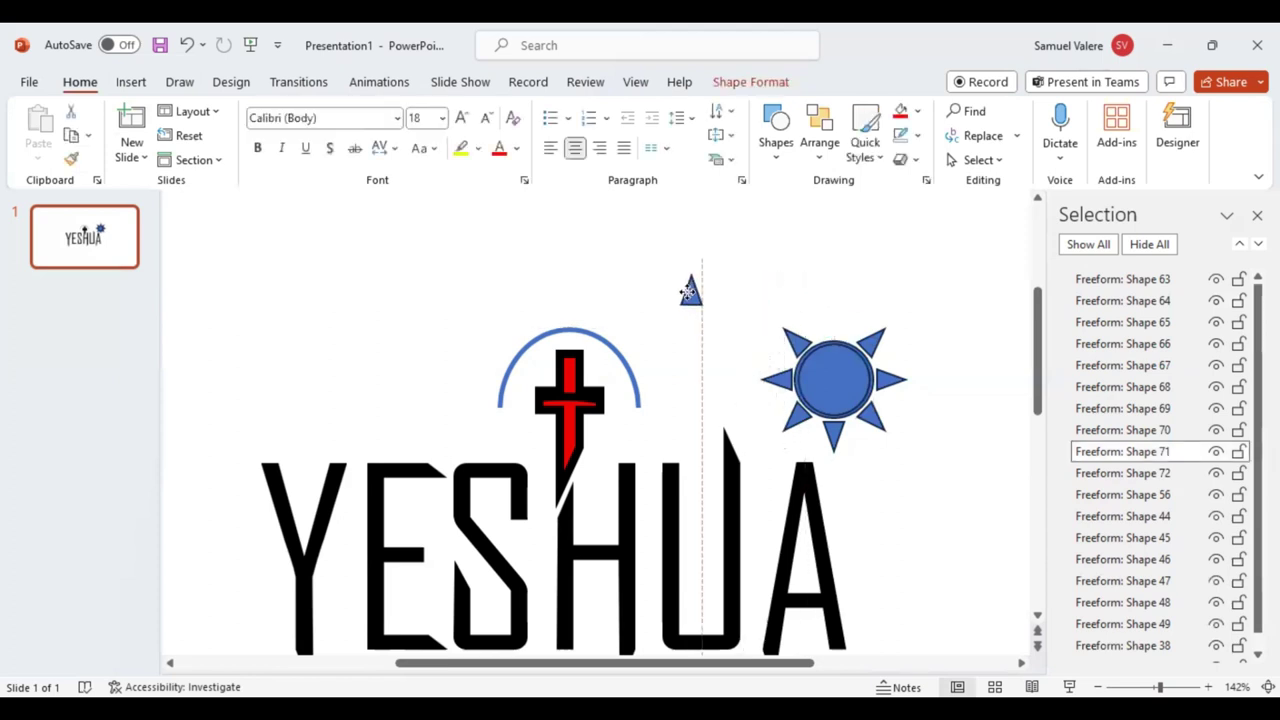
pyautogui.moveTo(738, 330); pyautogui.dragTo(937, 453)
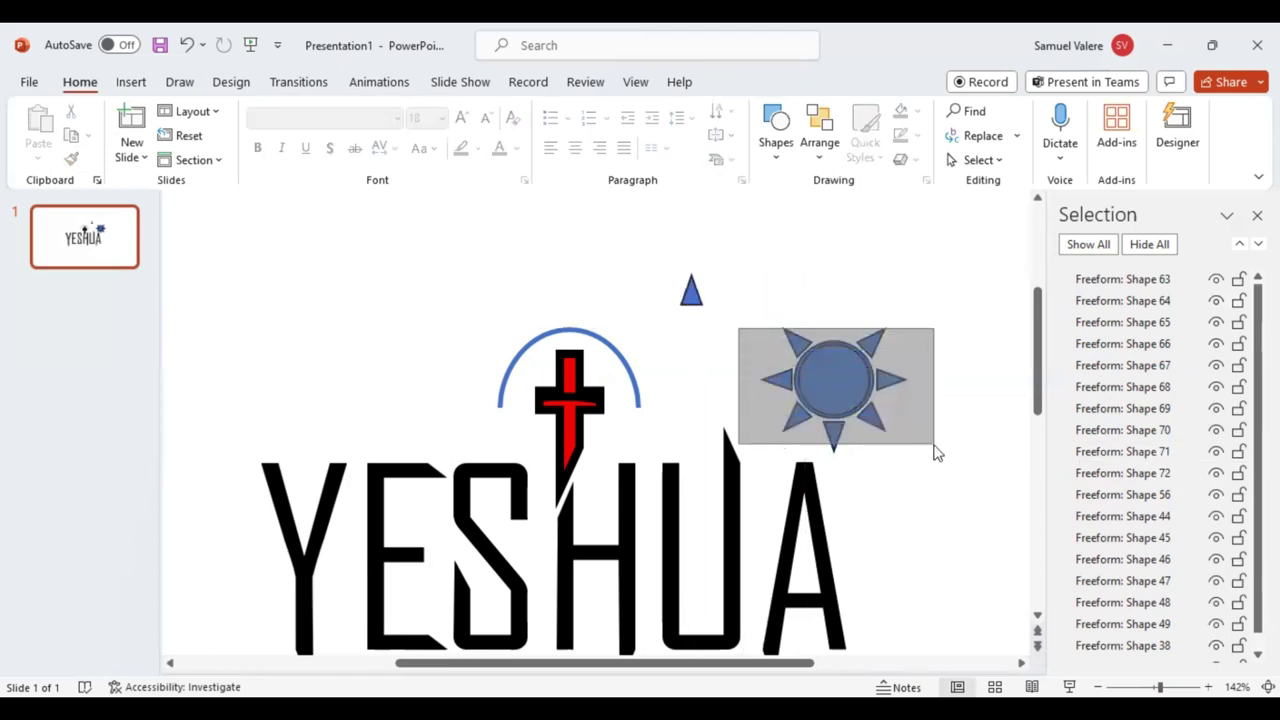
pyautogui.press('Delete')
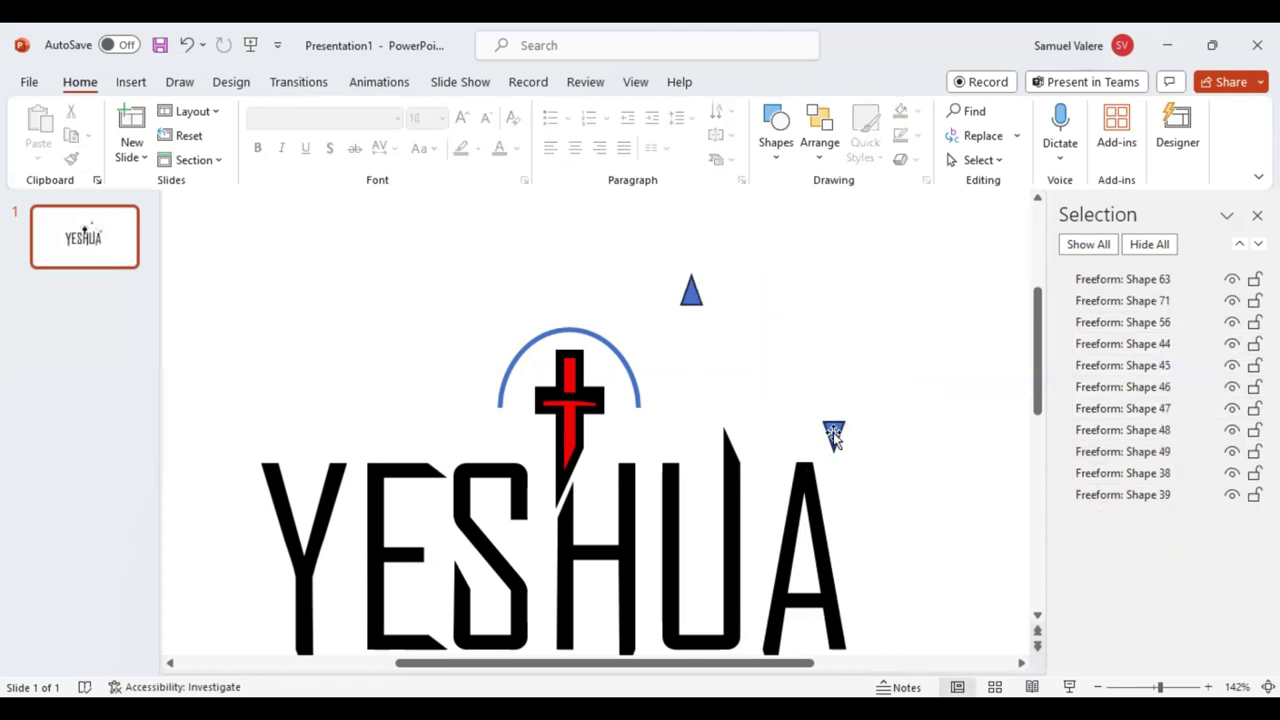
pyautogui.click(834, 434)
pyautogui.press('Delete')
# Make the triangle black with no outline and move it beside the arc.
pyautogui.click(694, 290)
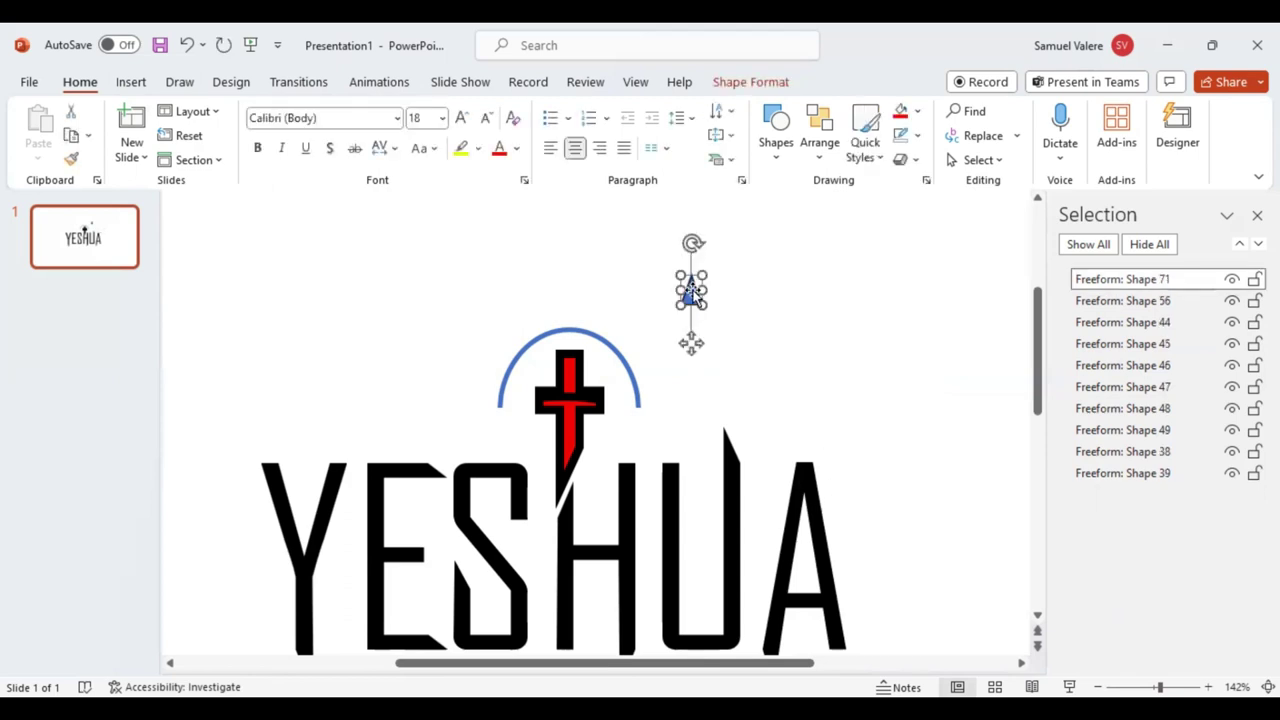
pyautogui.click(745, 84)
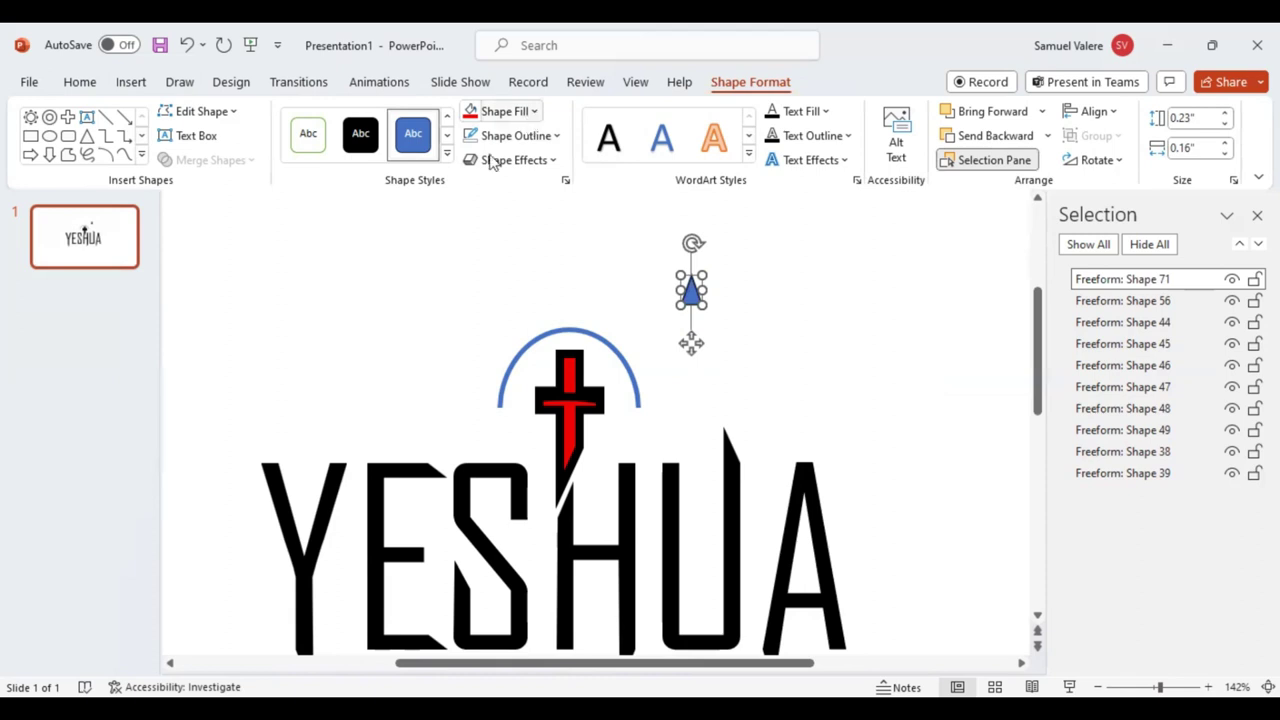
pyautogui.click(505, 111)
pyautogui.click(484, 157)
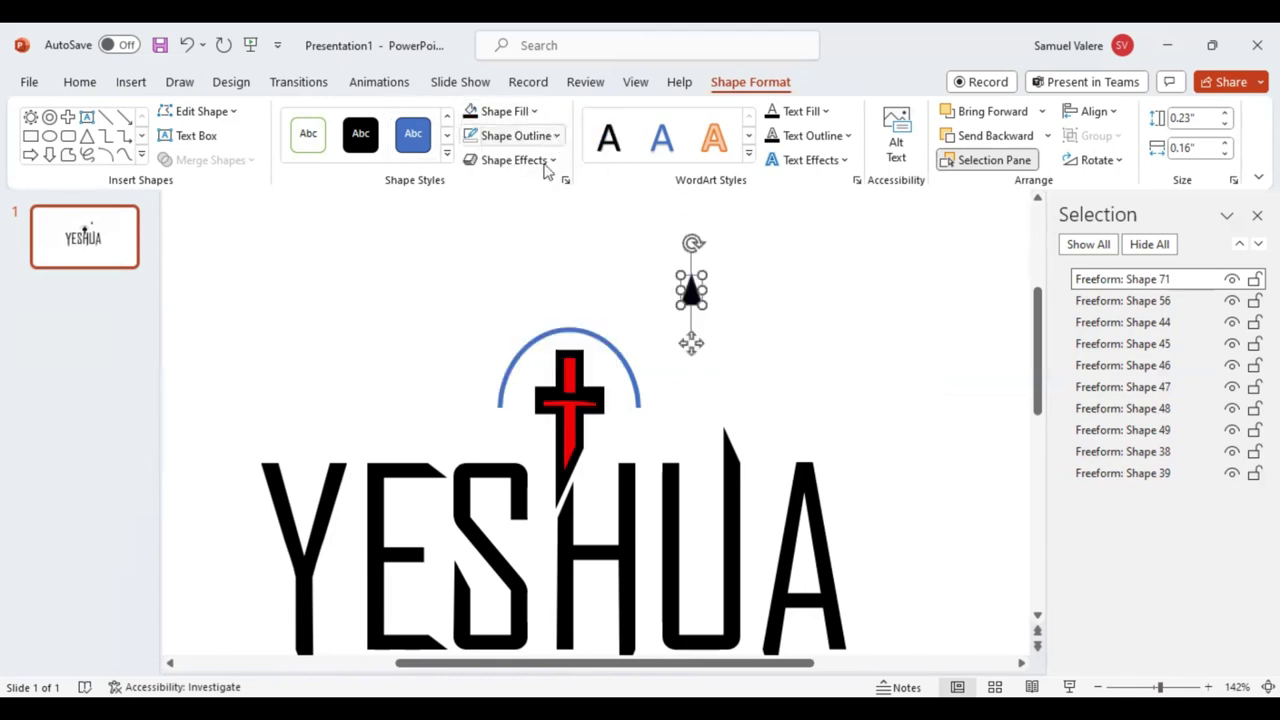
pyautogui.click(515, 135)
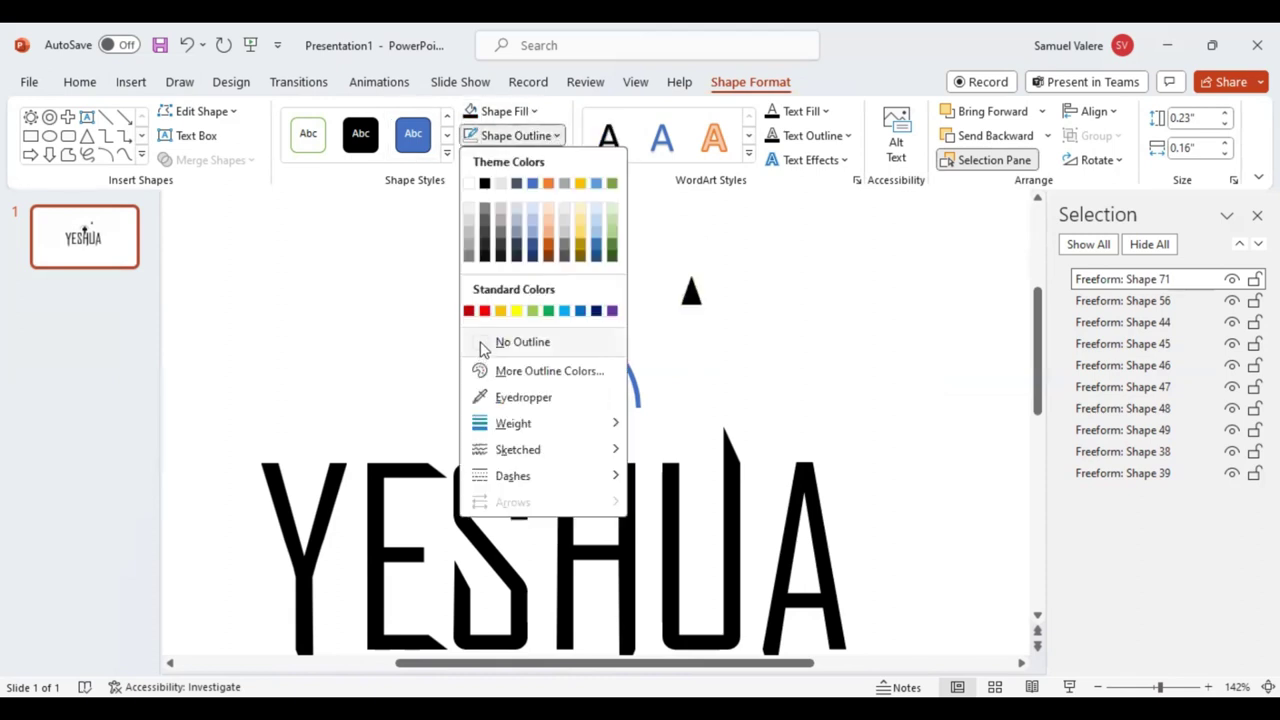
pyautogui.click(484, 342)
pyautogui.moveTo(690, 295); pyautogui.dragTo(660, 345)
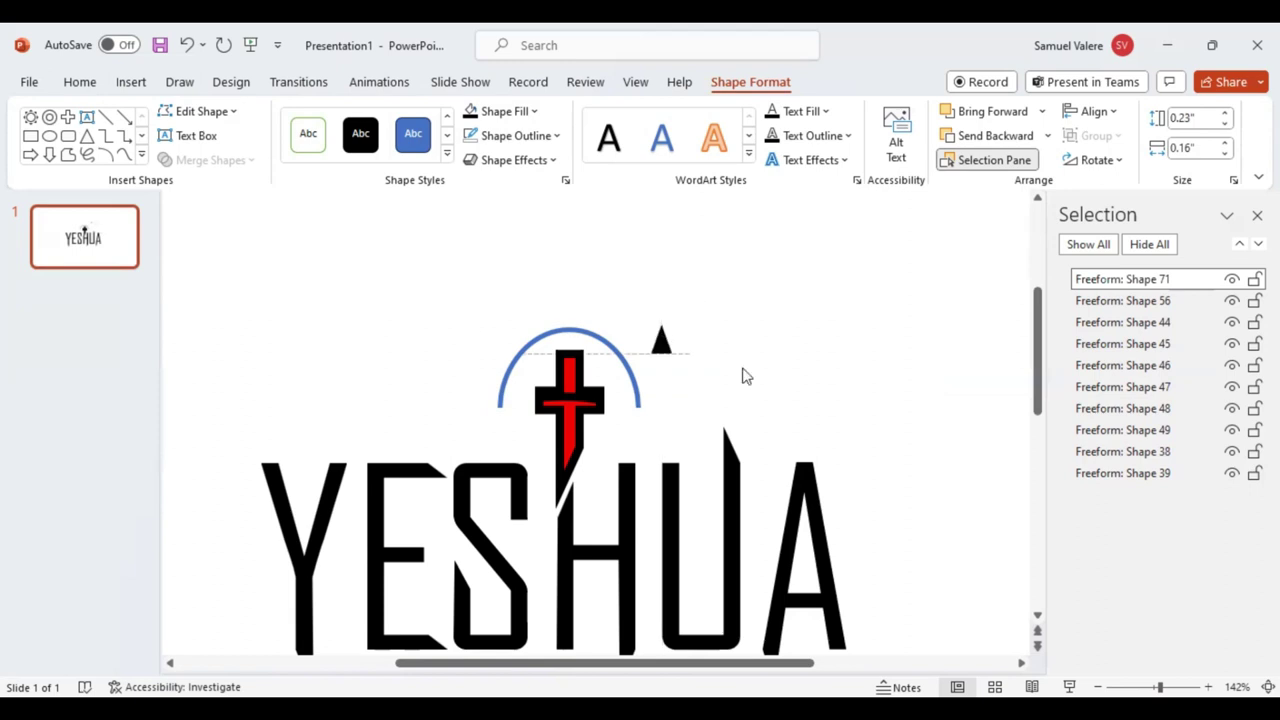
pyautogui.click(1172, 687)
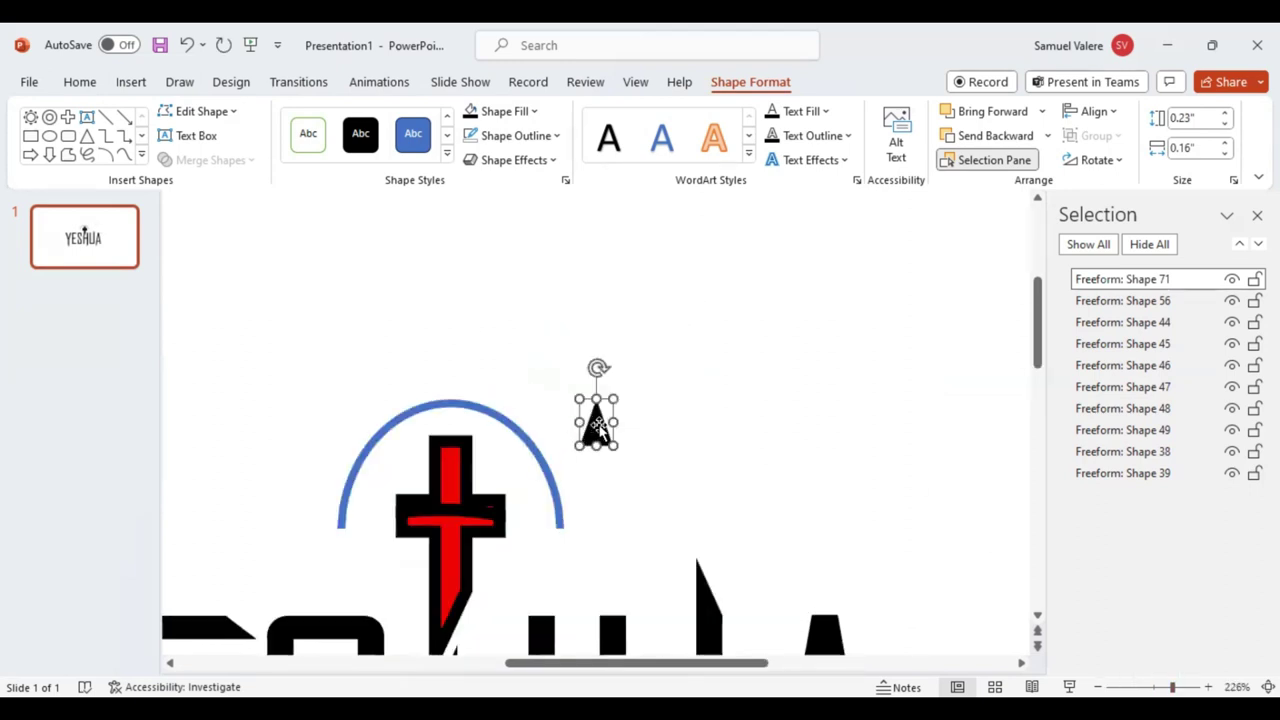
# Rotate the black triangle outward and place it at the arc's right end.
pyautogui.moveTo(597, 362)
pyautogui.mouseDown()
pyautogui.moveTo(630, 408)
pyautogui.moveTo(644, 396)
pyautogui.mouseUp()
pyautogui.moveTo(587, 428)
pyautogui.mouseDown()
pyautogui.moveTo(588, 497)
pyautogui.moveTo(647, 492)
pyautogui.moveTo(588, 505)
pyautogui.mouseUp()
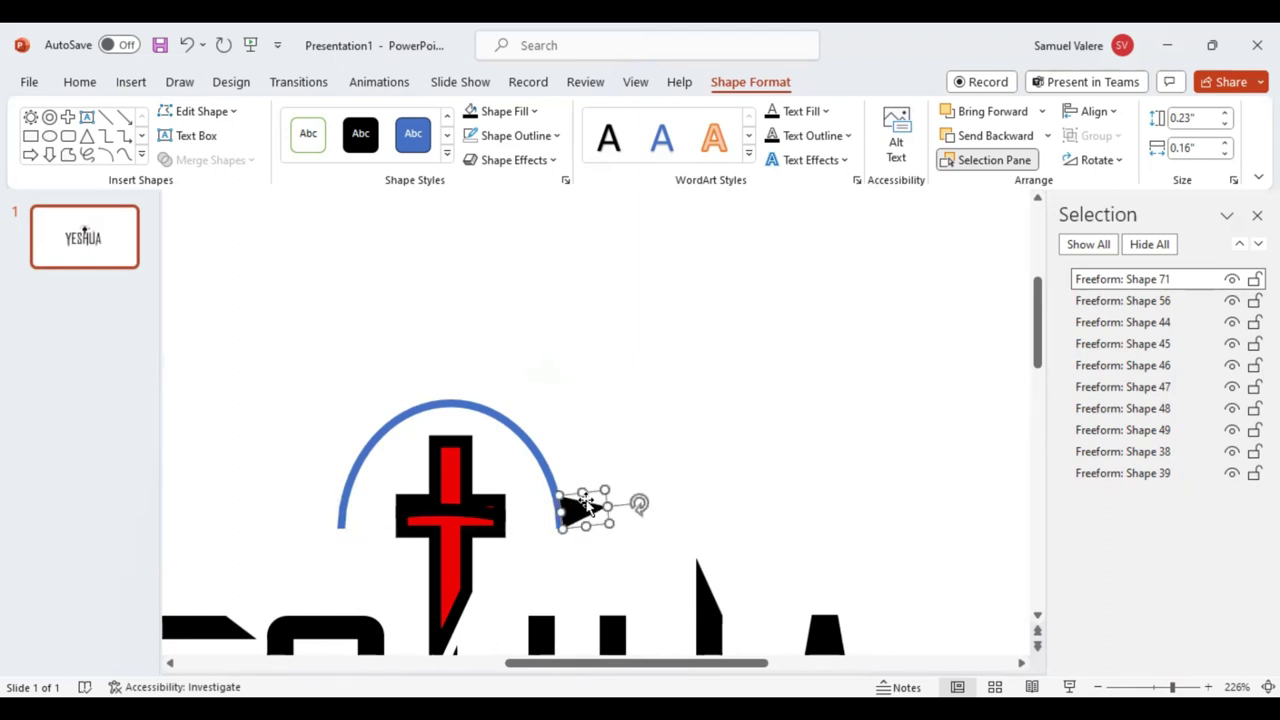
pyautogui.click(638, 490)
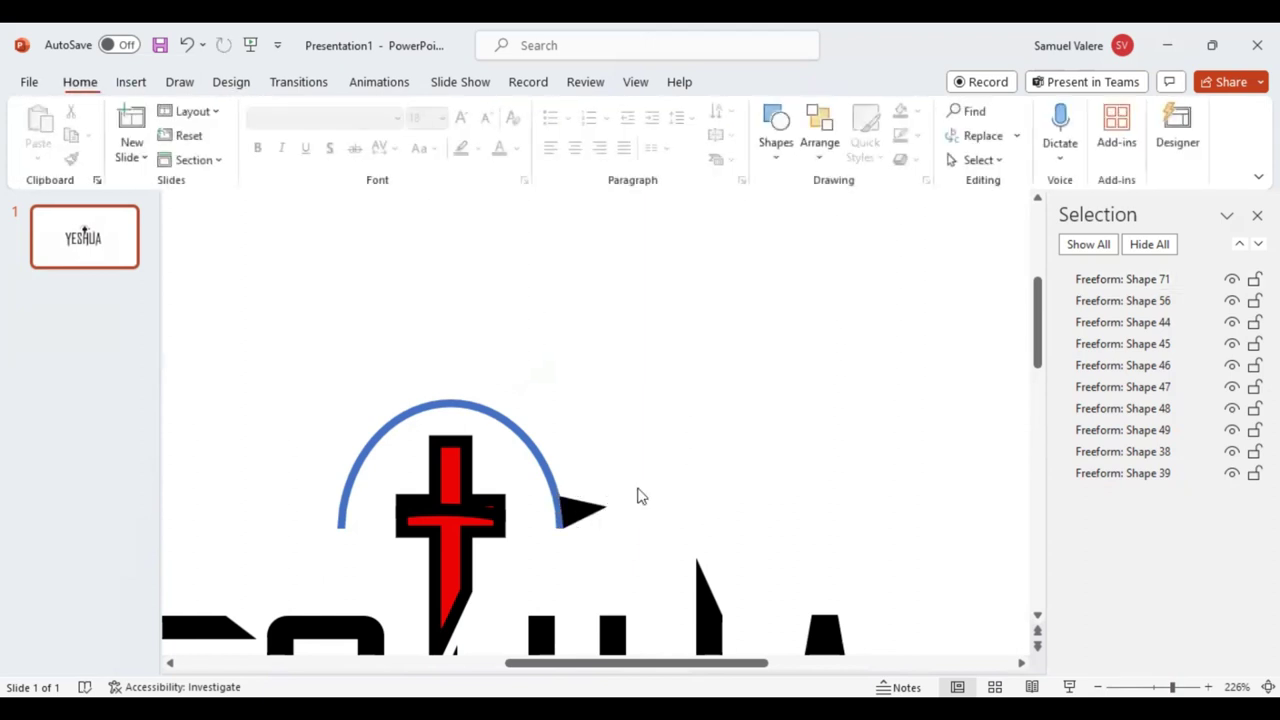
# Copy the triangle to the arc's left end and rotate it to point away.
pyautogui.click(583, 509)
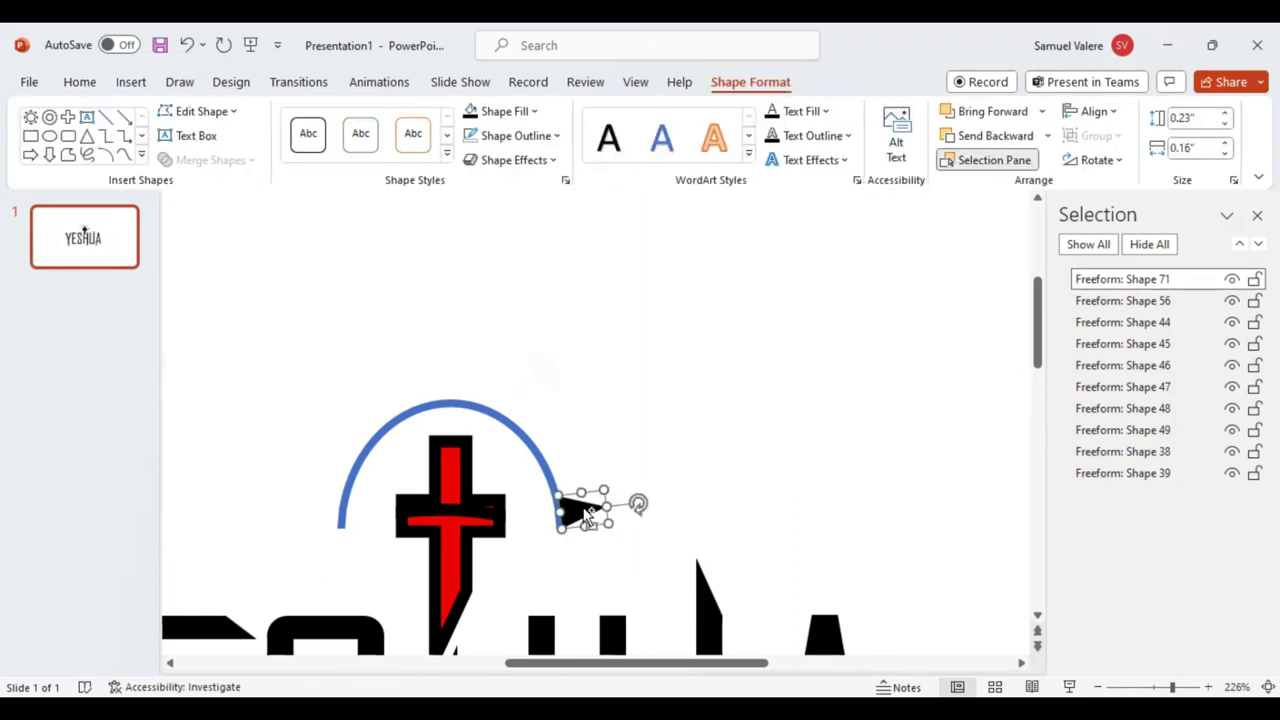
pyautogui.moveTo(583, 509)
pyautogui.keyDown('ctrl'); pyautogui.mouseDown()
pyautogui.moveTo(615, 540)
pyautogui.moveTo(350, 422)
pyautogui.moveTo(316, 387)
pyautogui.mouseUp(); pyautogui.keyUp('ctrl')
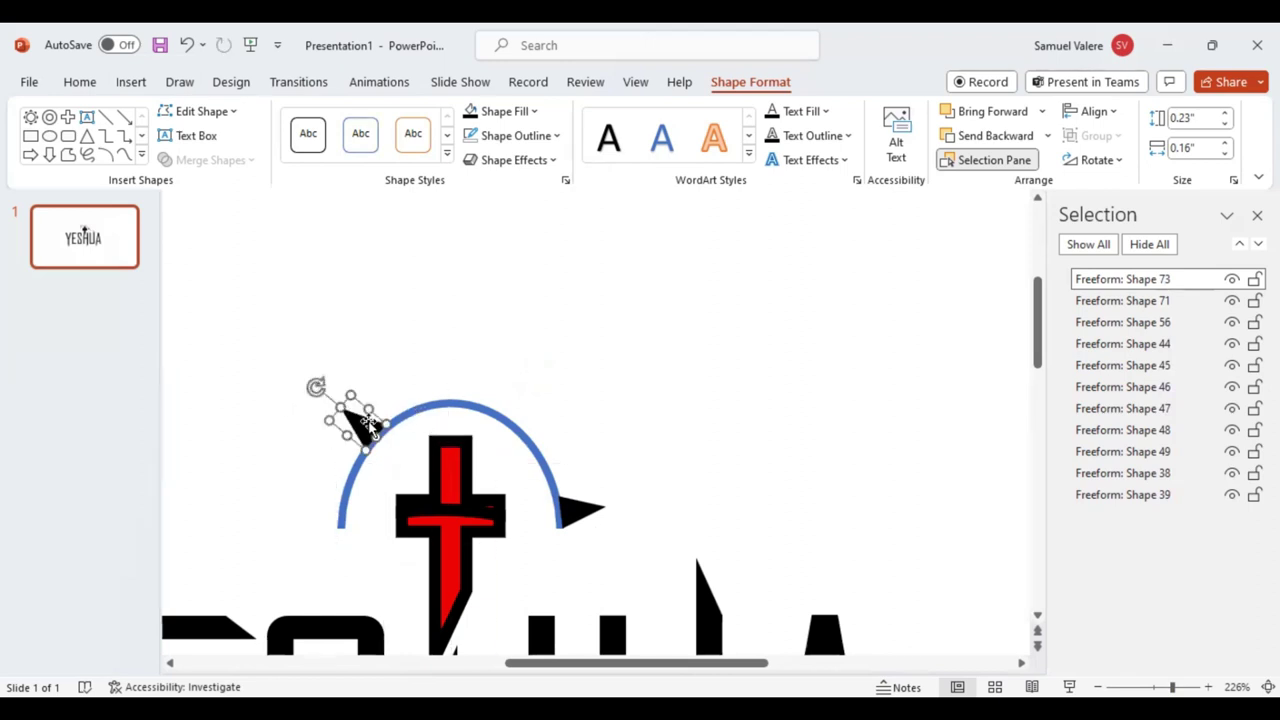
pyautogui.moveTo(364, 426); pyautogui.dragTo(335, 497)
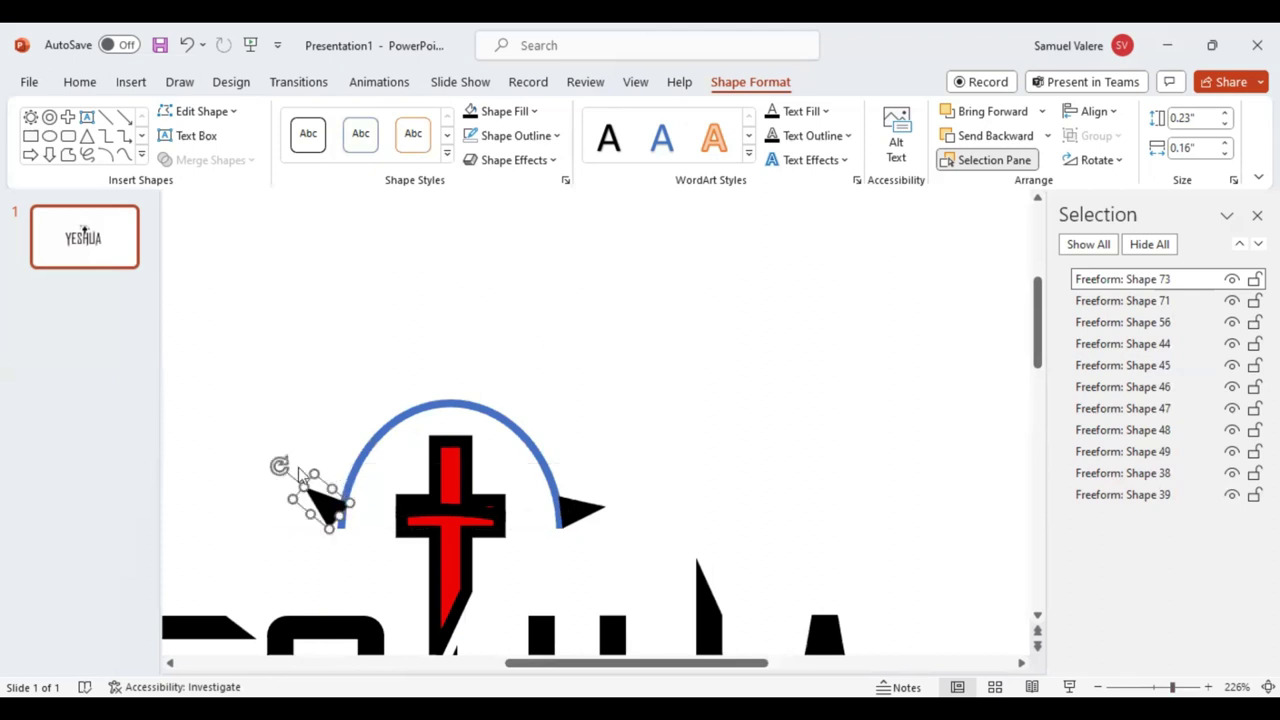
pyautogui.moveTo(280, 466); pyautogui.dragTo(280, 488)
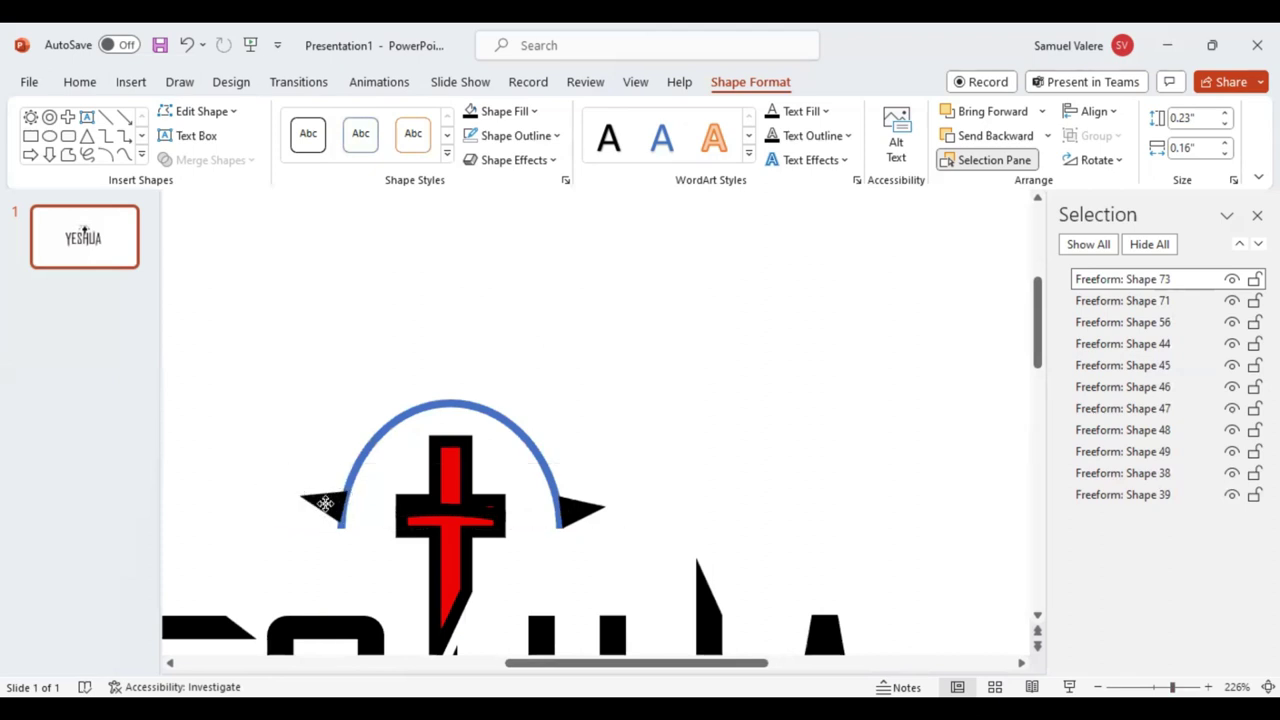
# Fine-tune the left triangle's rotation so it points left, mirroring the right tip.
pyautogui.click(325, 503)
pyautogui.hotkey('ctrl', 'z')
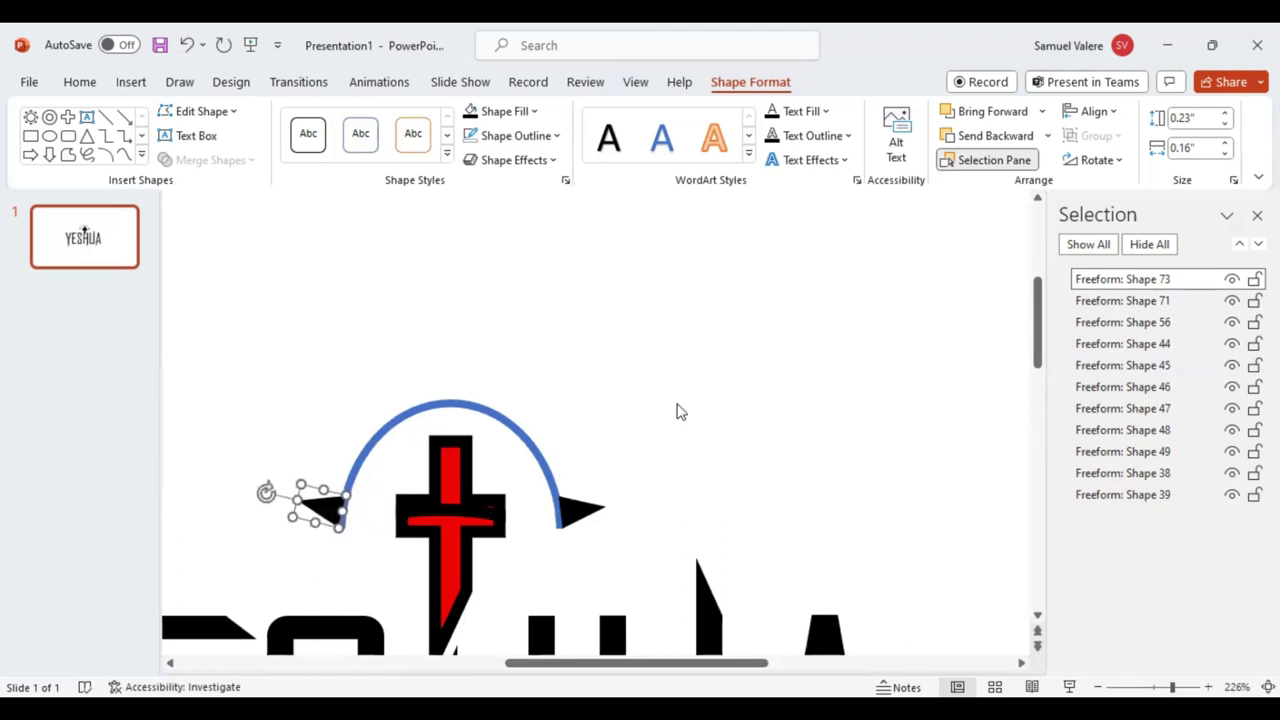
pyautogui.hotkey('ctrl', 'y')
pyautogui.press('Escape')
pyautogui.click(325, 509)
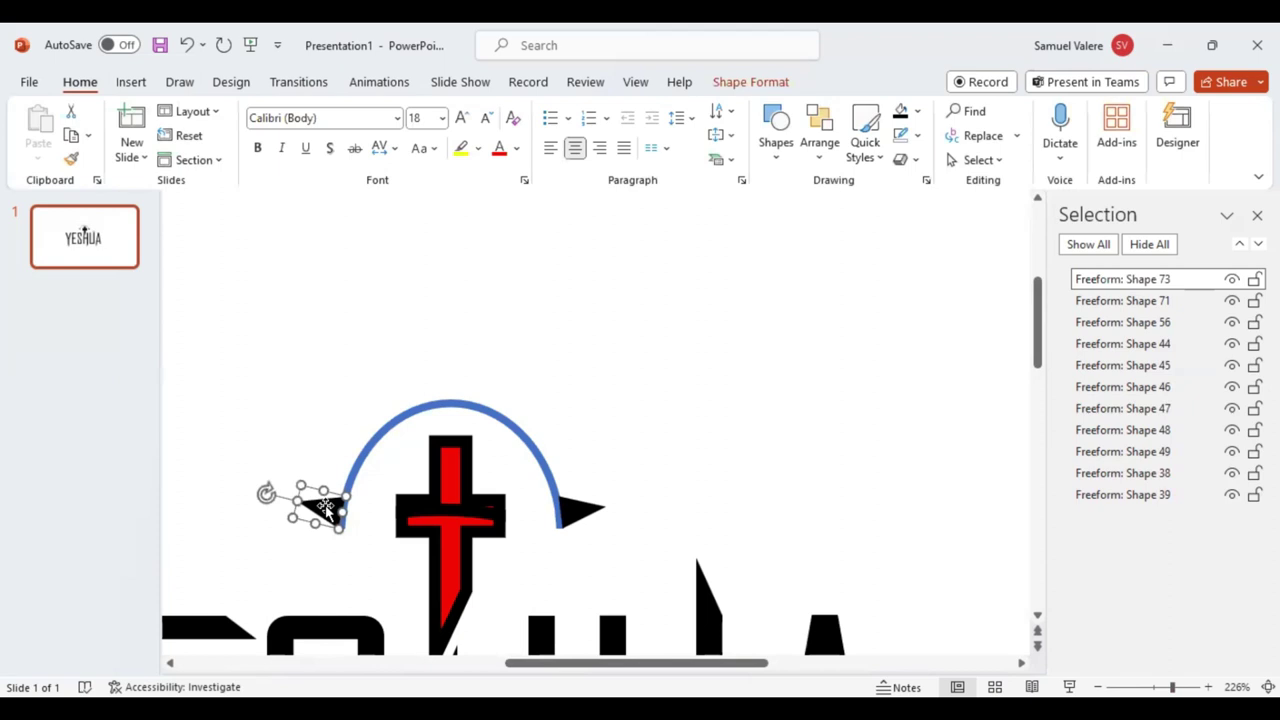
pyautogui.click(648, 423)
pyautogui.click(325, 505)
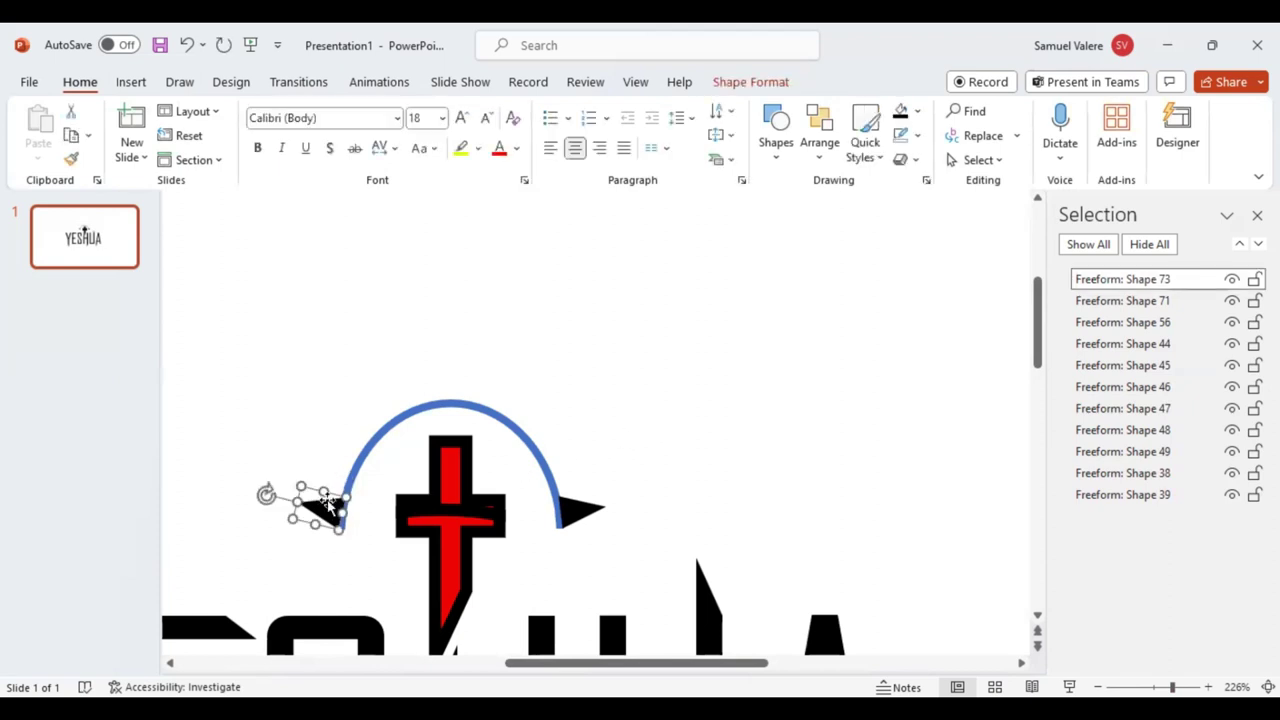
pyautogui.click(626, 446)
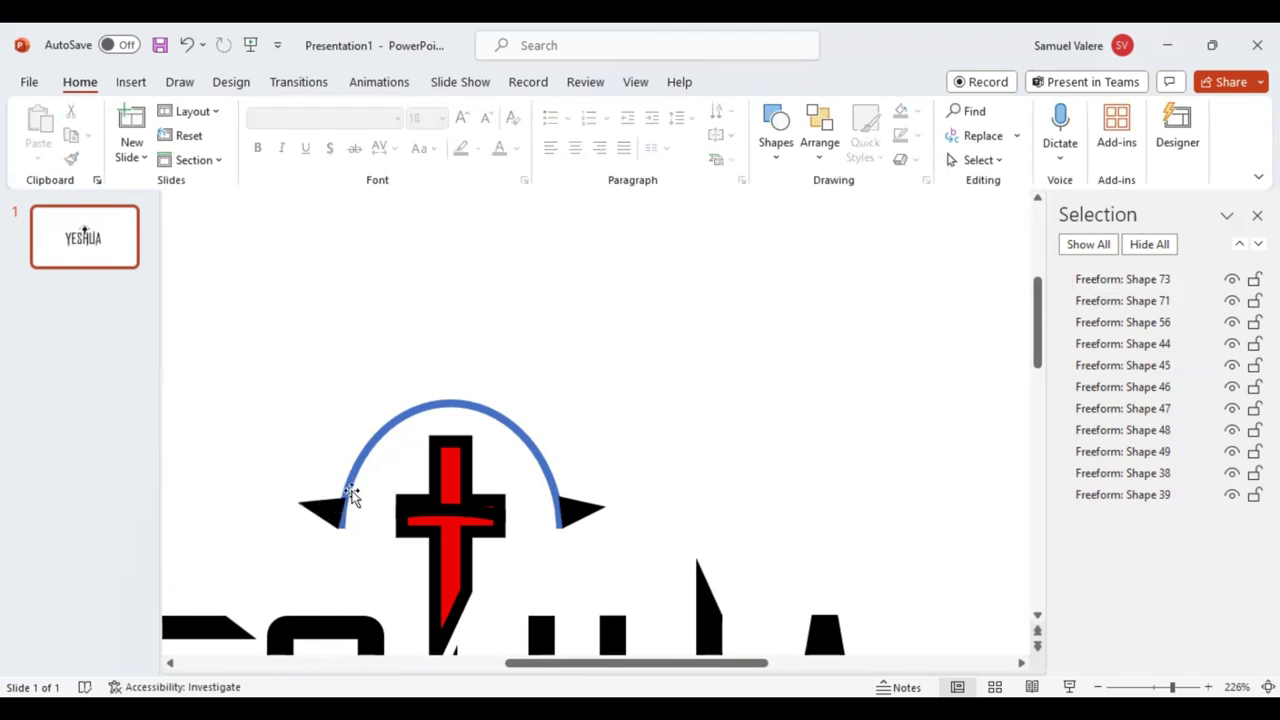
pyautogui.click(322, 509)
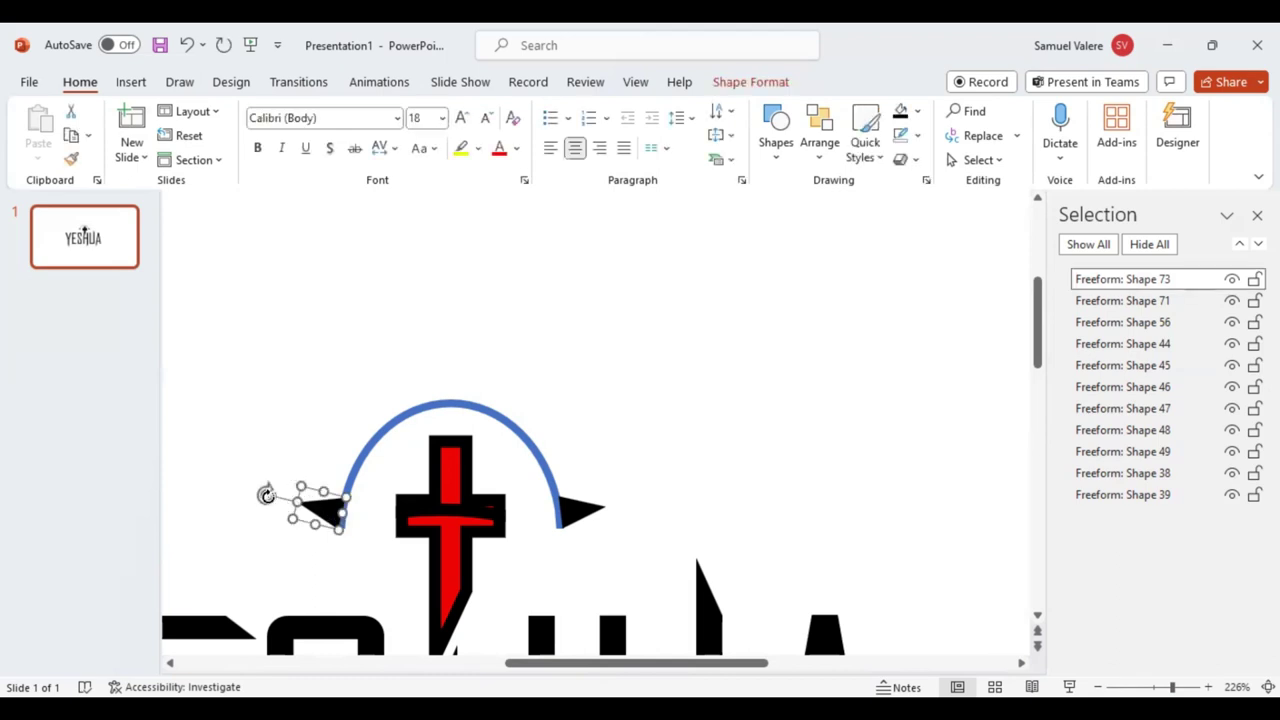
pyautogui.moveTo(266, 494); pyautogui.dragTo(267, 496)
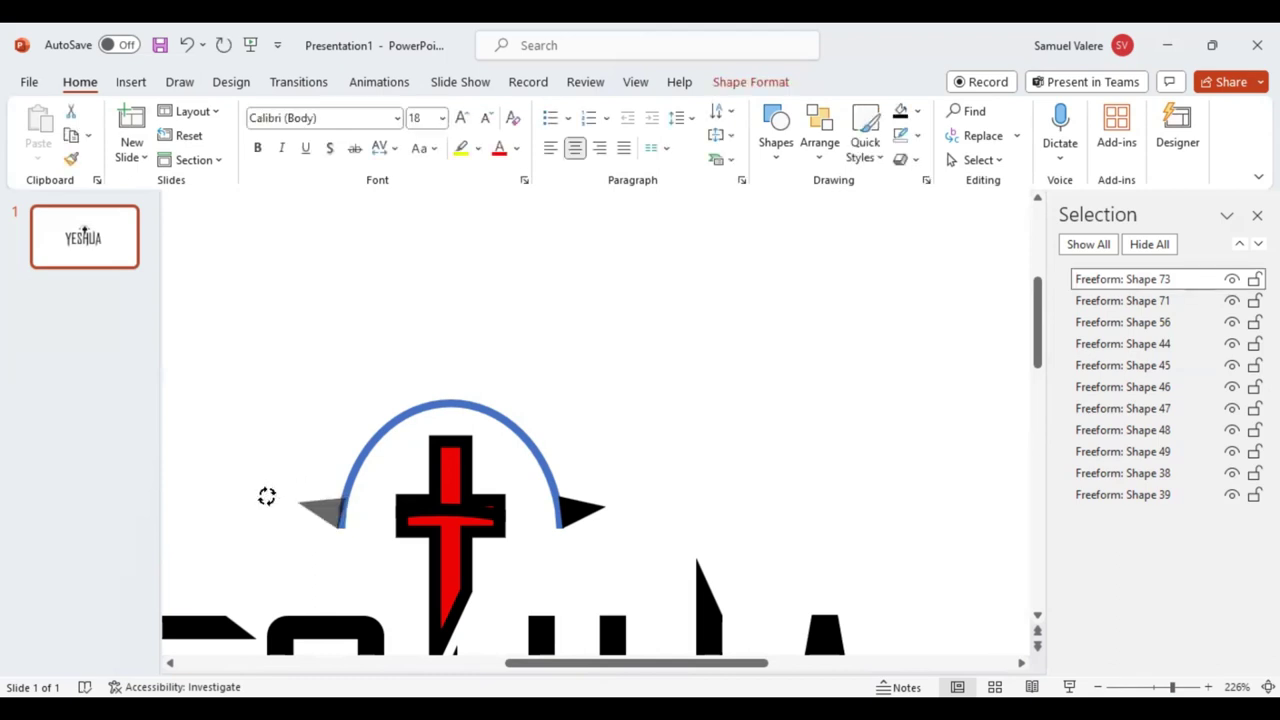
pyautogui.moveTo(266, 496); pyautogui.dragTo(266, 495)
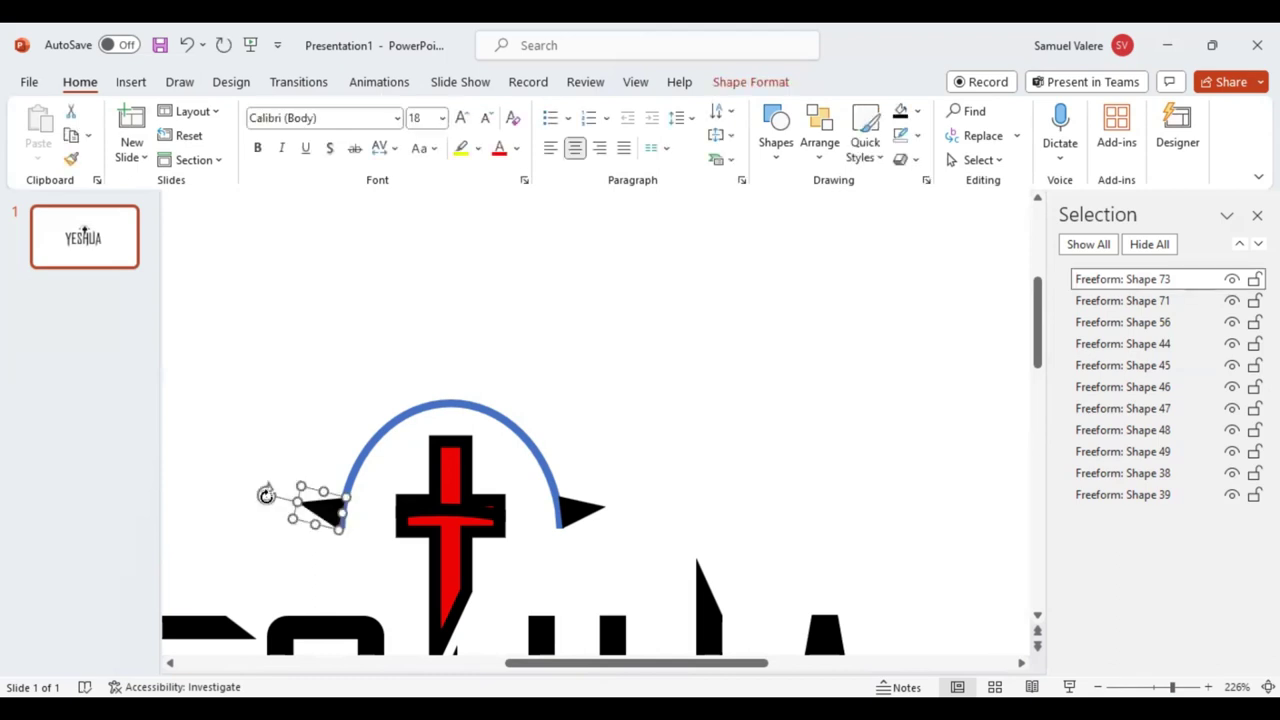
# Duplicate the left spike twice, placing and rotating the copies up the arc's left side.
pyautogui.hotkey('ctrl', 'd')
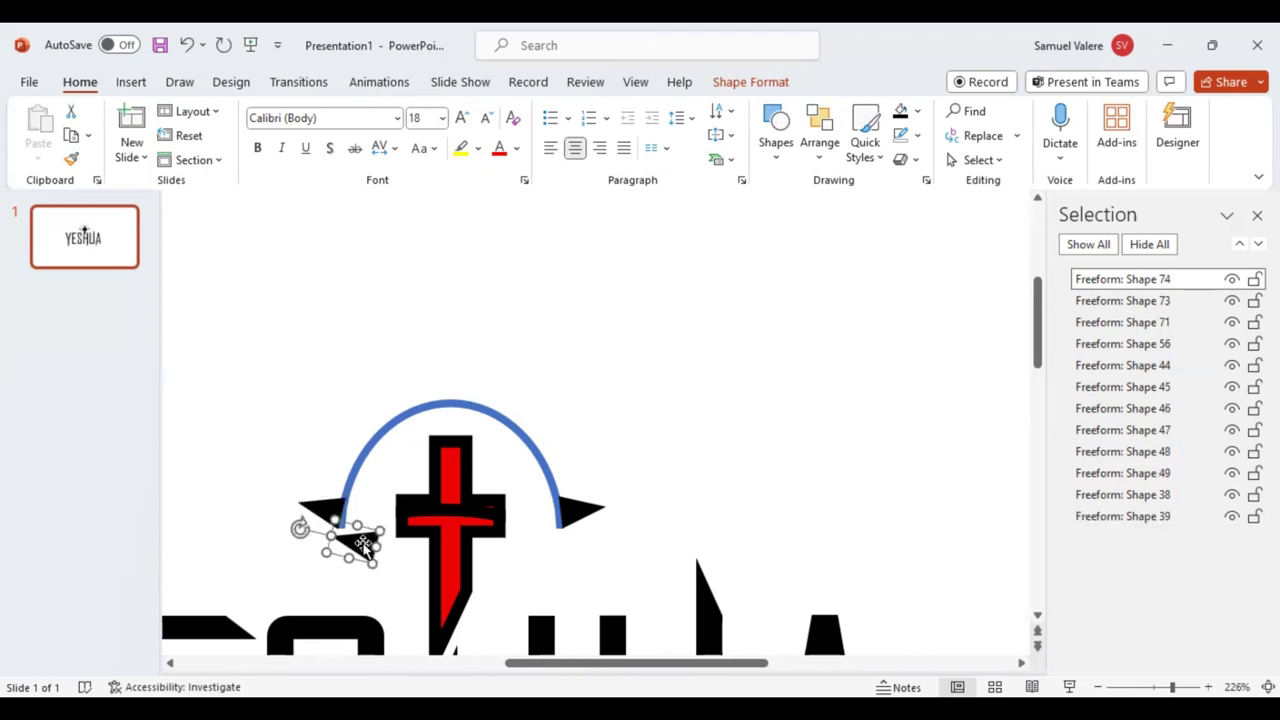
pyautogui.moveTo(362, 540)
pyautogui.mouseDown()
pyautogui.moveTo(339, 475)
pyautogui.moveTo(280, 445)
pyautogui.mouseUp()
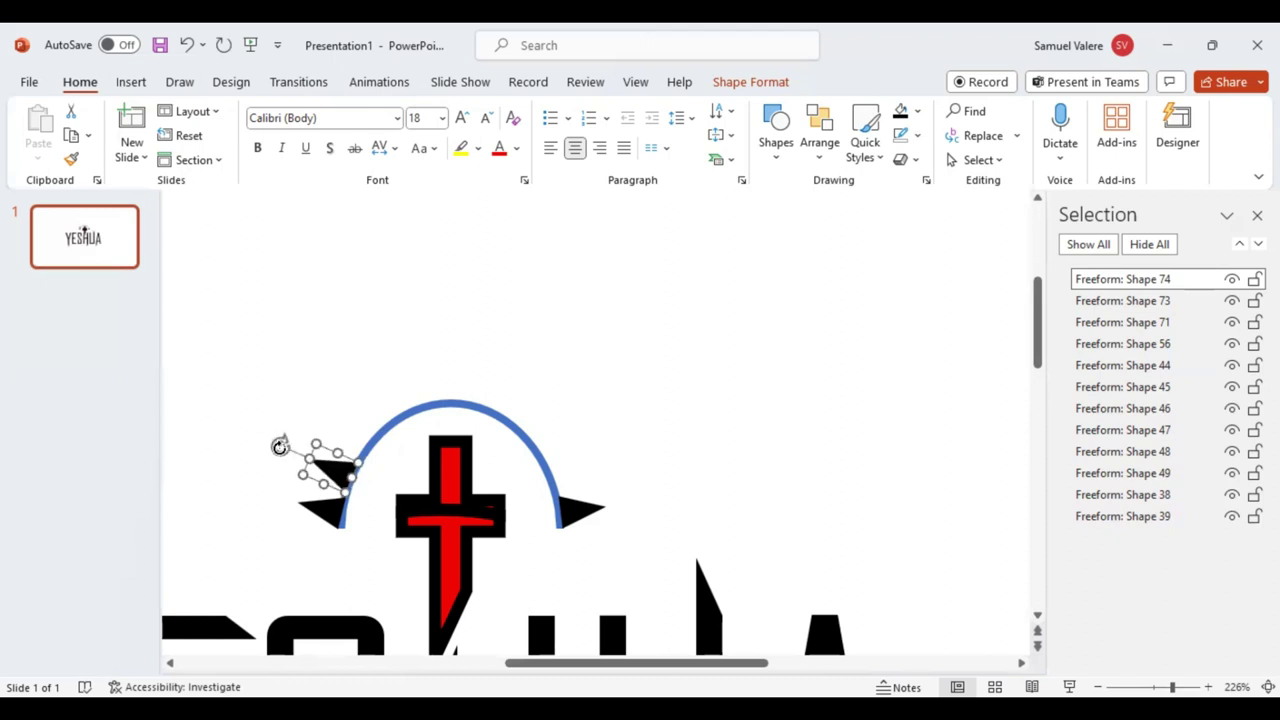
pyautogui.moveTo(279, 445); pyautogui.dragTo(282, 443)
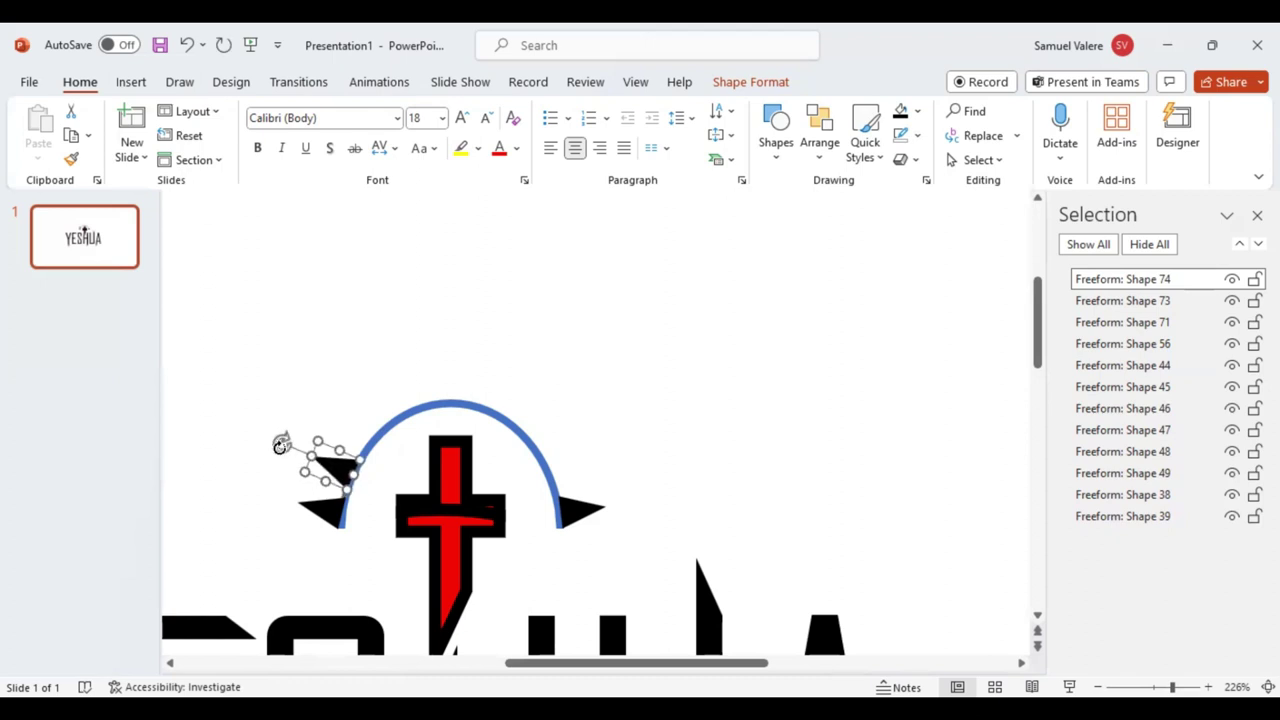
pyautogui.click(590, 435)
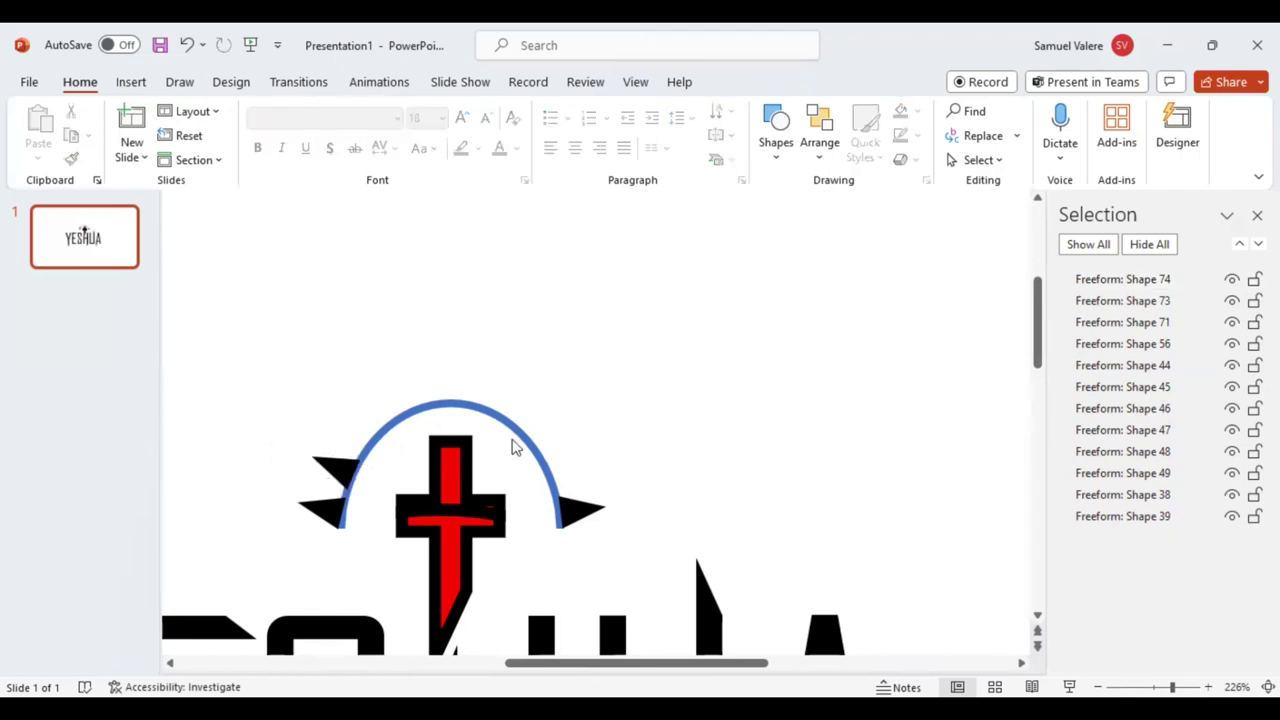
pyautogui.click(342, 466)
pyautogui.moveTo(342, 466)
pyautogui.mouseDown()
pyautogui.moveTo(375, 441)
pyautogui.moveTo(330, 398)
pyautogui.mouseUp()
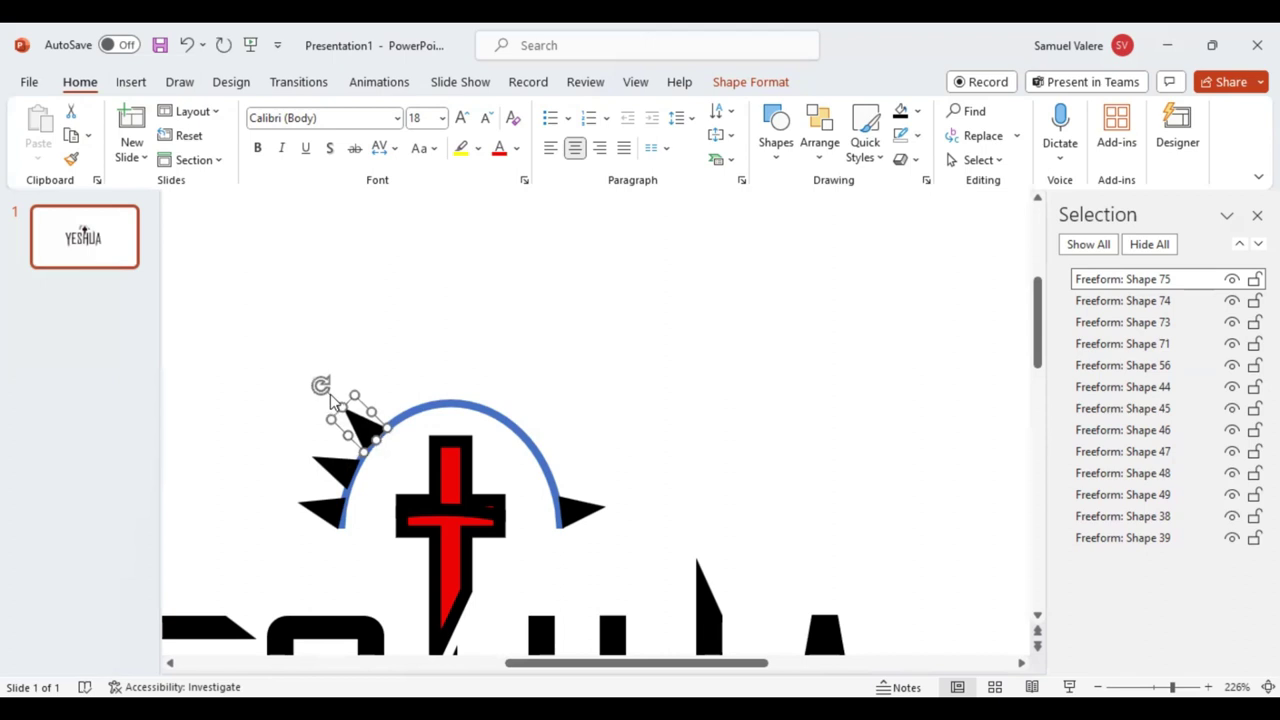
pyautogui.moveTo(319, 386); pyautogui.dragTo(317, 387)
pyautogui.click(445, 365)
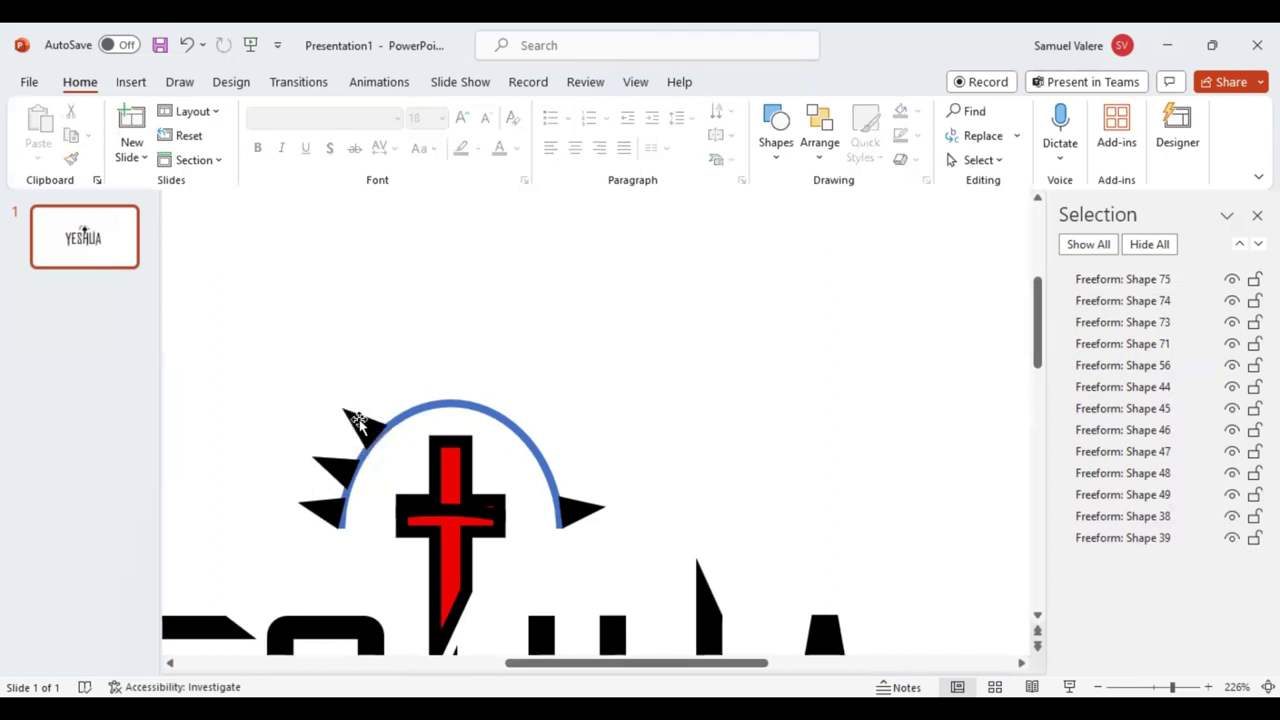
# Add a third spike copy nearer the arc's top, rotated outward and nudged right.
pyautogui.click(360, 424)
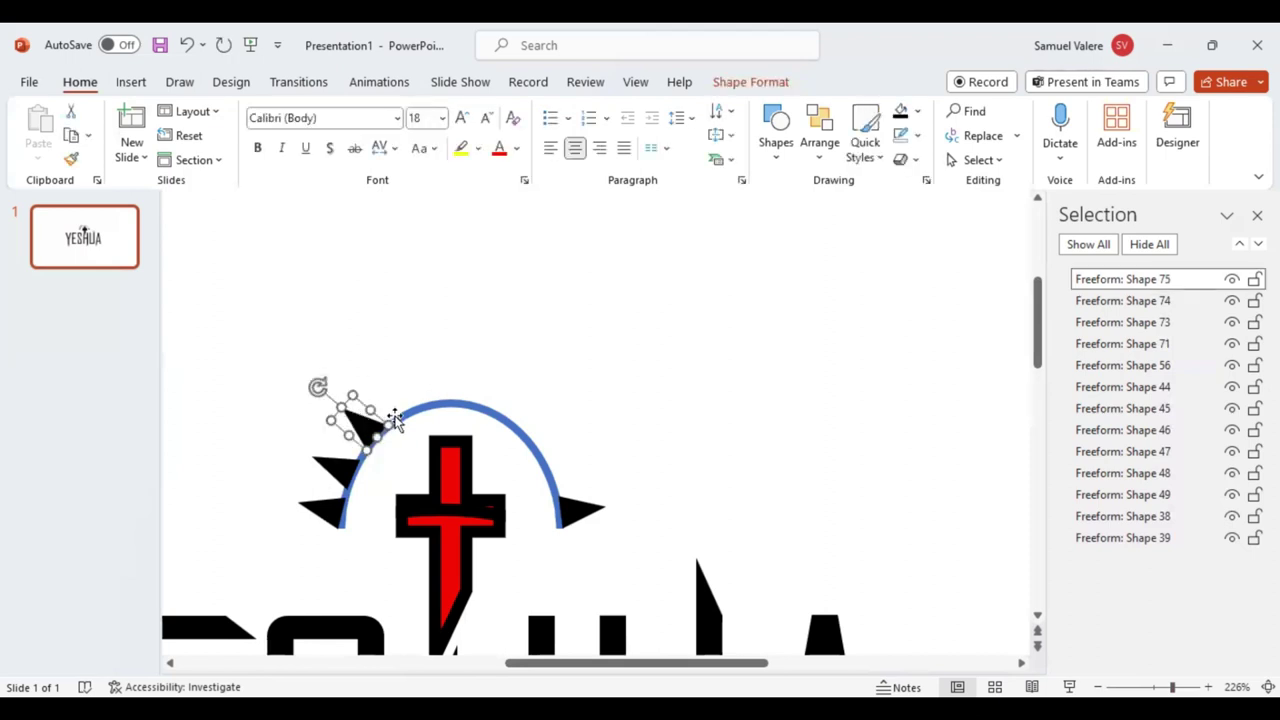
pyautogui.hotkey('ctrl', 'd')
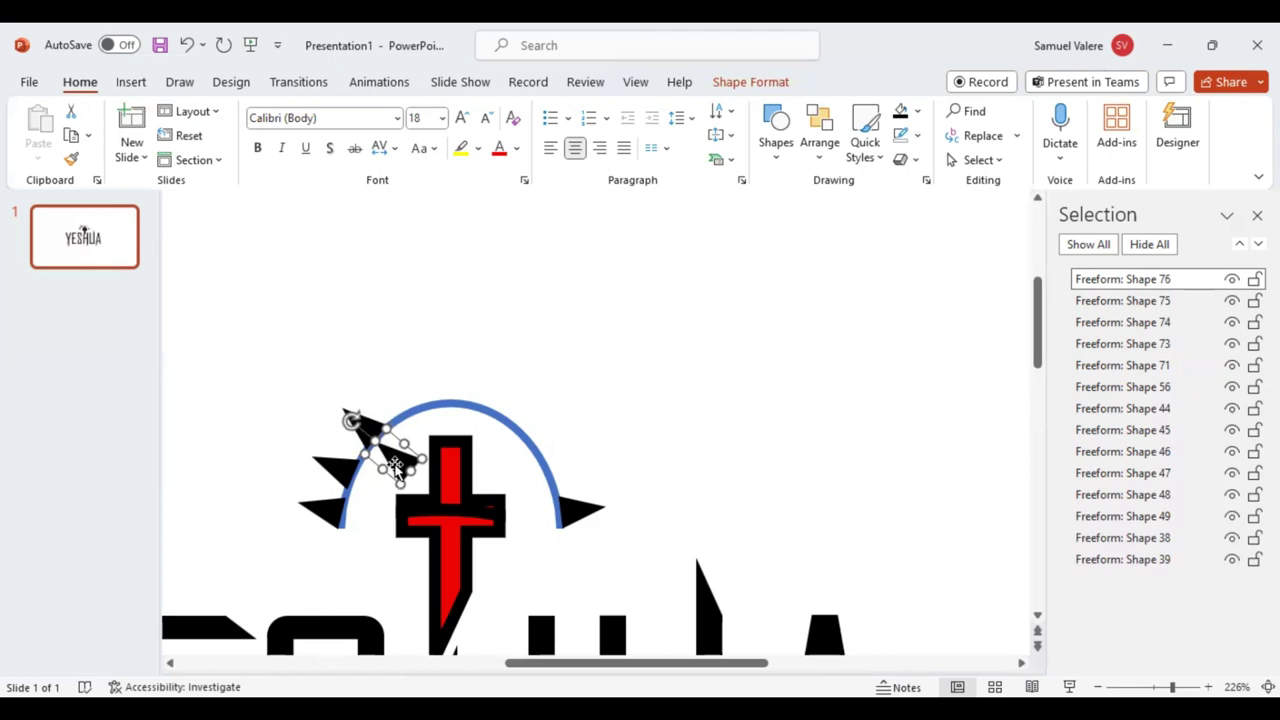
pyautogui.moveTo(392, 447); pyautogui.dragTo(397, 400)
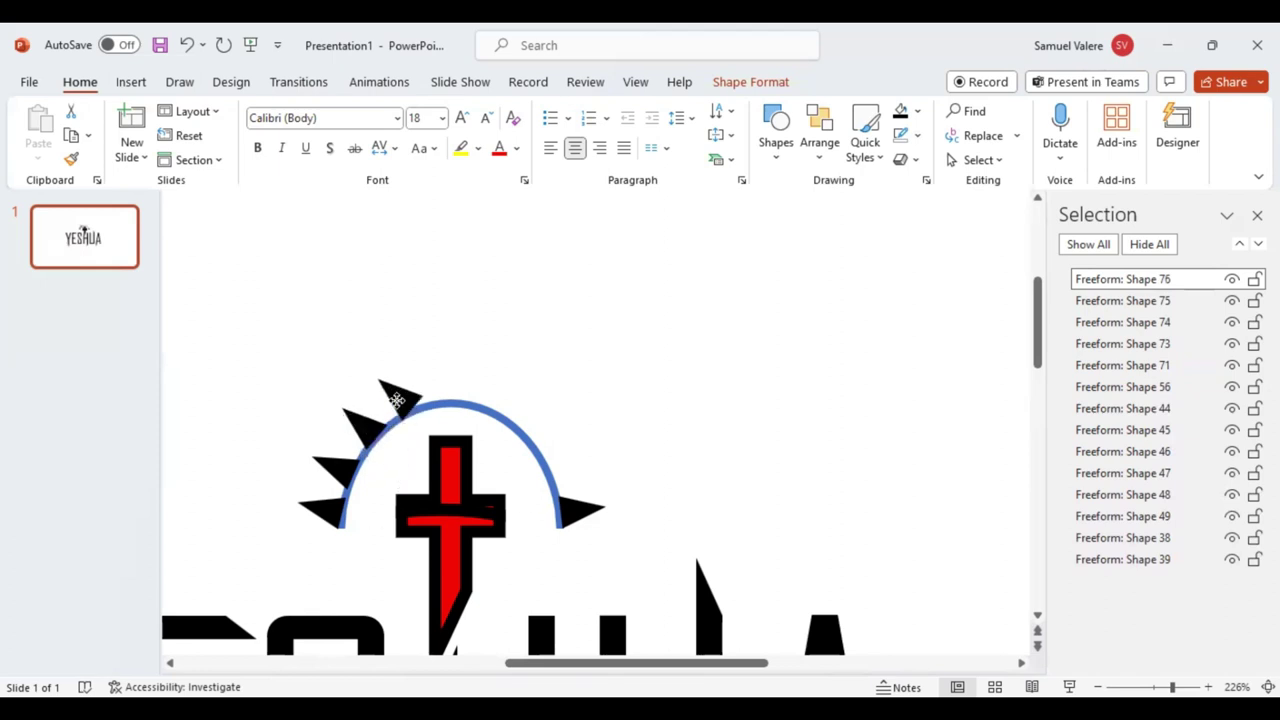
pyautogui.moveTo(354, 356); pyautogui.dragTo(377, 355)
pyautogui.hotkey('ctrl', 'Right')
pyautogui.hotkey('ctrl', 'Right')
pyautogui.hotkey('ctrl', 'Right')
pyautogui.hotkey('ctrl', 'Right')
# Copy the upper-left spike onto the very top of the arc, keeping its original angle.
pyautogui.click(680, 364)
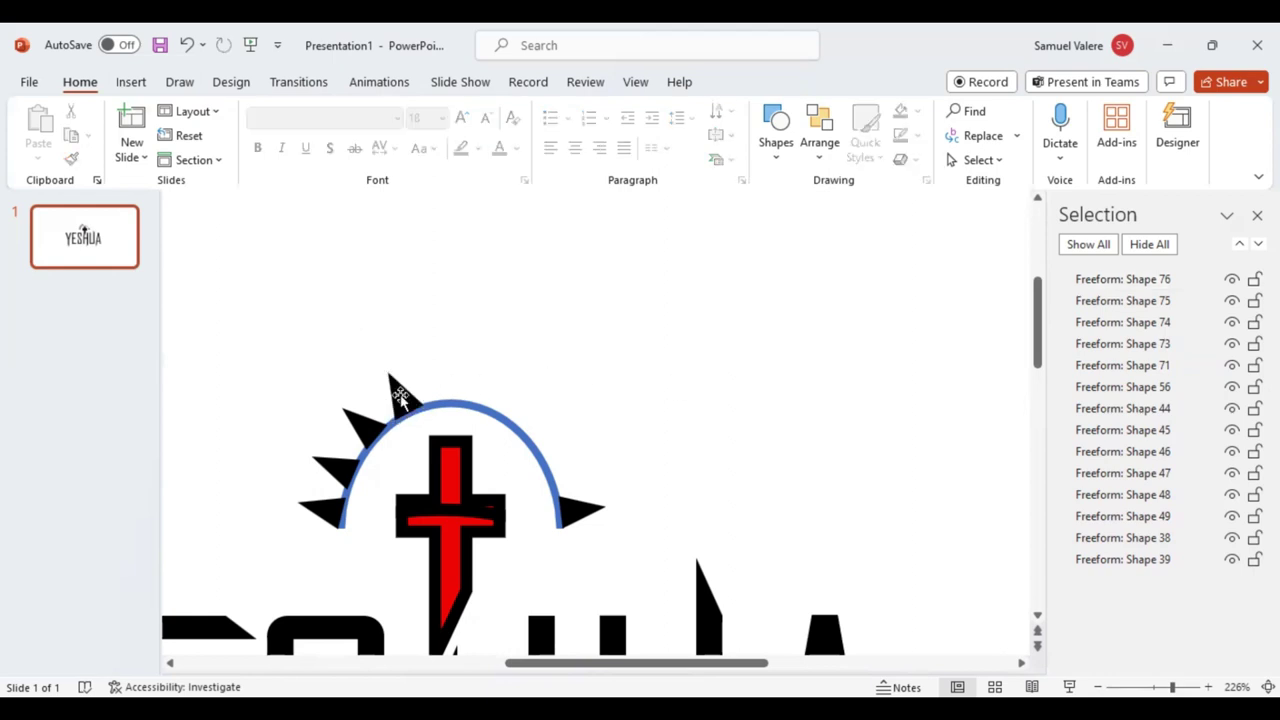
pyautogui.click(340, 464)
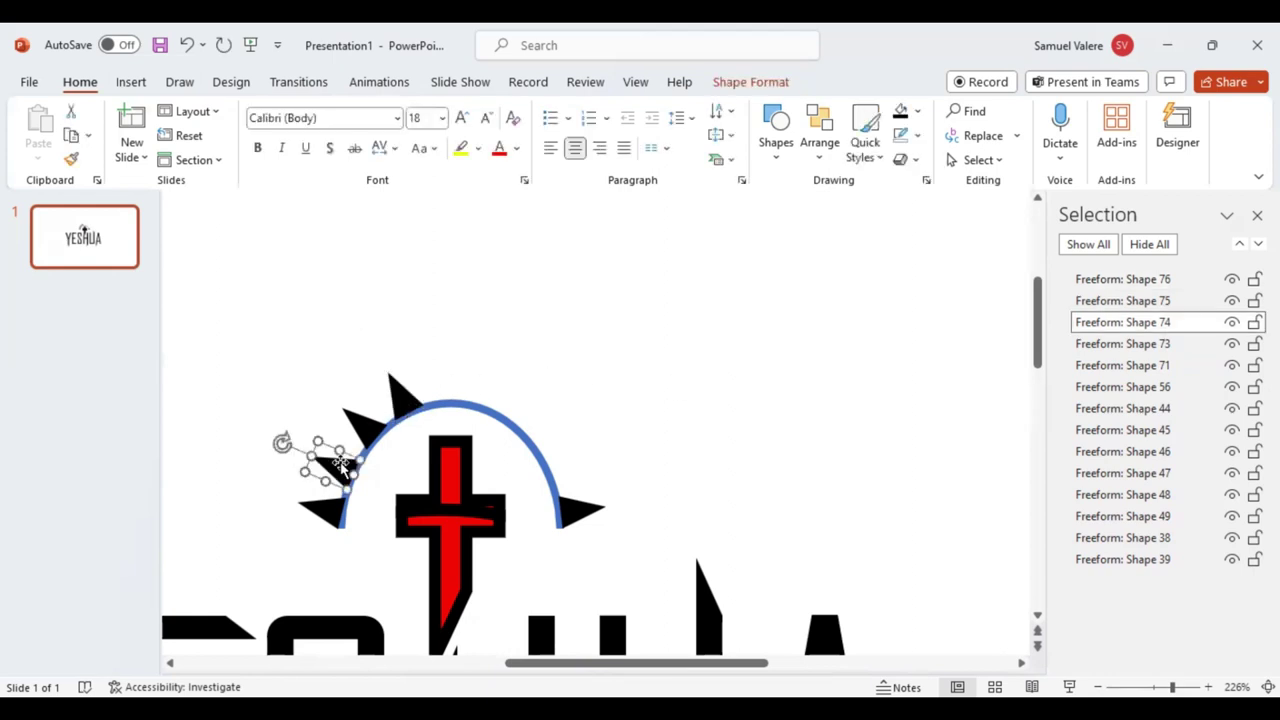
pyautogui.click(405, 400)
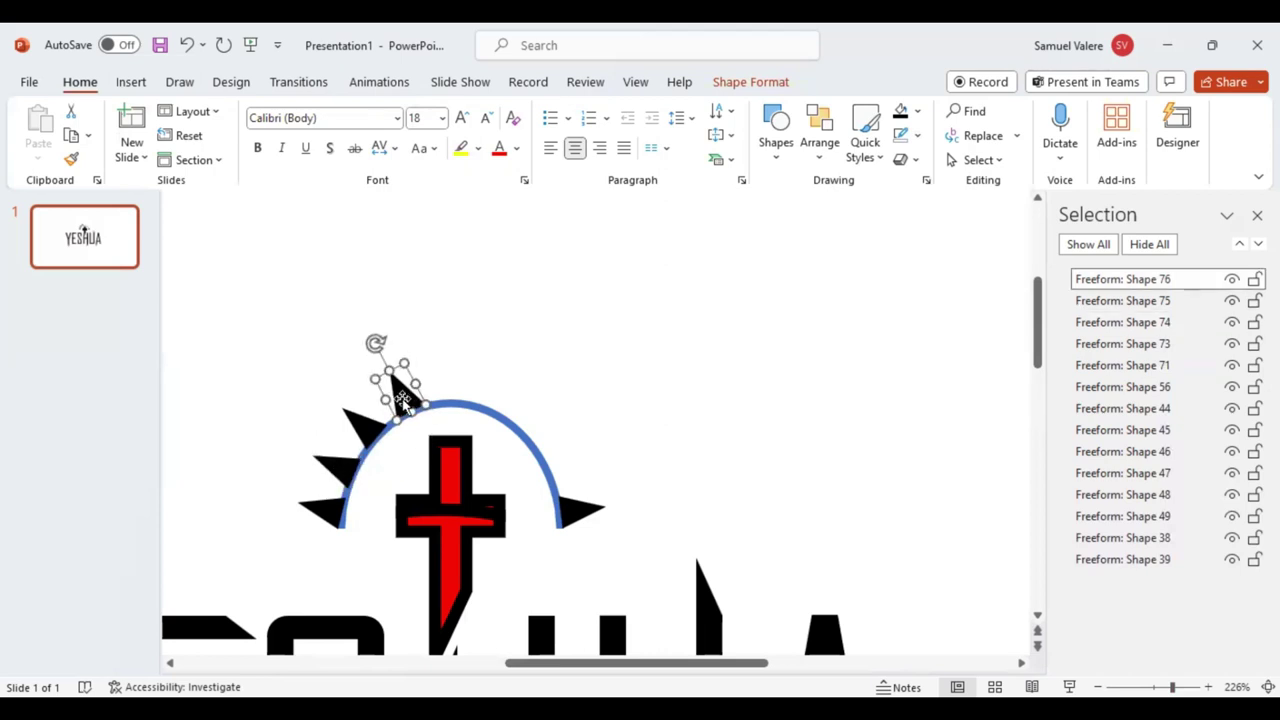
pyautogui.moveTo(402, 400)
pyautogui.keyDown('ctrl'); pyautogui.mouseDown()
pyautogui.moveTo(437, 430)
pyautogui.moveTo(445, 380)
pyautogui.mouseUp(); pyautogui.keyUp('ctrl')
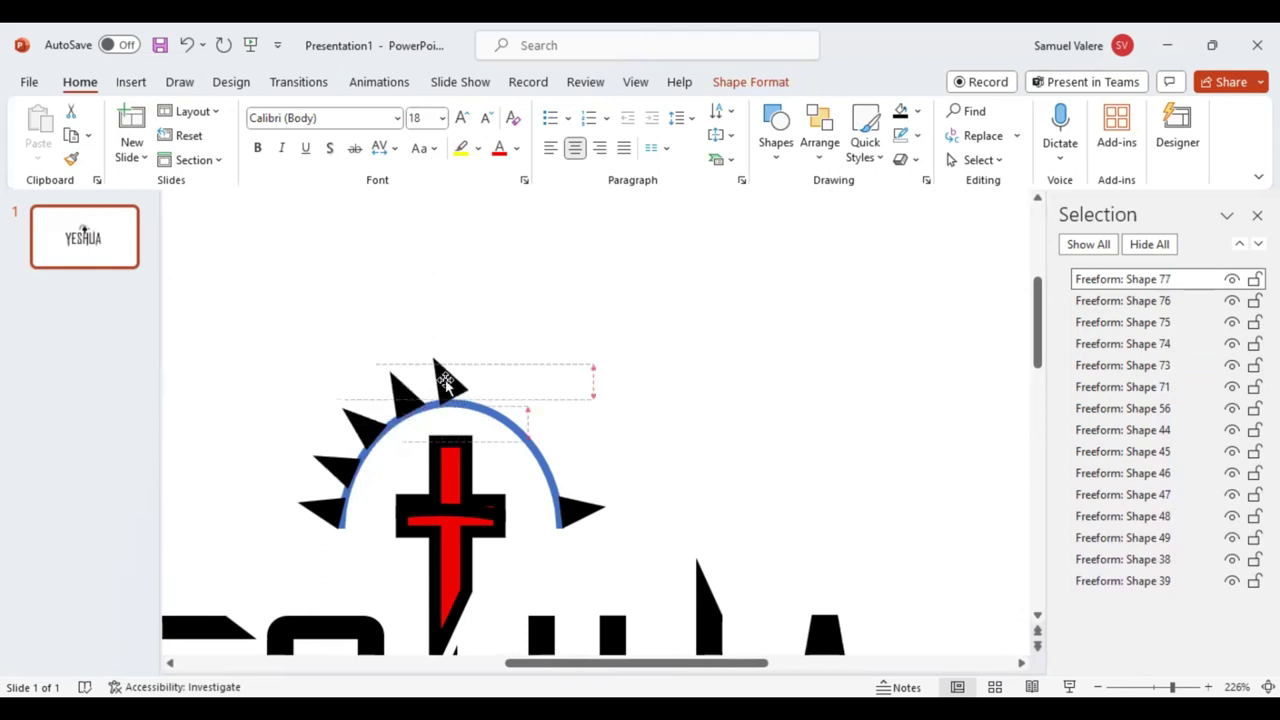
pyautogui.moveTo(421, 330); pyautogui.dragTo(445, 346)
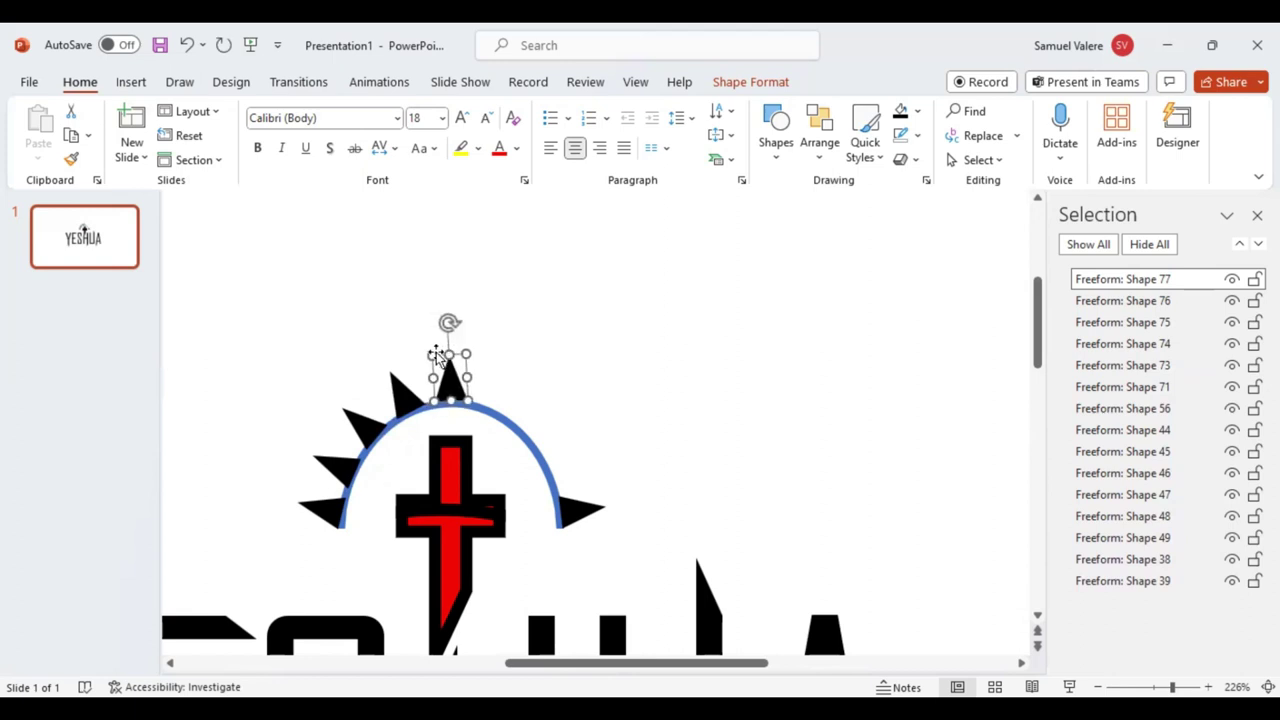
pyautogui.click(572, 383)
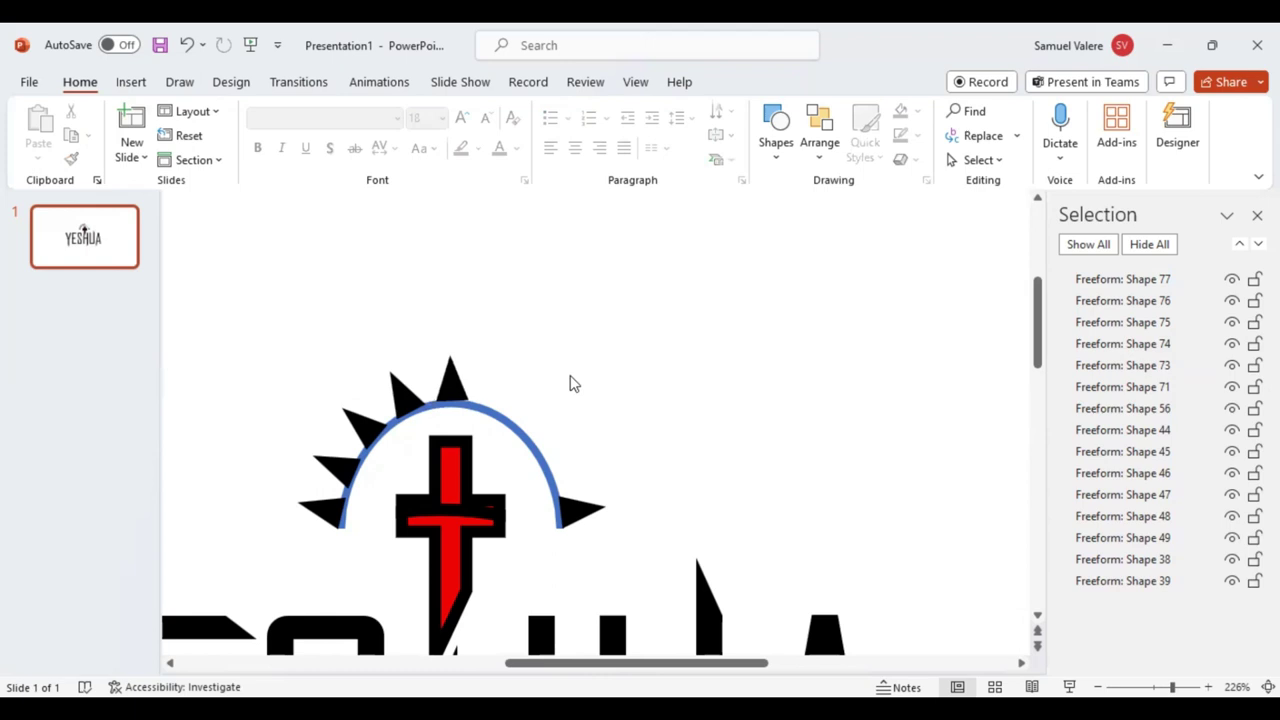
pyautogui.click(452, 378)
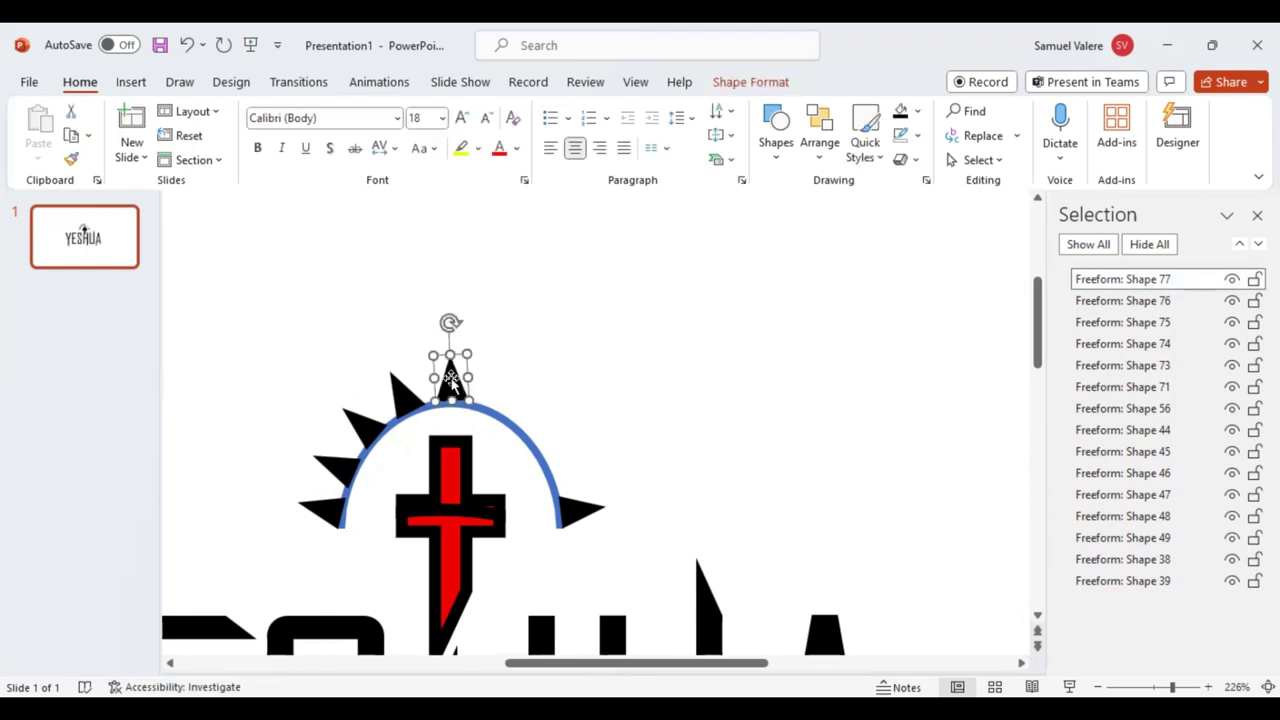
pyautogui.click(560, 376)
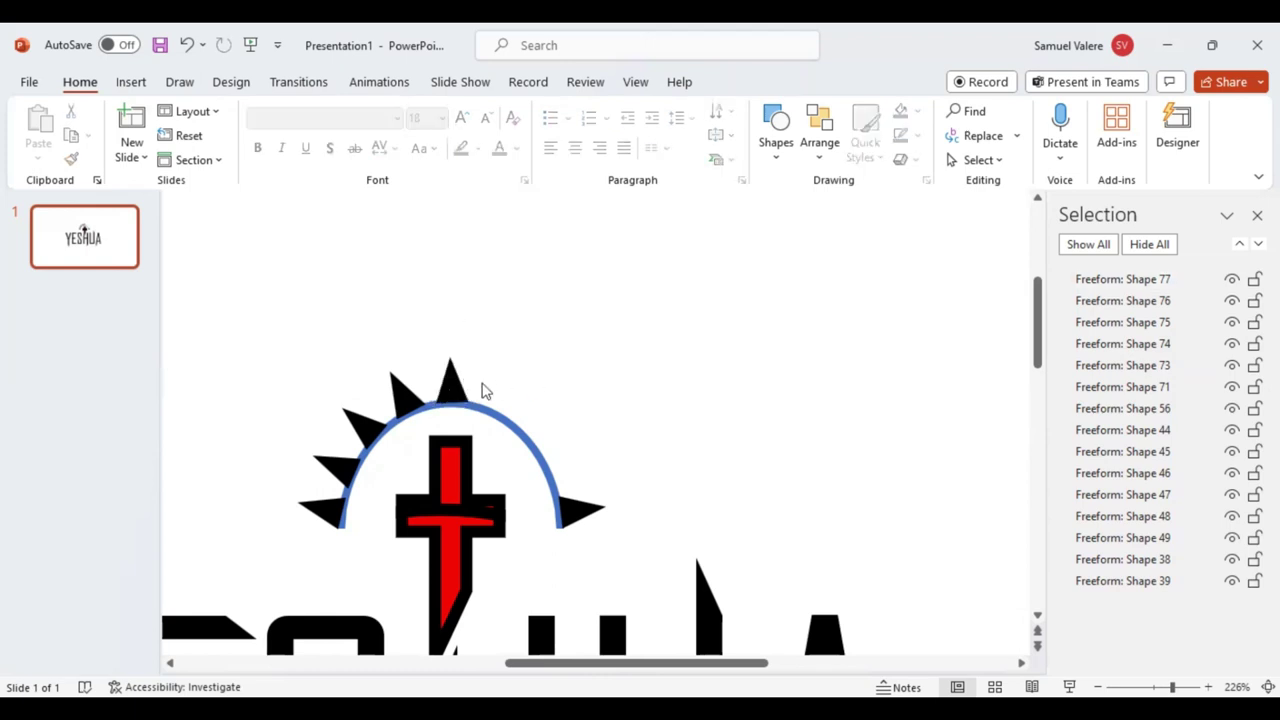
pyautogui.click(452, 372)
pyautogui.moveTo(451, 326); pyautogui.dragTo(452, 324)
pyautogui.hotkey('ctrl', 'z')
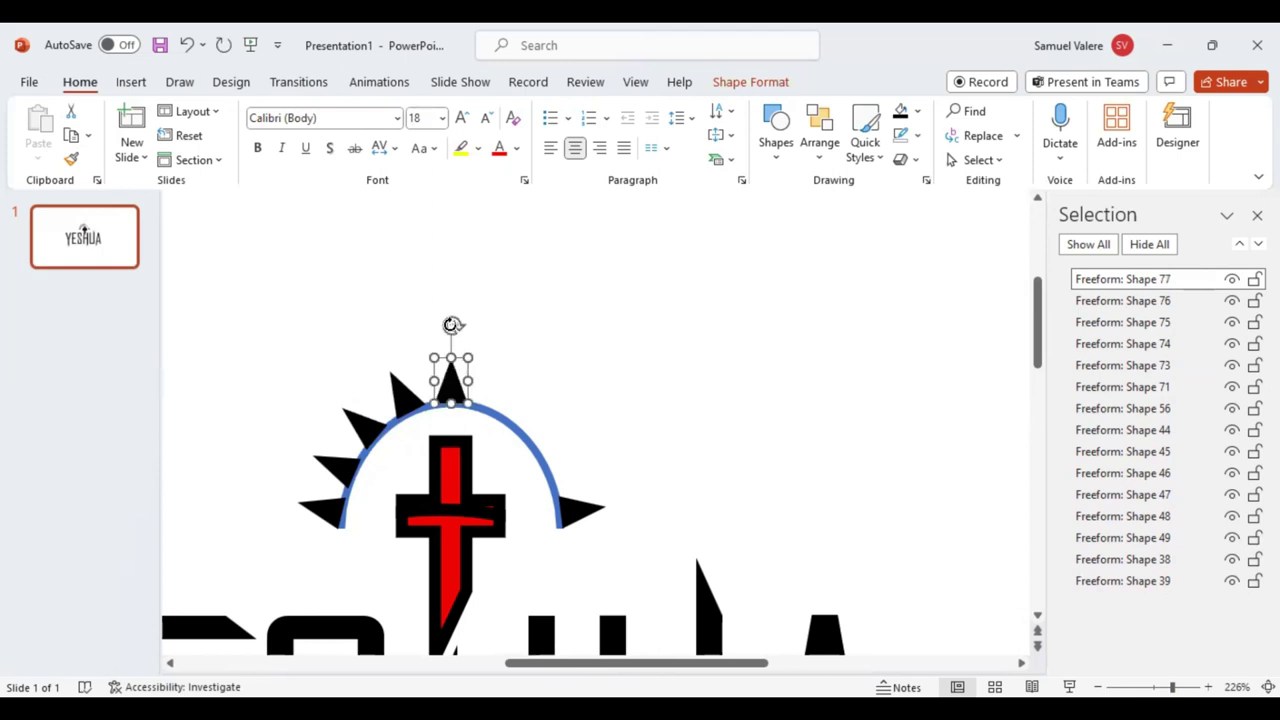
# Place a duplicate spike on the arc's upper right, tilted to follow the curve.
pyautogui.hotkey('ctrl', 'd')
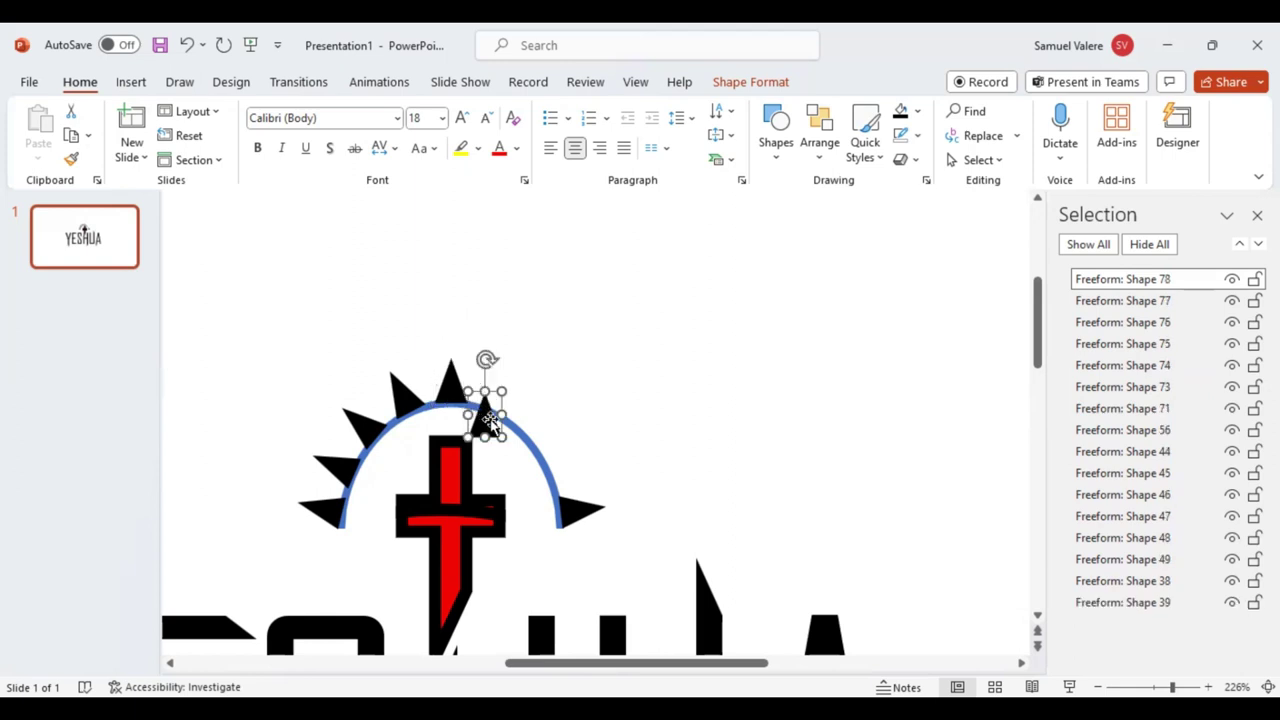
pyautogui.moveTo(485, 416); pyautogui.dragTo(497, 392)
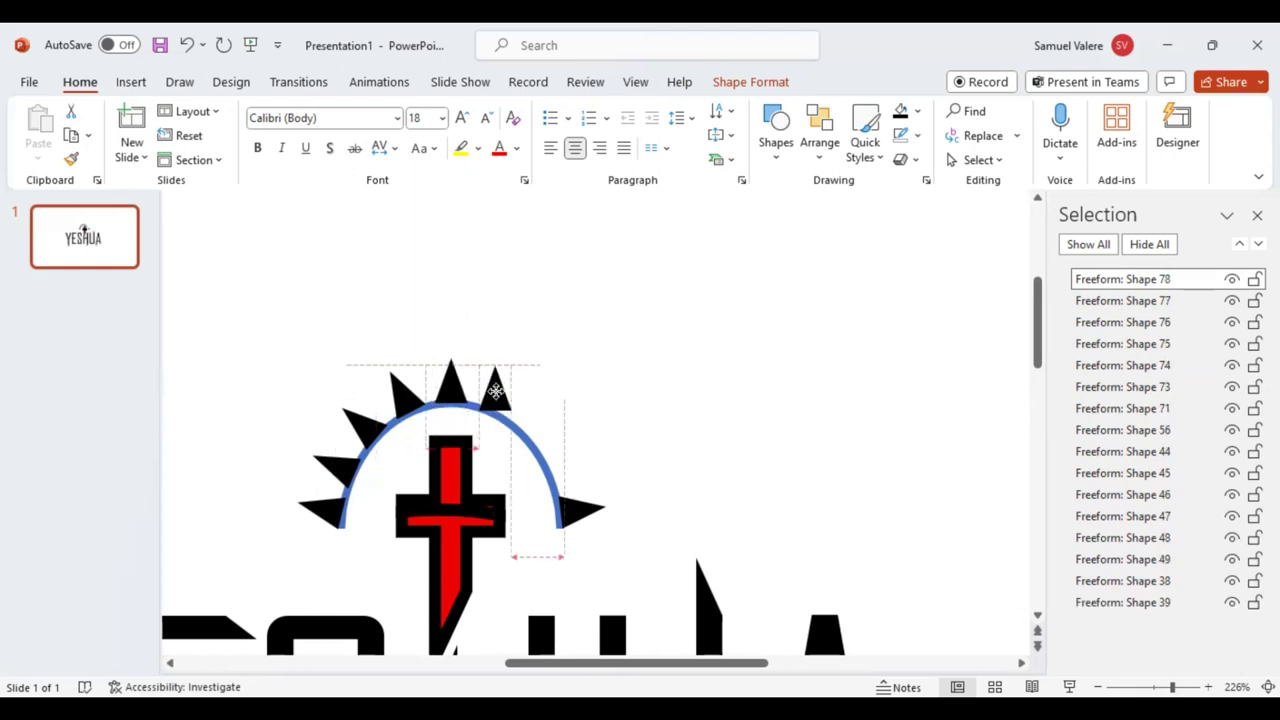
pyautogui.moveTo(497, 333); pyautogui.dragTo(518, 346)
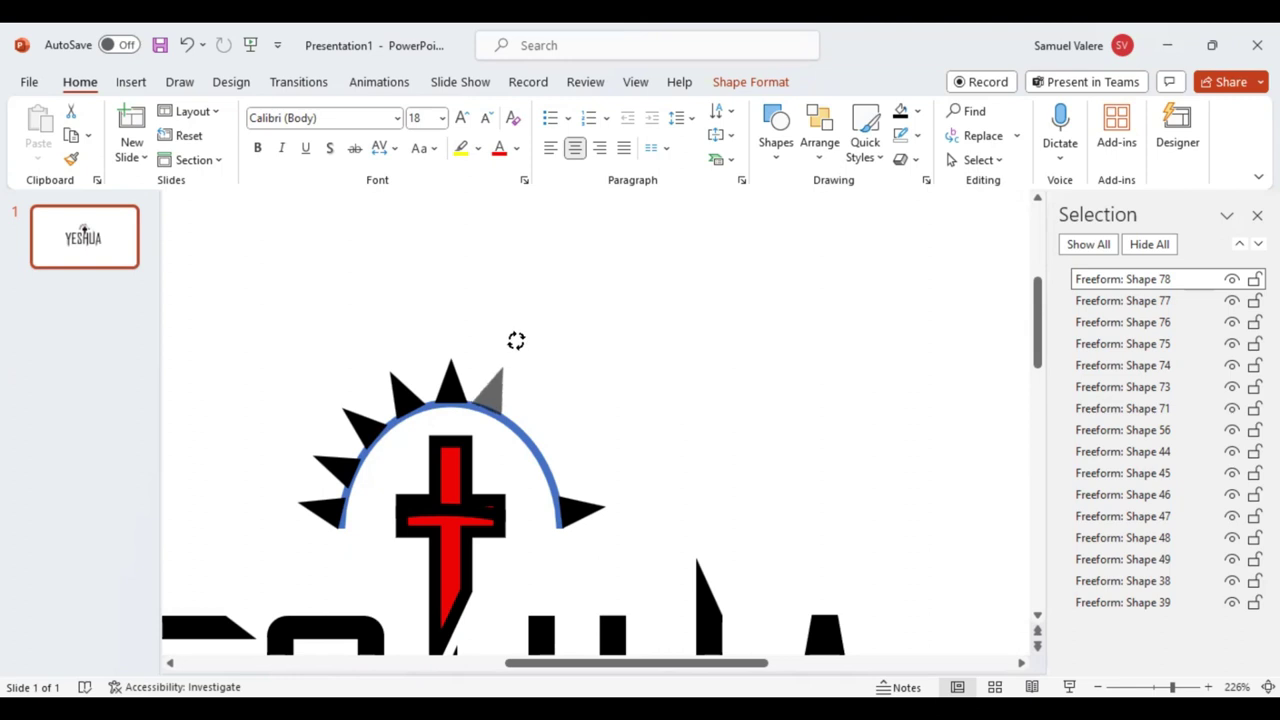
pyautogui.moveTo(516, 341); pyautogui.dragTo(531, 339)
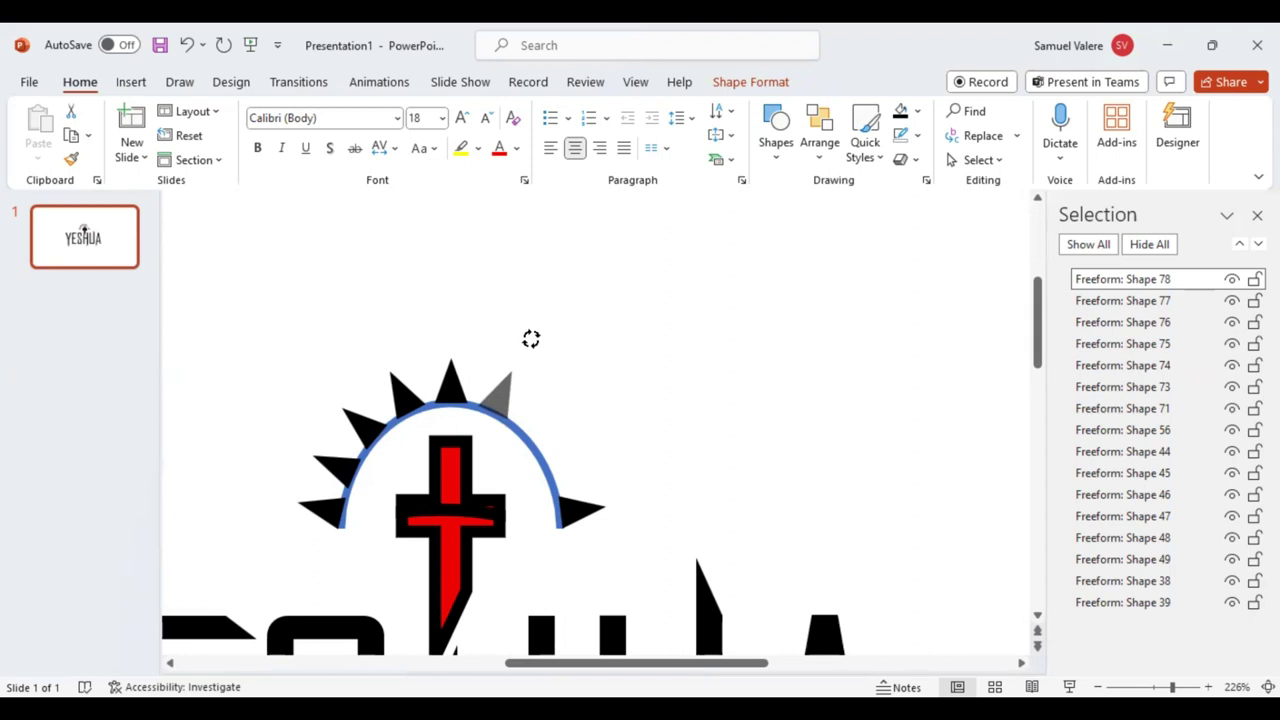
pyautogui.moveTo(531, 339); pyautogui.dragTo(528, 340)
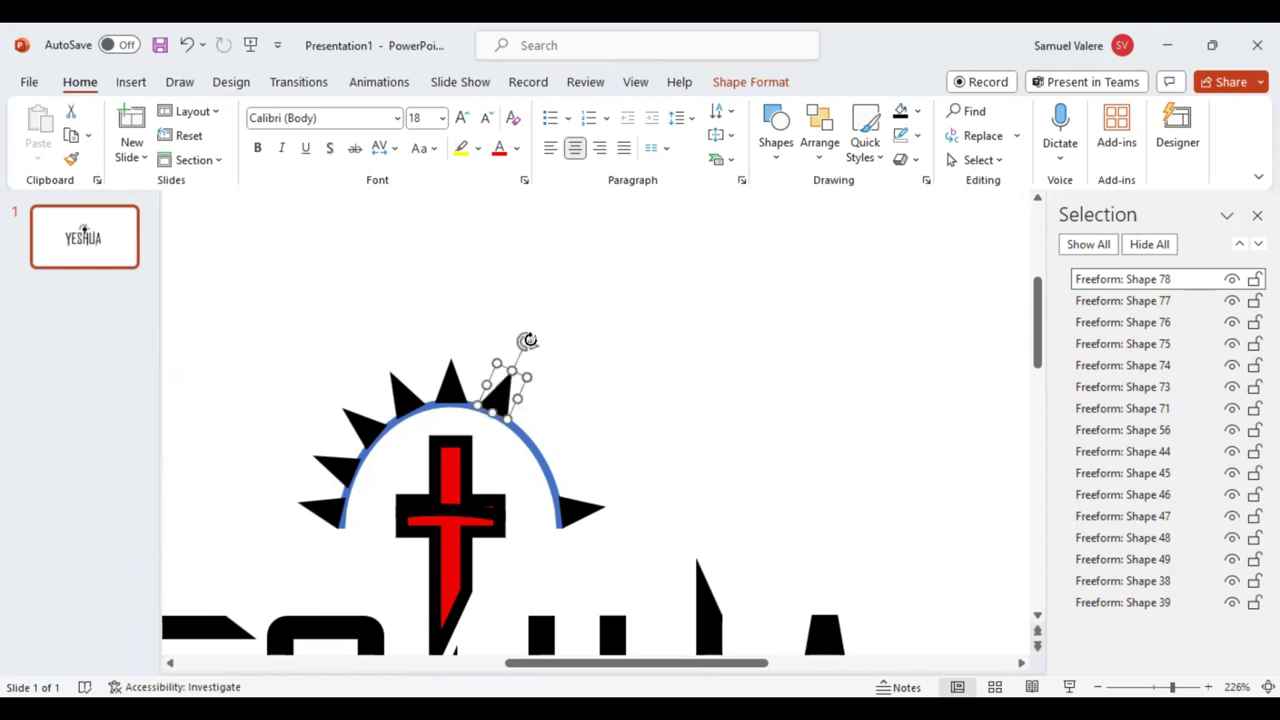
# Add another rotated spike copy further down the arc's right side.
pyautogui.hotkey('ctrl', 'd')
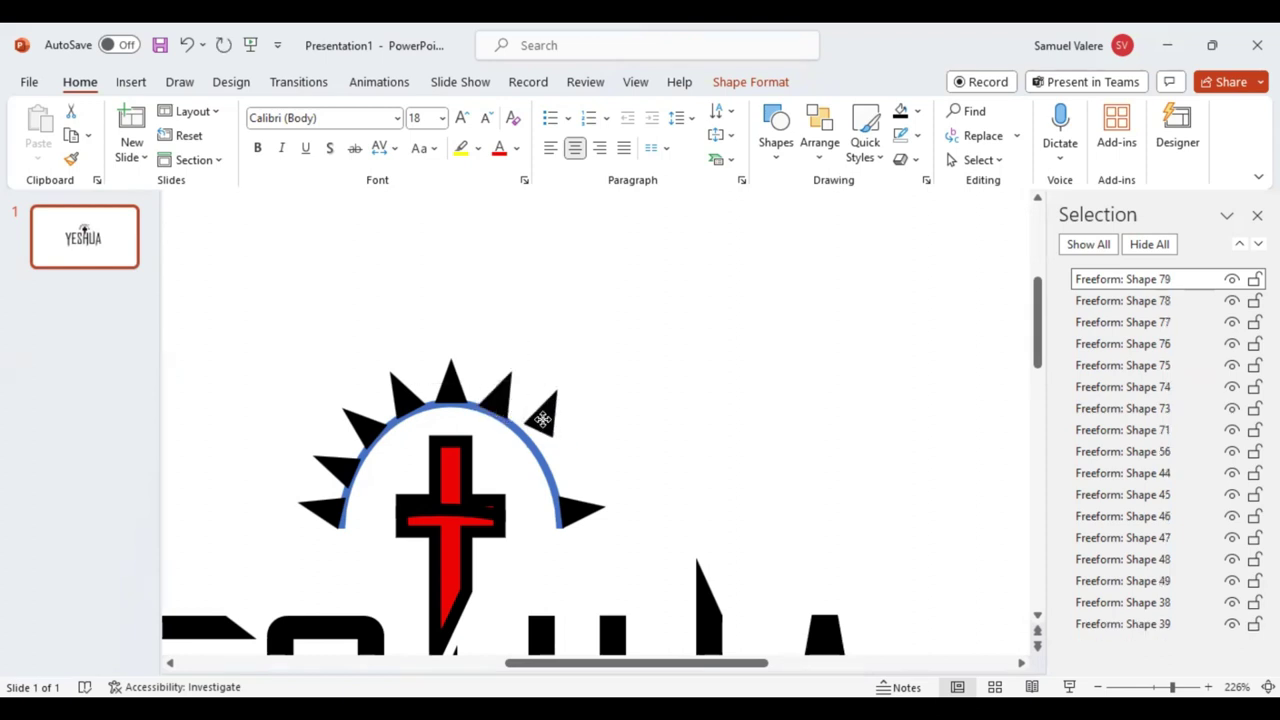
pyautogui.moveTo(543, 400); pyautogui.dragTo(540, 422)
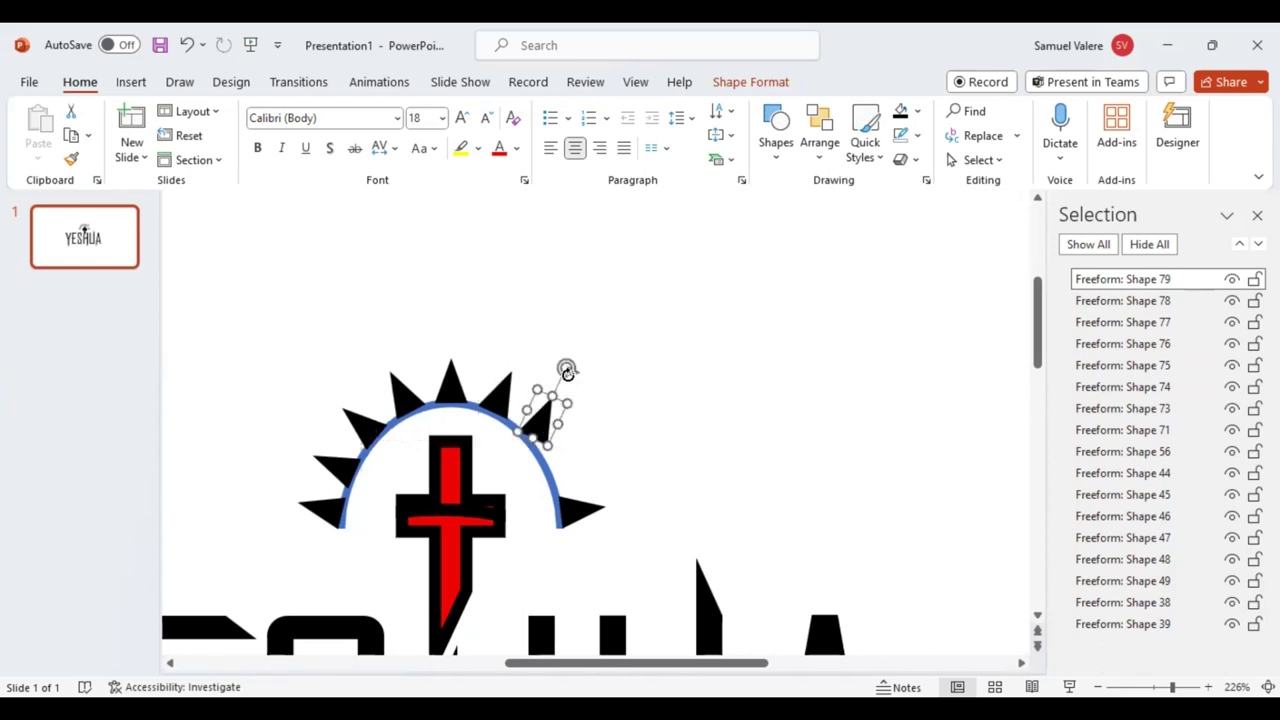
pyautogui.moveTo(568, 366); pyautogui.dragTo(580, 387)
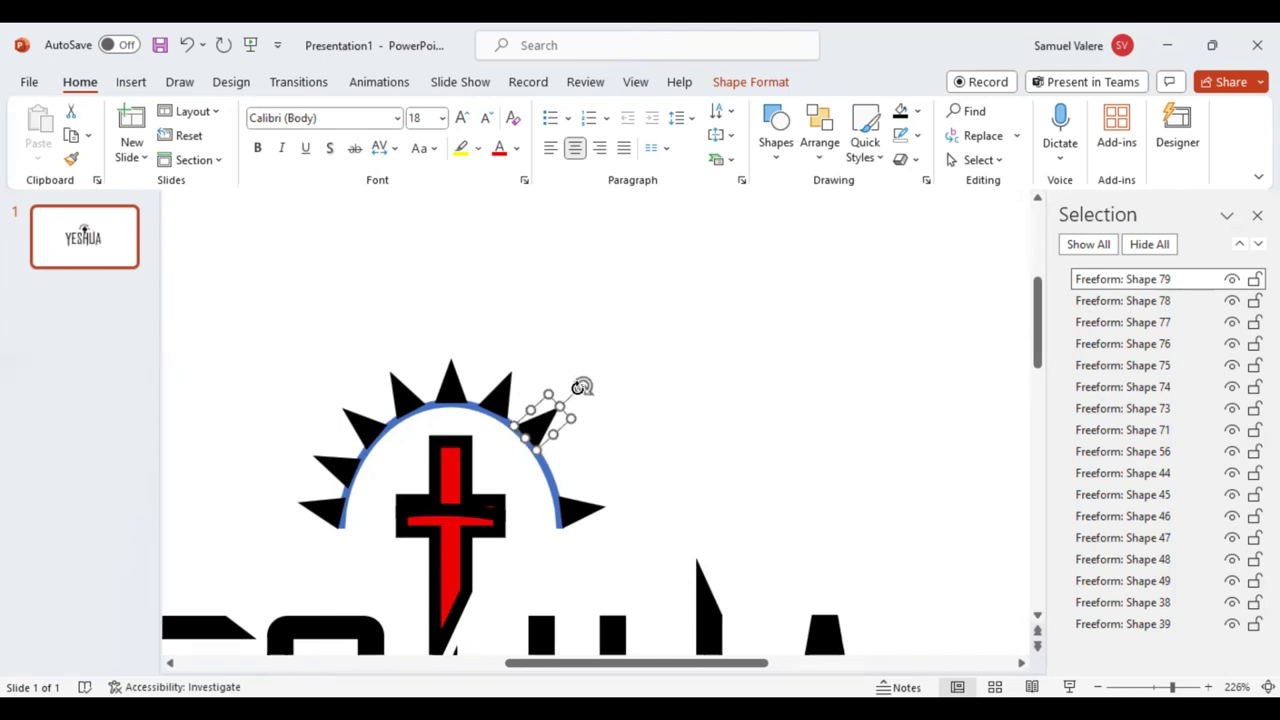
pyautogui.click(656, 400)
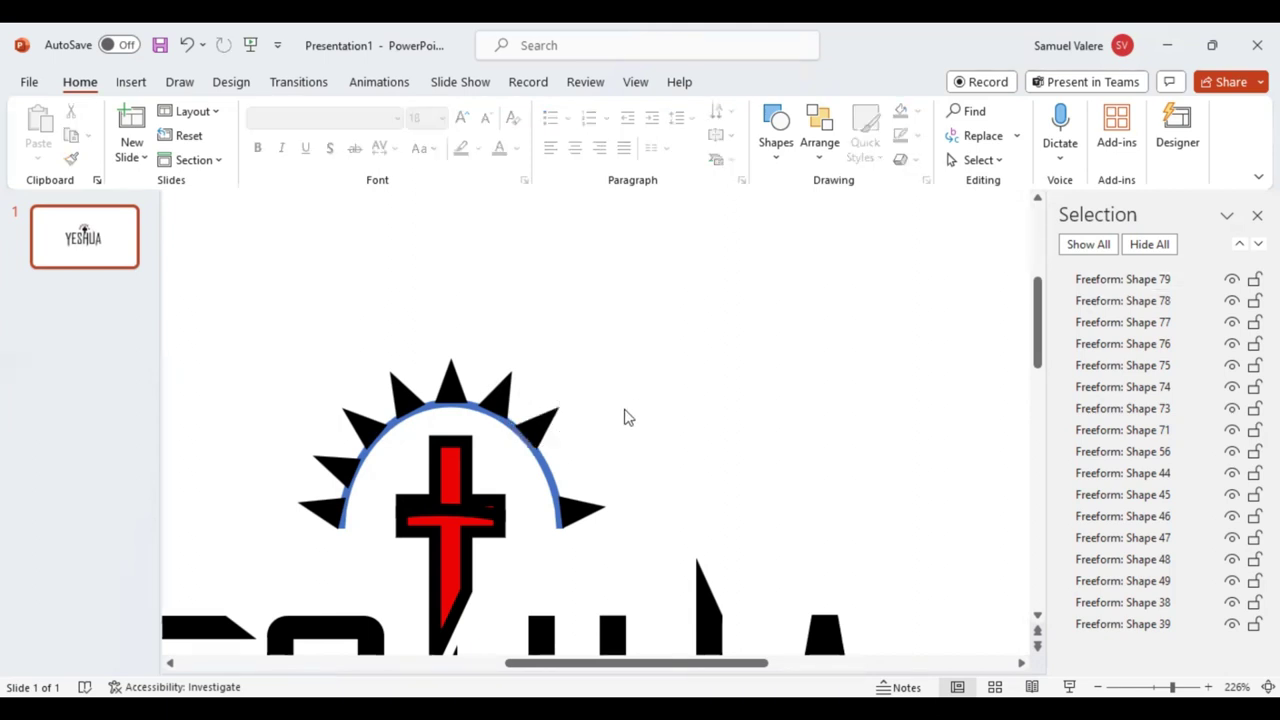
# Duplicate that spike for the lowest right position, undoing an extra rotation.
pyautogui.click(540, 428)
pyautogui.hotkey('ctrl', 'd')
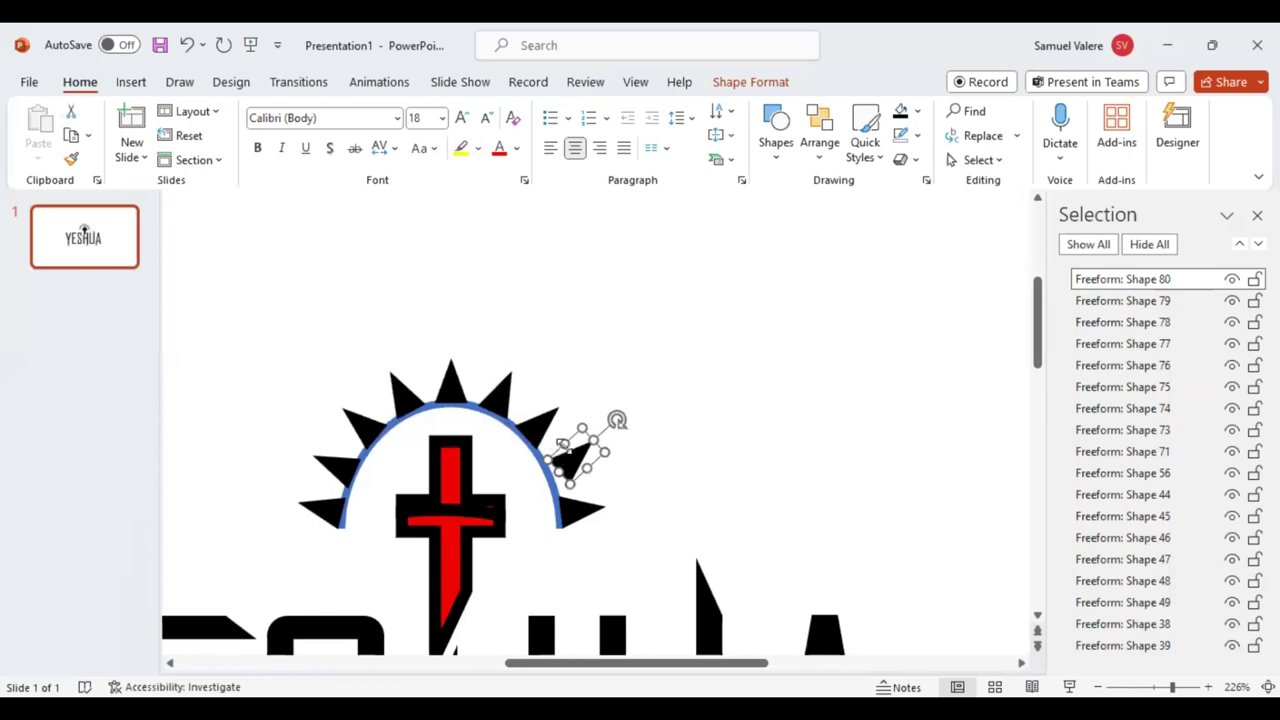
pyautogui.moveTo(617, 421); pyautogui.dragTo(566, 464)
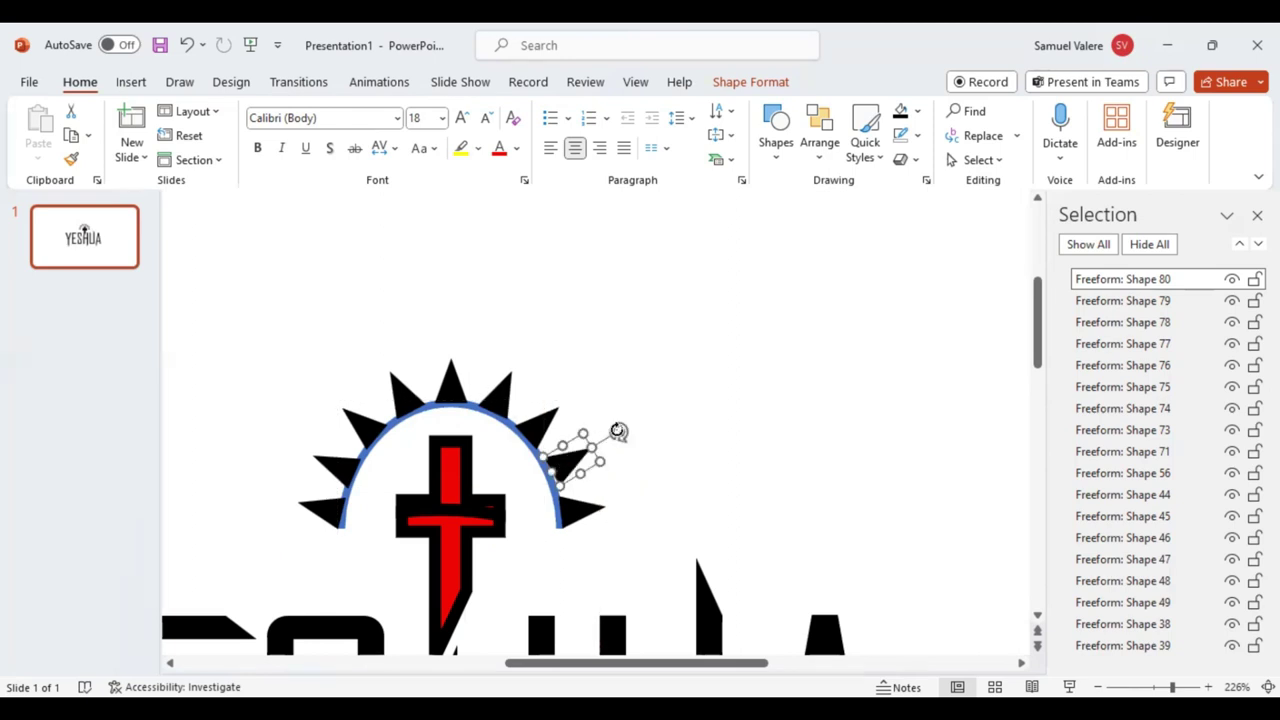
pyautogui.moveTo(612, 428); pyautogui.dragTo(619, 437)
pyautogui.hotkey('ctrl', 'z')
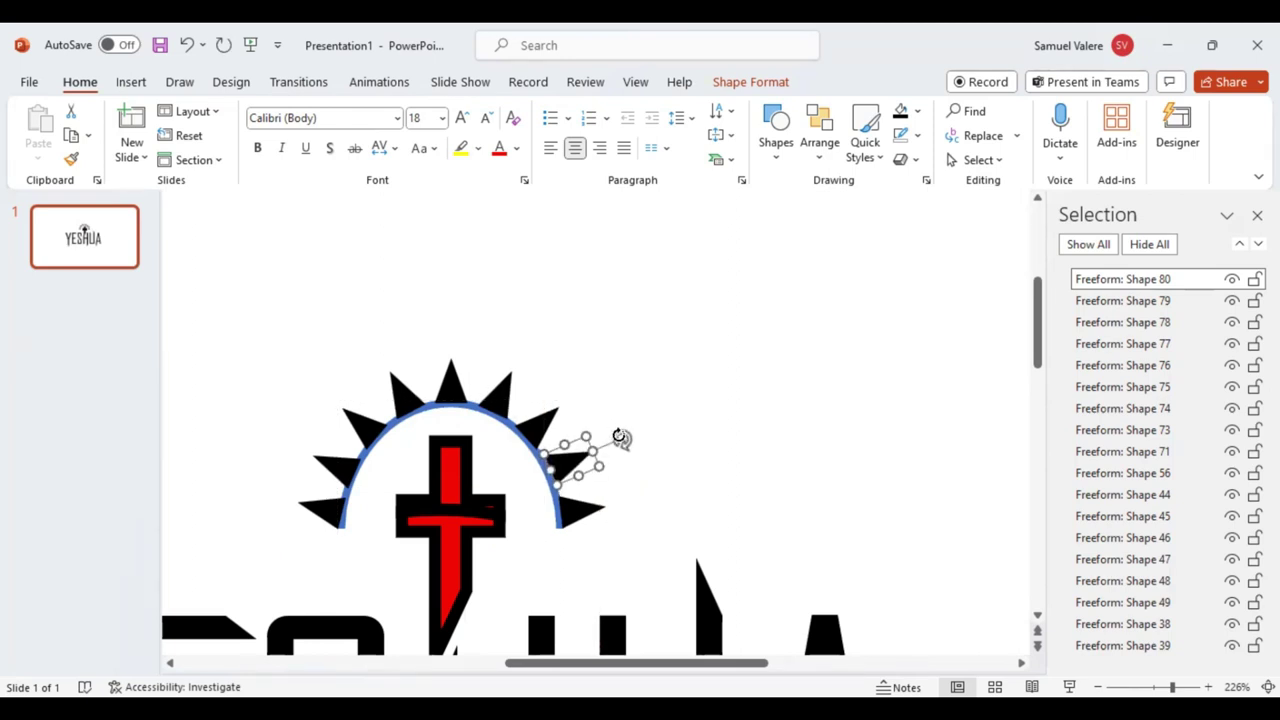
# Nudge the lowest right spike until it sits flush on the arc.
pyautogui.click(680, 436)
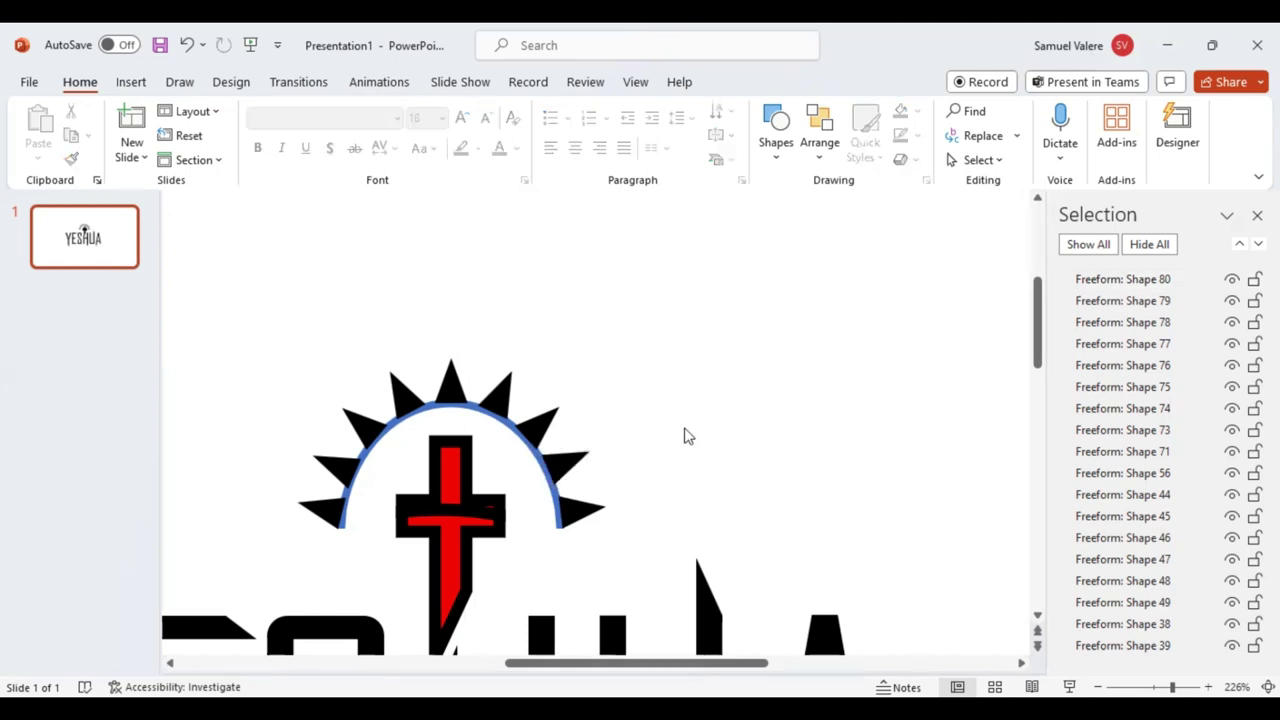
pyautogui.click(562, 476)
pyautogui.moveTo(562, 476); pyautogui.dragTo(564, 477)
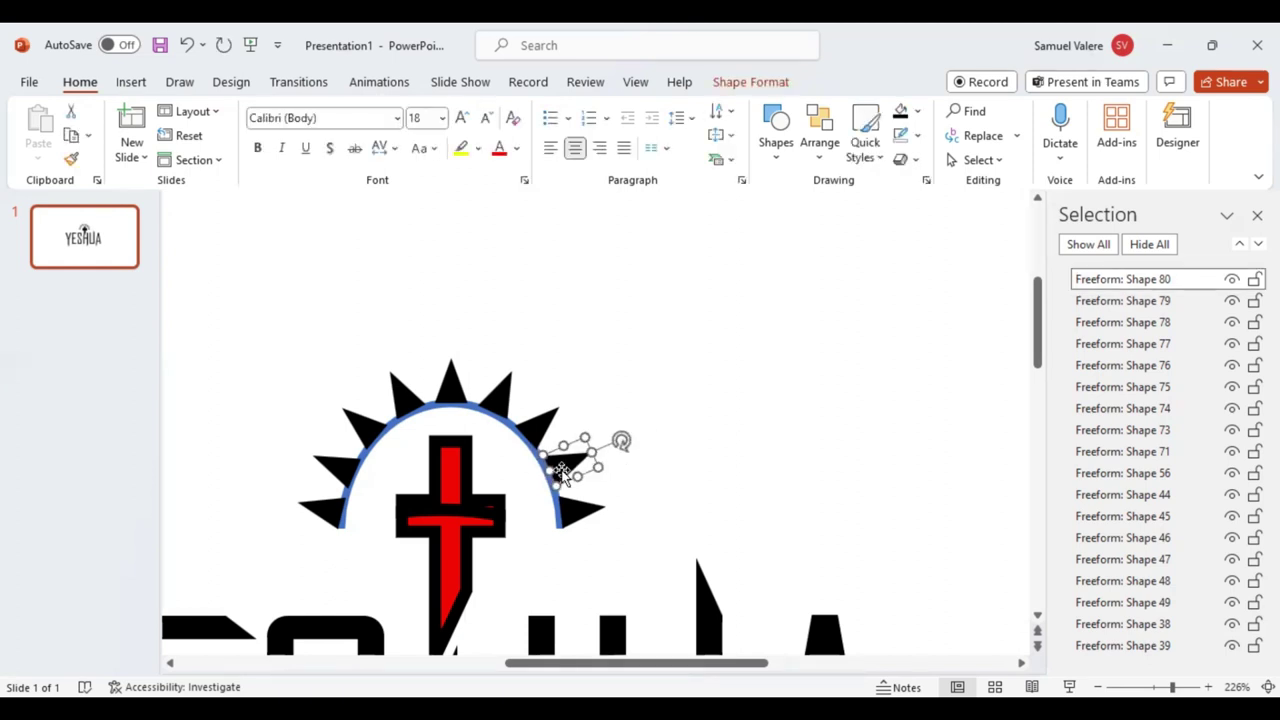
pyautogui.click(688, 453)
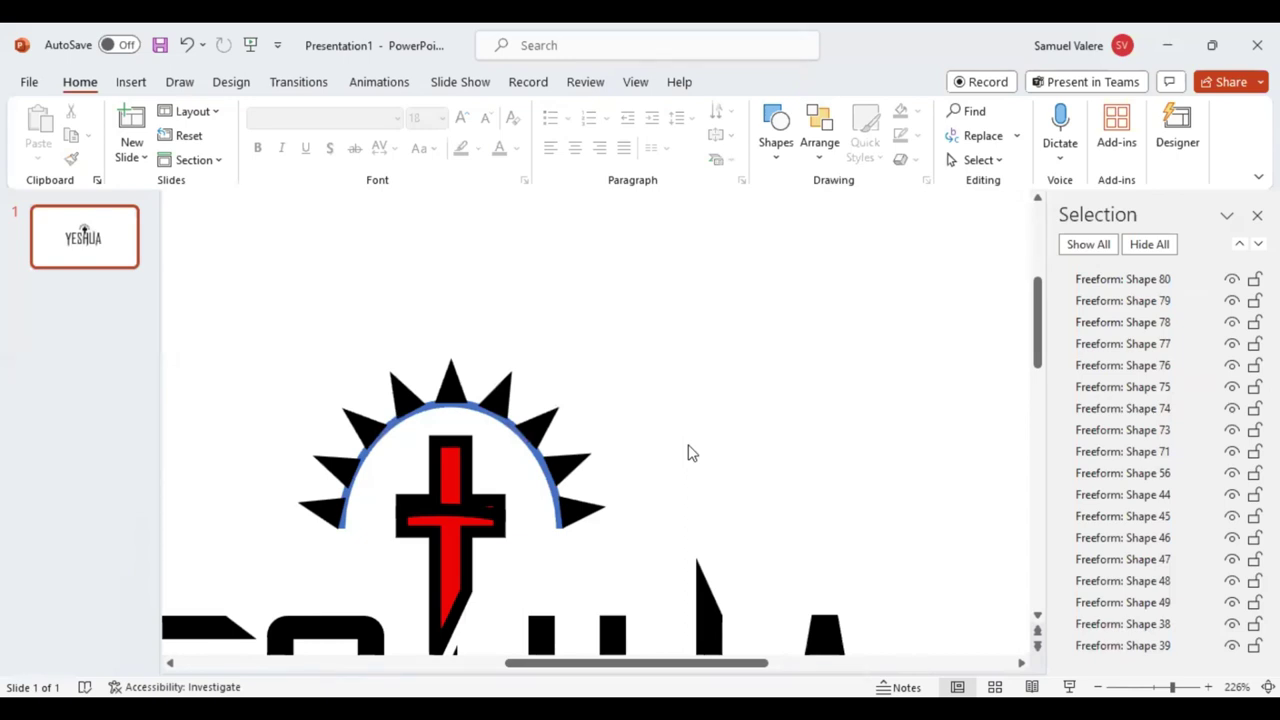
pyautogui.click(564, 461)
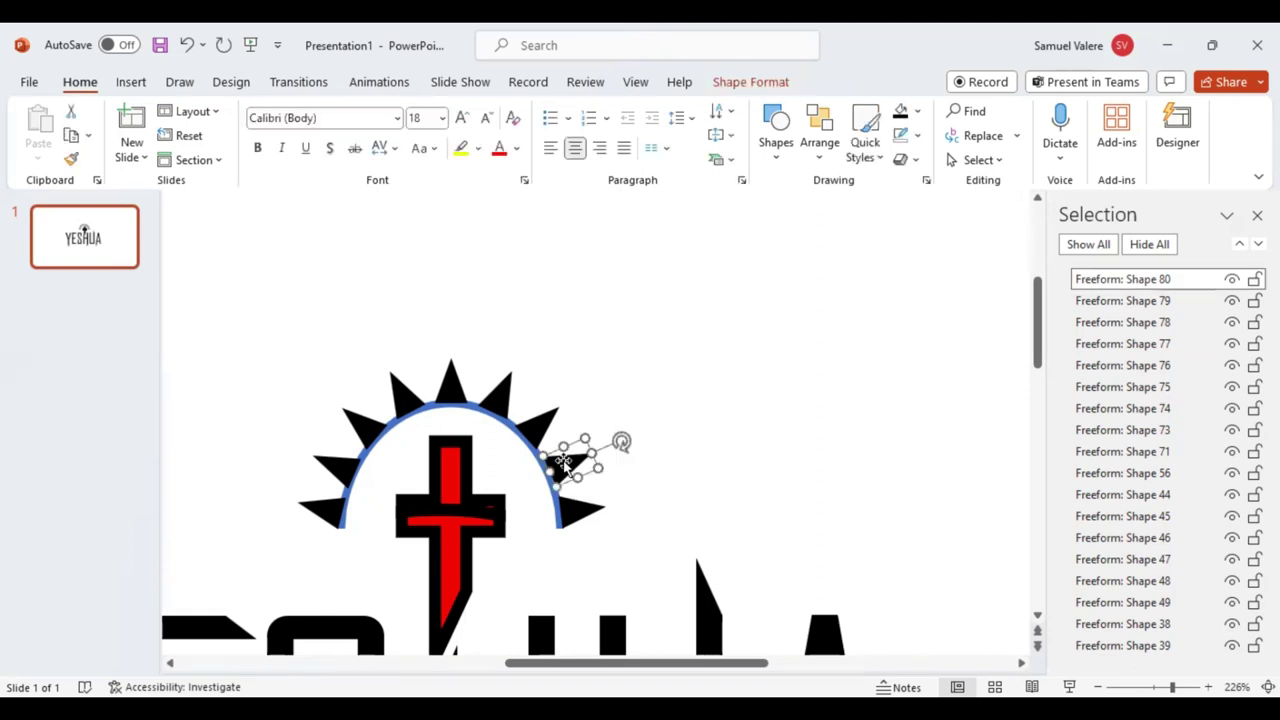
pyautogui.moveTo(563, 461); pyautogui.dragTo(565, 464)
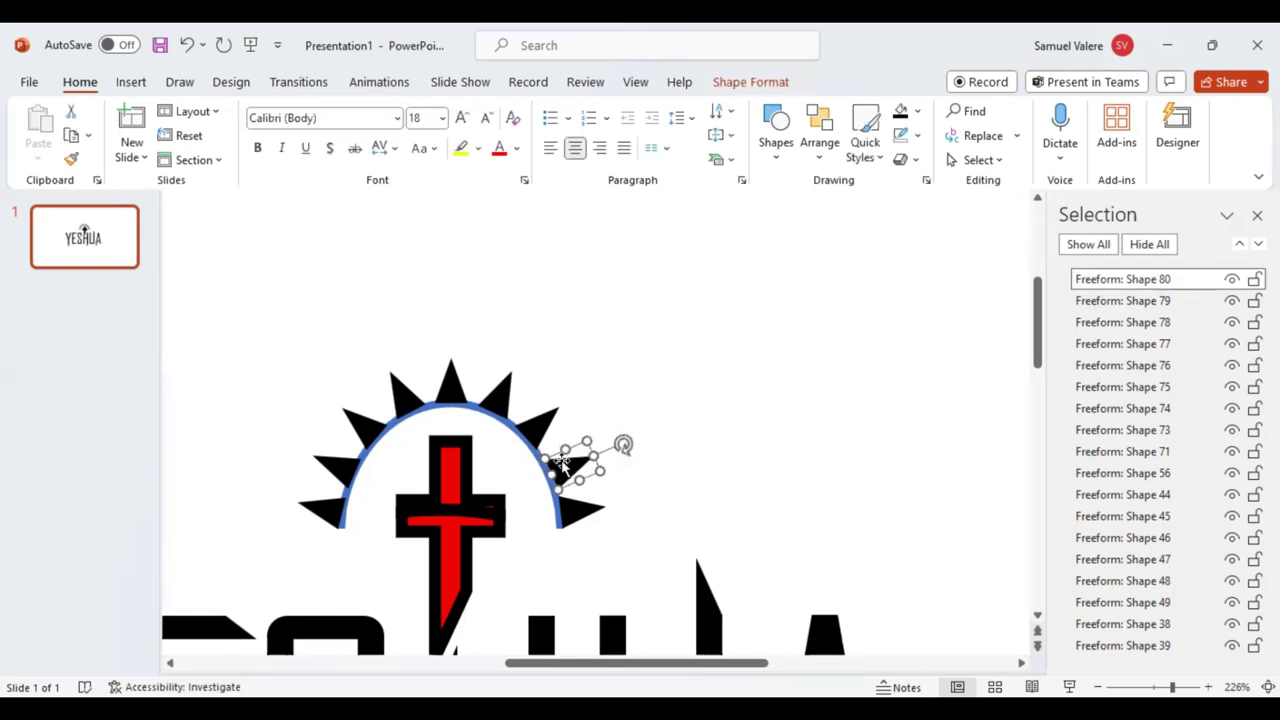
pyautogui.click(726, 432)
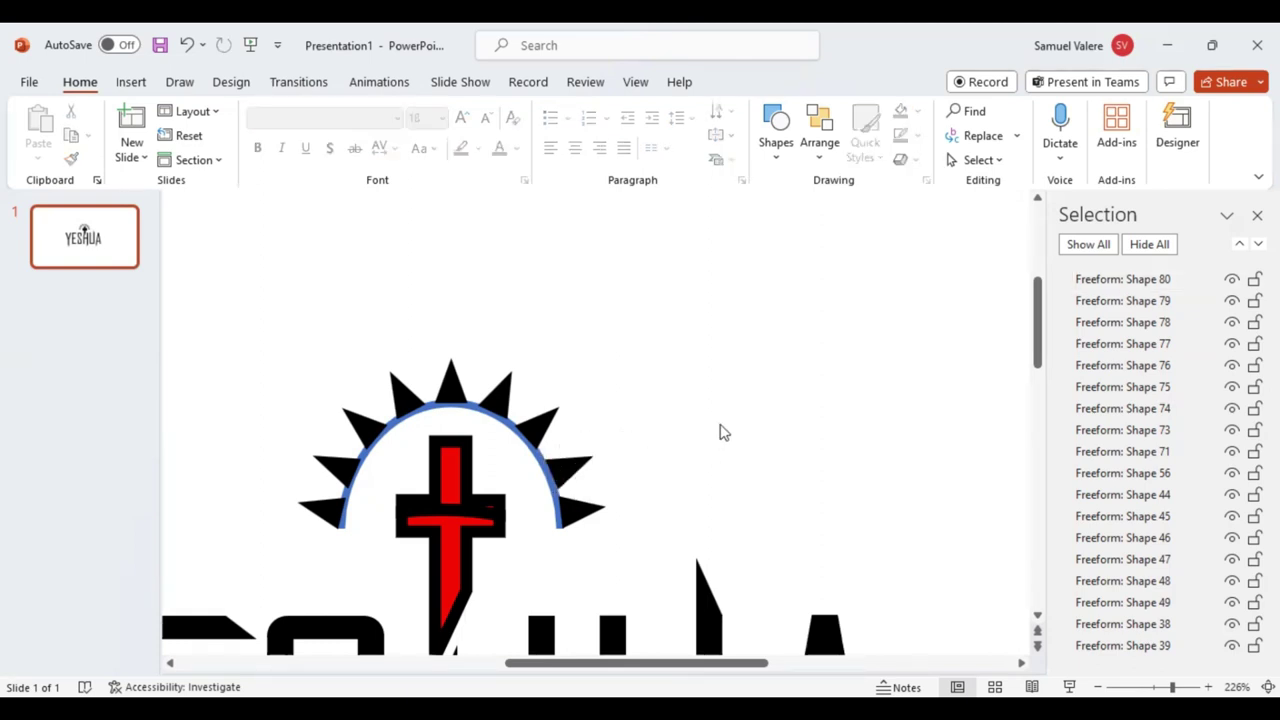
pyautogui.click(563, 478)
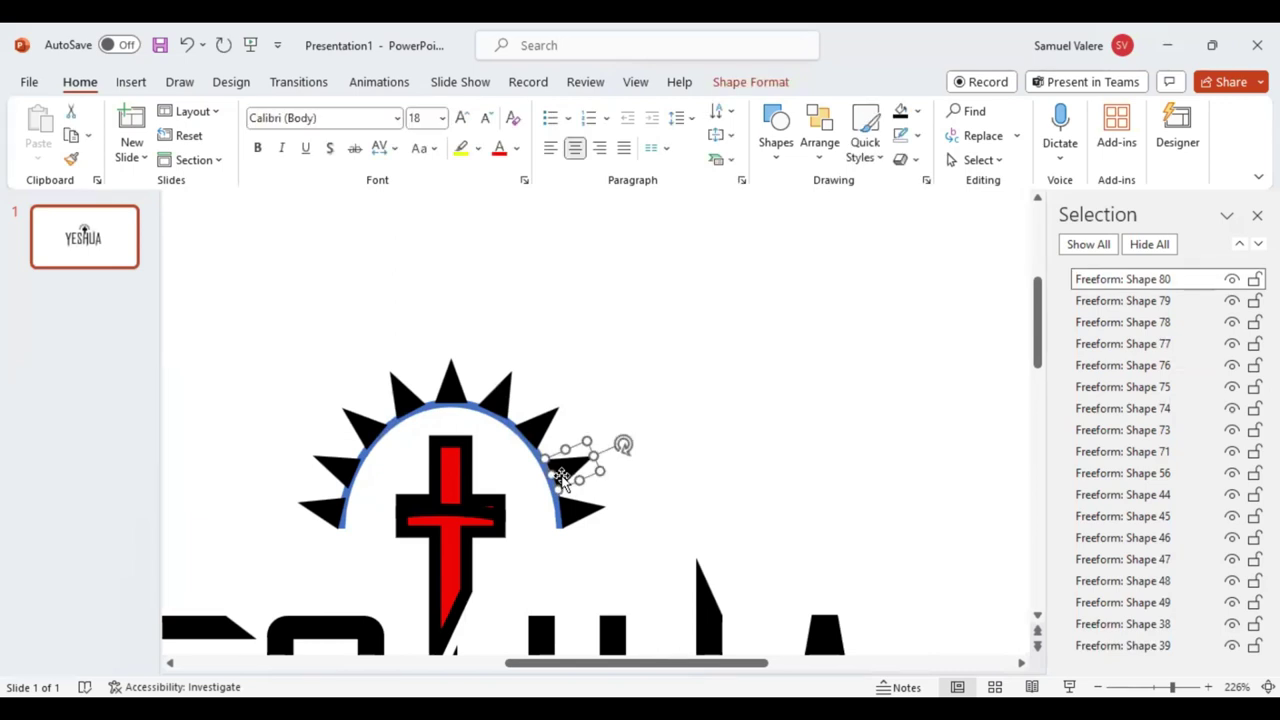
pyautogui.moveTo(562, 478); pyautogui.dragTo(560, 478)
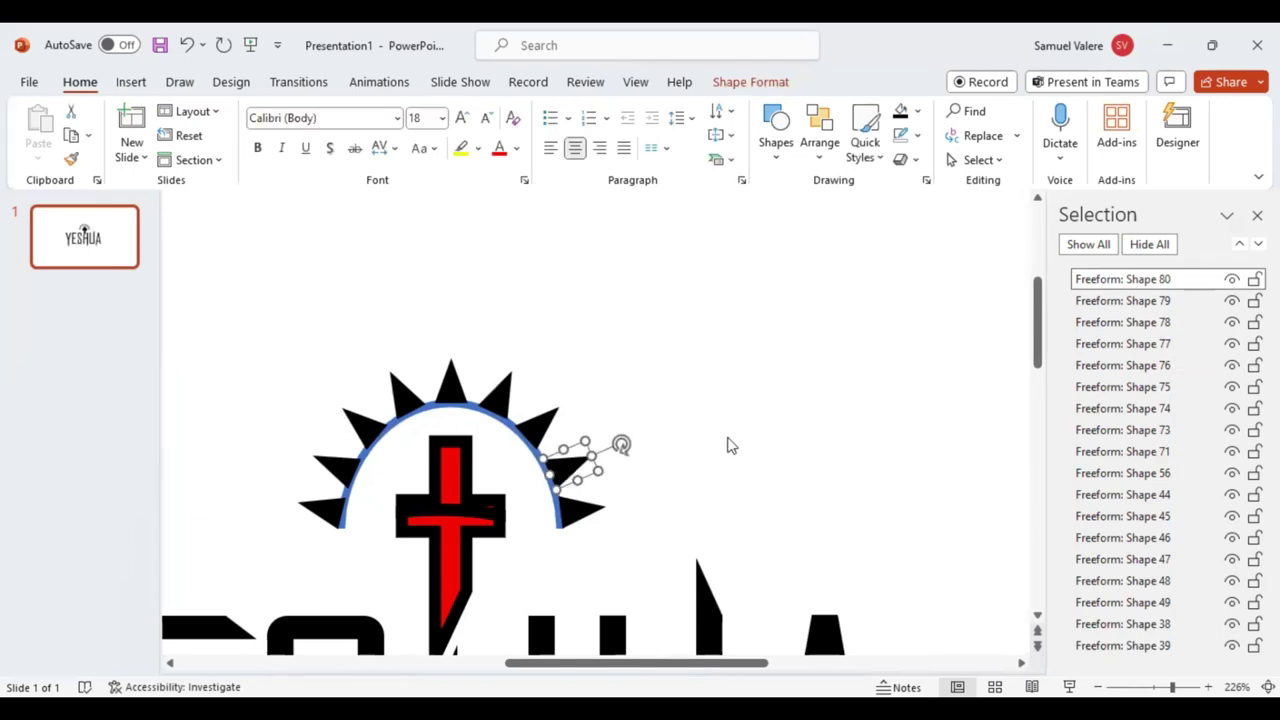
pyautogui.click(728, 440)
# Nudge the middle right spike and the spike right of the top into line on the arc.
pyautogui.click(543, 434)
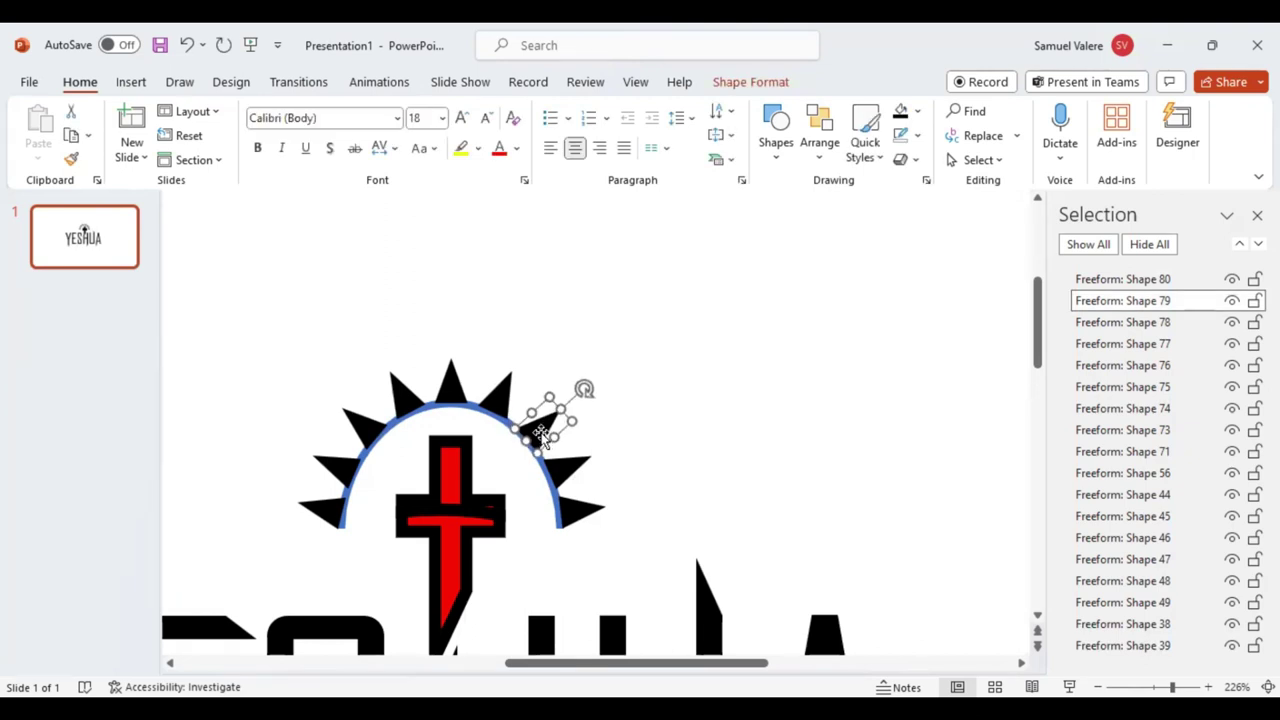
pyautogui.moveTo(542, 432); pyautogui.dragTo(541, 438)
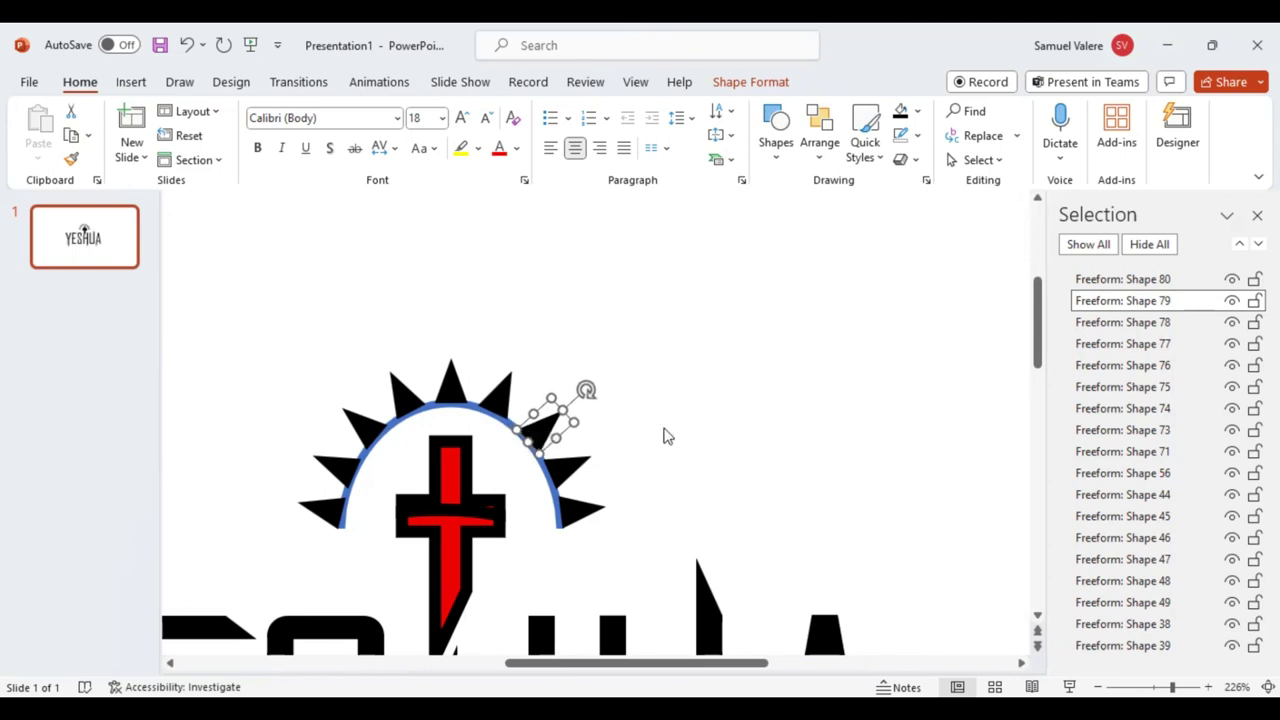
pyautogui.click(669, 428)
pyautogui.click(505, 408)
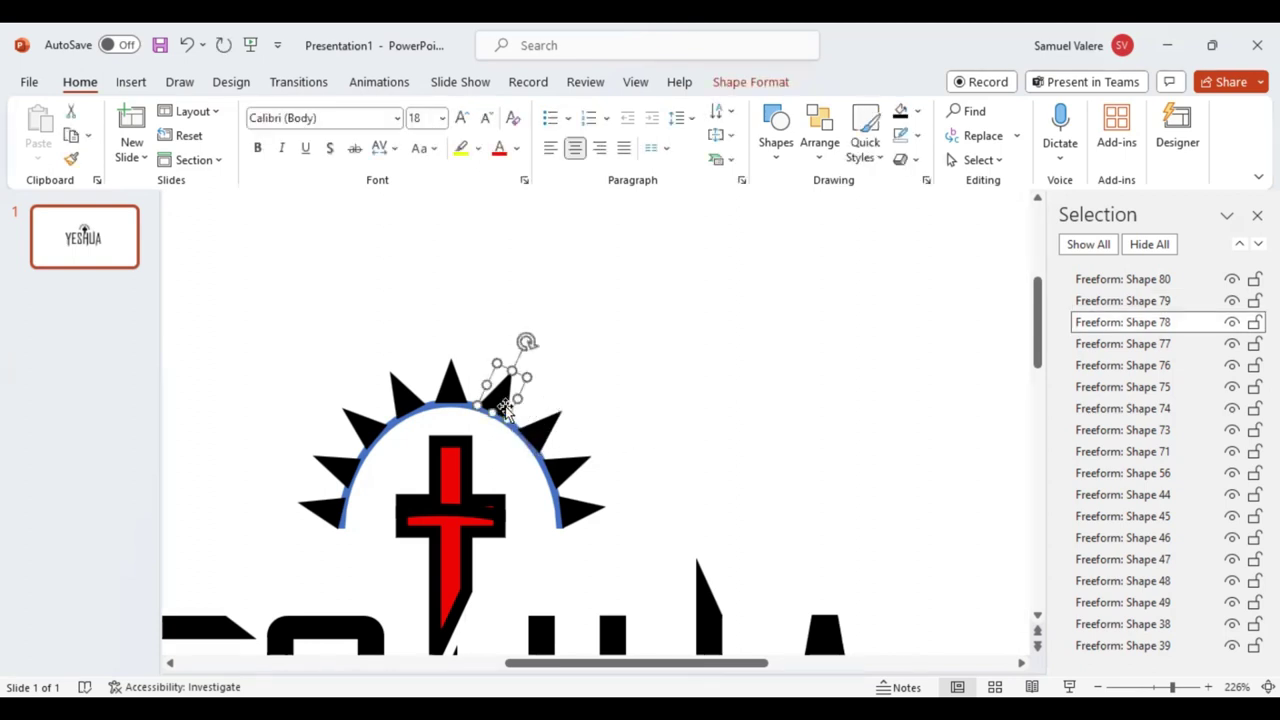
pyautogui.moveTo(504, 404); pyautogui.dragTo(507, 409)
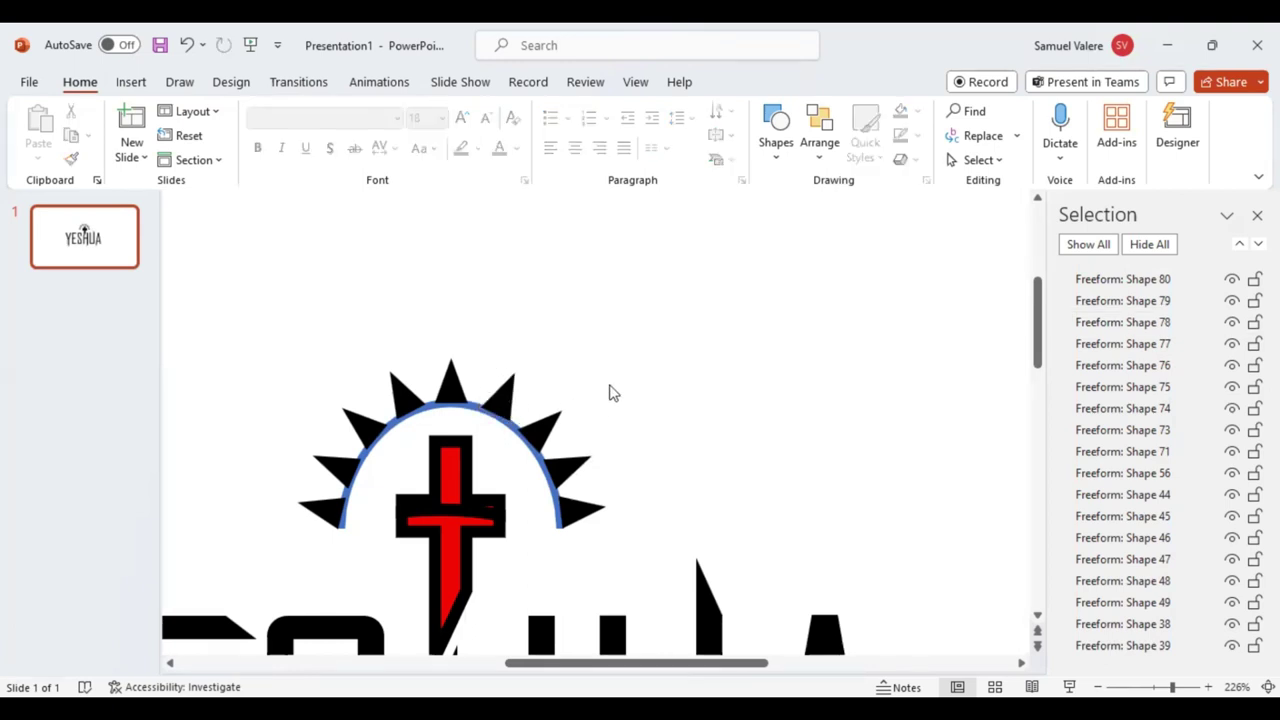
pyautogui.click(507, 405)
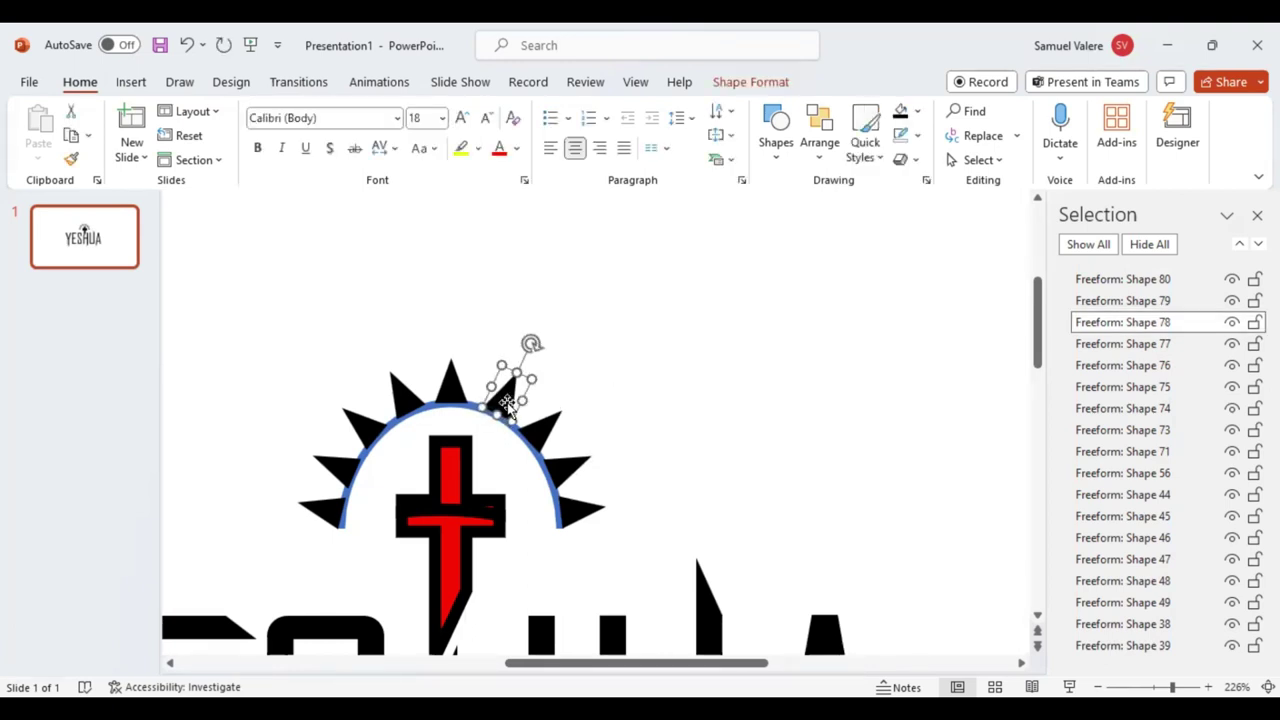
pyautogui.click(596, 394)
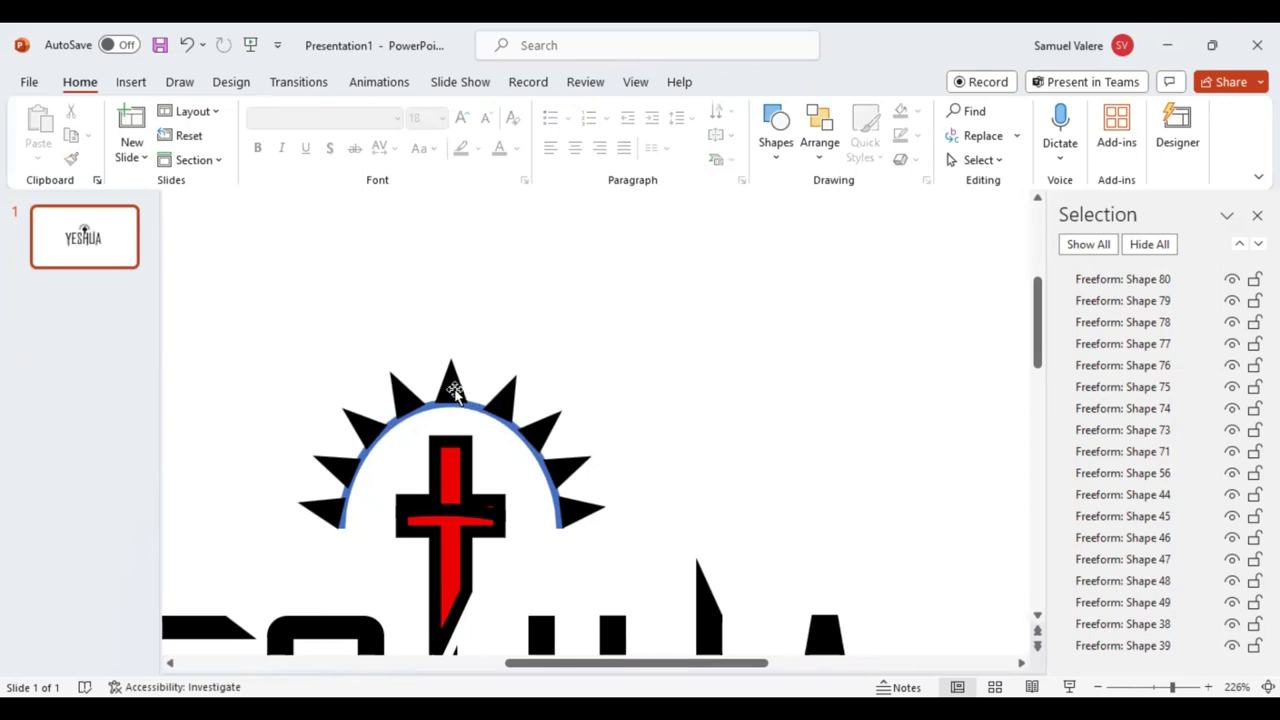
# Nudge the spike left of the top and the upper and lower left spikes onto the arc.
pyautogui.click(452, 388)
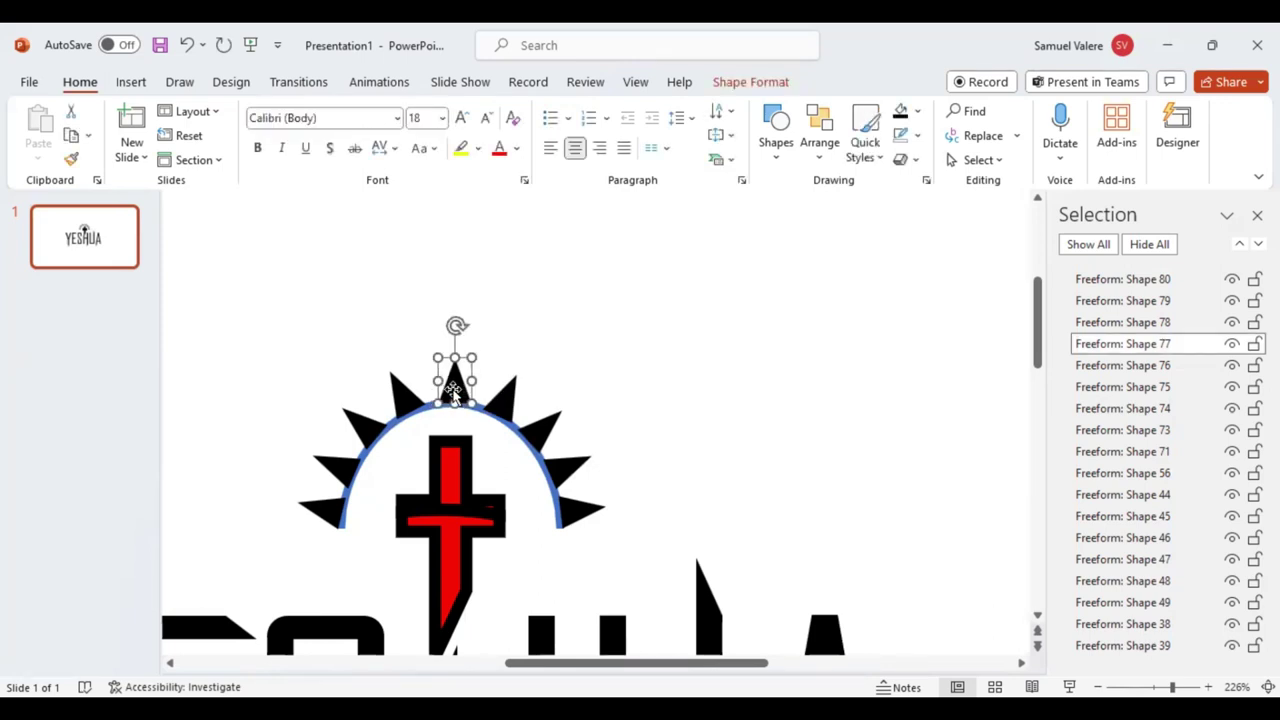
pyautogui.click(640, 382)
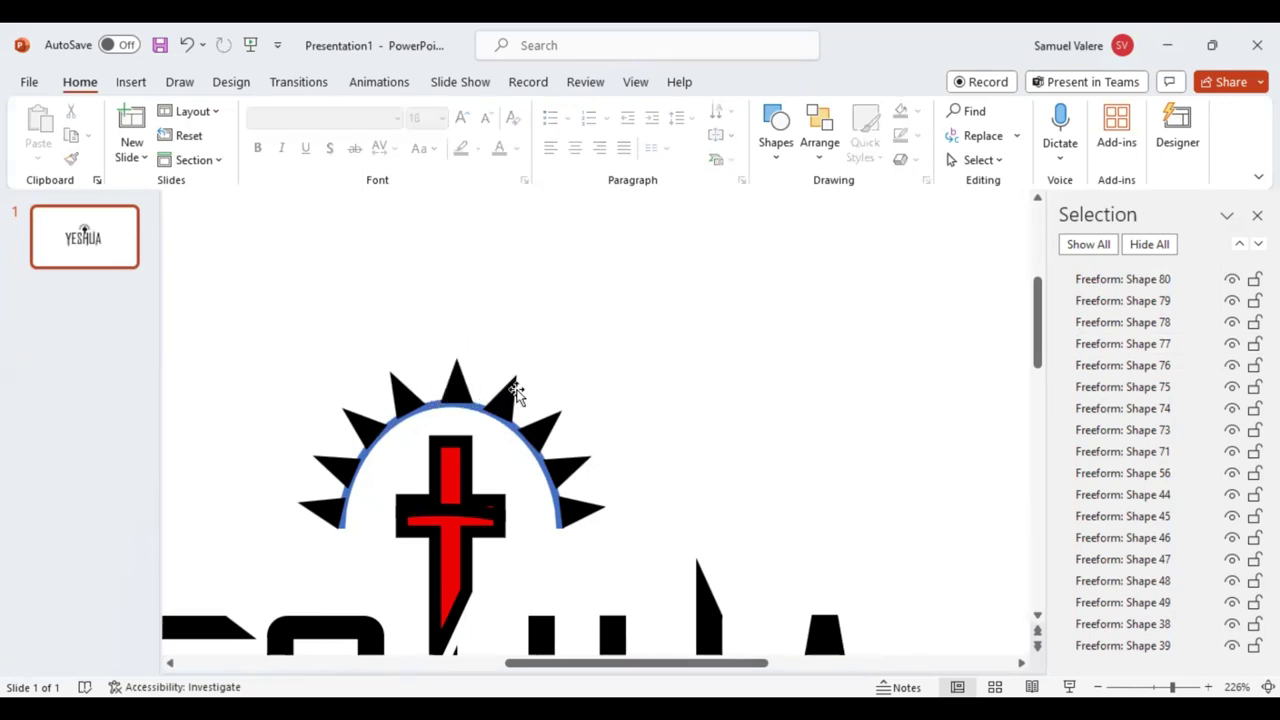
pyautogui.click(458, 392)
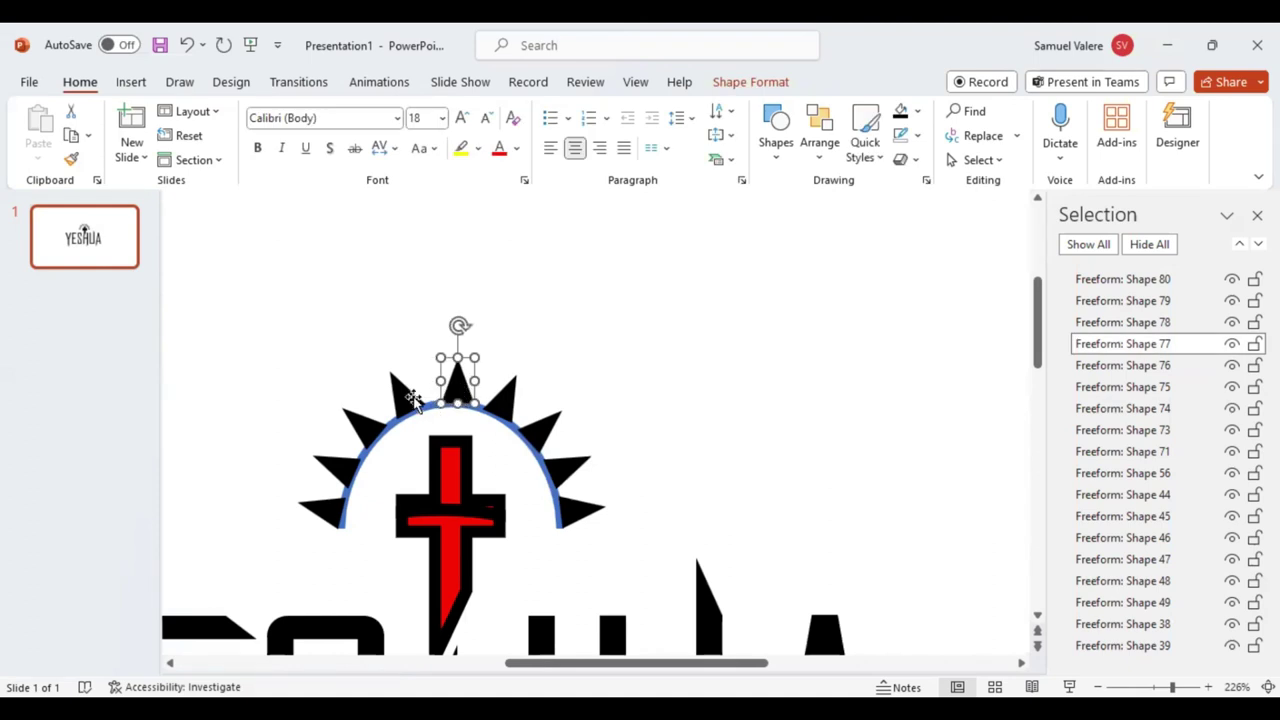
pyautogui.click(410, 398)
pyautogui.moveTo(410, 398); pyautogui.dragTo(413, 400)
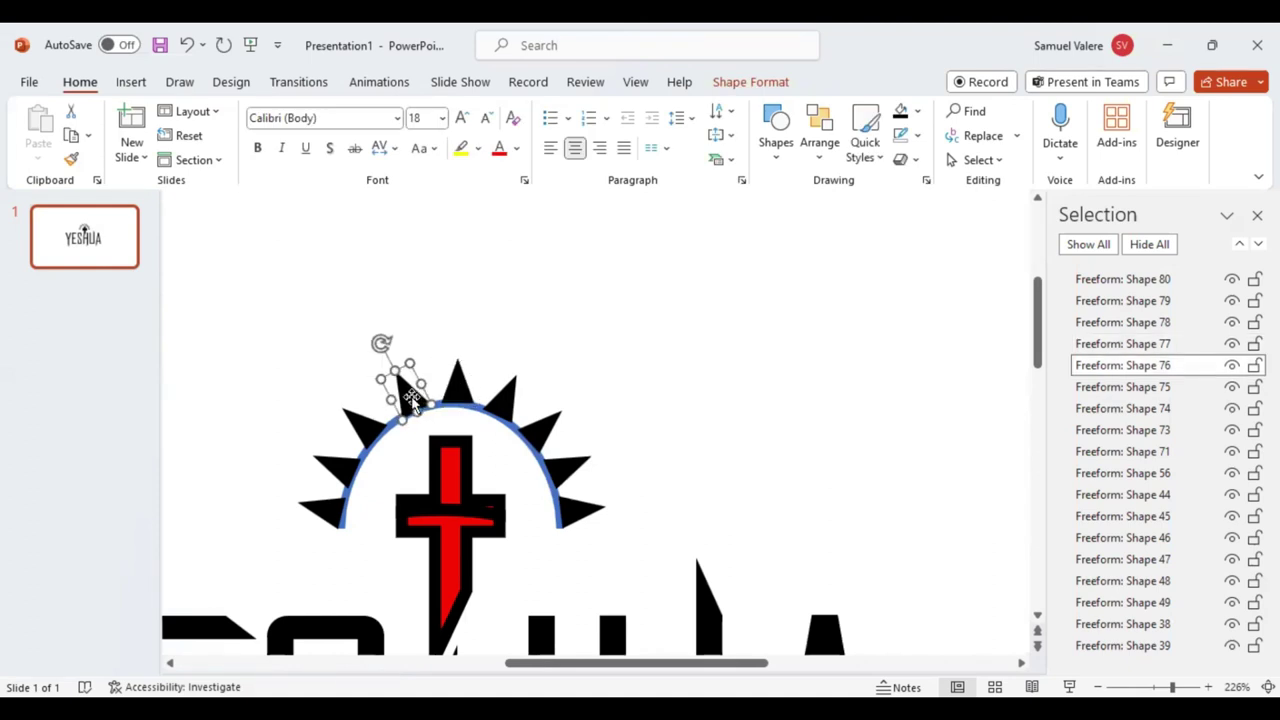
pyautogui.click(655, 363)
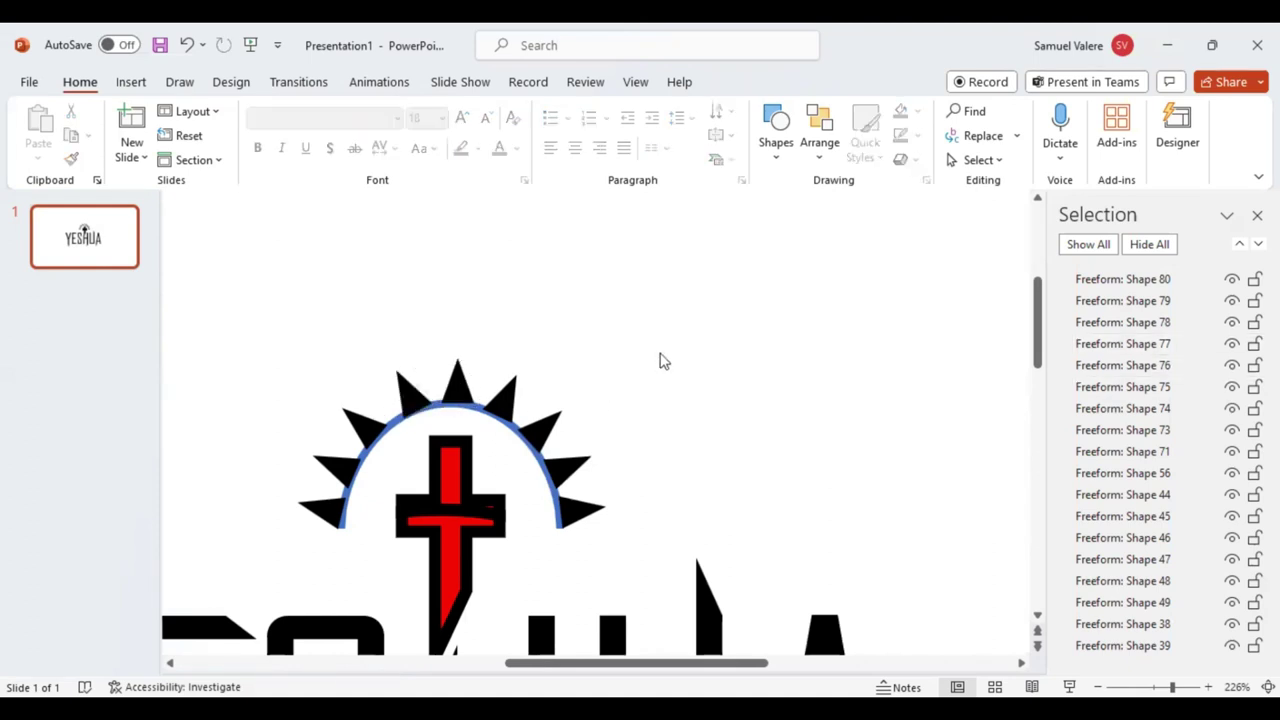
pyautogui.click(369, 428)
pyautogui.moveTo(369, 428); pyautogui.dragTo(371, 426)
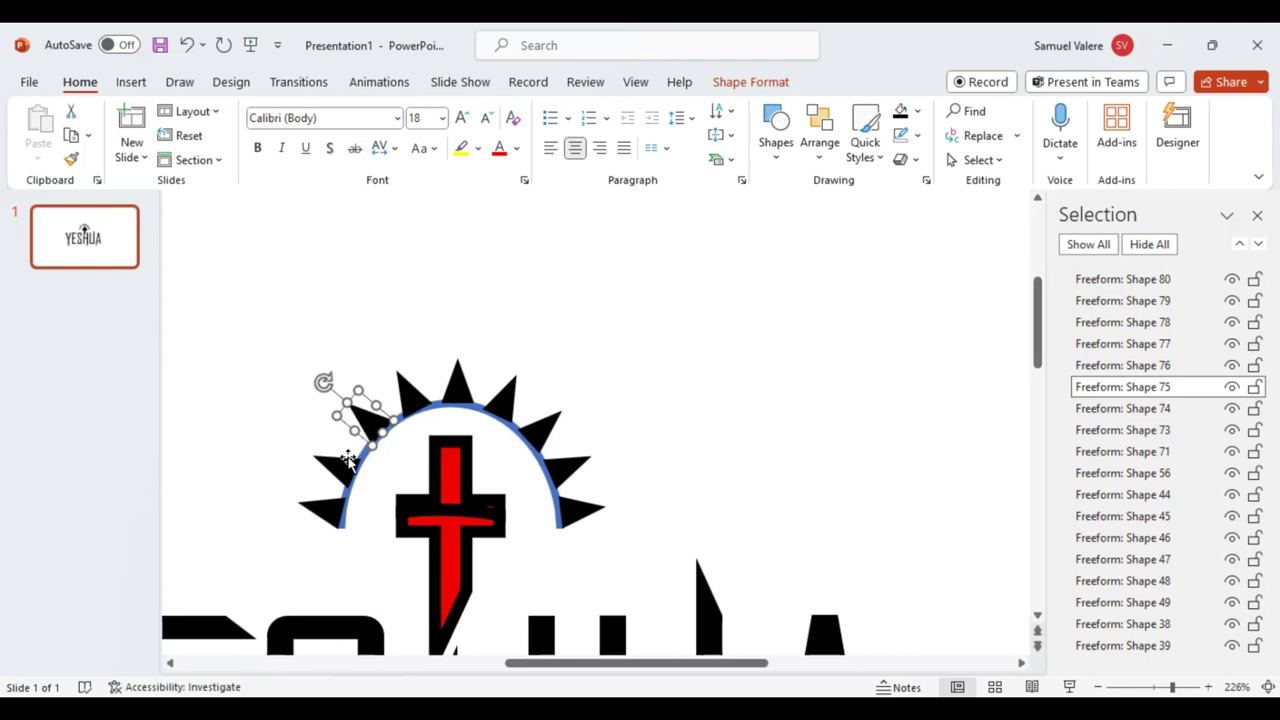
pyautogui.click(348, 459)
pyautogui.moveTo(346, 452); pyautogui.dragTo(347, 454)
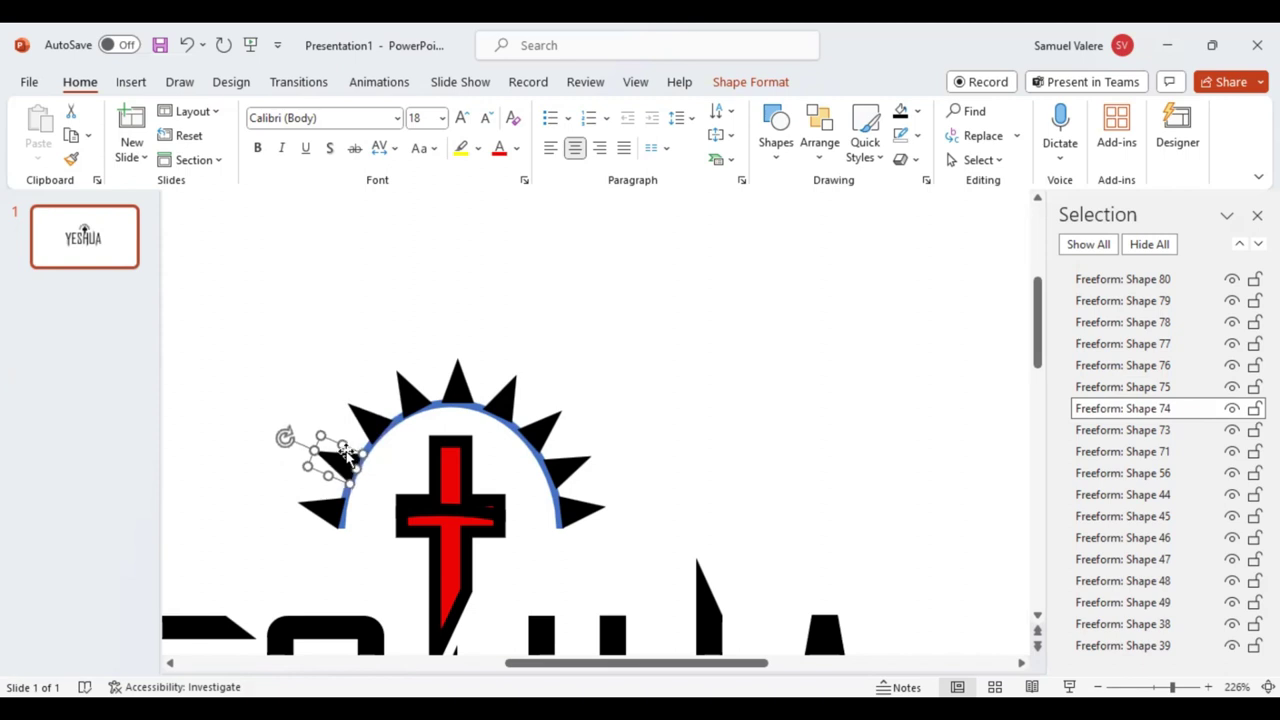
pyautogui.click(737, 430)
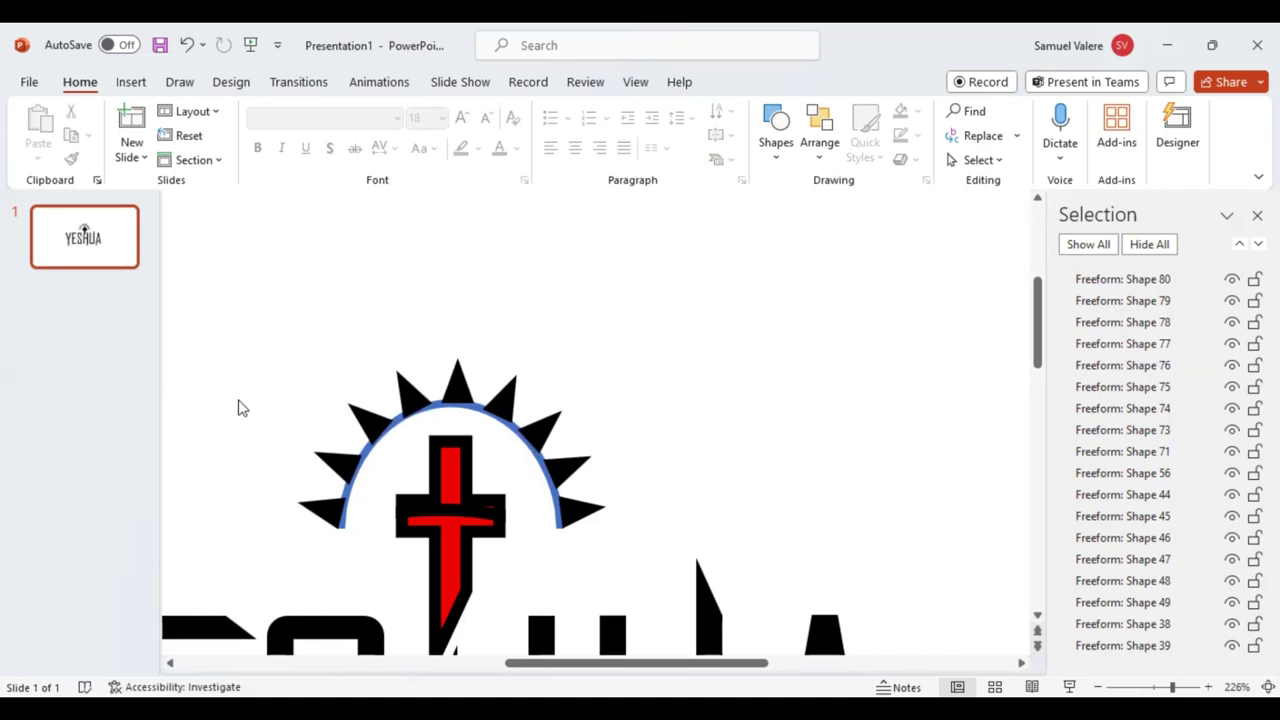
# Select the blue arc together with every spike around it.
pyautogui.click(343, 526)
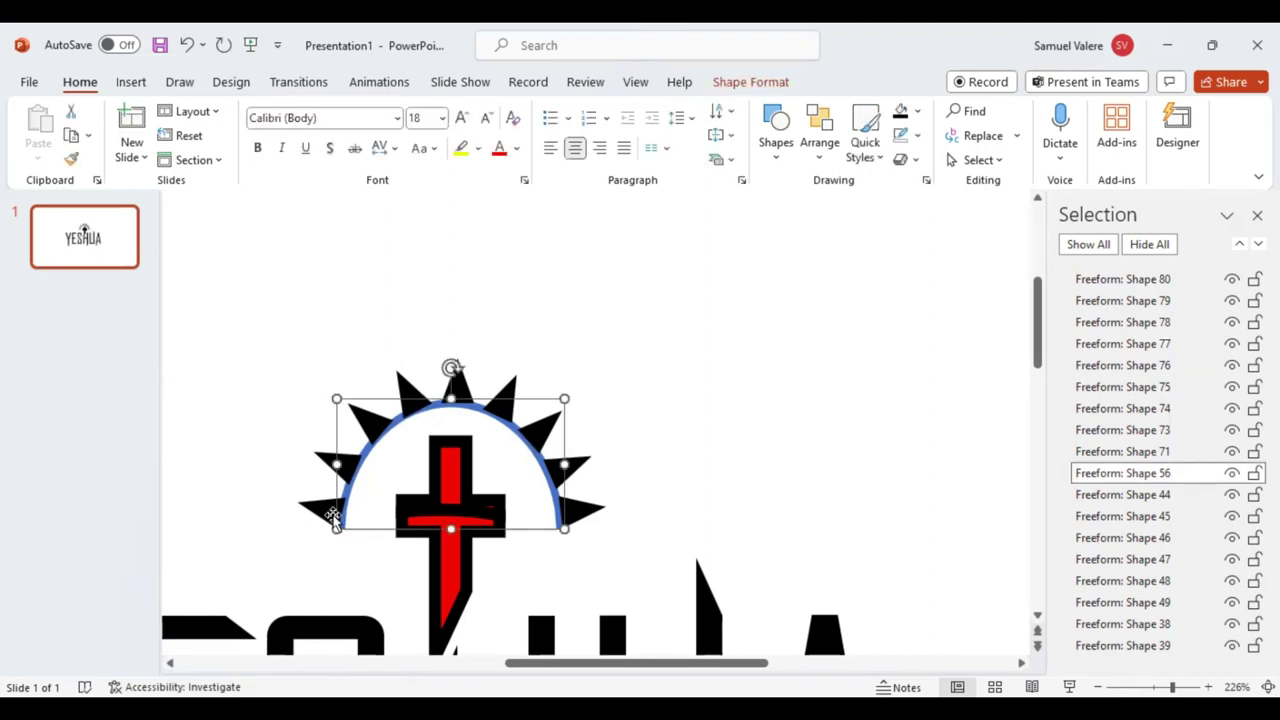
pyautogui.keyDown('shift'); pyautogui.click(329, 514); pyautogui.keyUp('shift')
pyautogui.keyDown('shift'); pyautogui.click(345, 470); pyautogui.keyUp('shift')
pyautogui.keyDown('shift'); pyautogui.click(367, 428); pyautogui.keyUp('shift')
pyautogui.keyDown('shift'); pyautogui.click(367, 428); pyautogui.keyUp('shift')
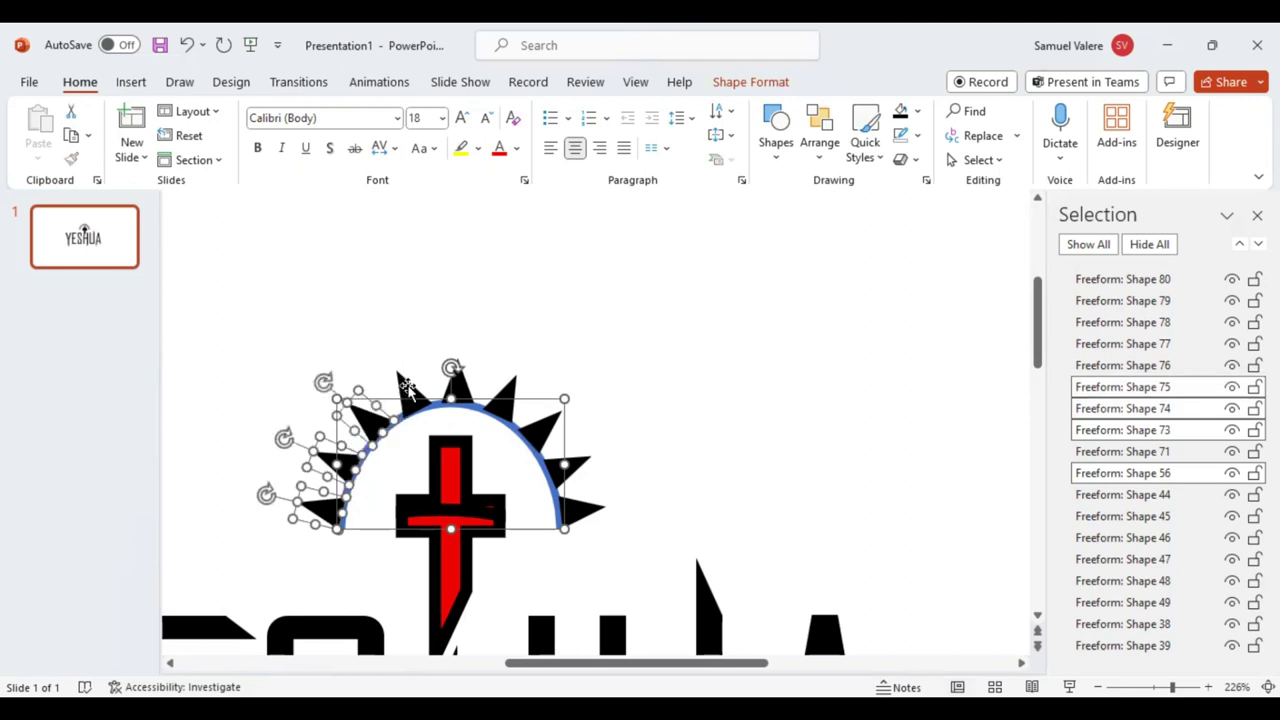
pyautogui.keyDown('shift'); pyautogui.click(407, 388); pyautogui.keyUp('shift')
pyautogui.keyDown('shift'); pyautogui.click(456, 385); pyautogui.keyUp('shift')
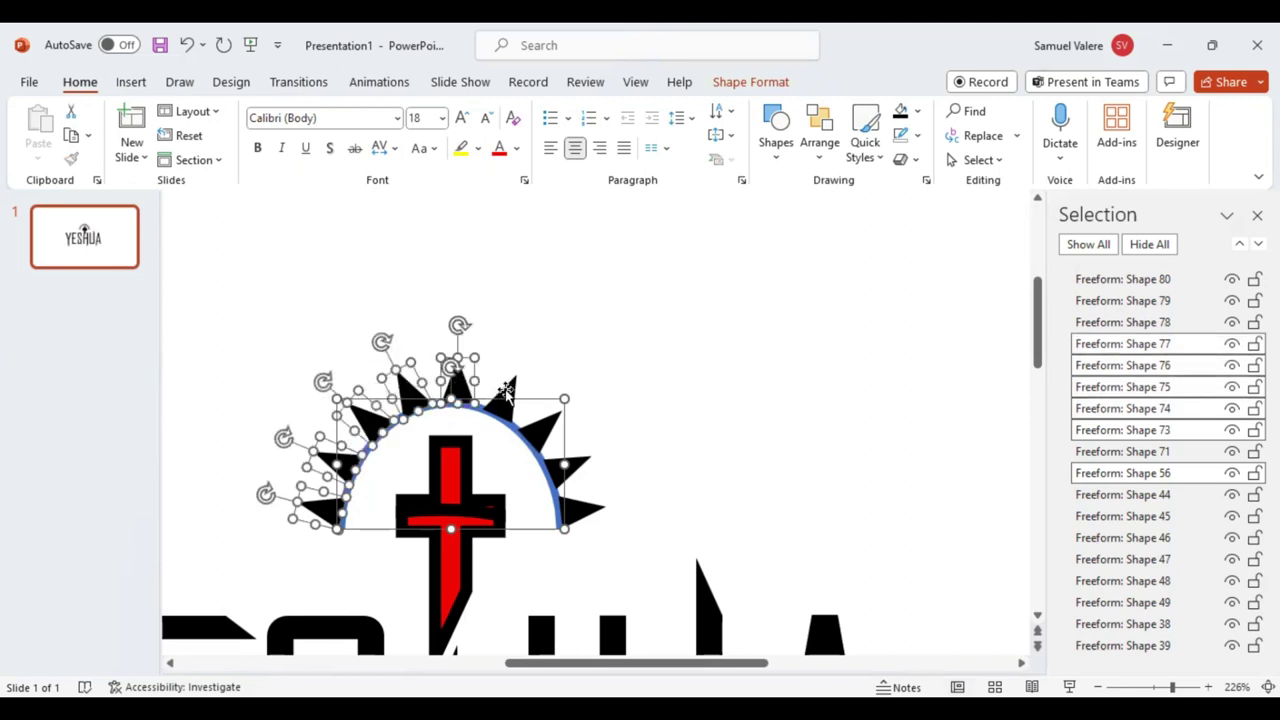
pyautogui.keyDown('shift'); pyautogui.click(508, 390); pyautogui.keyUp('shift')
pyautogui.keyDown('shift'); pyautogui.click(537, 432); pyautogui.keyUp('shift')
pyautogui.keyDown('shift'); pyautogui.click(562, 468); pyautogui.keyUp('shift')
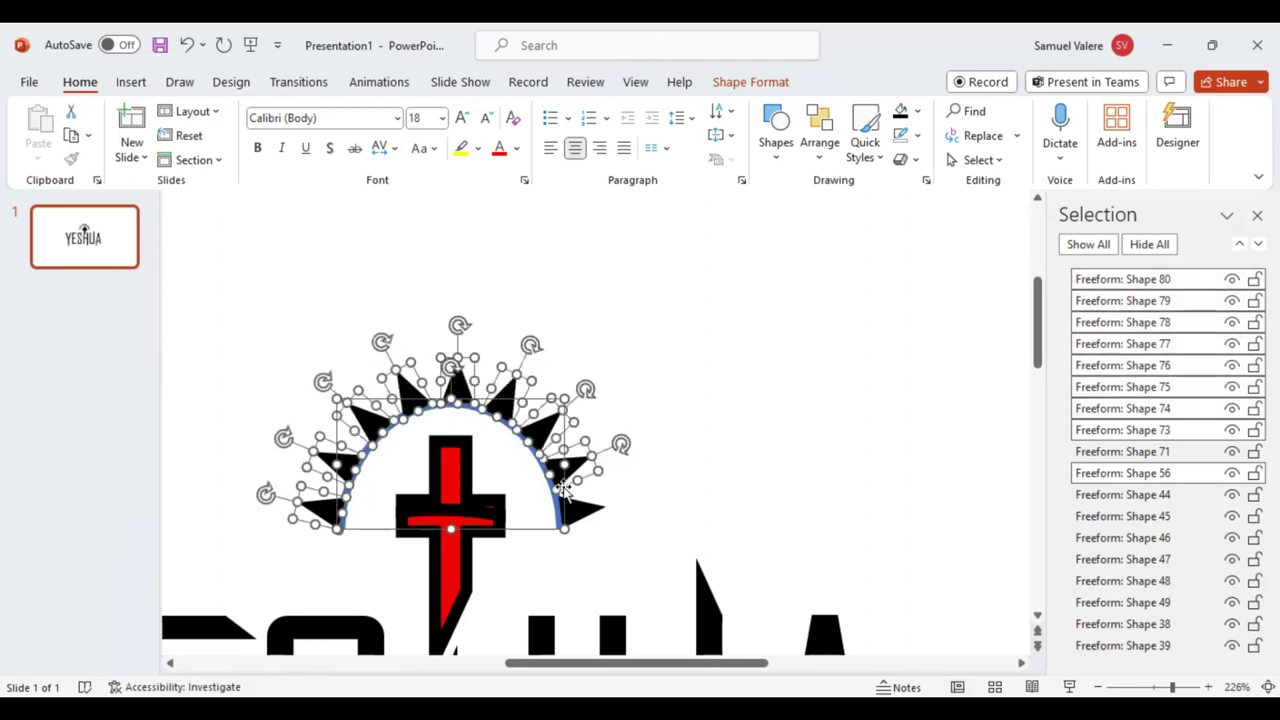
pyautogui.keyDown('shift'); pyautogui.click(577, 512); pyautogui.keyUp('shift')
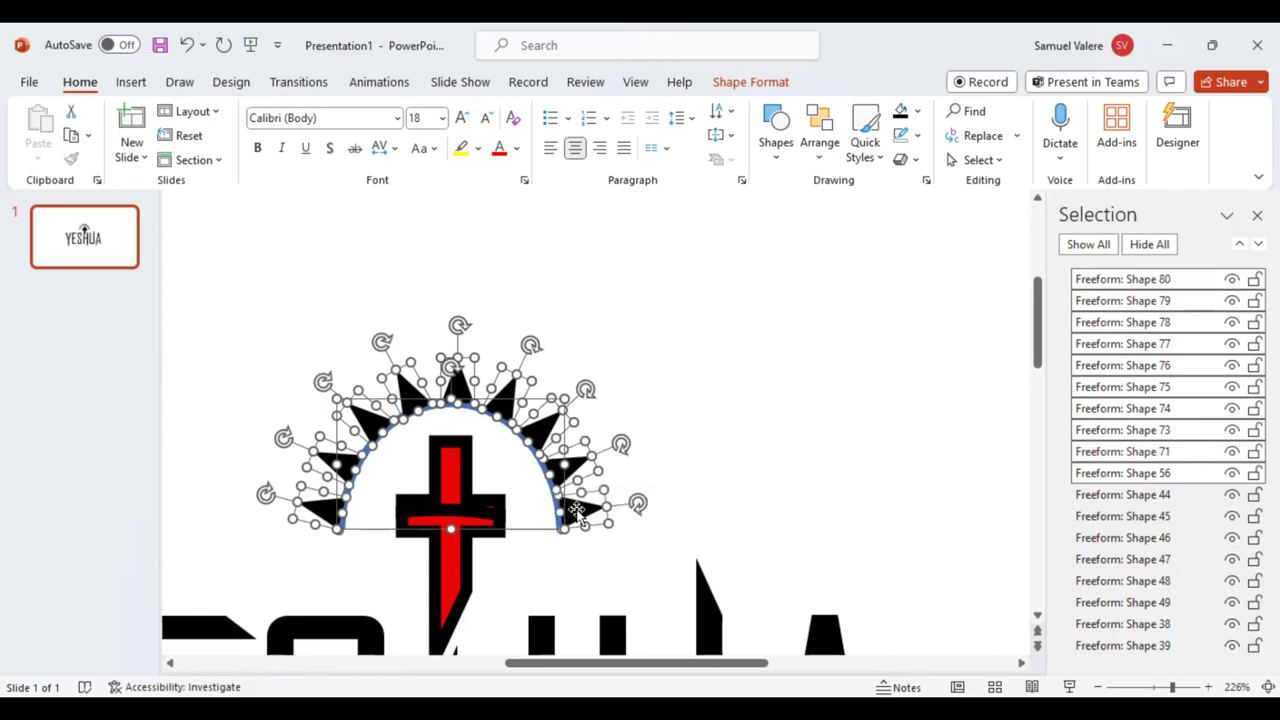
# Union the arc and spikes into one shape with Merge Shapes and fill it black.
pyautogui.click(735, 86)
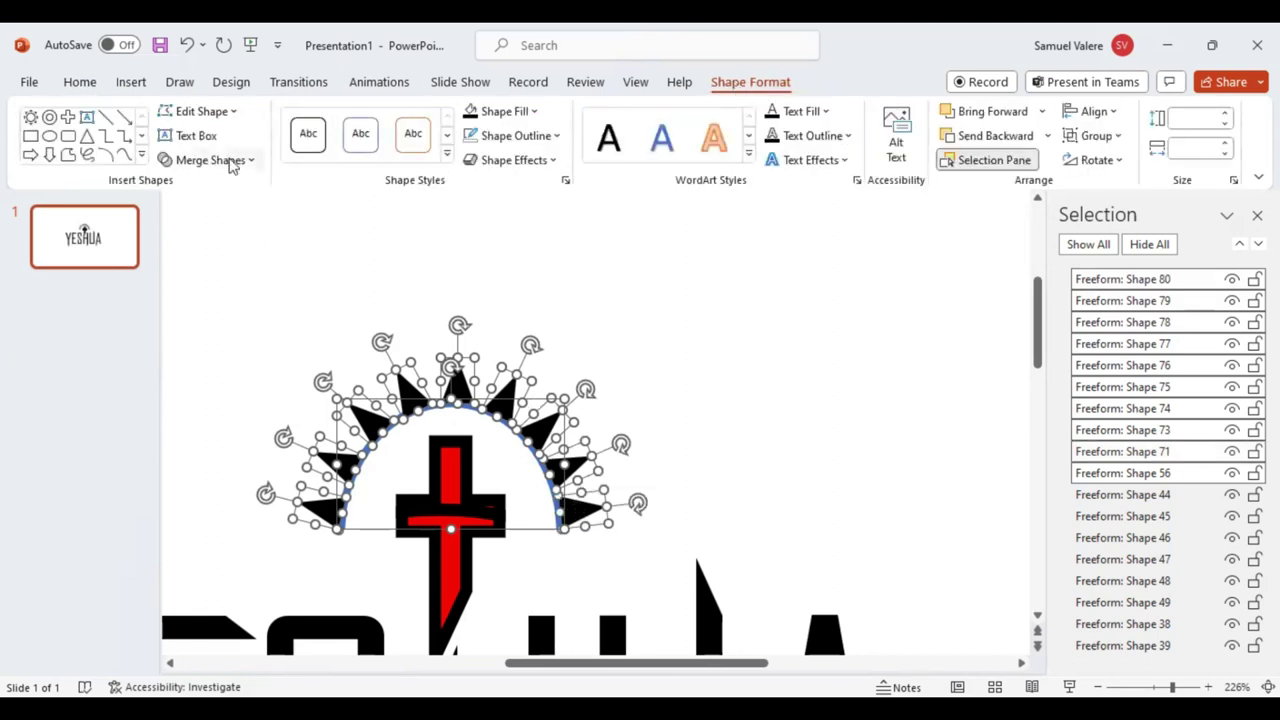
pyautogui.click(230, 163)
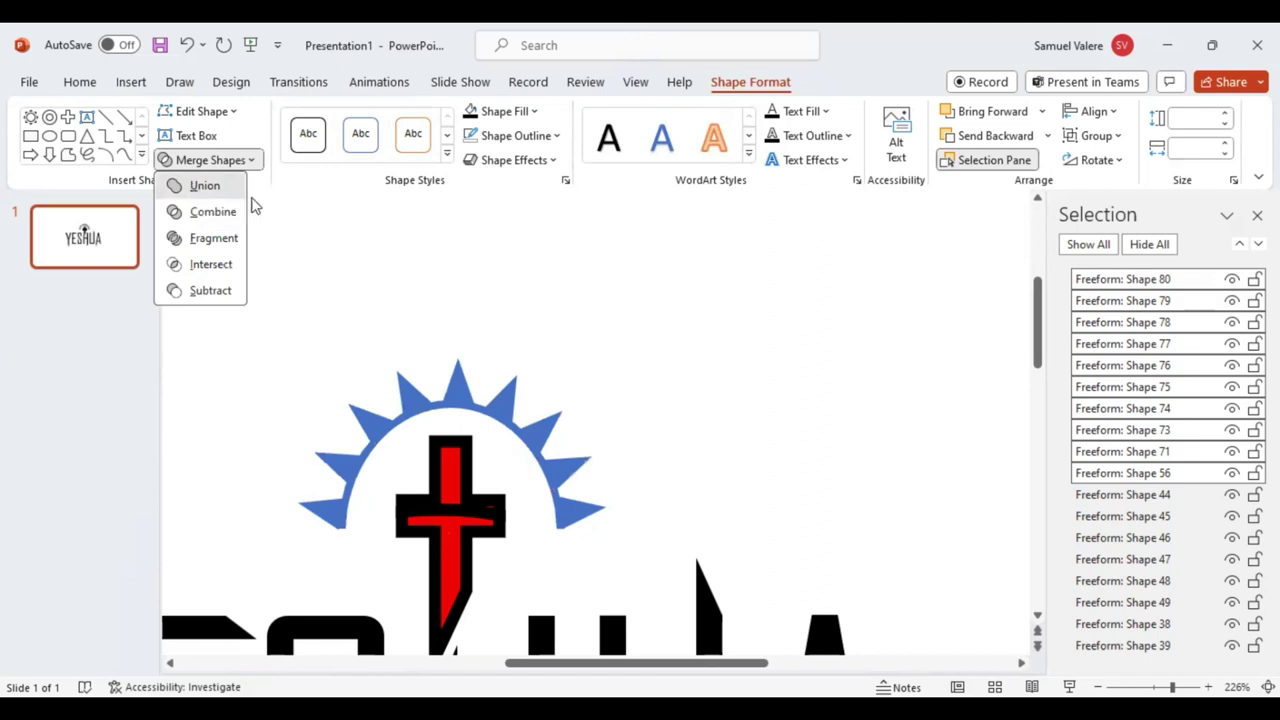
pyautogui.click(200, 186)
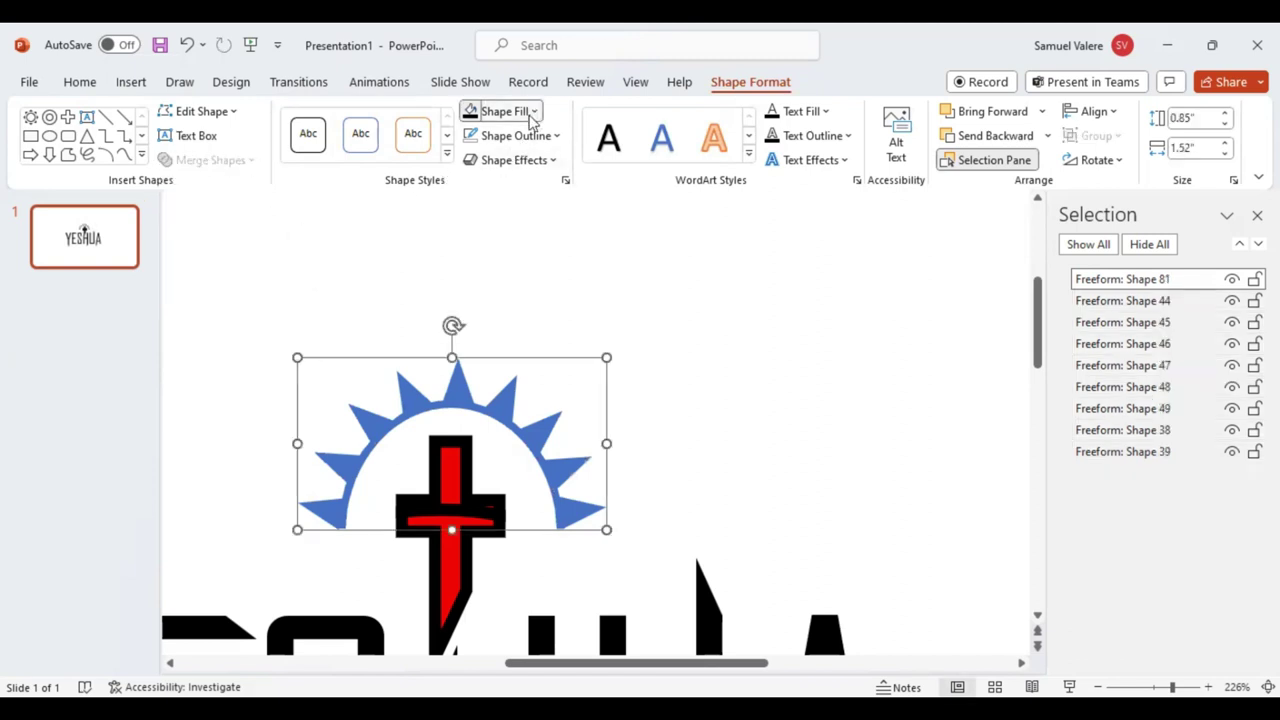
pyautogui.click(500, 111)
pyautogui.click(720, 409)
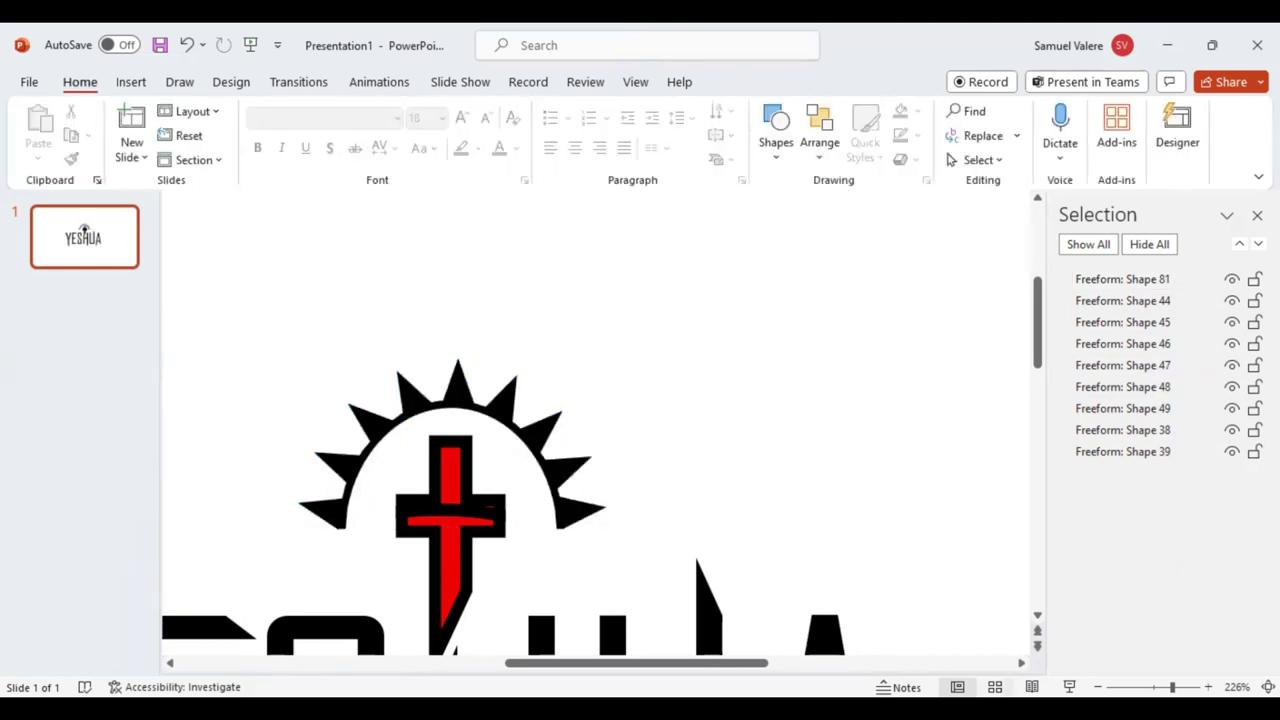
pyautogui.click(1153, 686)
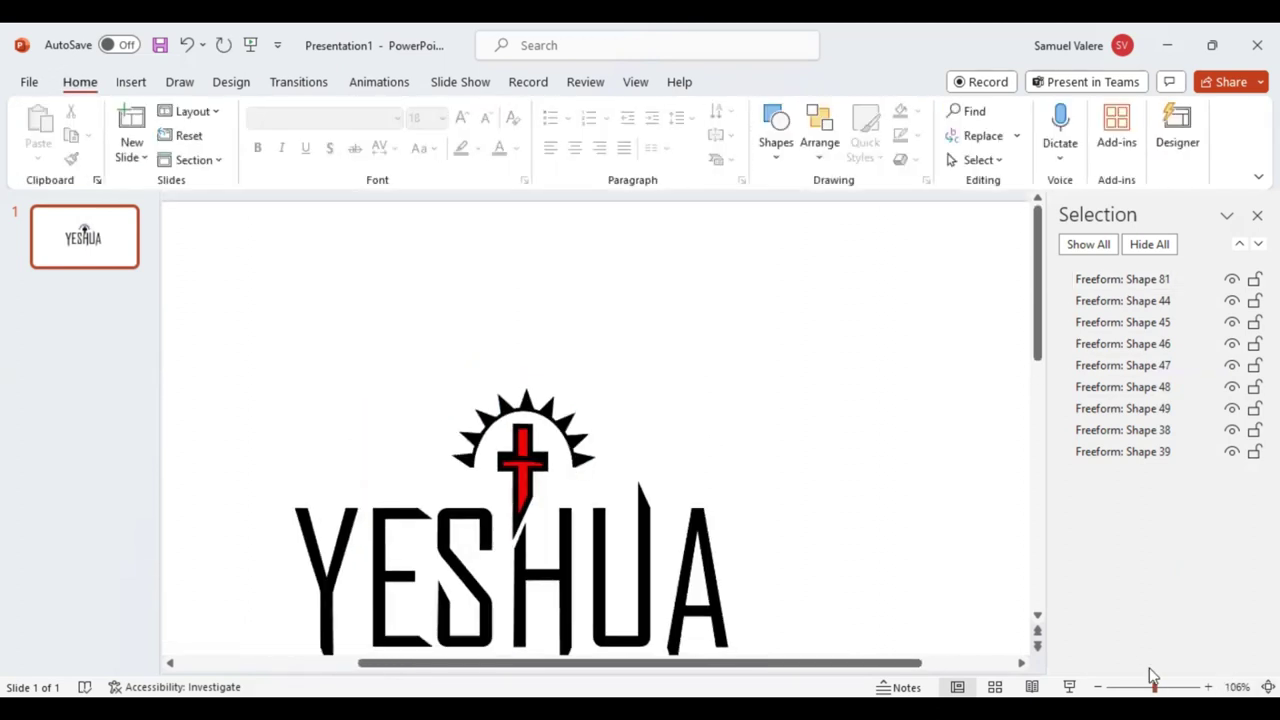
# Nudge the sunburst slightly left.
pyautogui.moveTo(1153, 686); pyautogui.dragTo(1150, 686)
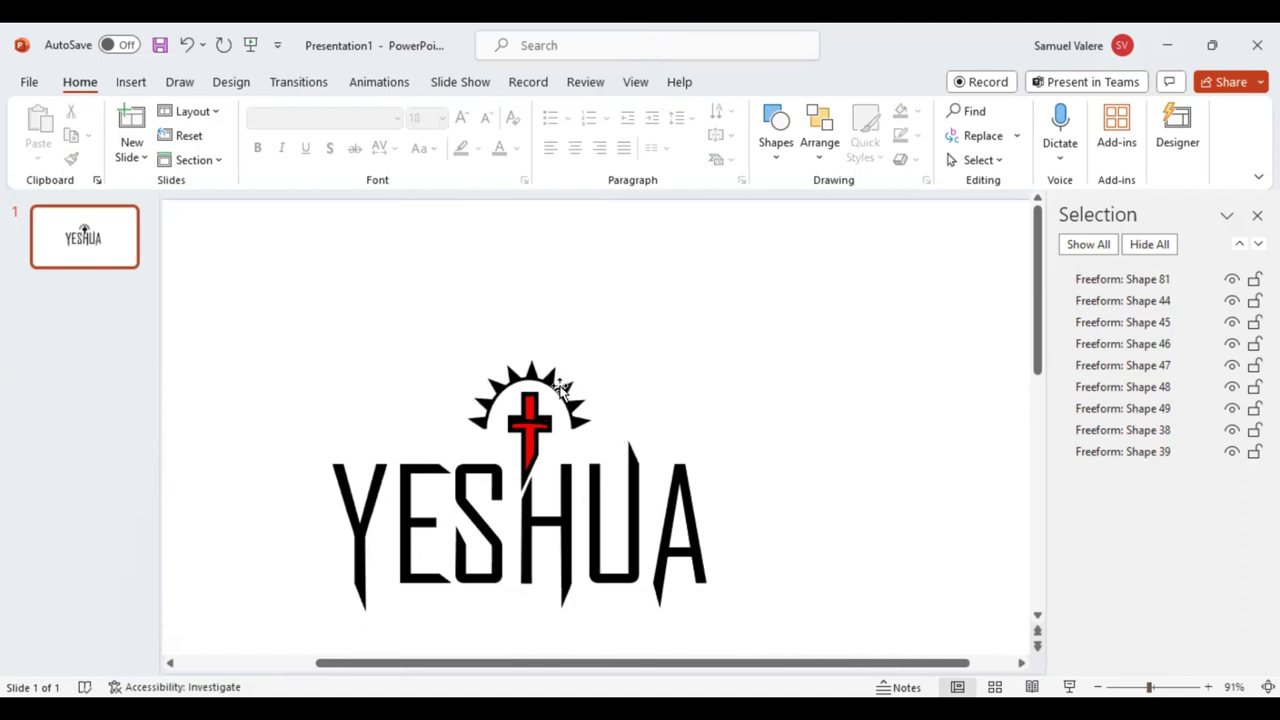
pyautogui.click(562, 390)
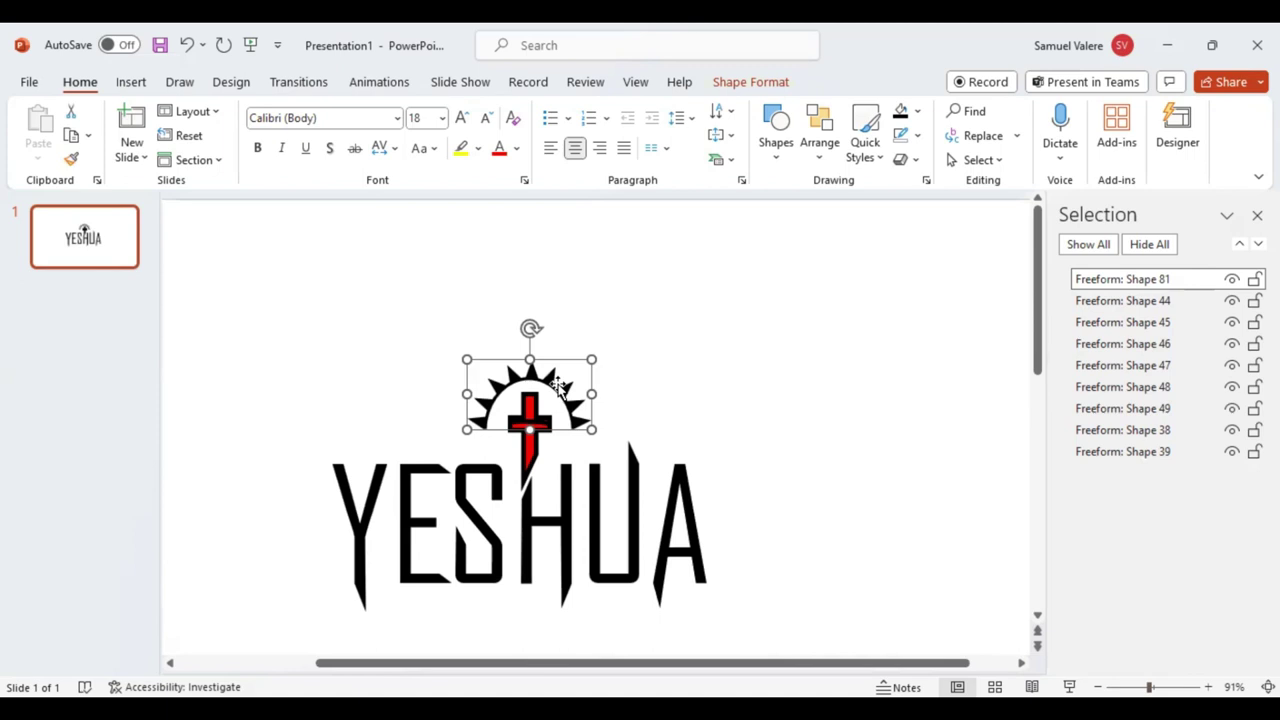
pyautogui.moveTo(560, 389); pyautogui.dragTo(561, 388)
pyautogui.scroll(-1, 828, 408)
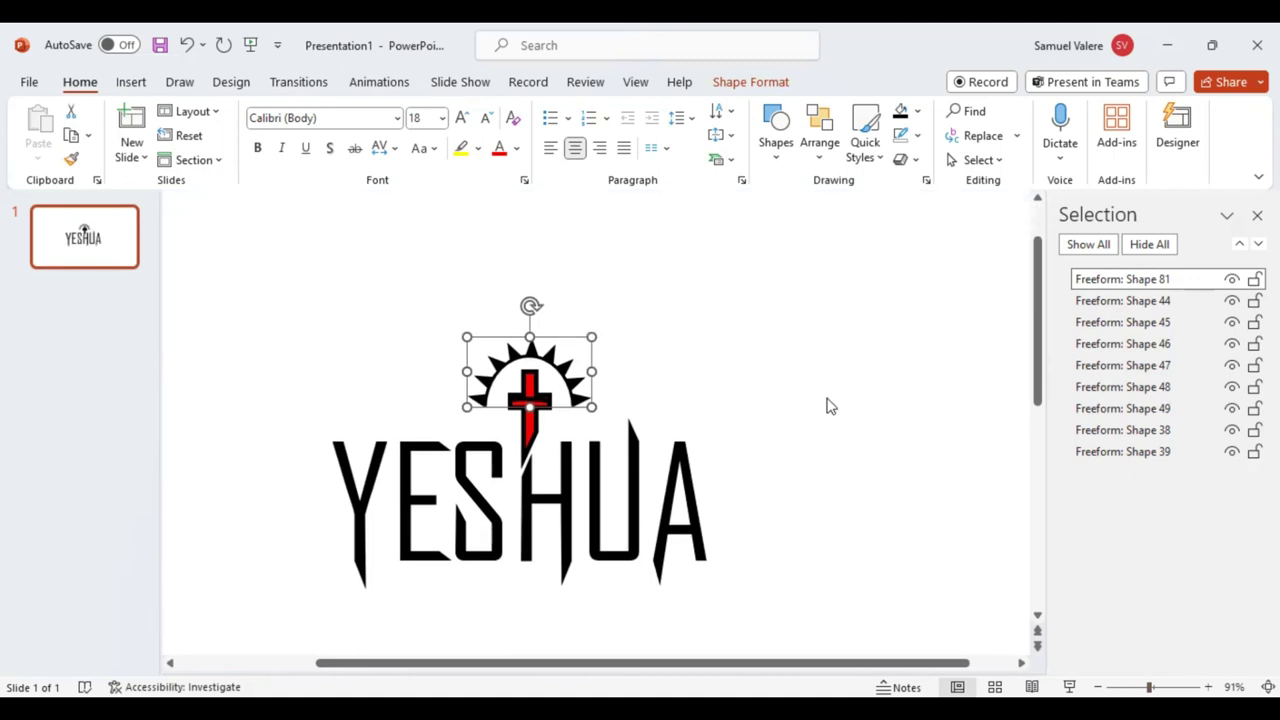
# Move both red cross pieces slightly down, then select every shape of the logo.
pyautogui.click(527, 428)
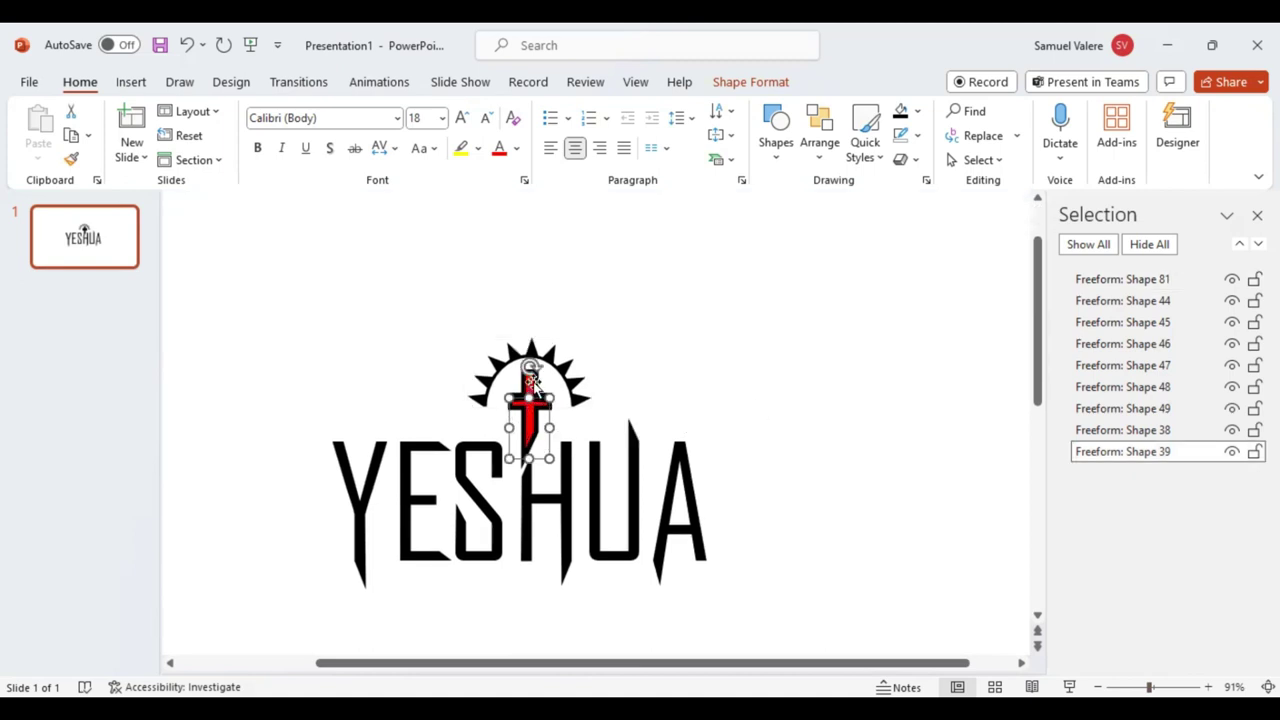
pyautogui.keyDown('shift'); pyautogui.click(533, 392); pyautogui.keyUp('shift')
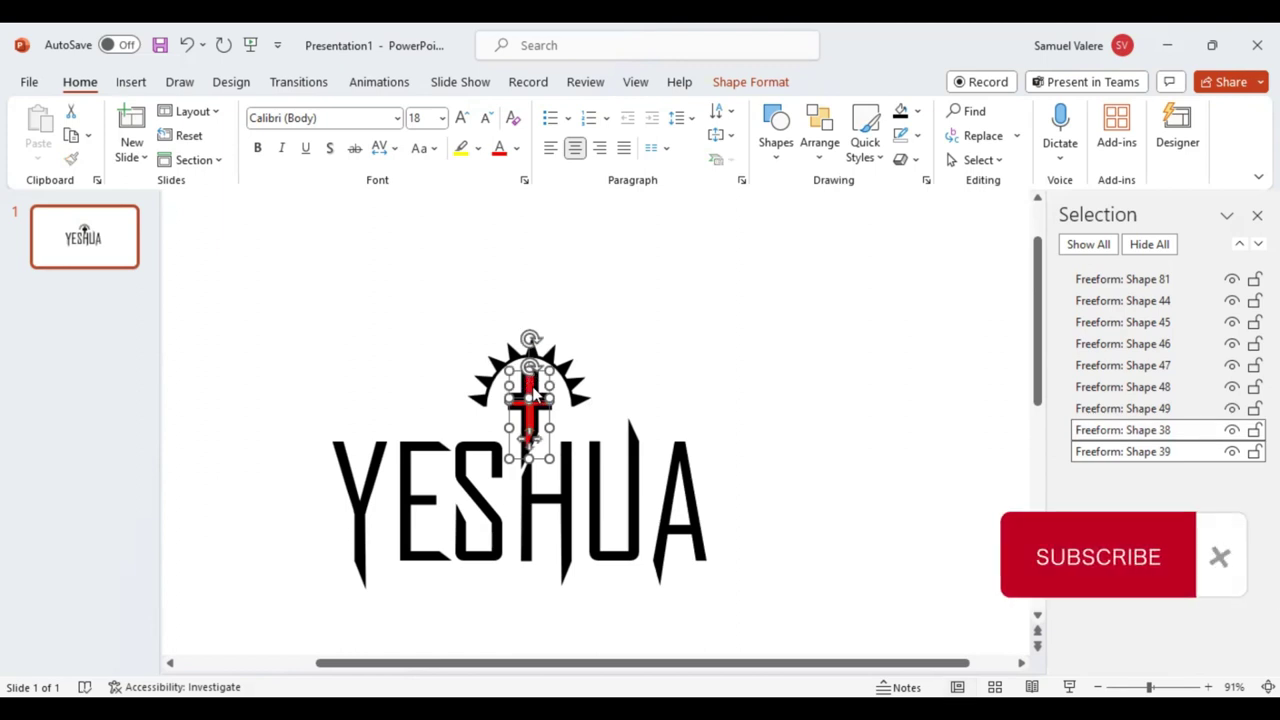
pyautogui.moveTo(533, 388); pyautogui.dragTo(529, 440)
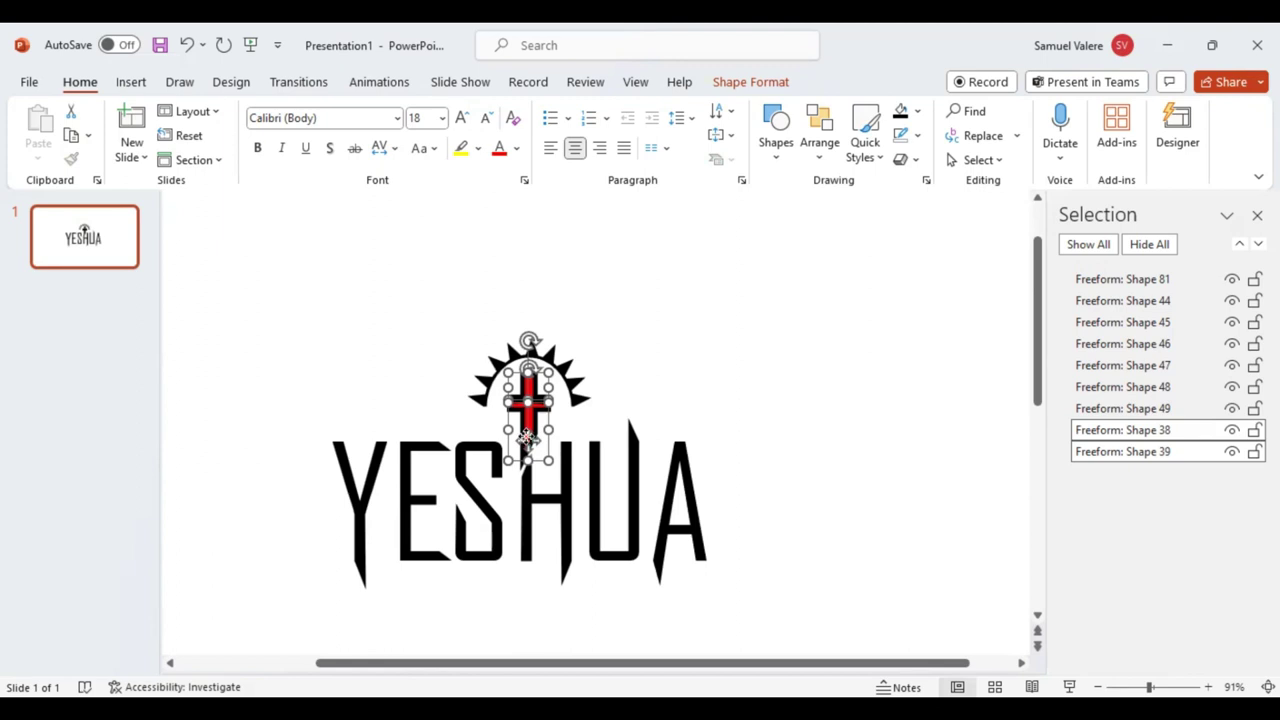
pyautogui.click(725, 411)
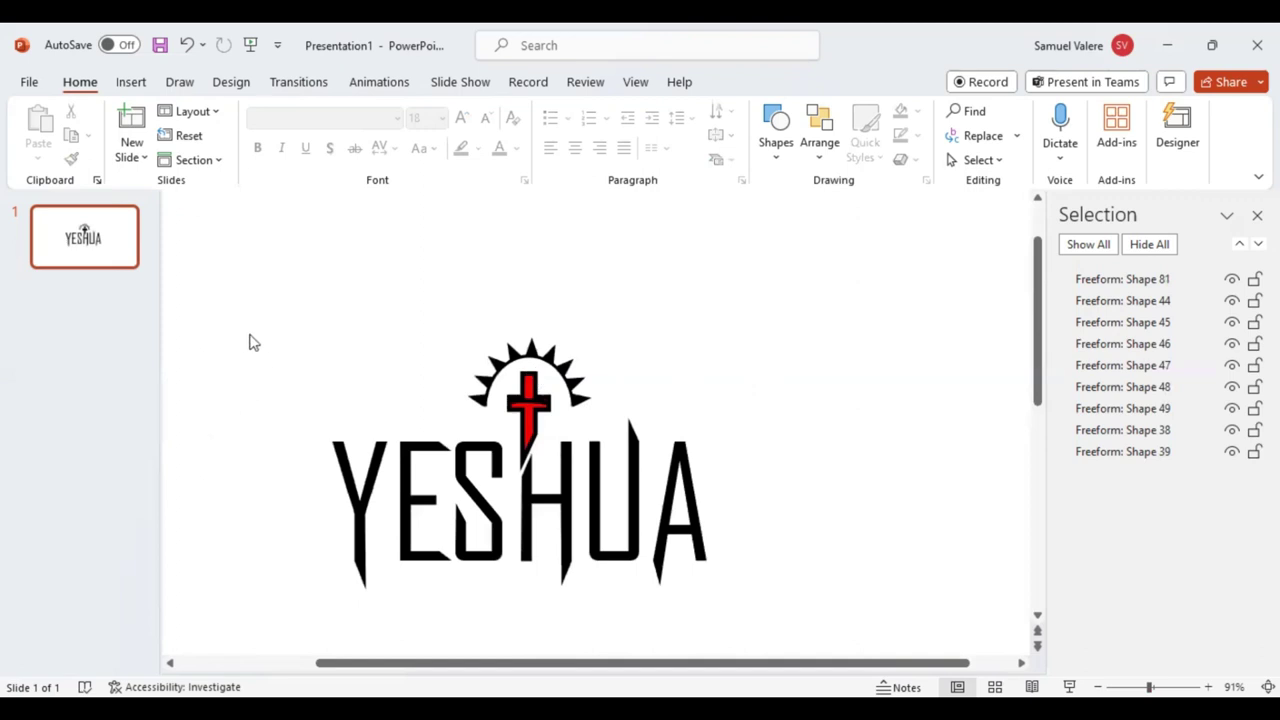
pyautogui.moveTo(252, 342); pyautogui.dragTo(778, 603)
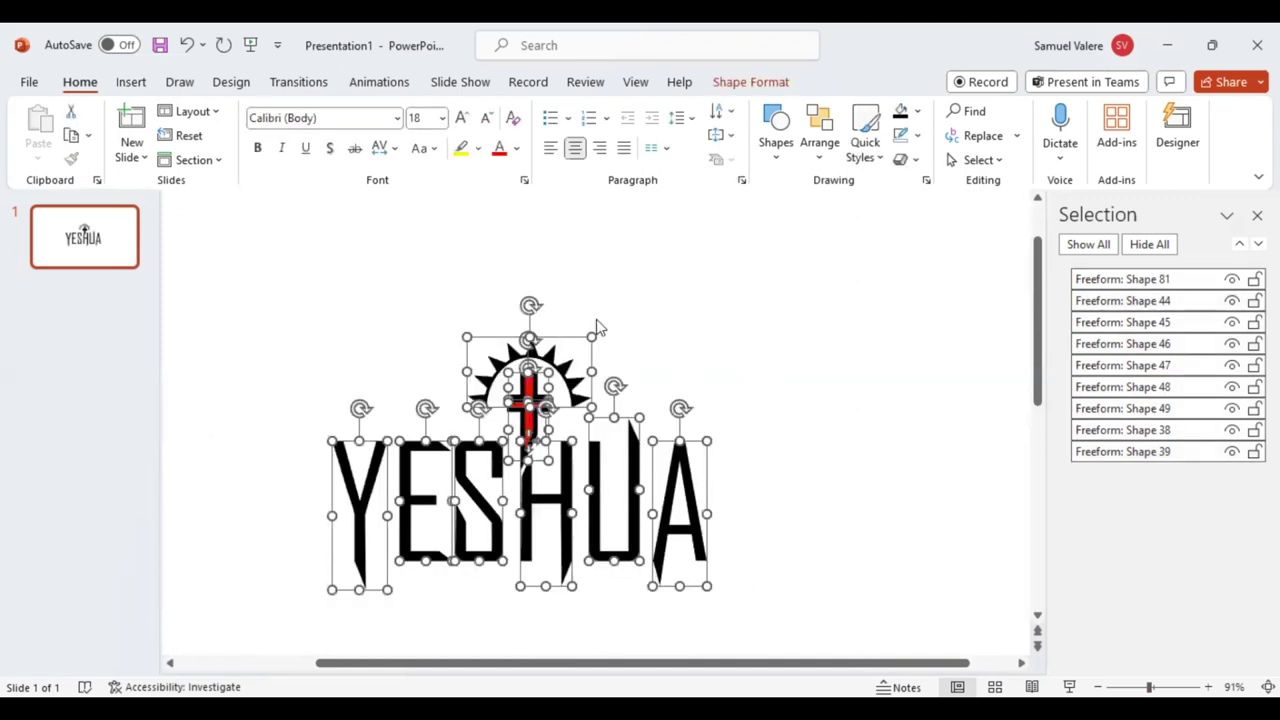
# Group the sunburst, cross and YESHUA letters into Group 82.
pyautogui.click(817, 155)
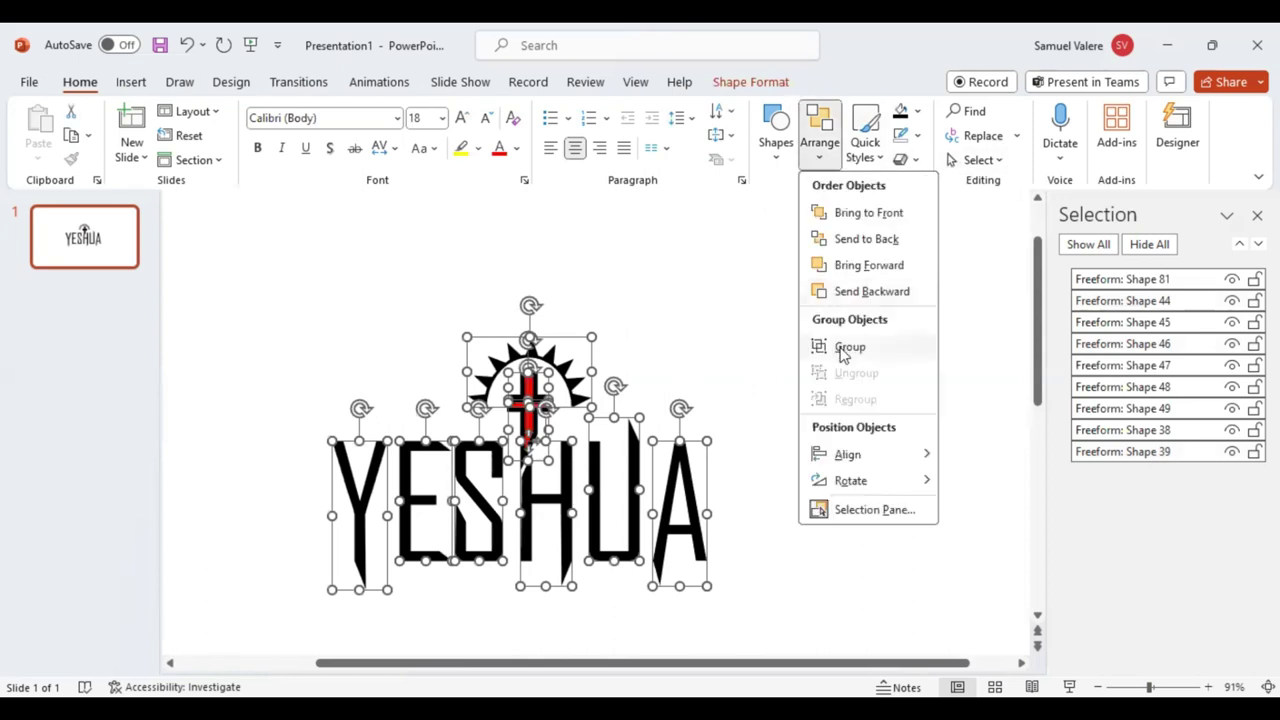
pyautogui.click(846, 347)
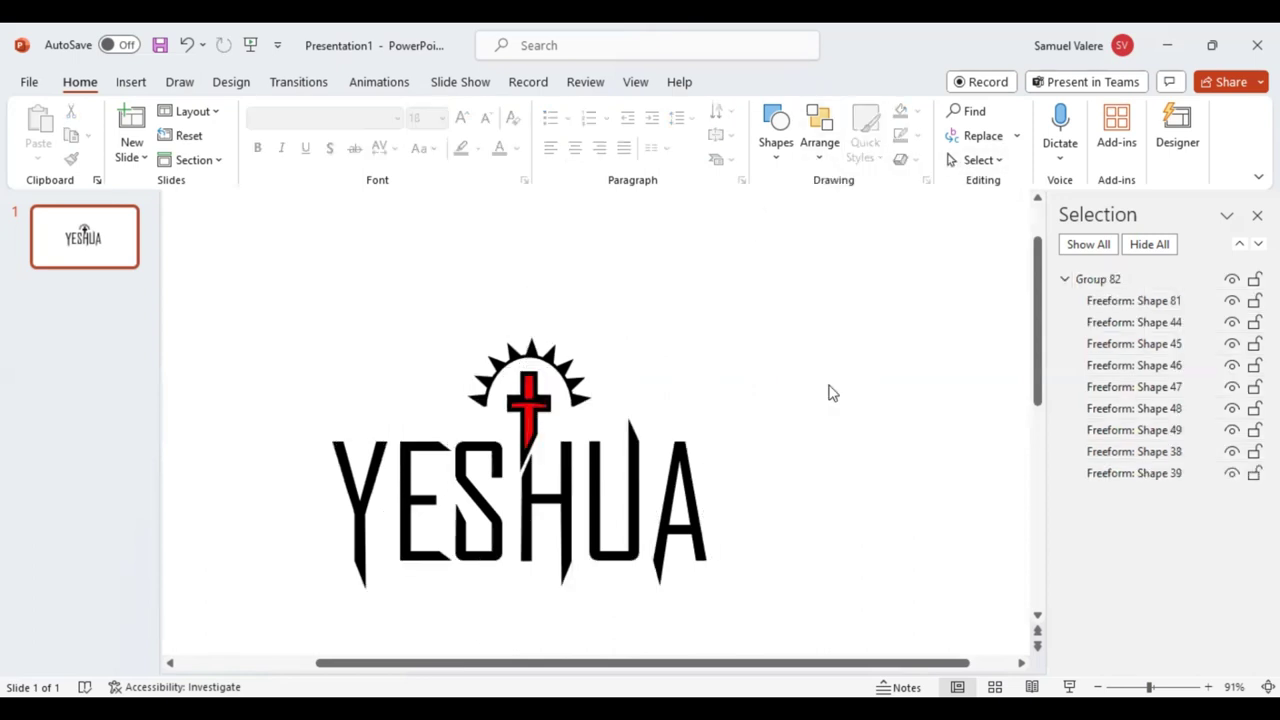
pyautogui.click(527, 413)
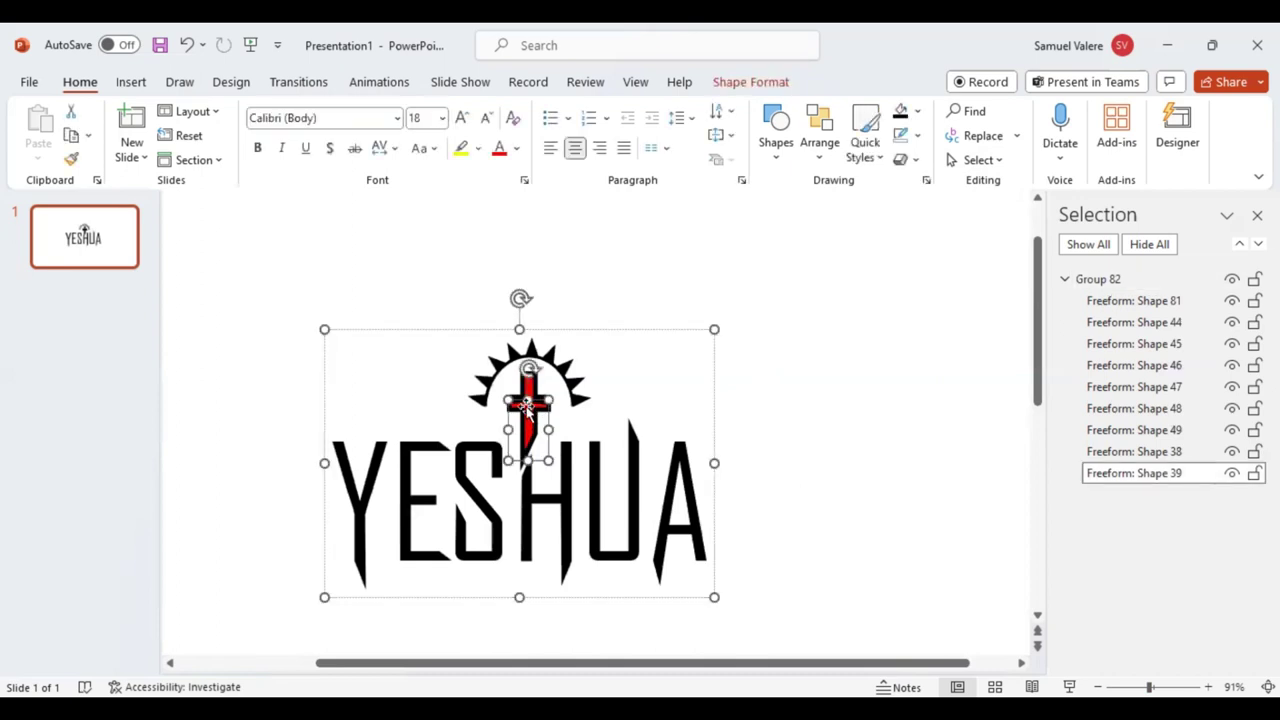
pyautogui.keyDown('shift'); pyautogui.click(527, 396); pyautogui.keyUp('shift')
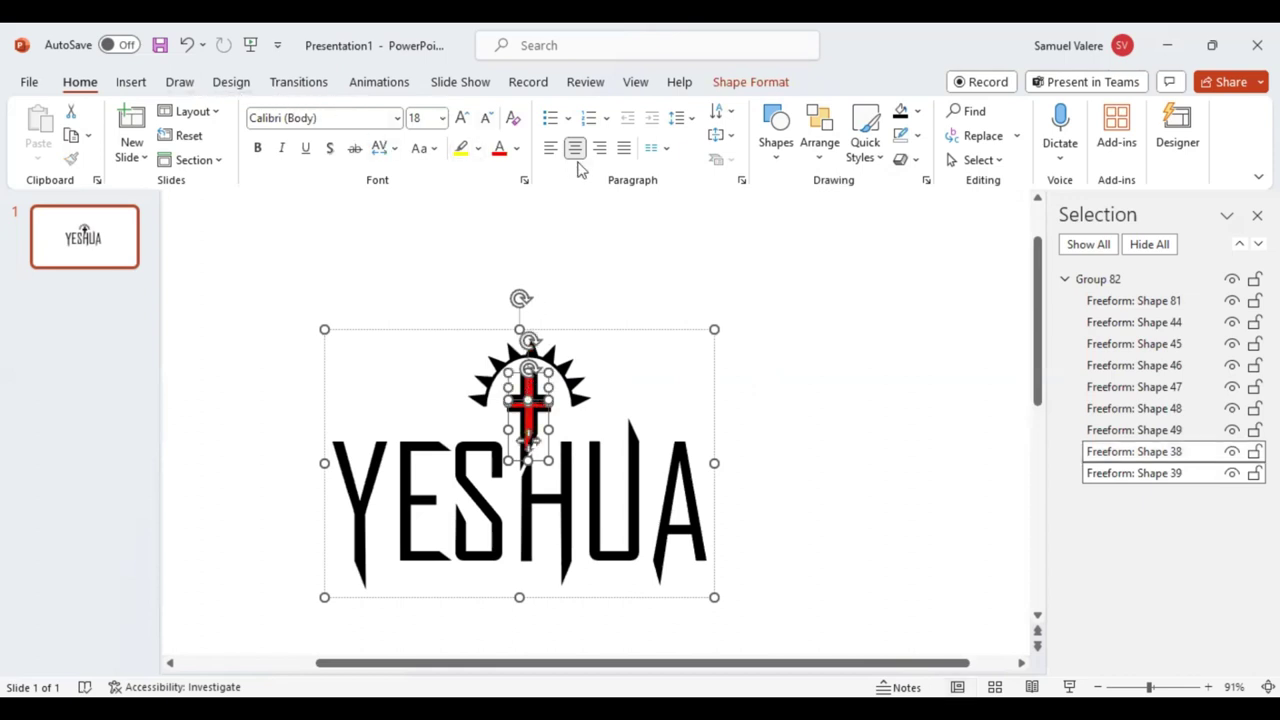
pyautogui.click(726, 86)
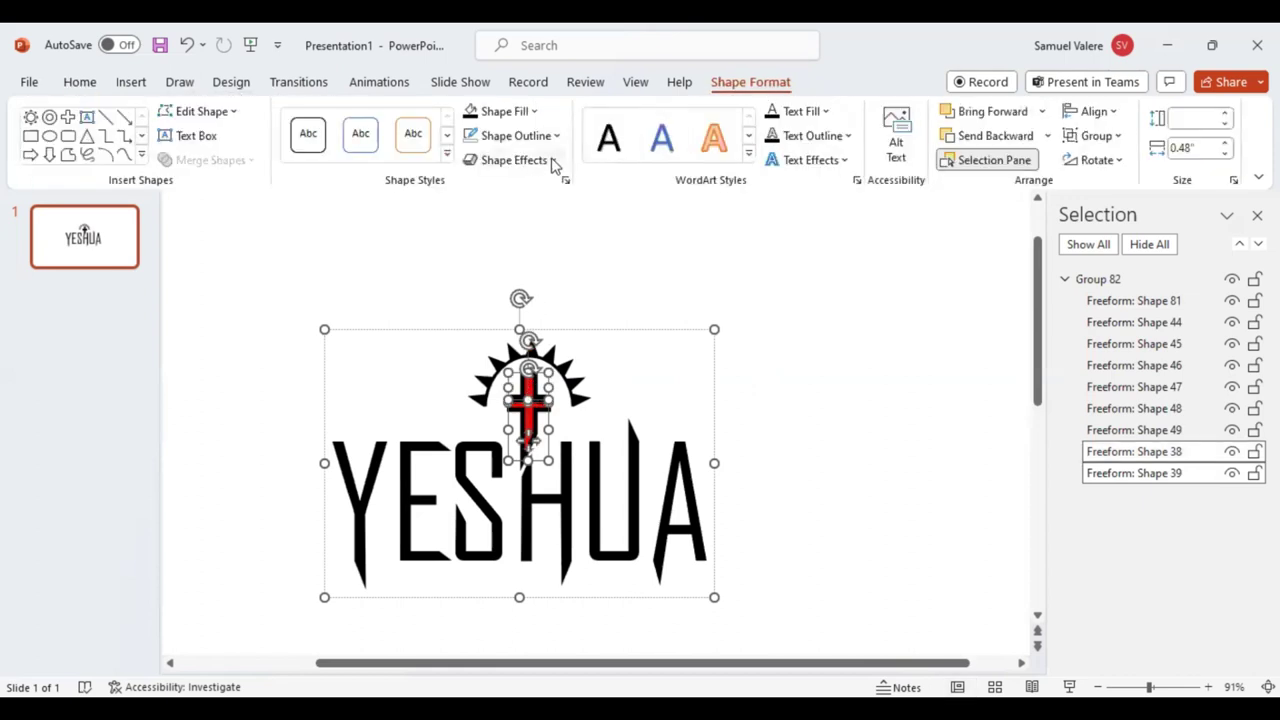
pyautogui.click(552, 162)
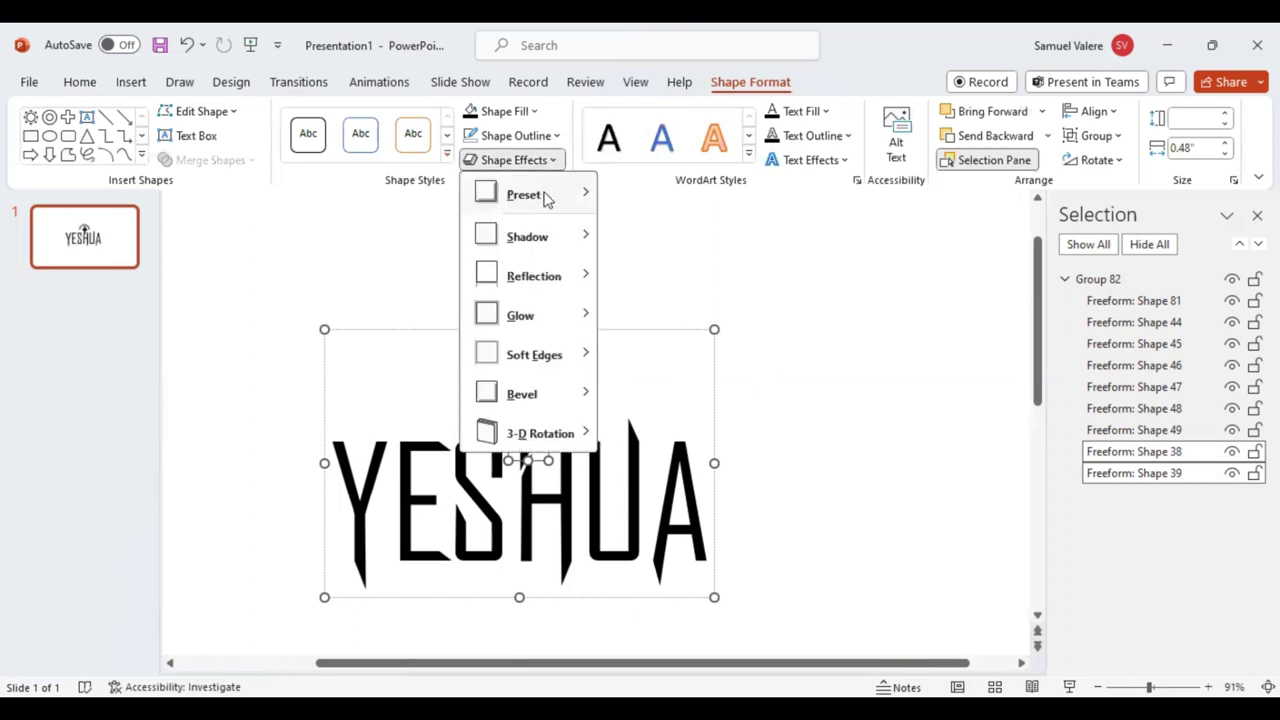
pyautogui.moveTo(546, 199)
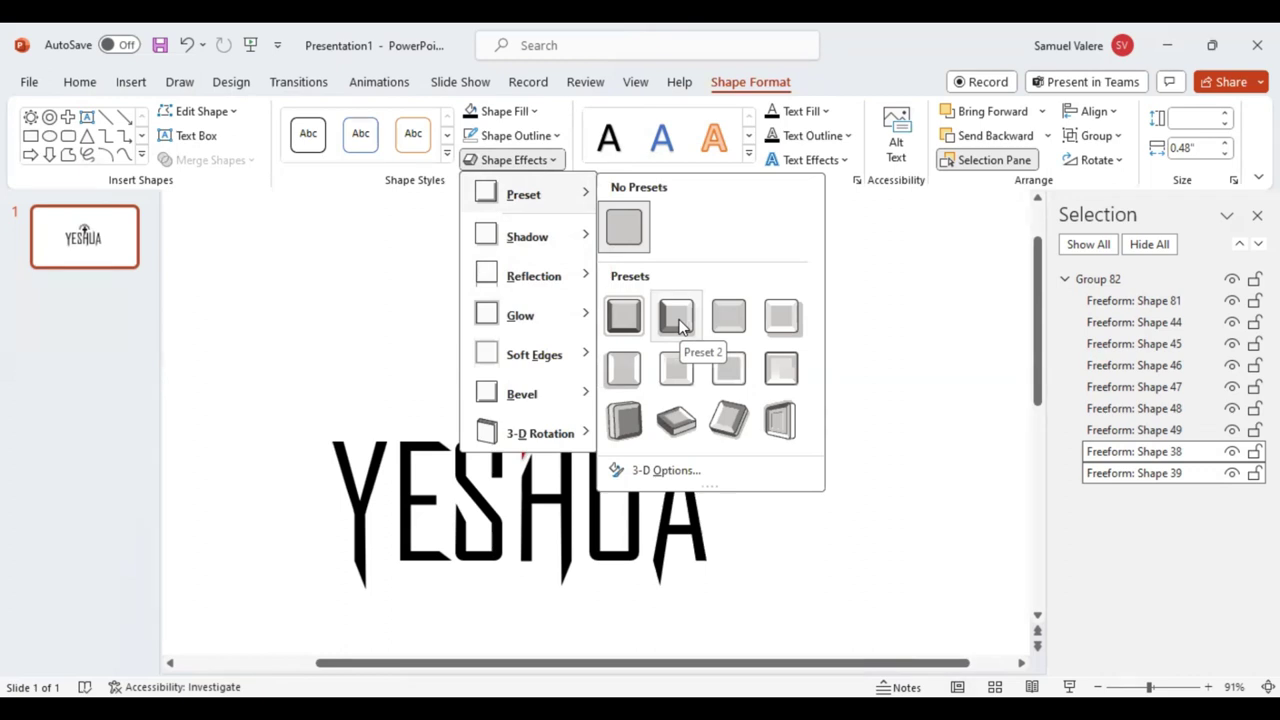
pyautogui.click(678, 325)
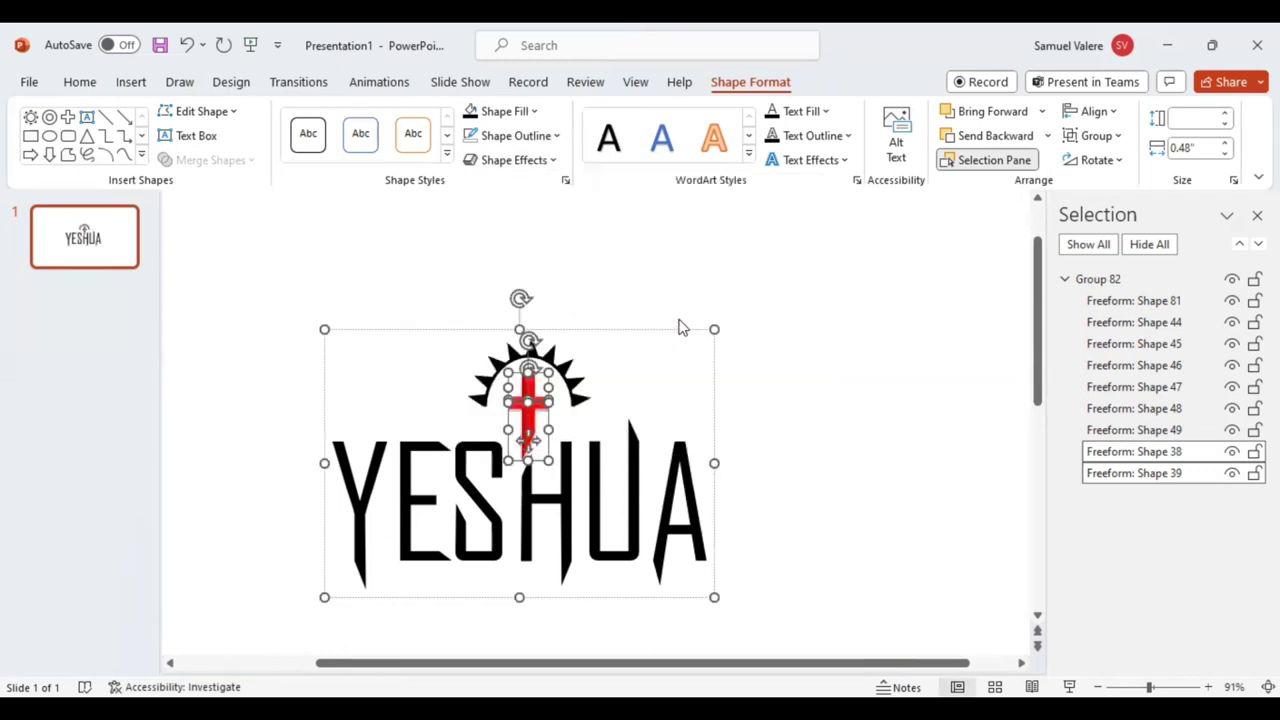
pyautogui.click(766, 372)
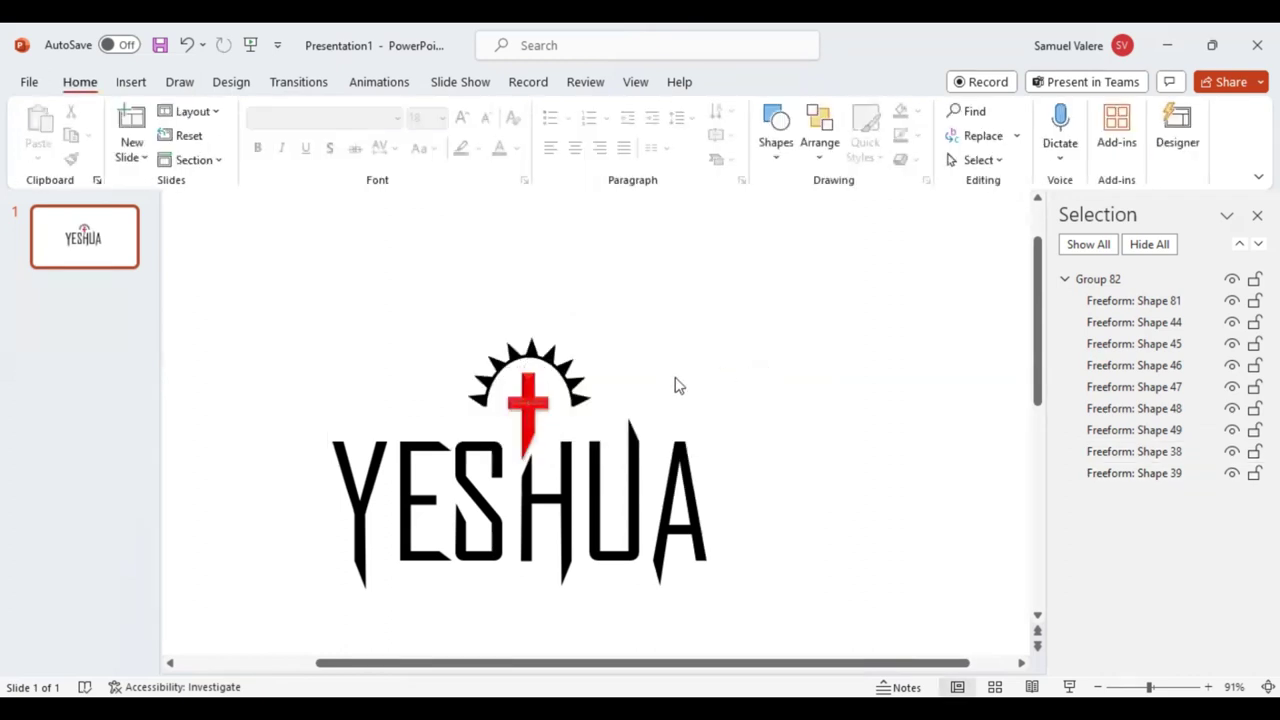
pyautogui.click(522, 400)
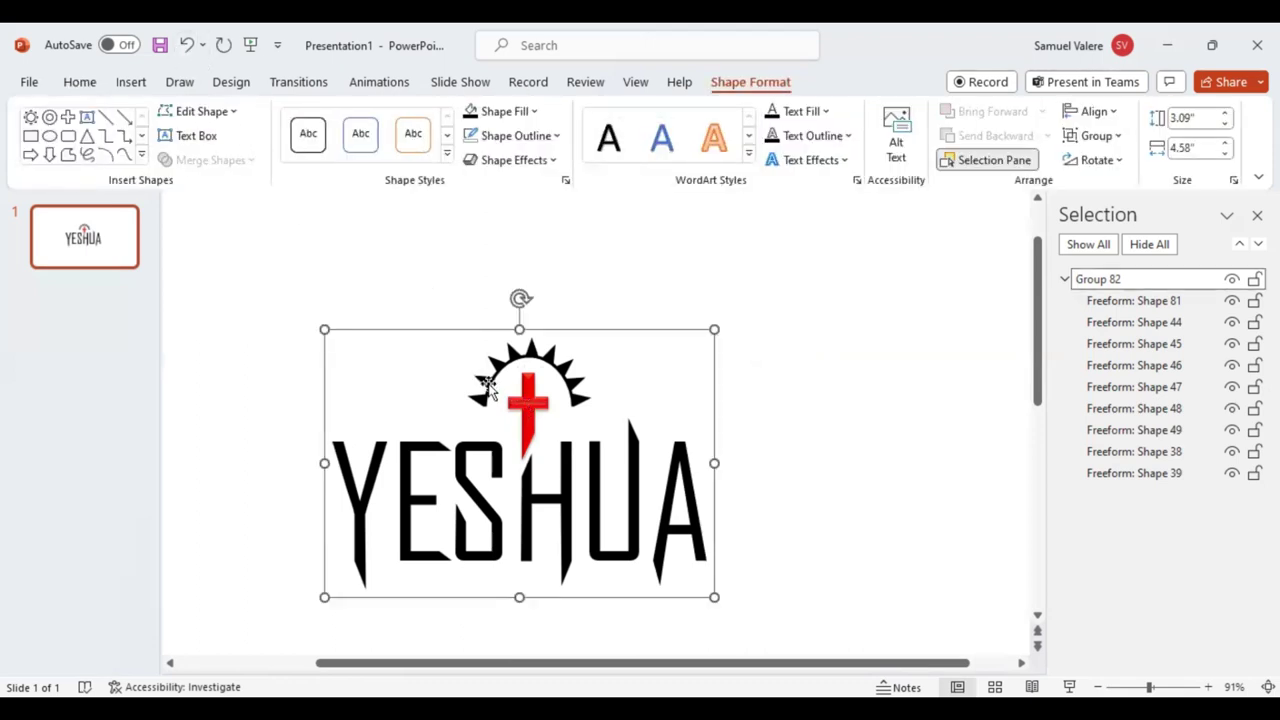
pyautogui.click(187, 45)
pyautogui.click(866, 482)
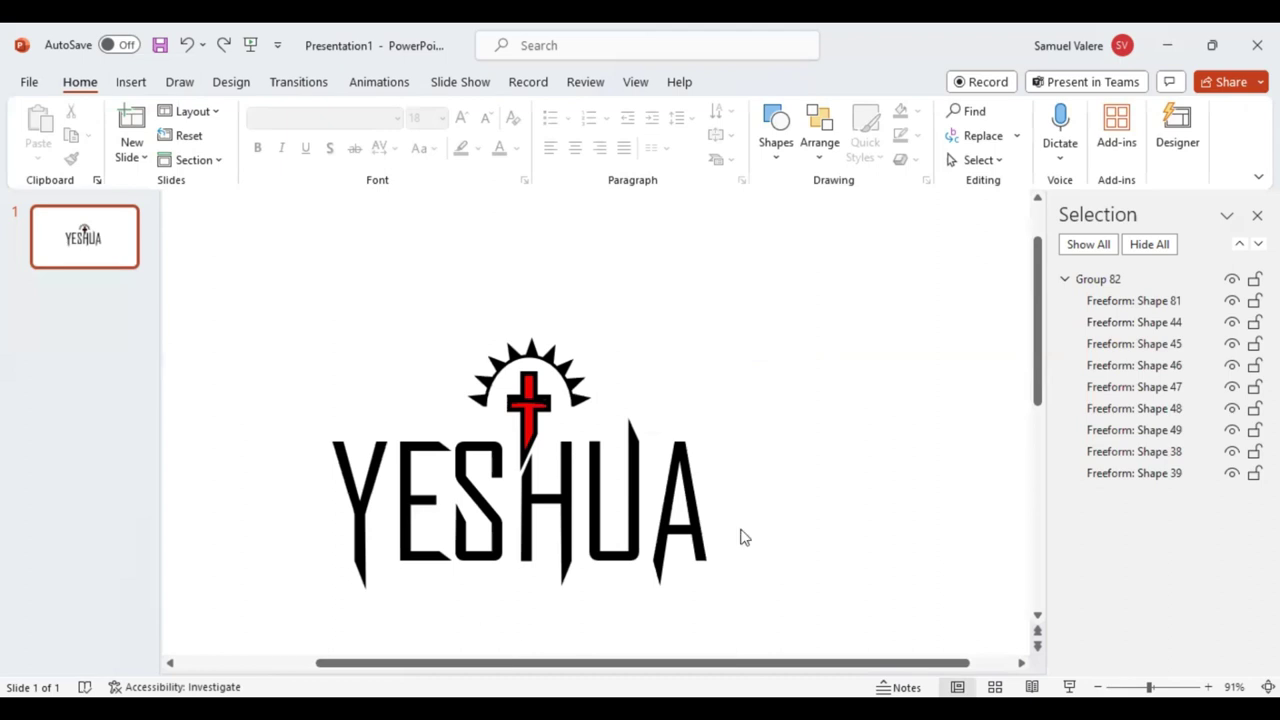
pyautogui.scroll(-1, 880, 420)
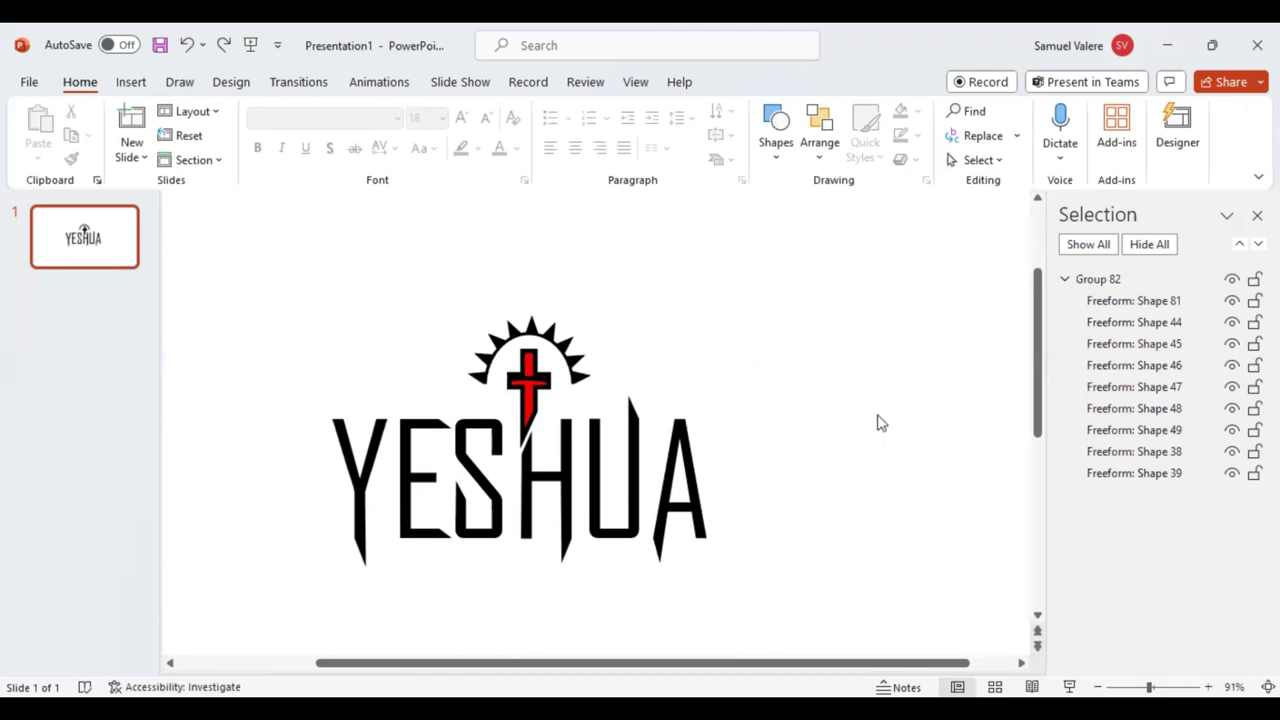
# Draw a text box under YESHUA containing 'Making Your Dreams a Reality' and select its text.
pyautogui.click(128, 84)
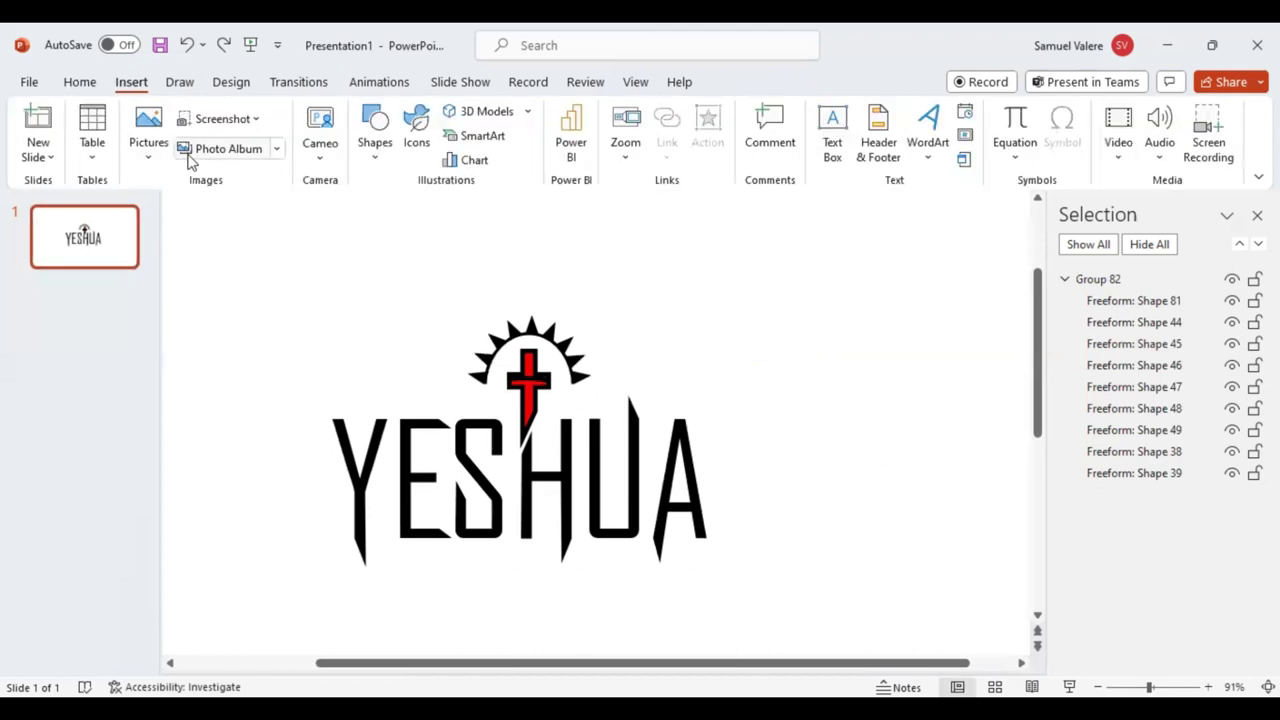
pyautogui.click(374, 150)
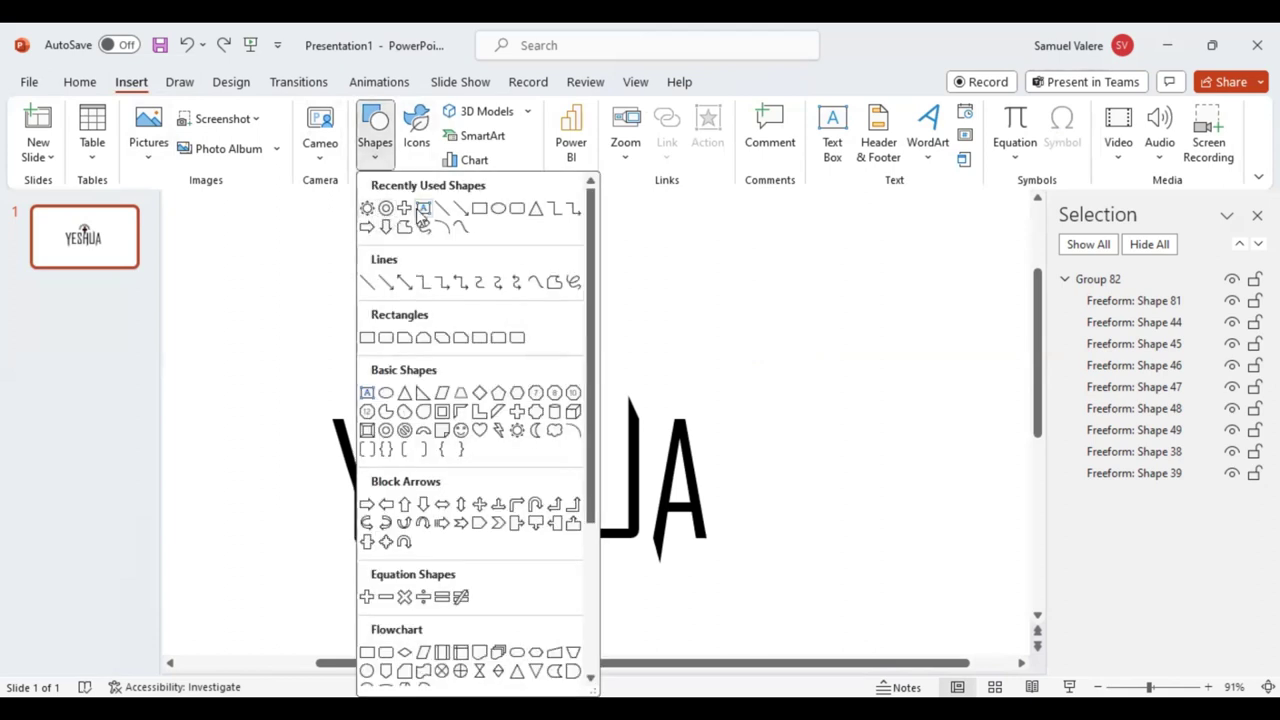
pyautogui.click(369, 210)
pyautogui.moveTo(368, 580); pyautogui.dragTo(706, 636)
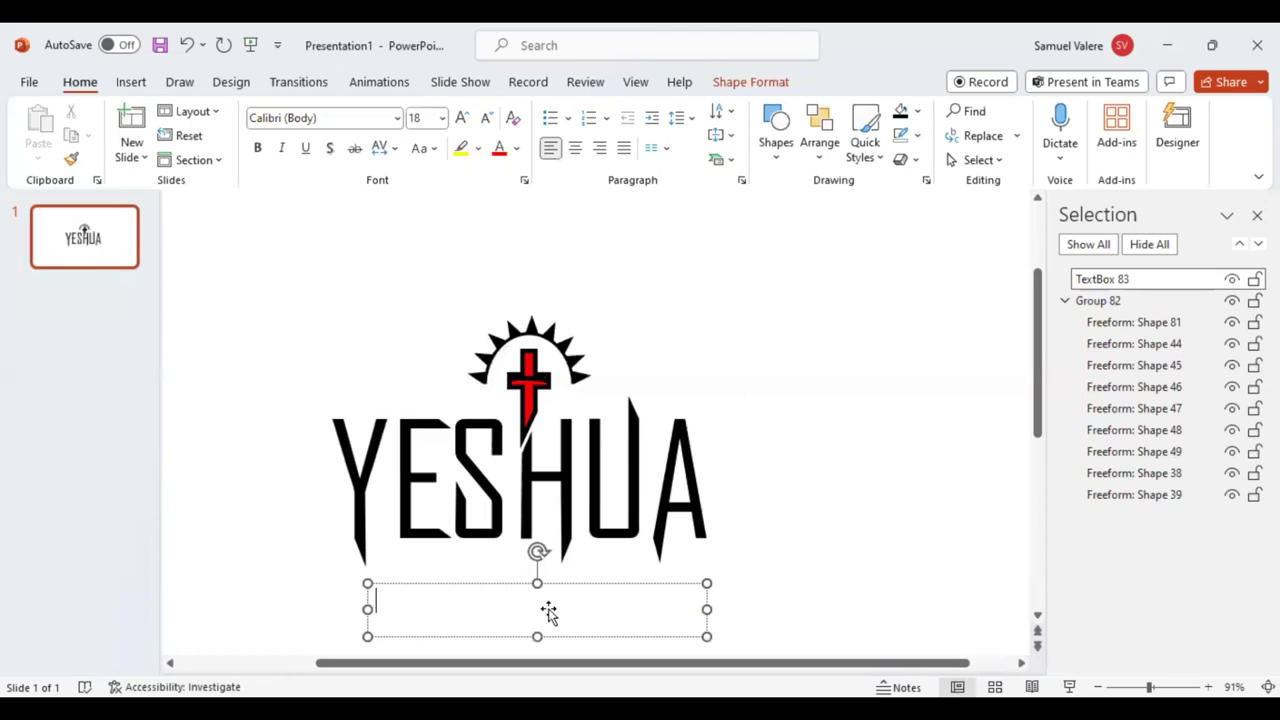
pyautogui.write('Makin')
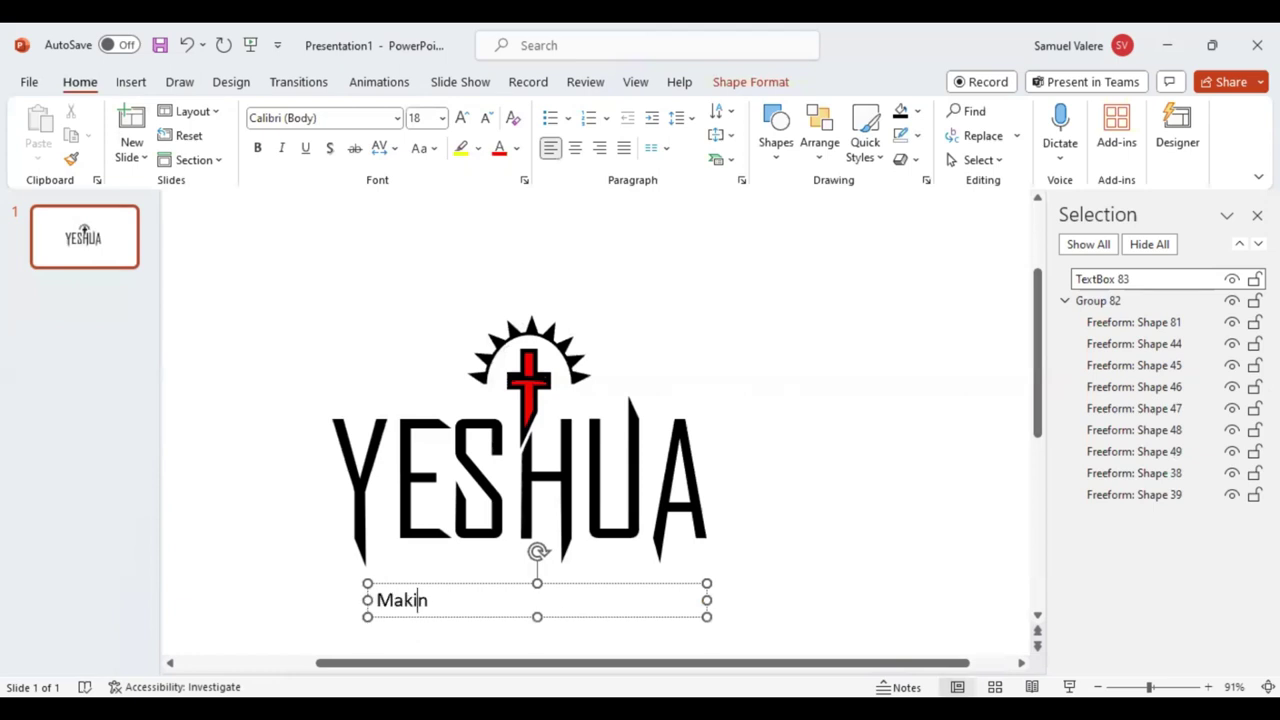
pyautogui.write('g ')
pyautogui.write('Your')
pyautogui.write(' Dr')
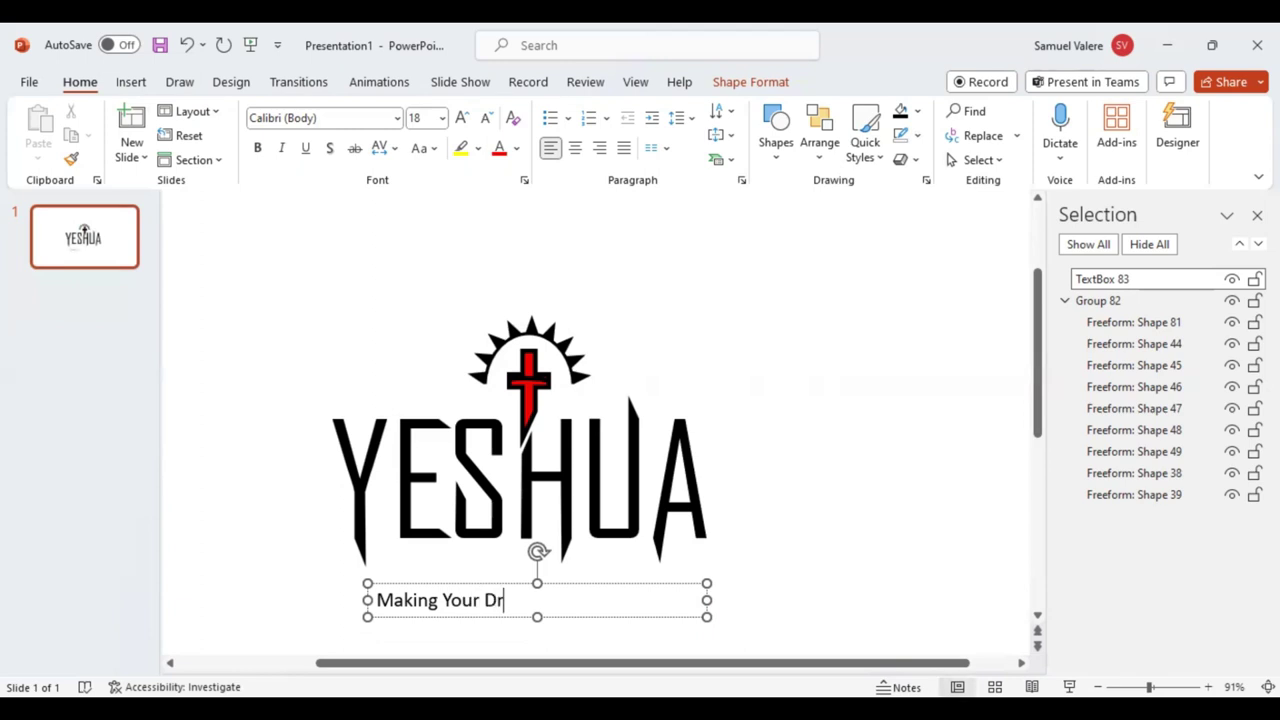
pyautogui.write('eams')
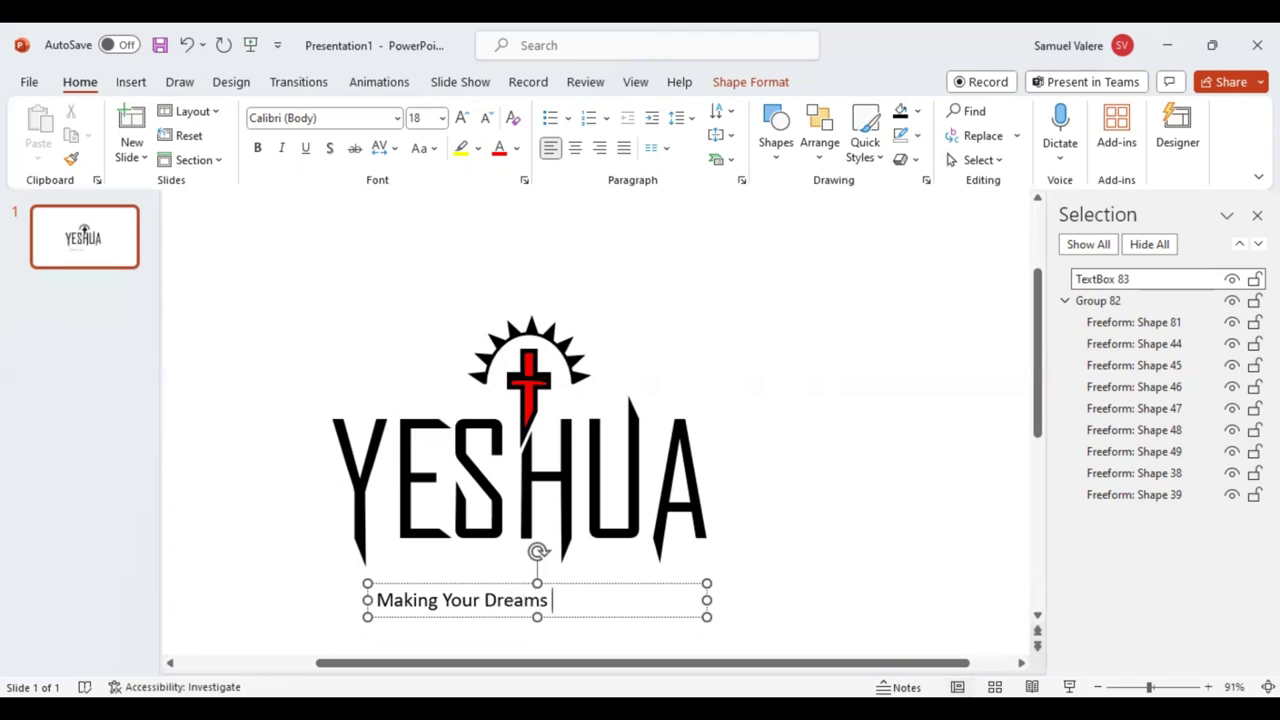
pyautogui.write(' a')
pyautogui.write(' Reality')
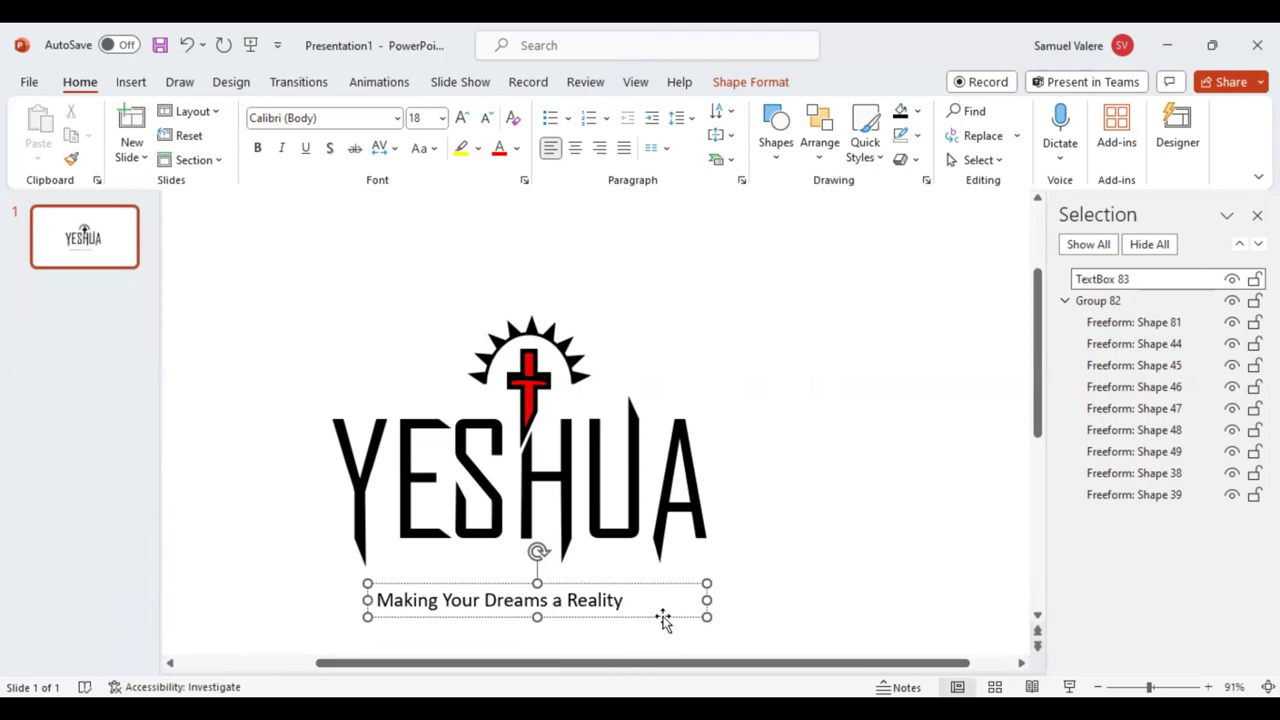
pyautogui.moveTo(625, 598); pyautogui.dragTo(381, 598)
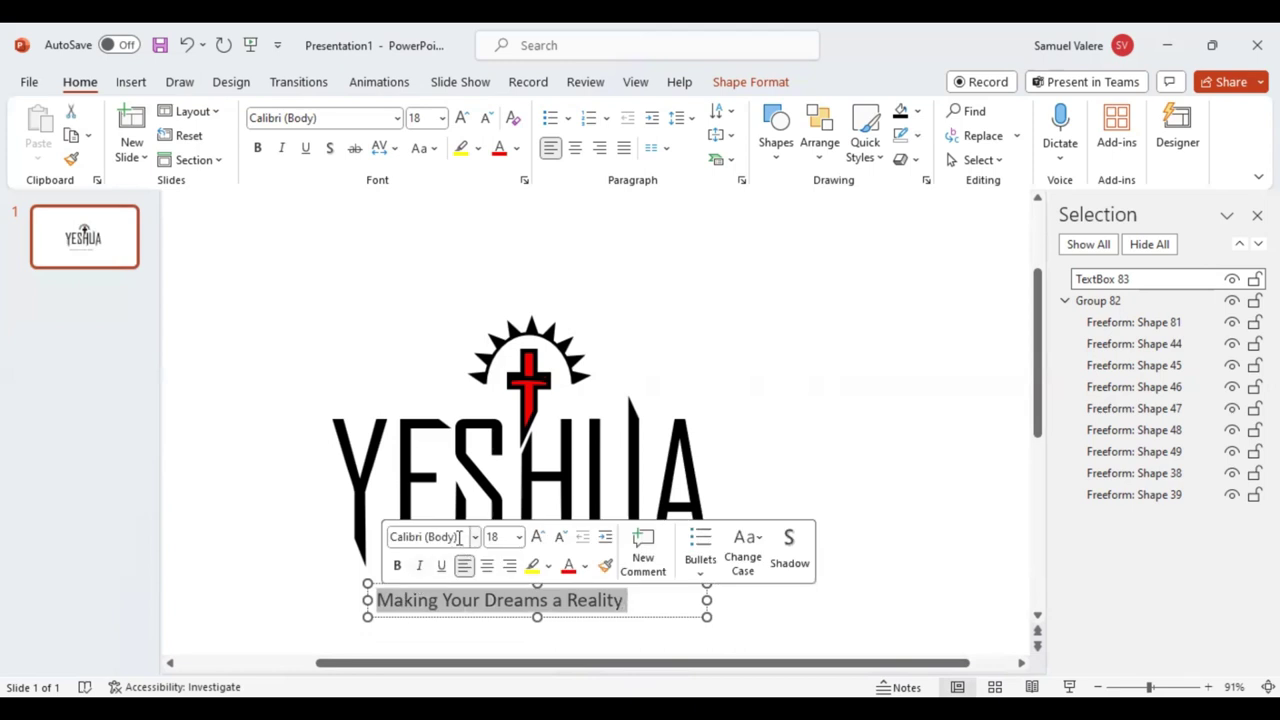
# Set the tagline to centred Agency FB and fit its box snugly under YESHUA.
pyautogui.click(459, 537)
pyautogui.write('Agency FB')
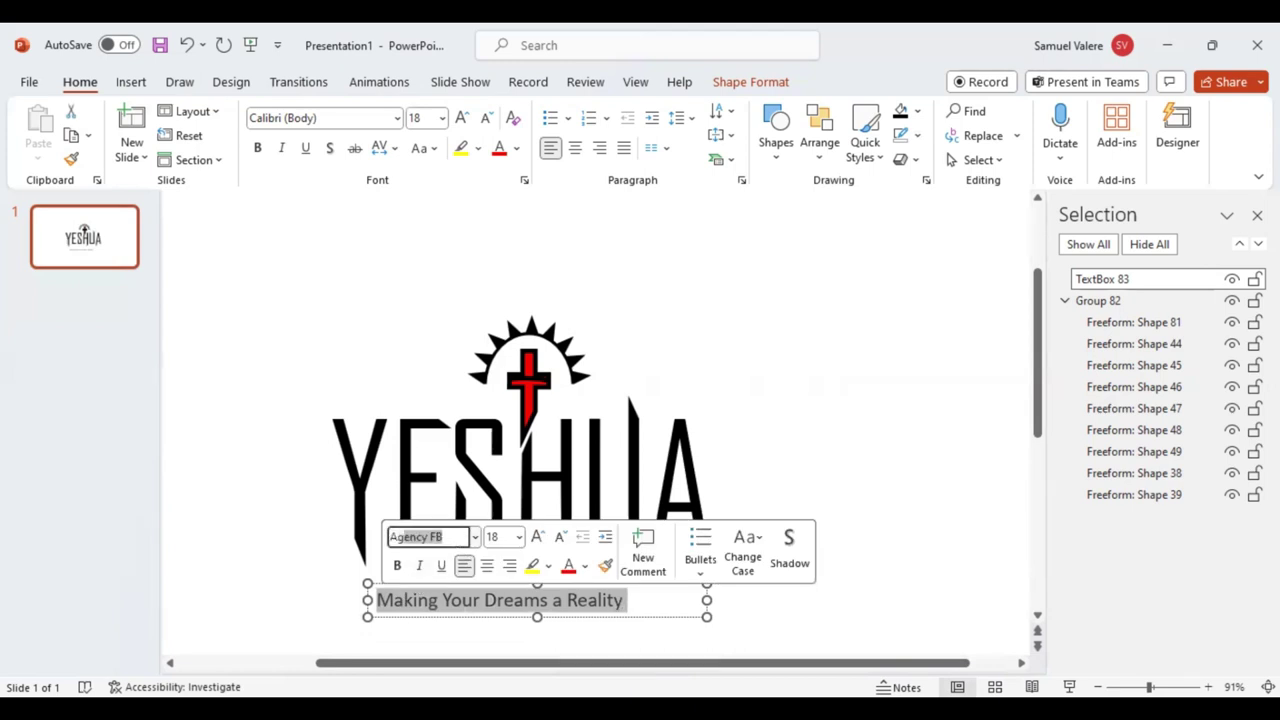
pyautogui.press('Return')
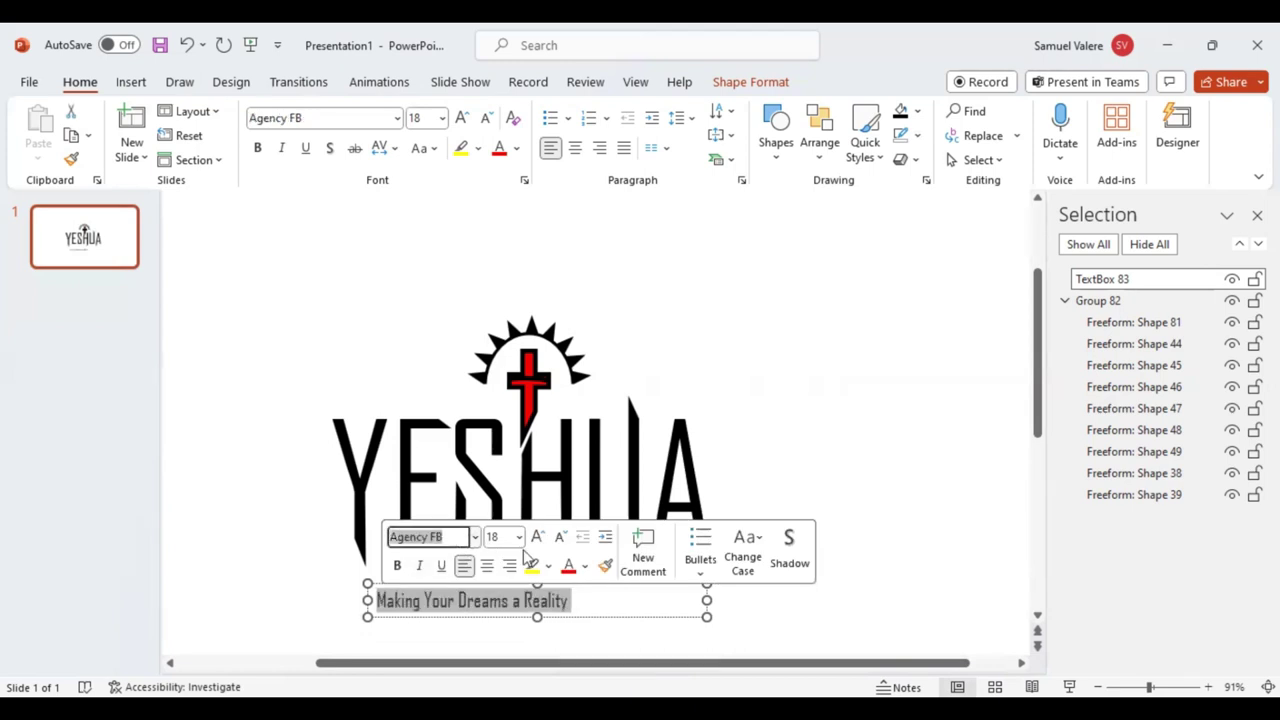
pyautogui.click(487, 566)
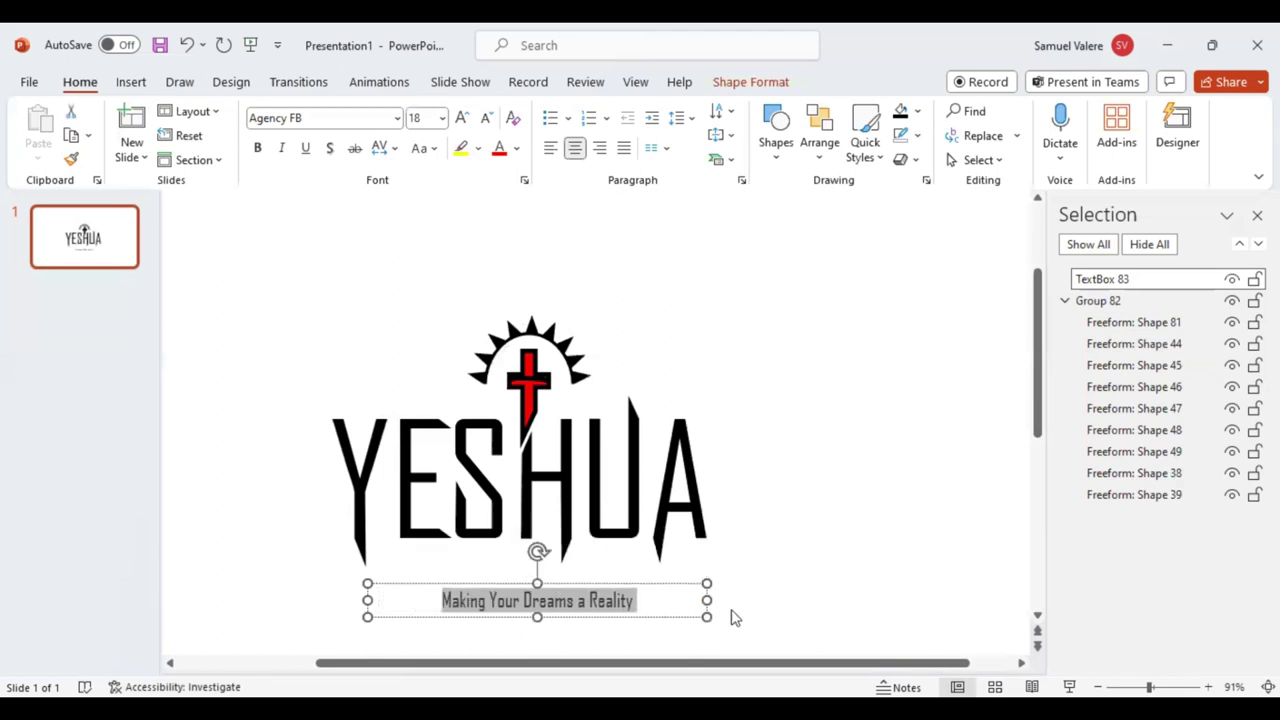
pyautogui.moveTo(707, 600); pyautogui.dragTo(608, 608)
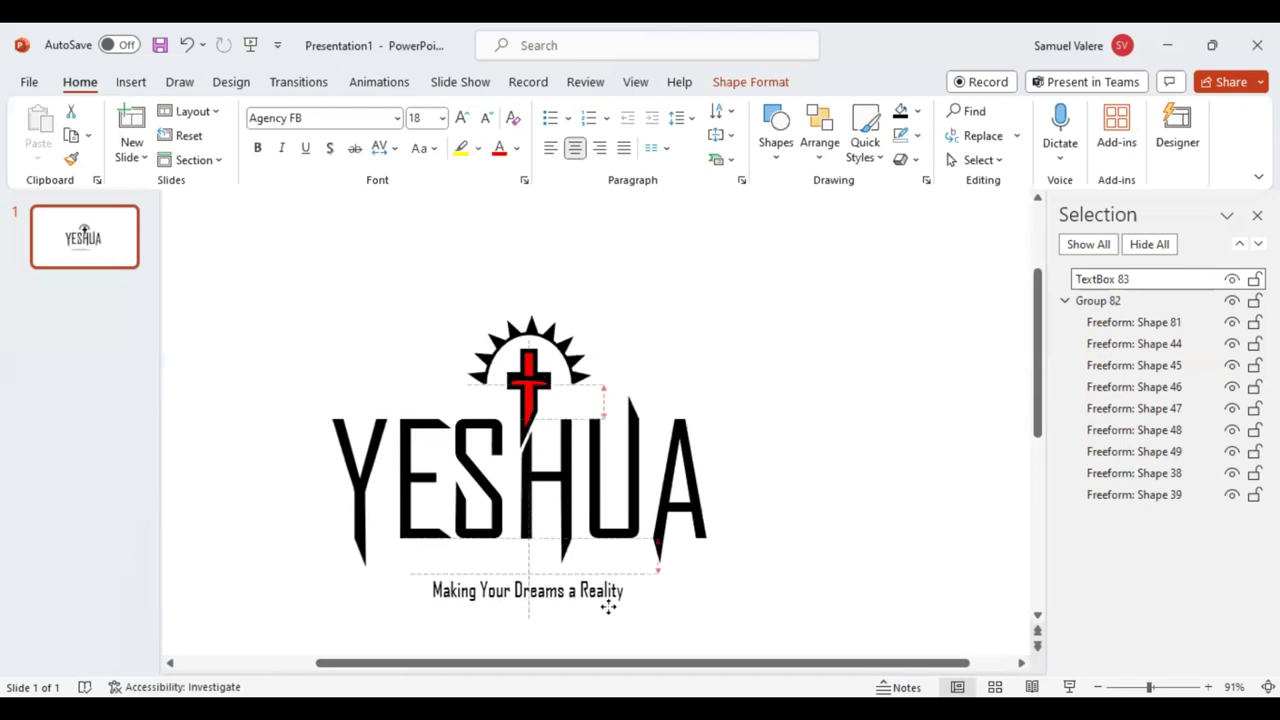
pyautogui.moveTo(608, 608); pyautogui.dragTo(608, 595)
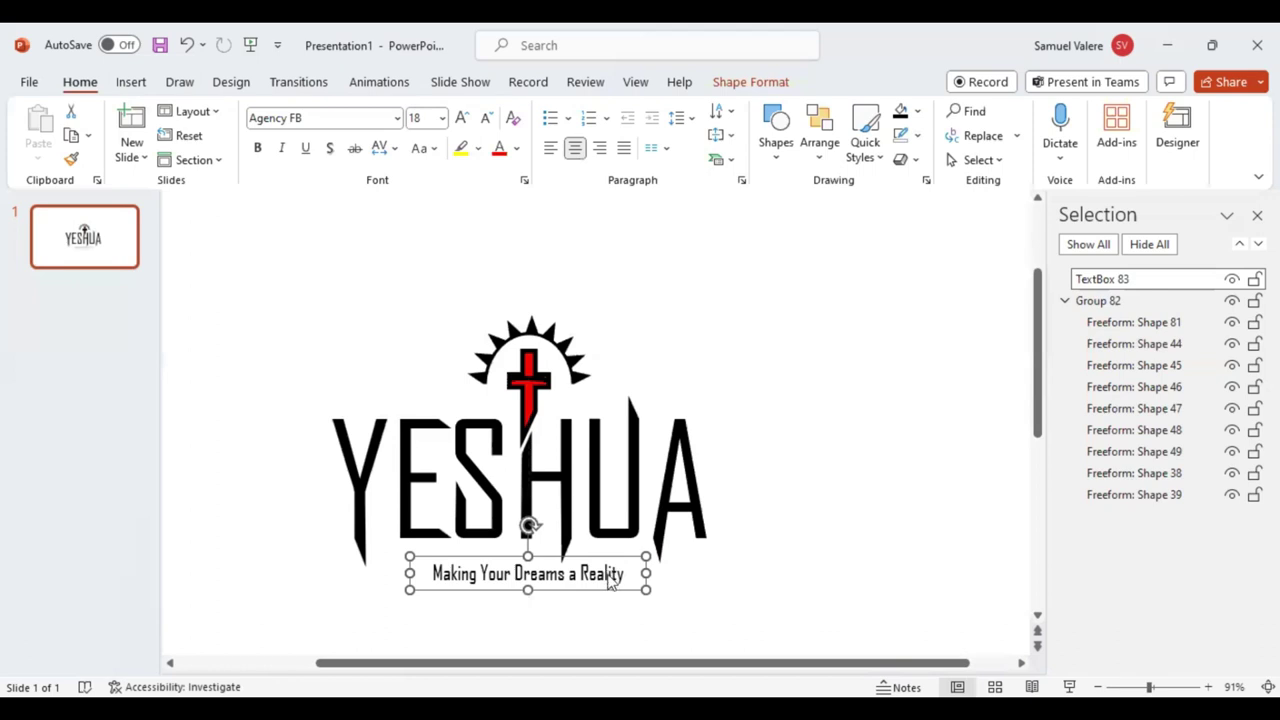
# Make the tagline text red and enlarge it to size 20.
pyautogui.tripleClick(612, 578)
pyautogui.click(794, 541)
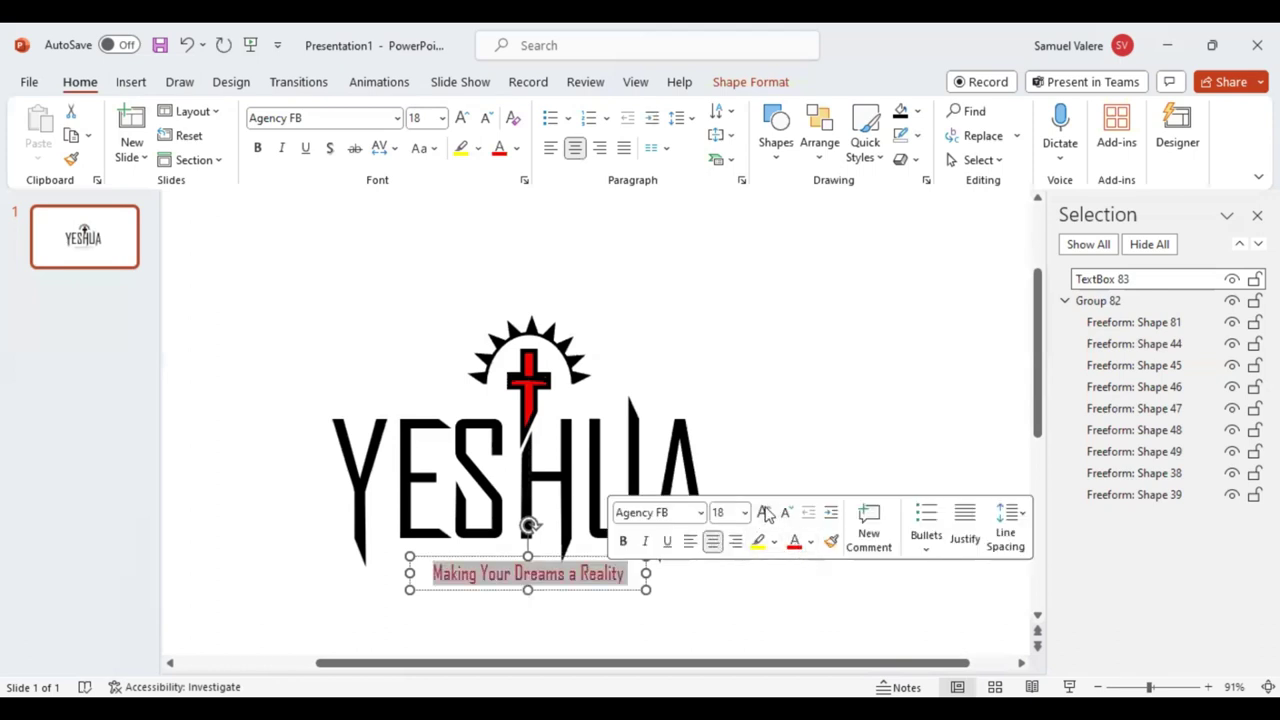
pyautogui.click(765, 513)
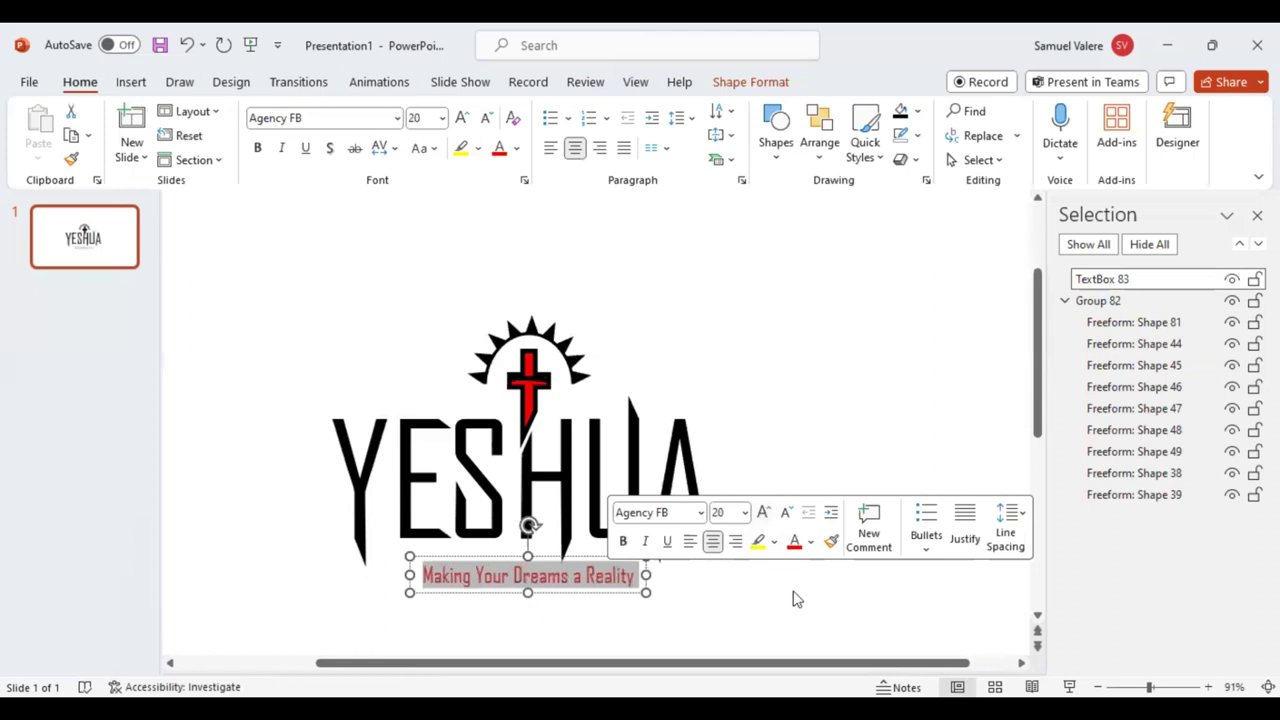
pyautogui.click(605, 607)
pyautogui.click(584, 580)
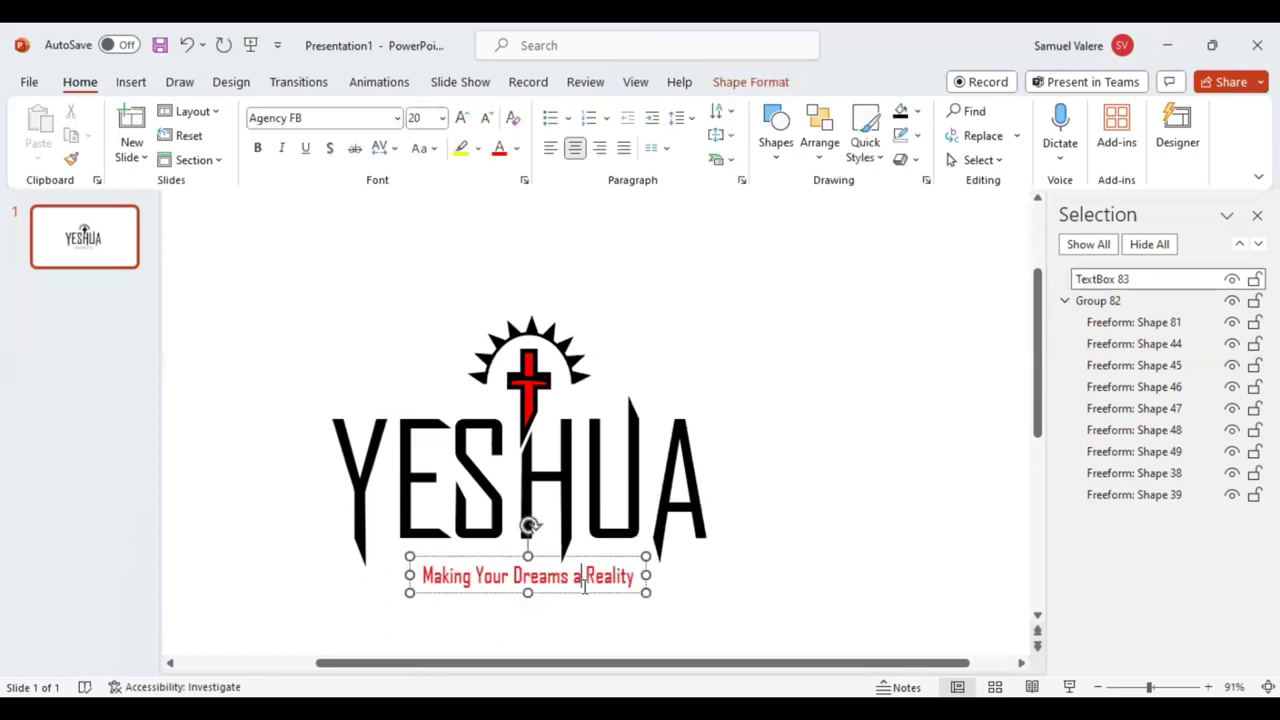
pyautogui.moveTo(584, 597); pyautogui.dragTo(583, 596)
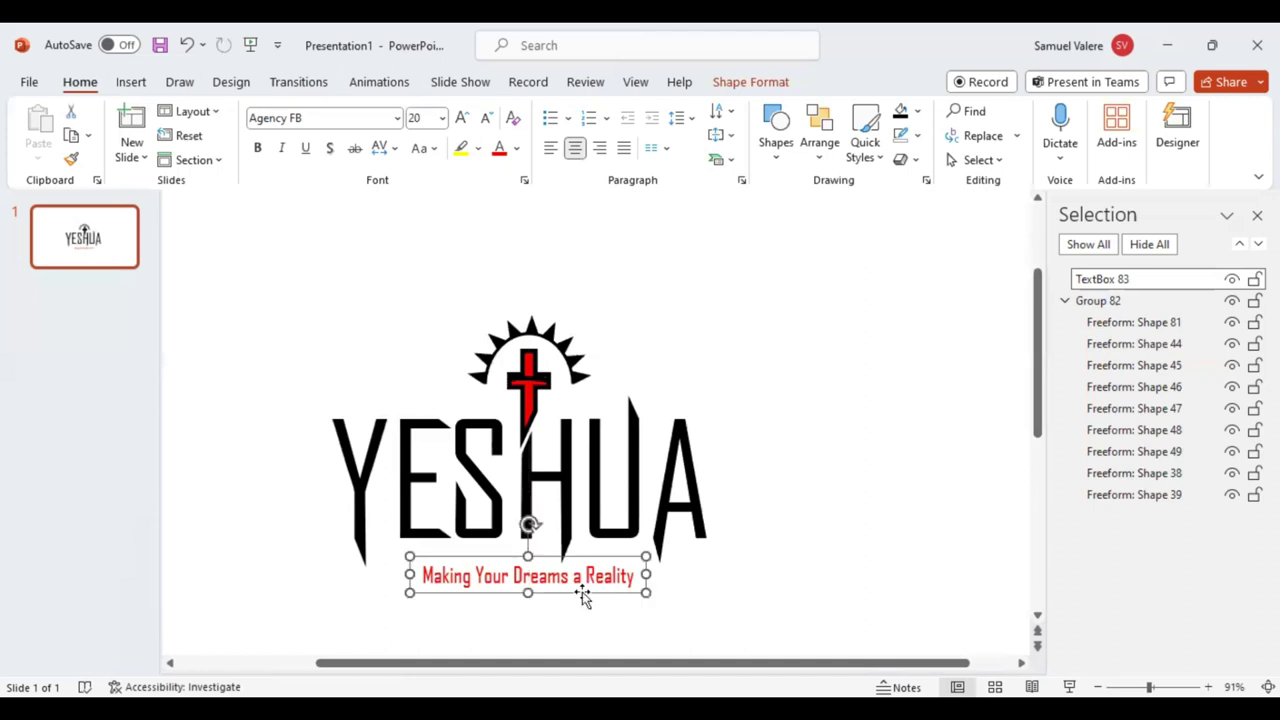
# Reapply red to the whole tagline and shift its box slightly.
pyautogui.click(582, 578)
pyautogui.tripleClick(584, 583)
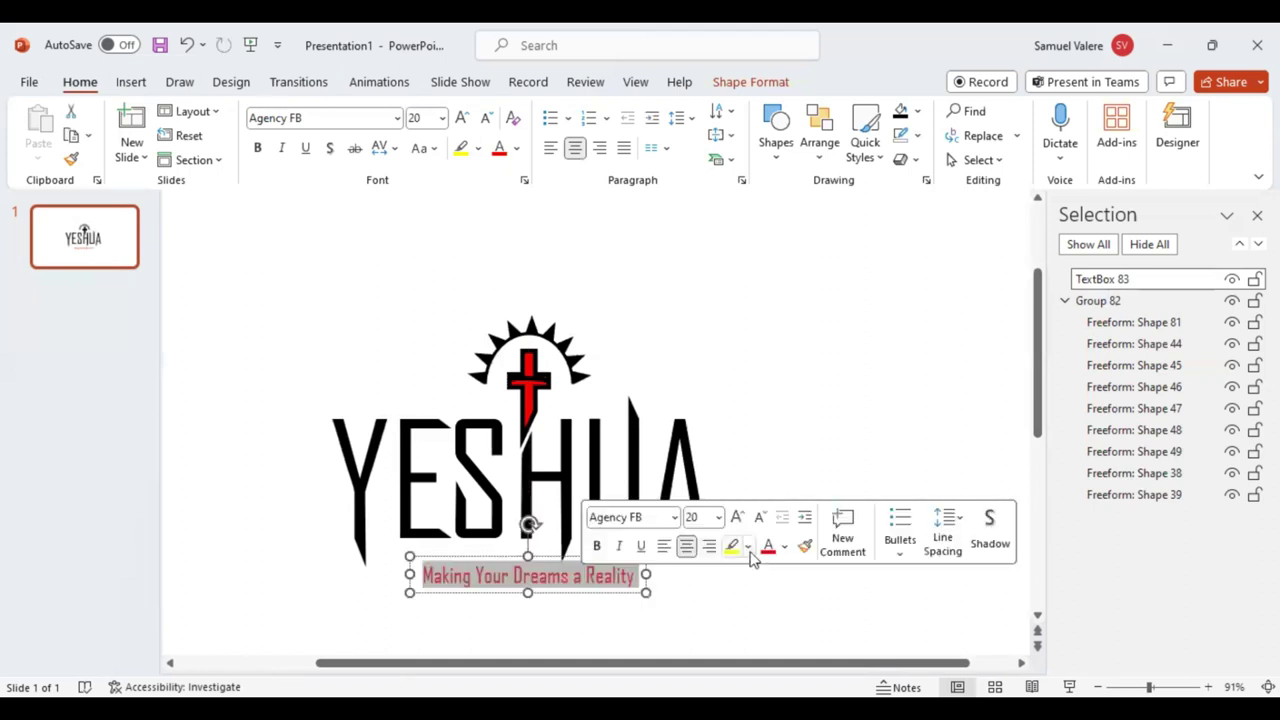
pyautogui.click(784, 548)
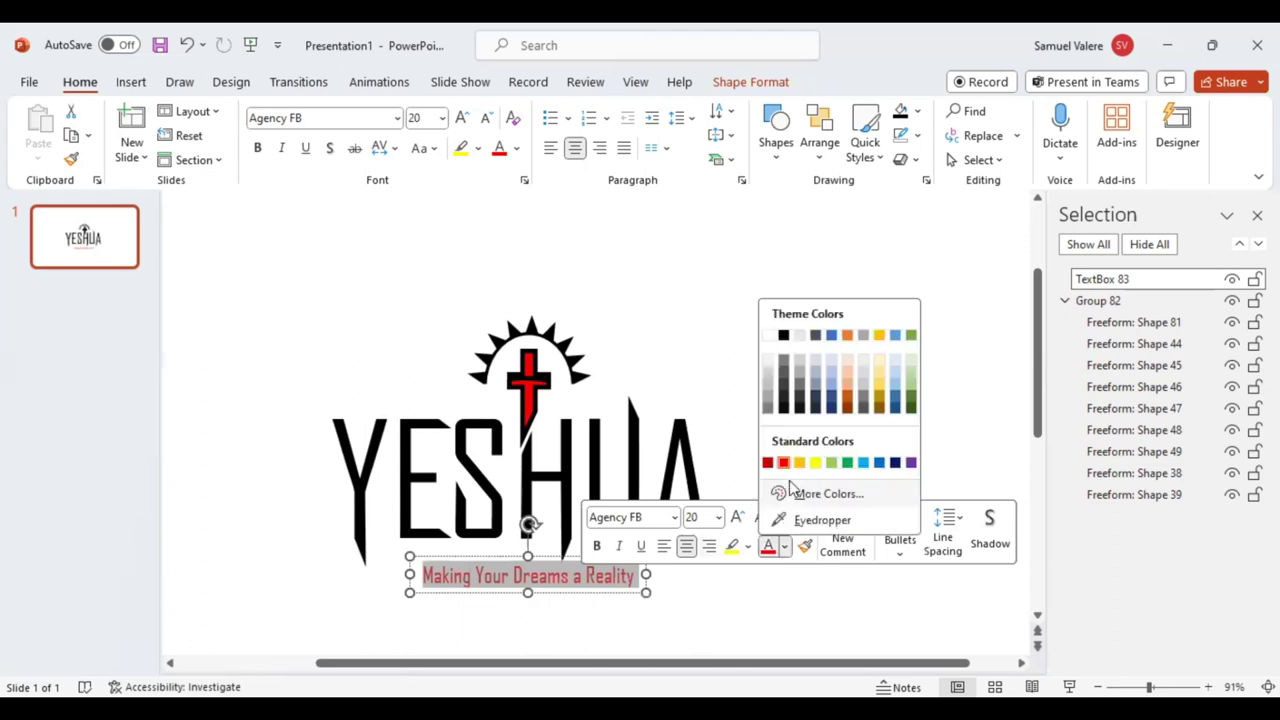
pyautogui.click(783, 462)
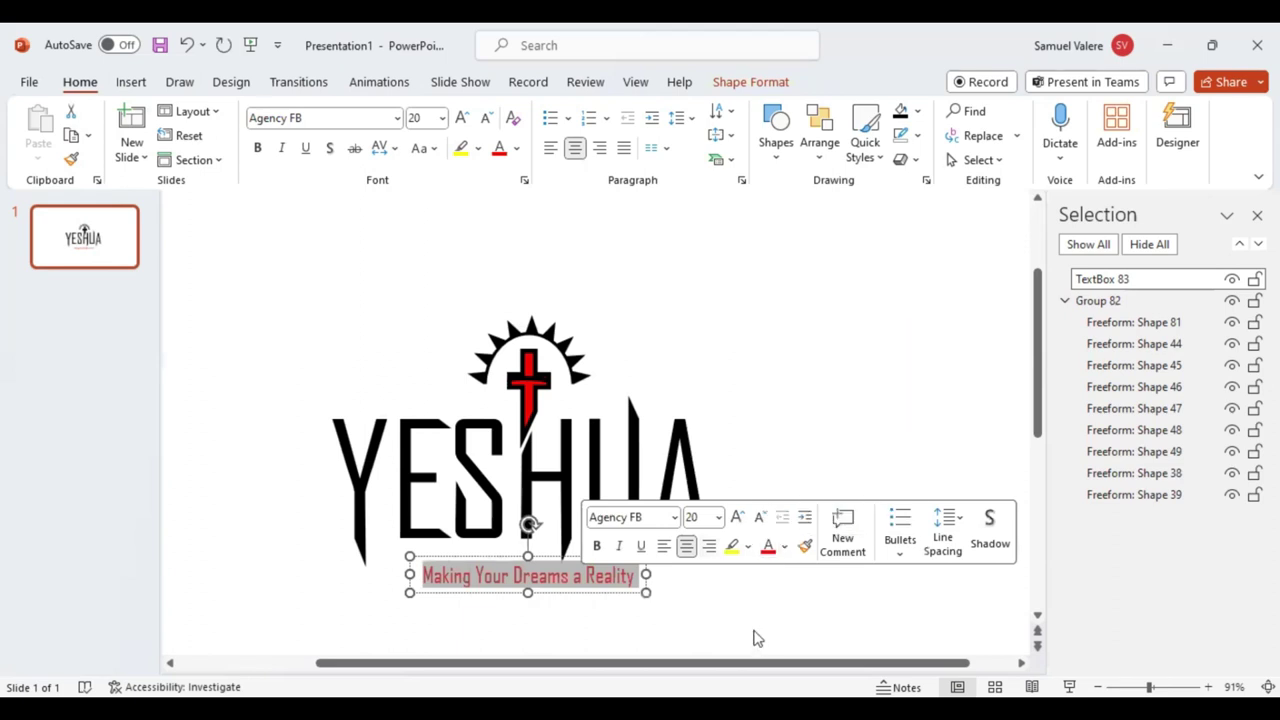
pyautogui.click(578, 597)
pyautogui.moveTo(578, 597); pyautogui.dragTo(569, 597)
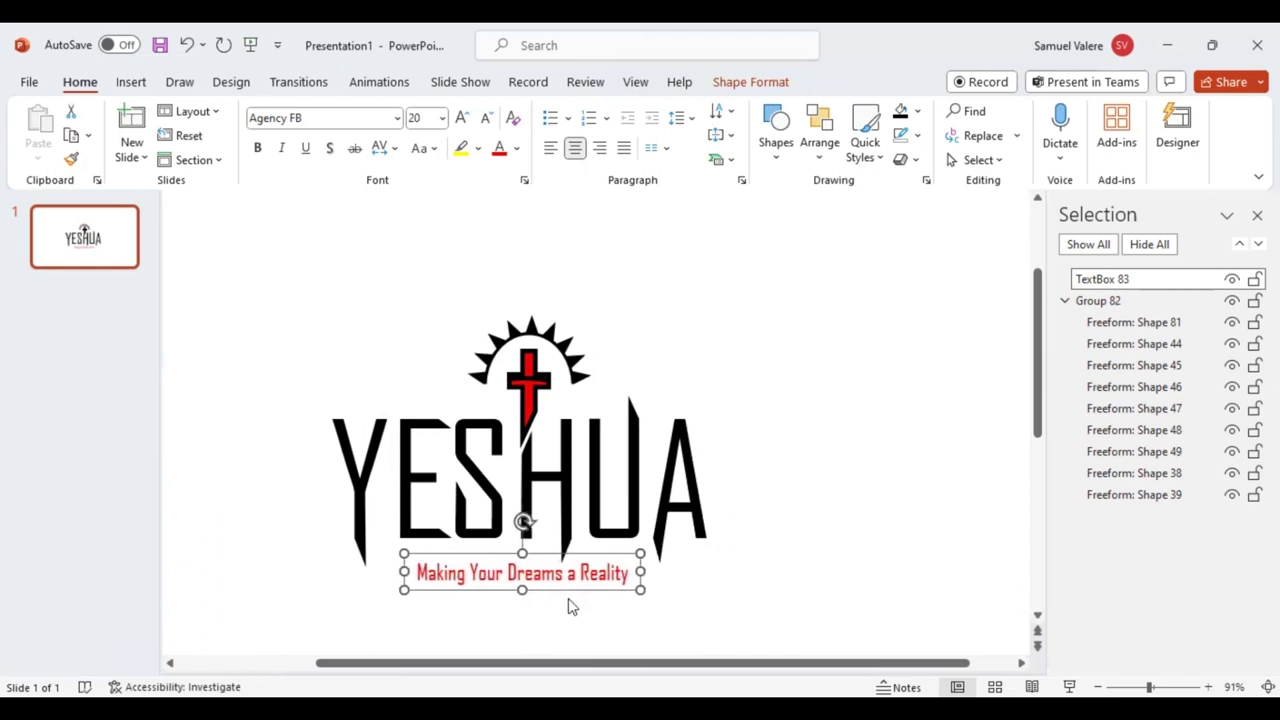
# Nudge the tagline up and left until it sits just beneath YESHUA.
pyautogui.hotkey('ctrl', 'Up')
pyautogui.hotkey('ctrl', 'Up')
pyautogui.hotkey('ctrl', 'Left')
pyautogui.hotkey('ctrl', 'Left')
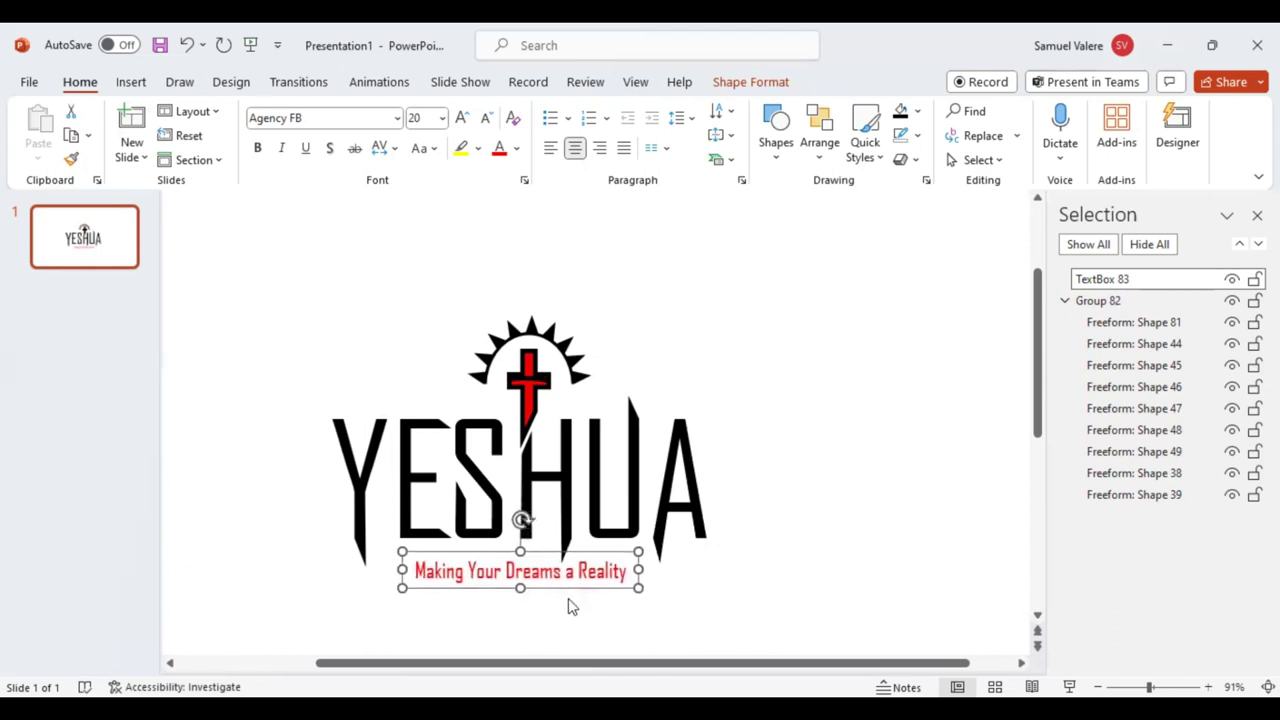
pyautogui.hotkey('ctrl', 'Left')
pyautogui.hotkey('ctrl', 'Left')
pyautogui.hotkey('ctrl', 'Up')
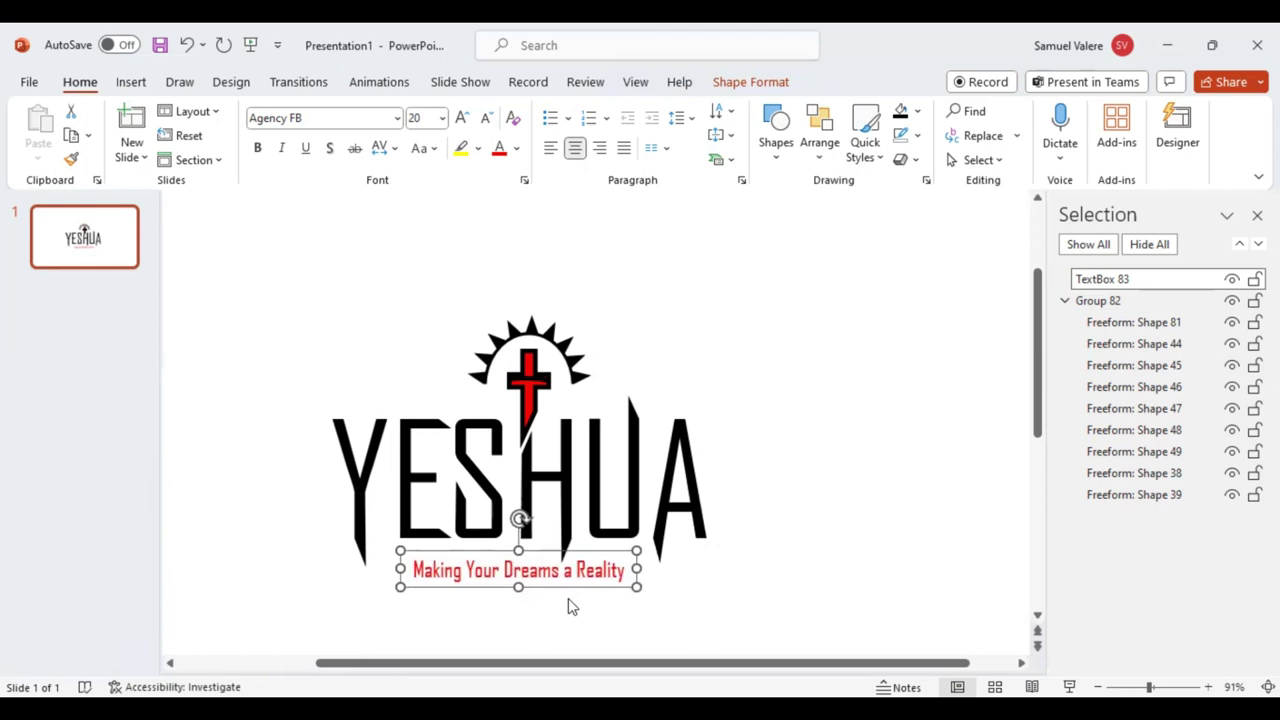
pyautogui.hotkey('ctrl', 'Up')
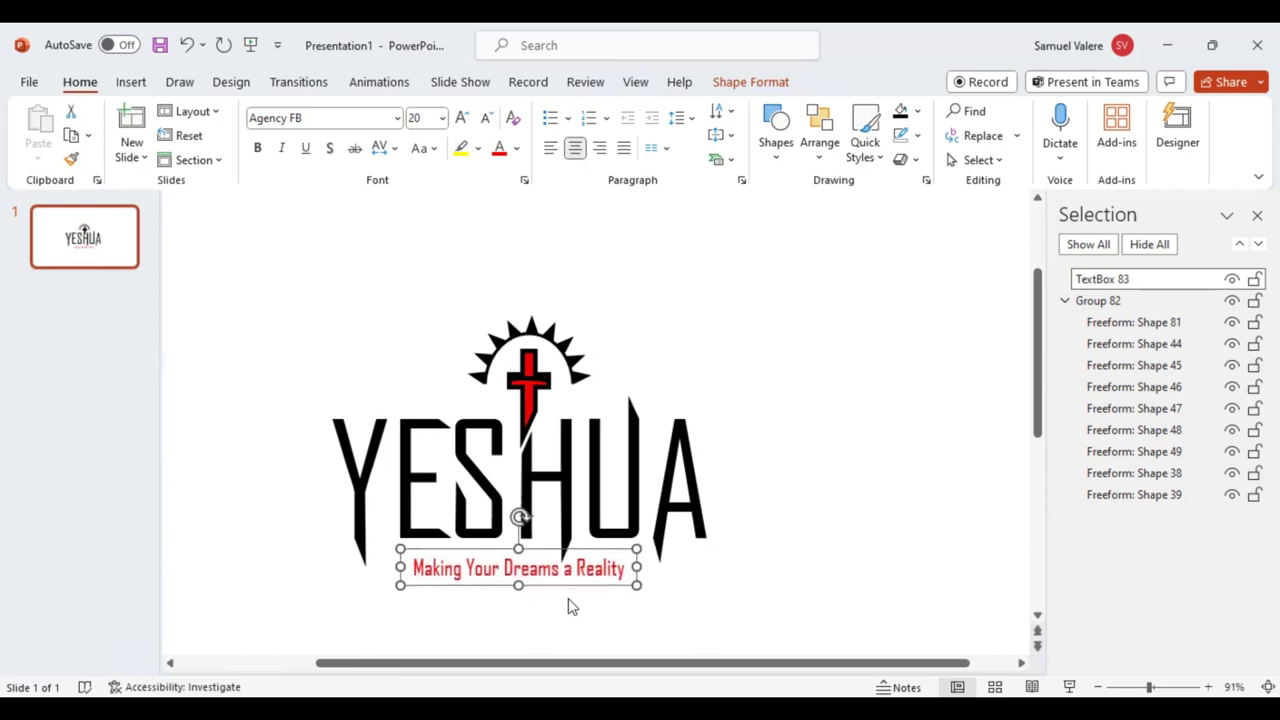
pyautogui.hotkey('ctrl', 'Up')
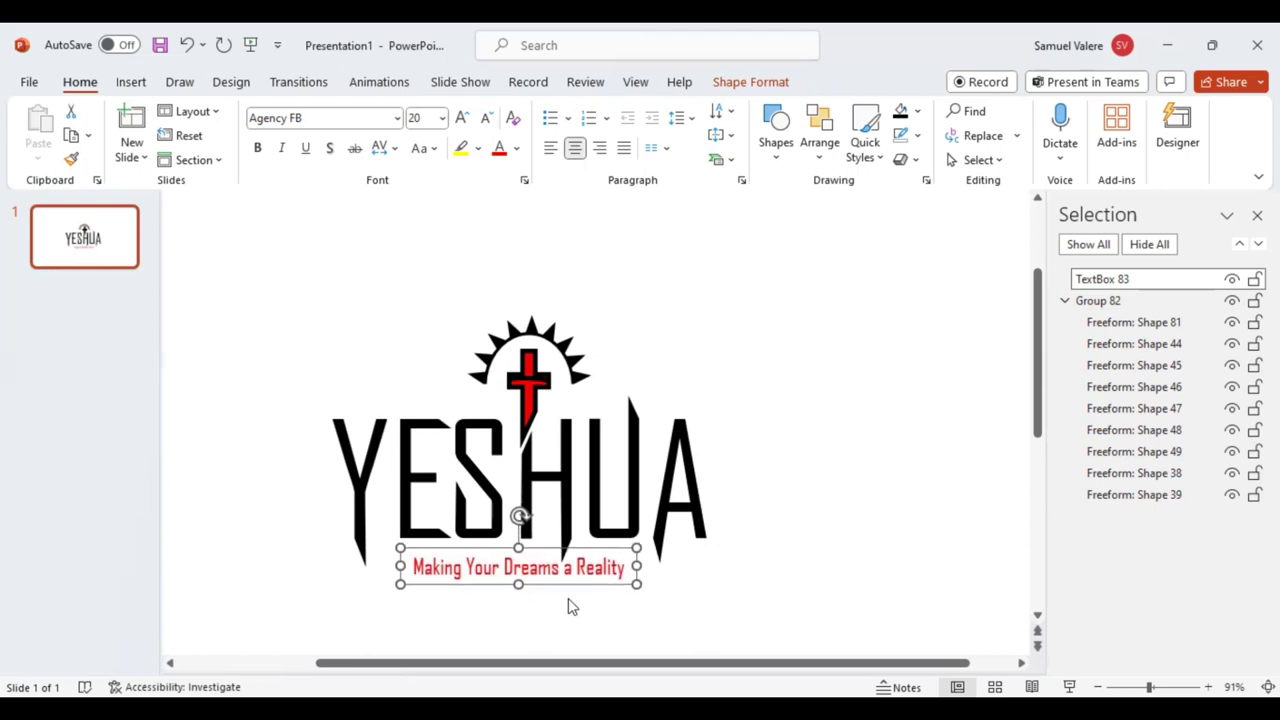
pyautogui.hotkey('ctrl', 'Up')
# Select the logo and tagline together and group them as Group 84.
pyautogui.click(839, 568)
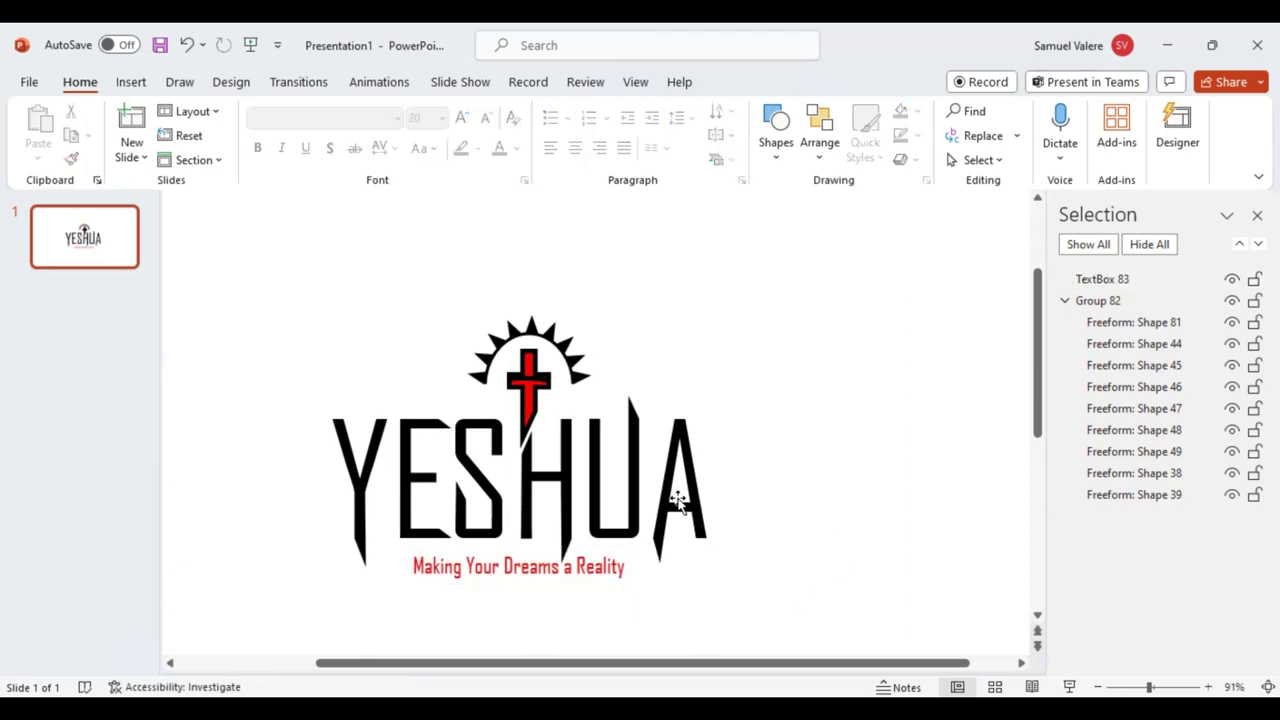
pyautogui.moveTo(220, 300); pyautogui.dragTo(840, 634)
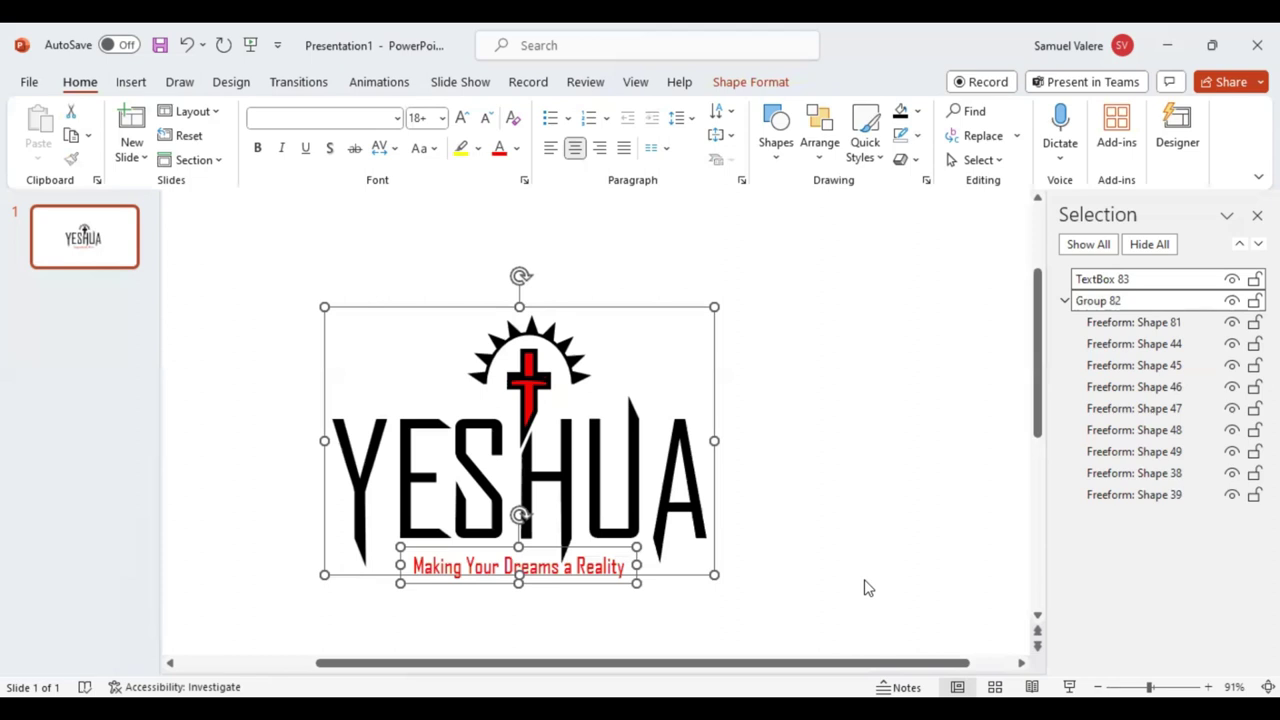
pyautogui.click(820, 160)
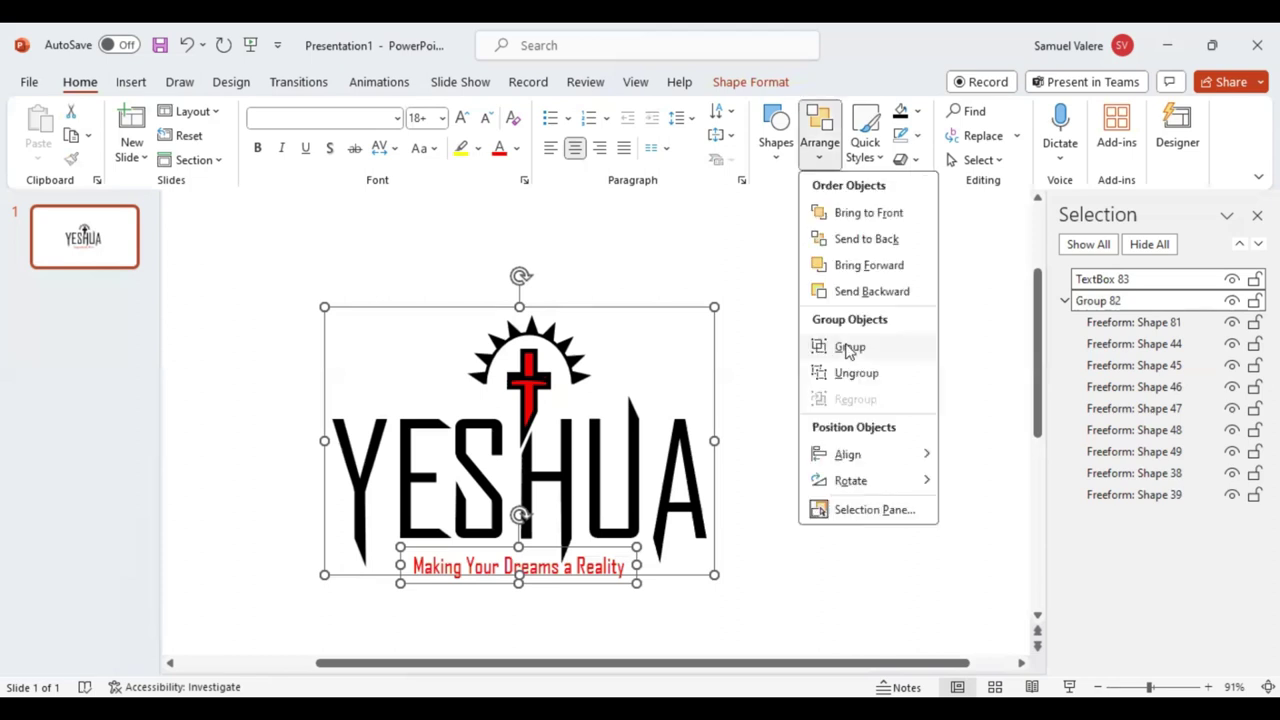
pyautogui.click(848, 350)
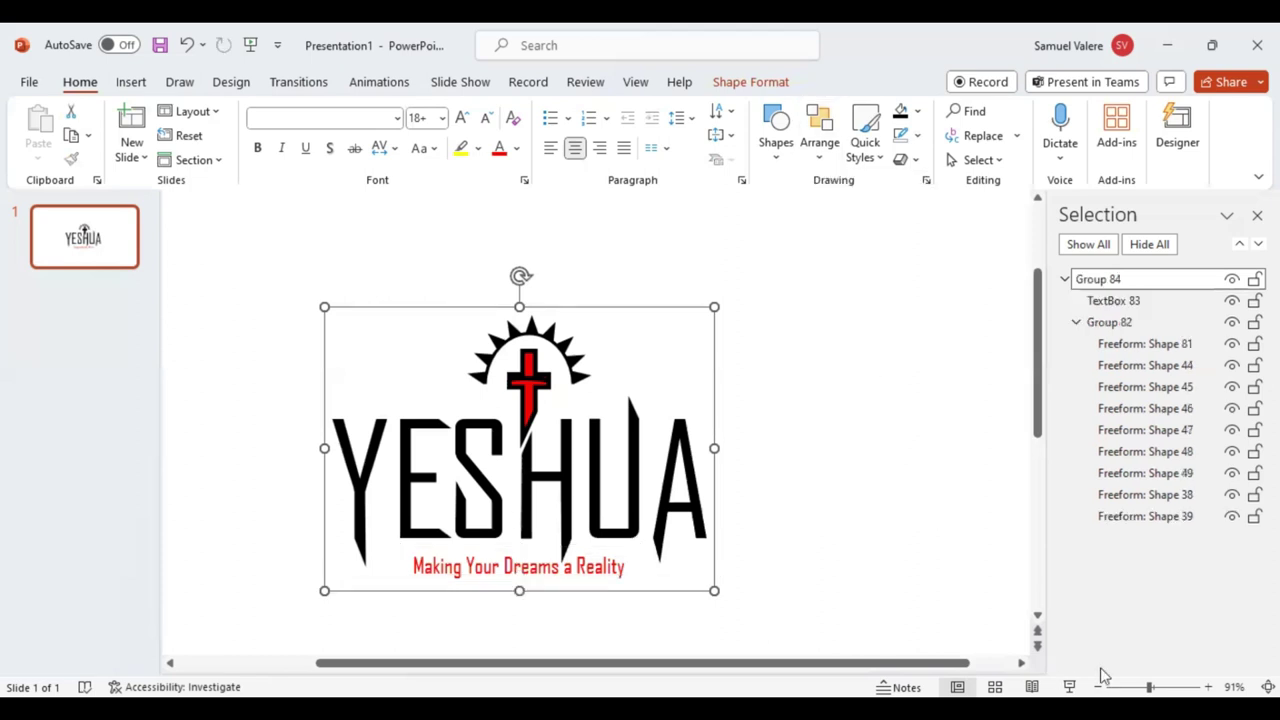